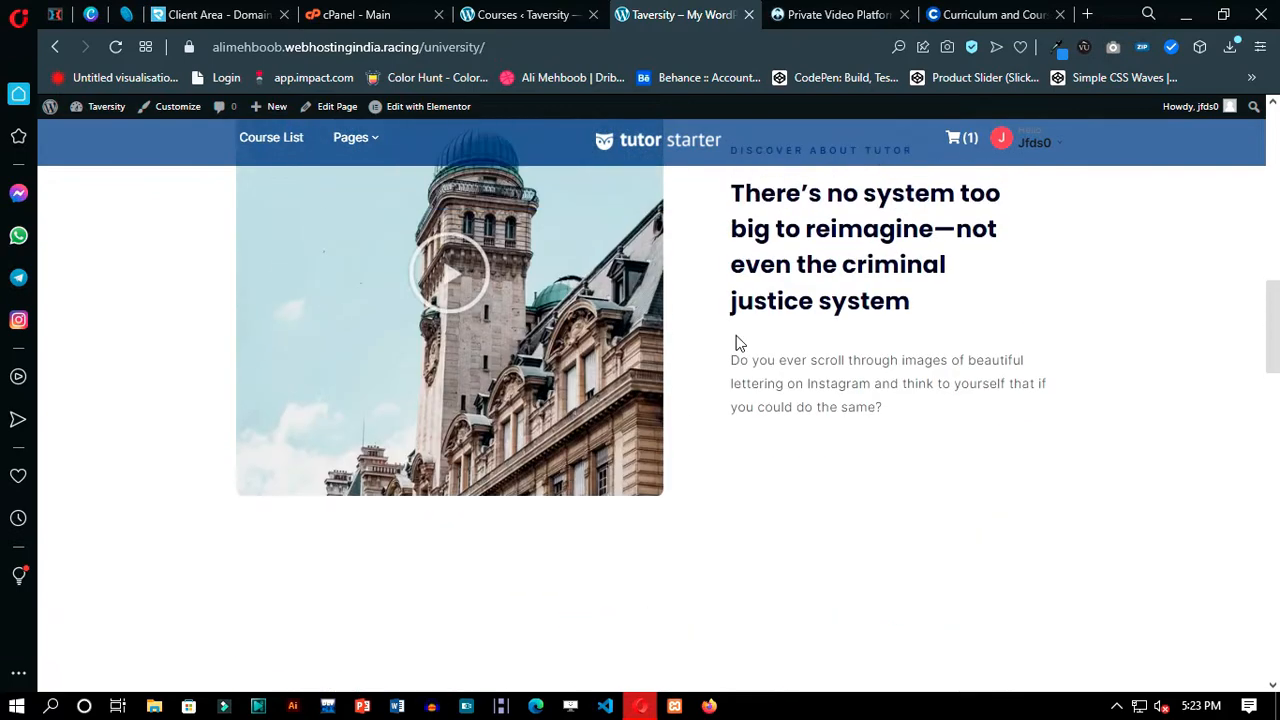
- Open the university site's About Us page and look through its sections from the header to the footer
{"action": "scroll", "coordinate": [662, 394], "scroll_direction": "up", "scroll_amount": 2}
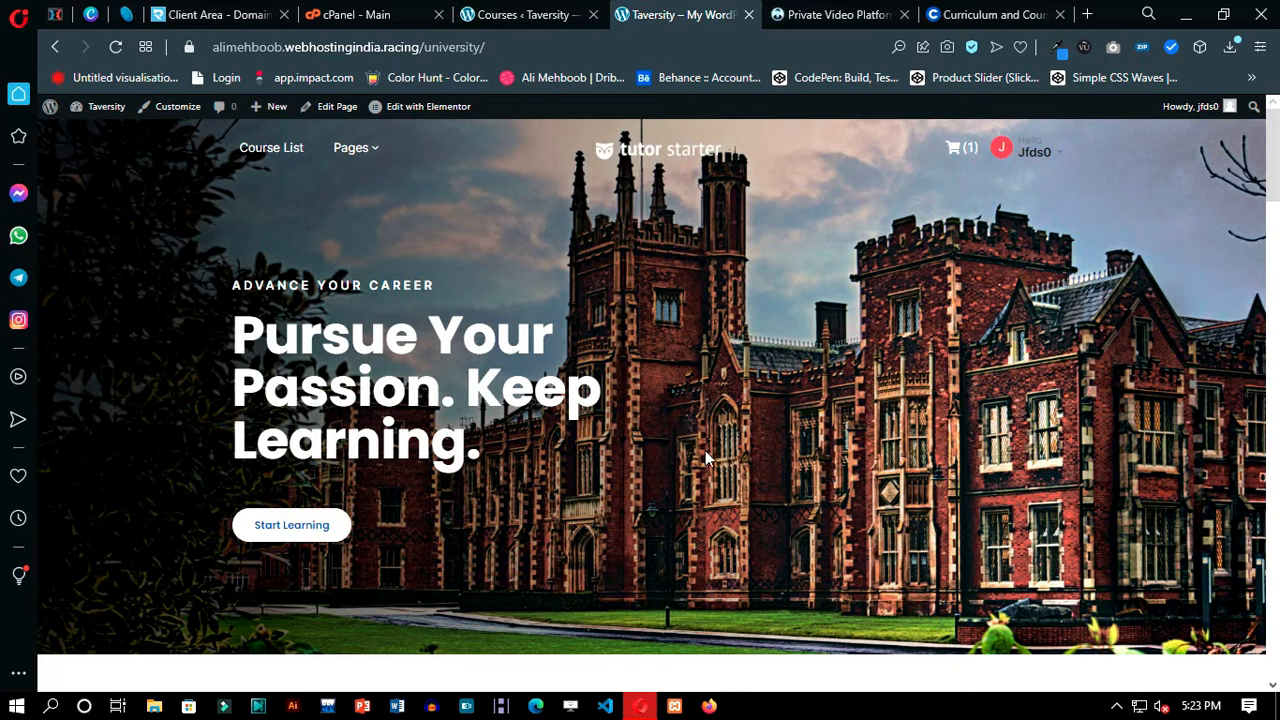
{"action": "mouse_move", "coordinate": [352, 149]}
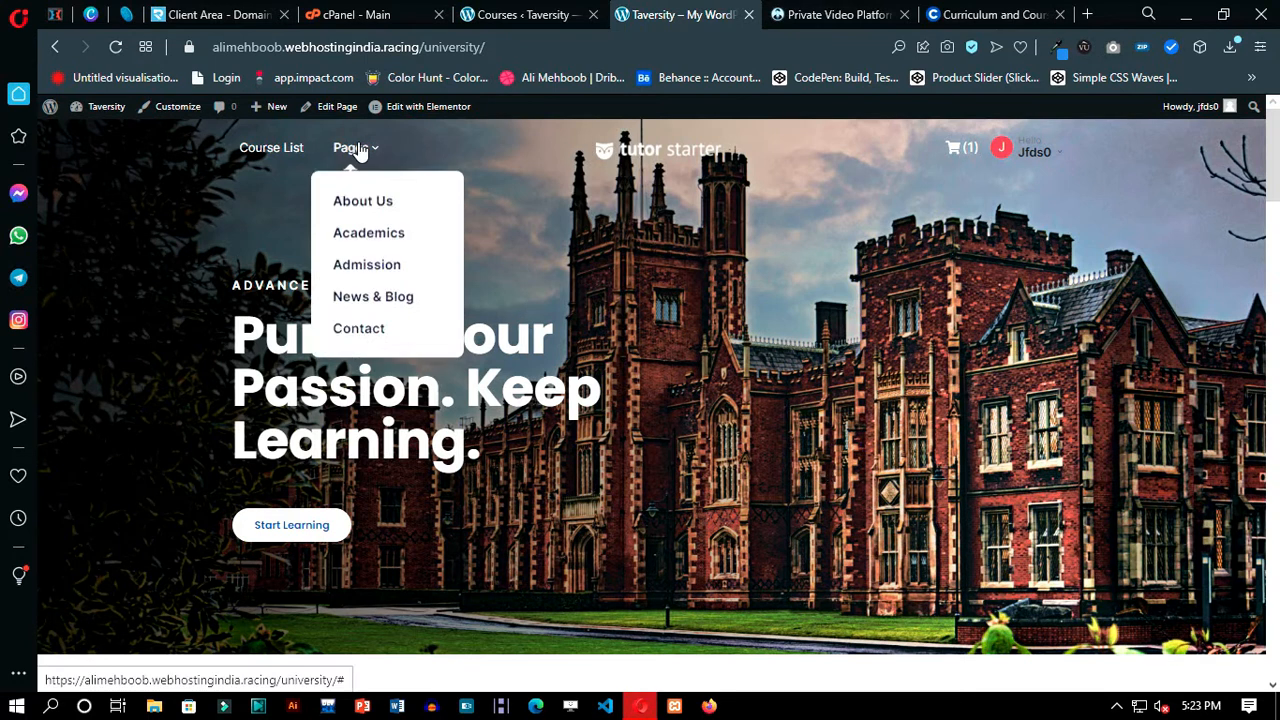
{"action": "left_click", "coordinate": [370, 203]}
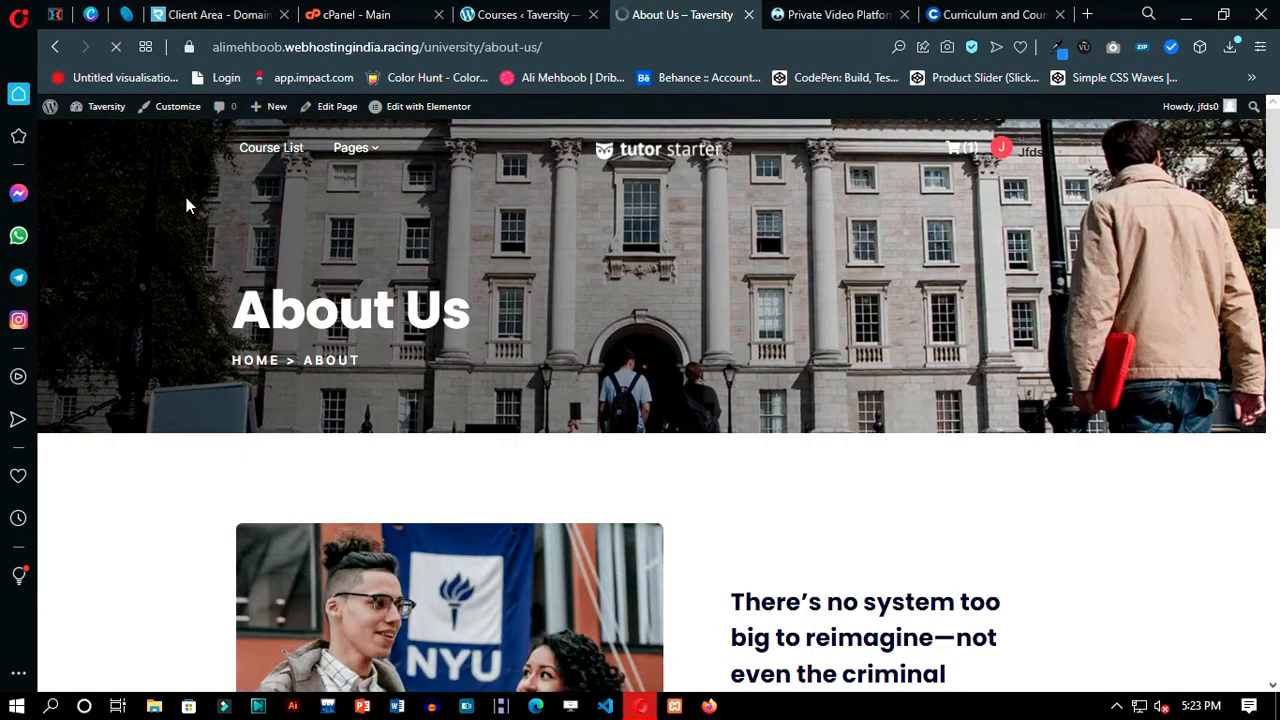
{"action": "scroll", "coordinate": [186, 199], "scroll_direction": "down", "scroll_amount": 2}
{"action": "scroll", "coordinate": [691, 314], "scroll_direction": "down", "scroll_amount": 8}
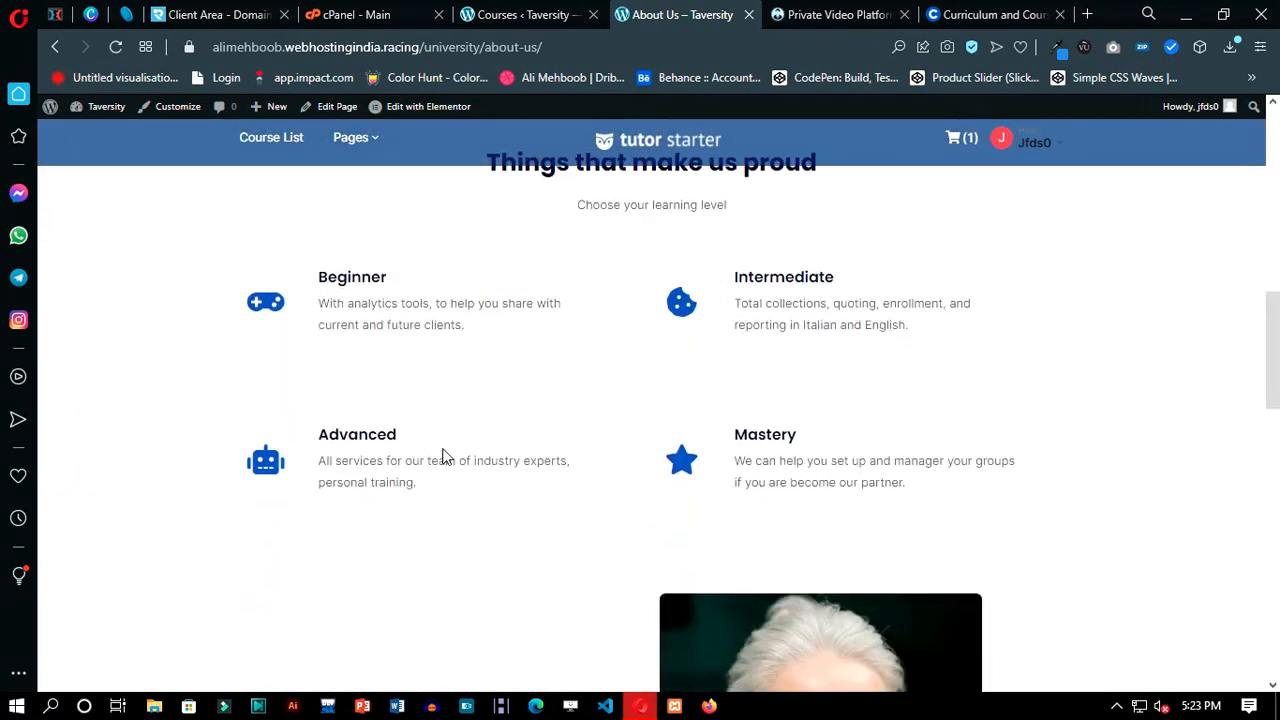
{"action": "scroll", "coordinate": [444, 456], "scroll_direction": "down", "scroll_amount": 10}
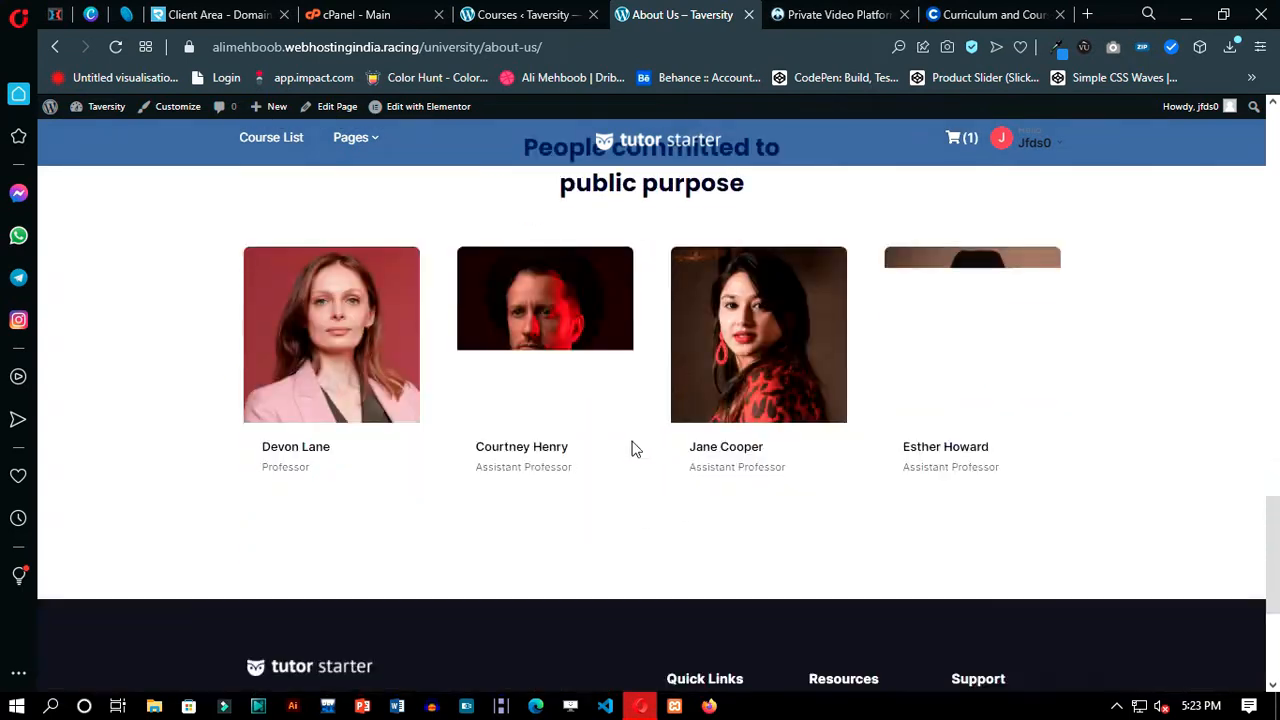
{"action": "scroll", "coordinate": [632, 449], "scroll_direction": "down", "scroll_amount": 3}
{"action": "scroll", "coordinate": [192, 437], "scroll_direction": "up", "scroll_amount": 4}
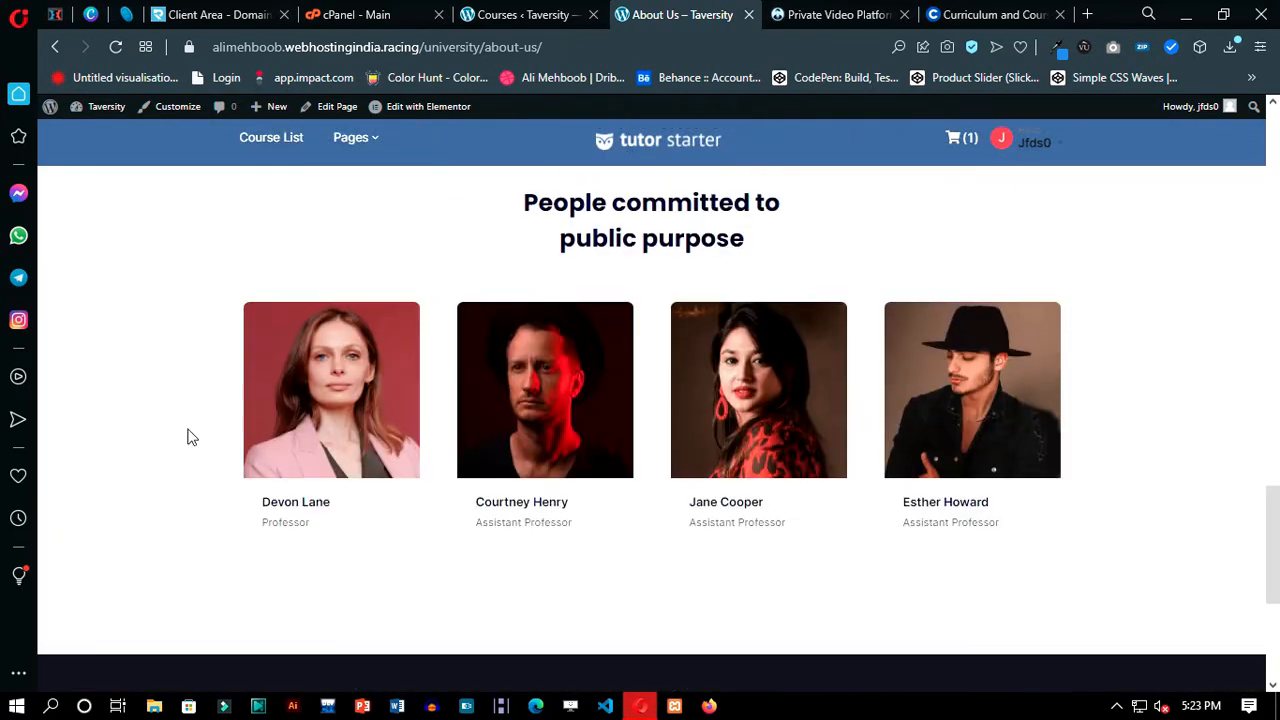
{"action": "scroll", "coordinate": [646, 508], "scroll_direction": "down", "scroll_amount": 4}
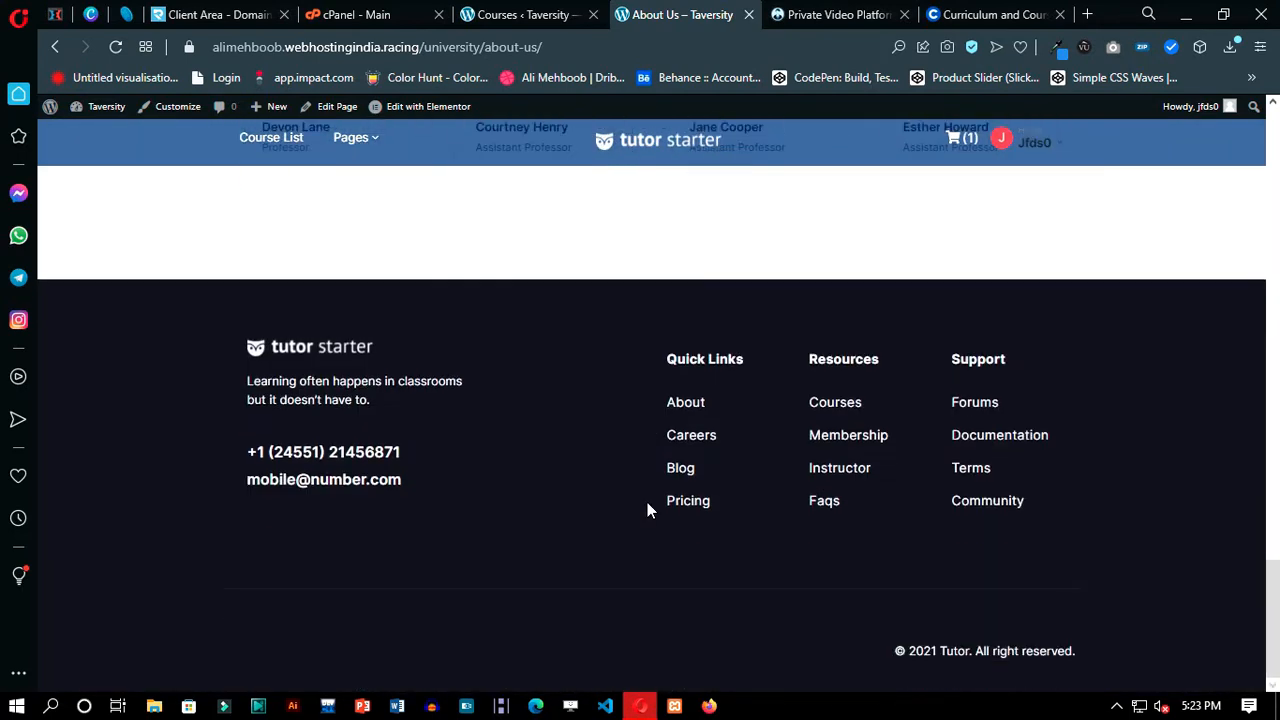
{"action": "scroll", "coordinate": [648, 508], "scroll_direction": "up", "scroll_amount": 4}
{"action": "scroll", "coordinate": [646, 510], "scroll_direction": "up", "scroll_amount": 15}
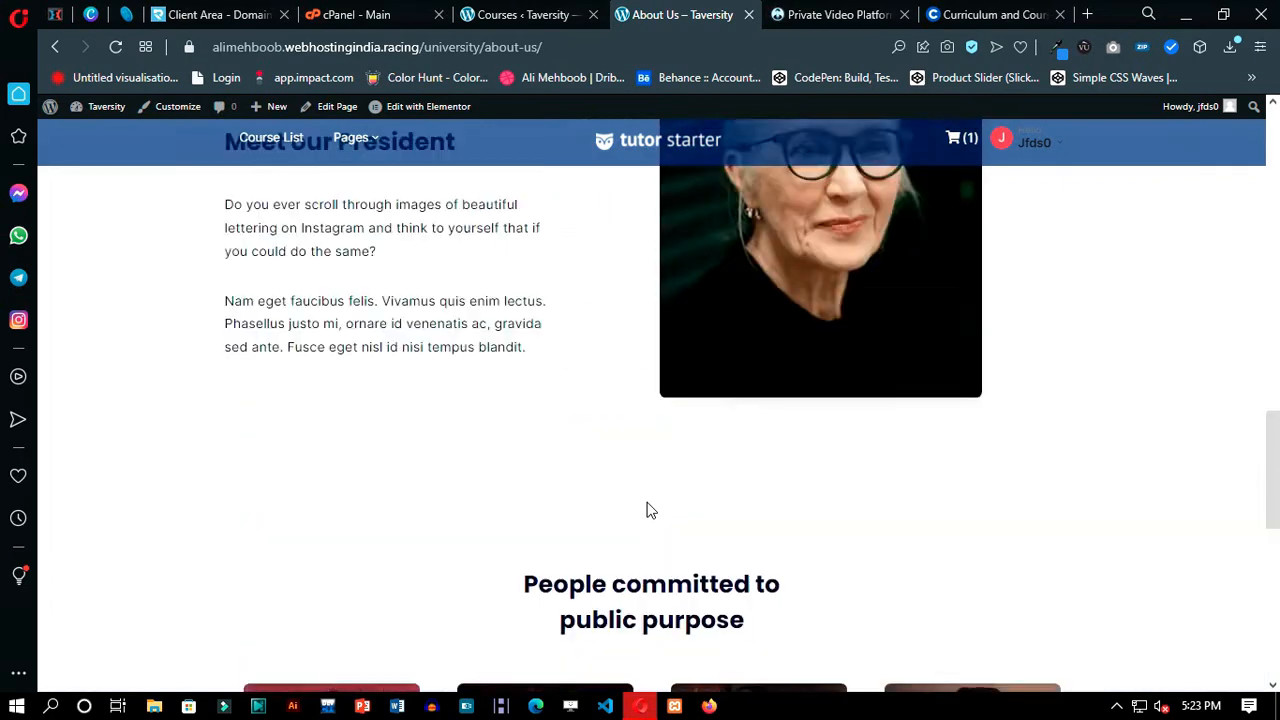
{"action": "scroll", "coordinate": [646, 510], "scroll_direction": "up", "scroll_amount": 4}
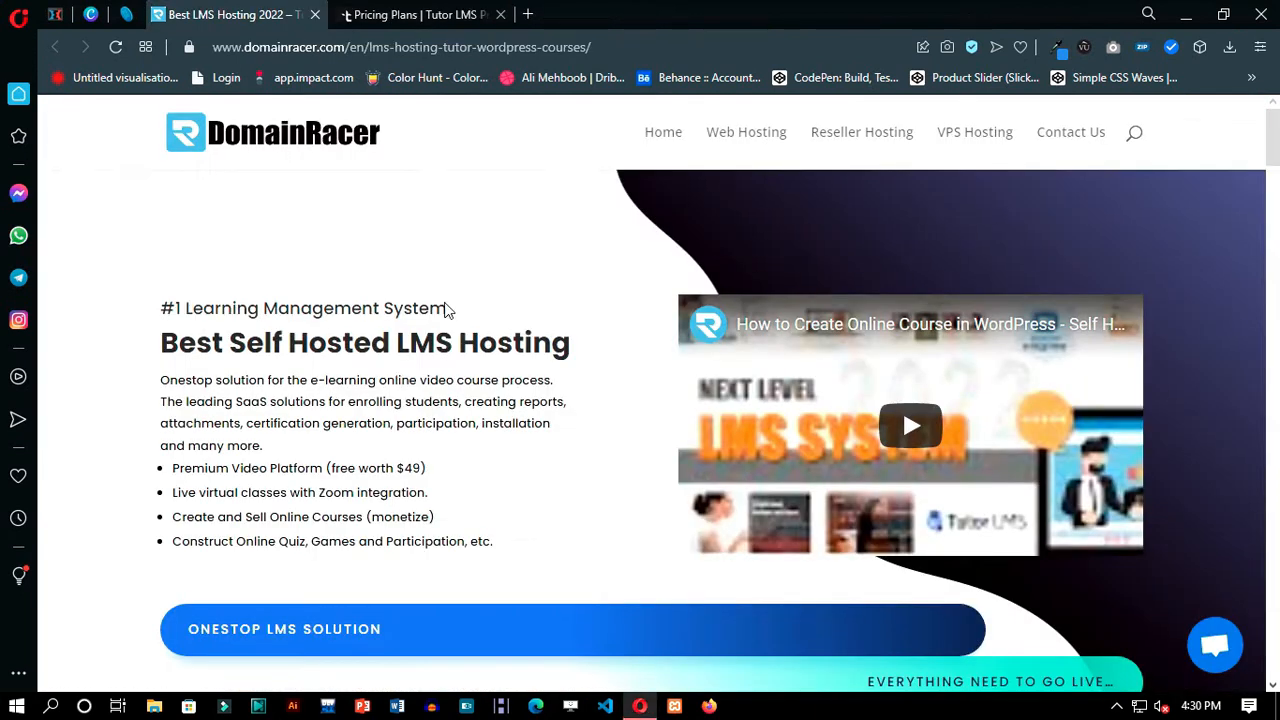
- Read the LMS hosting page's introduction, including its headline, feature bullets and the Our Markets section
{"action": "left_click_drag", "start_coordinate": [447, 311], "coordinate": [158, 309]}
{"action": "left_click", "coordinate": [266, 347]}
{"action": "left_click_drag", "start_coordinate": [571, 346], "coordinate": [158, 345]}
{"action": "left_click", "coordinate": [348, 375]}
{"action": "scroll", "coordinate": [386, 440], "scroll_direction": "down", "scroll_amount": 1}
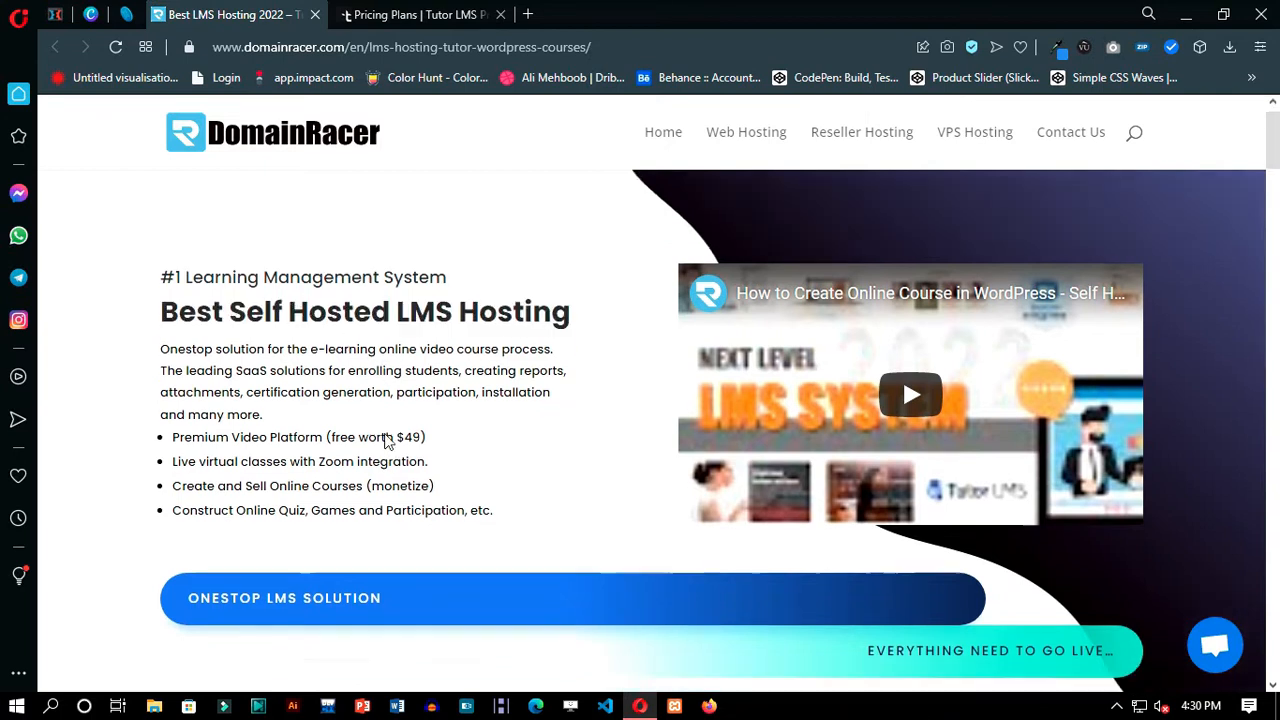
{"action": "scroll", "coordinate": [386, 440], "scroll_direction": "down", "scroll_amount": 2}
{"action": "left_click_drag", "start_coordinate": [440, 257], "coordinate": [172, 256]}
{"action": "left_click", "coordinate": [175, 428]}
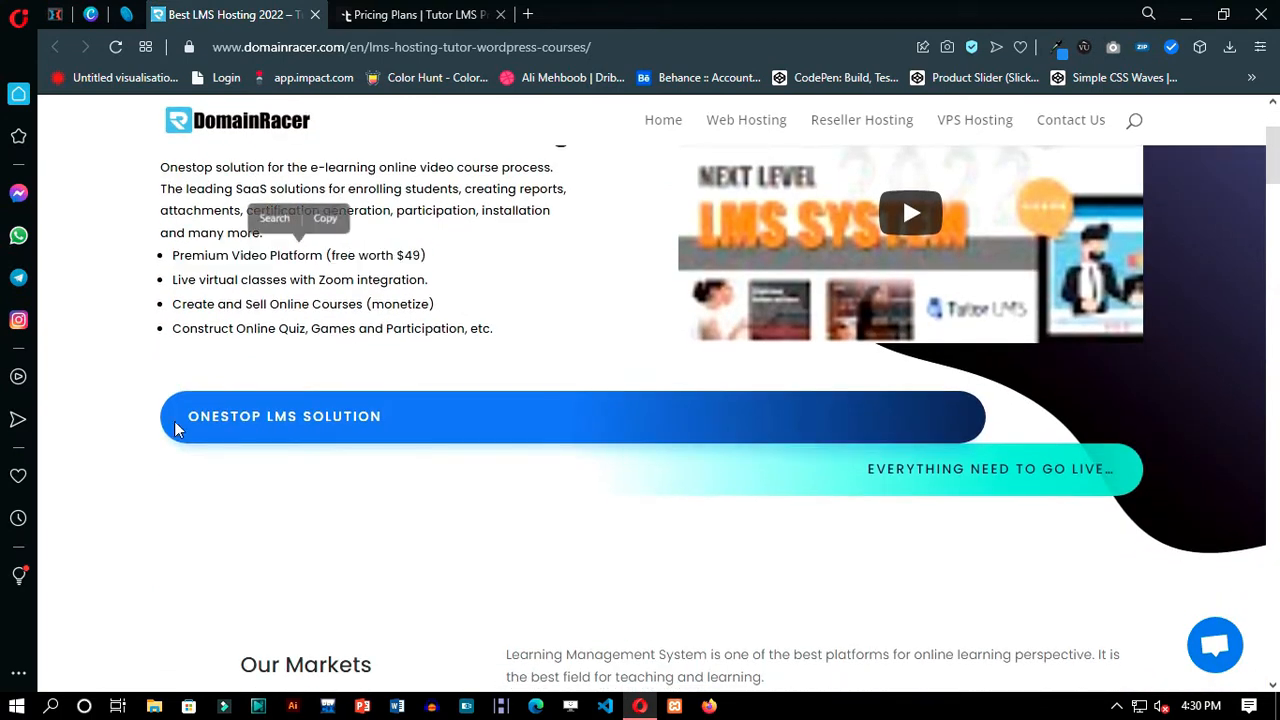
{"action": "scroll", "coordinate": [252, 346], "scroll_direction": "down", "scroll_amount": 3}
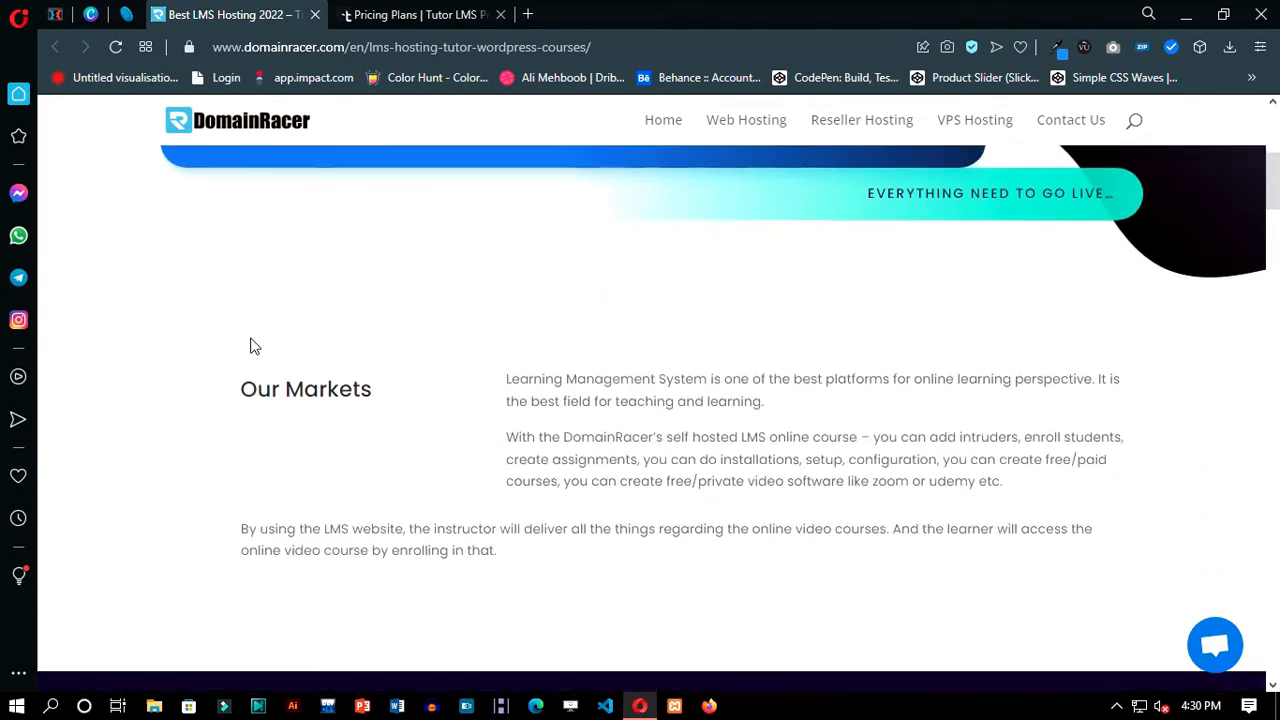
- Examine the Private Video Solution section, comparing the YouTube Video and My Video examples
{"action": "scroll", "coordinate": [252, 346], "scroll_direction": "down", "scroll_amount": 6}
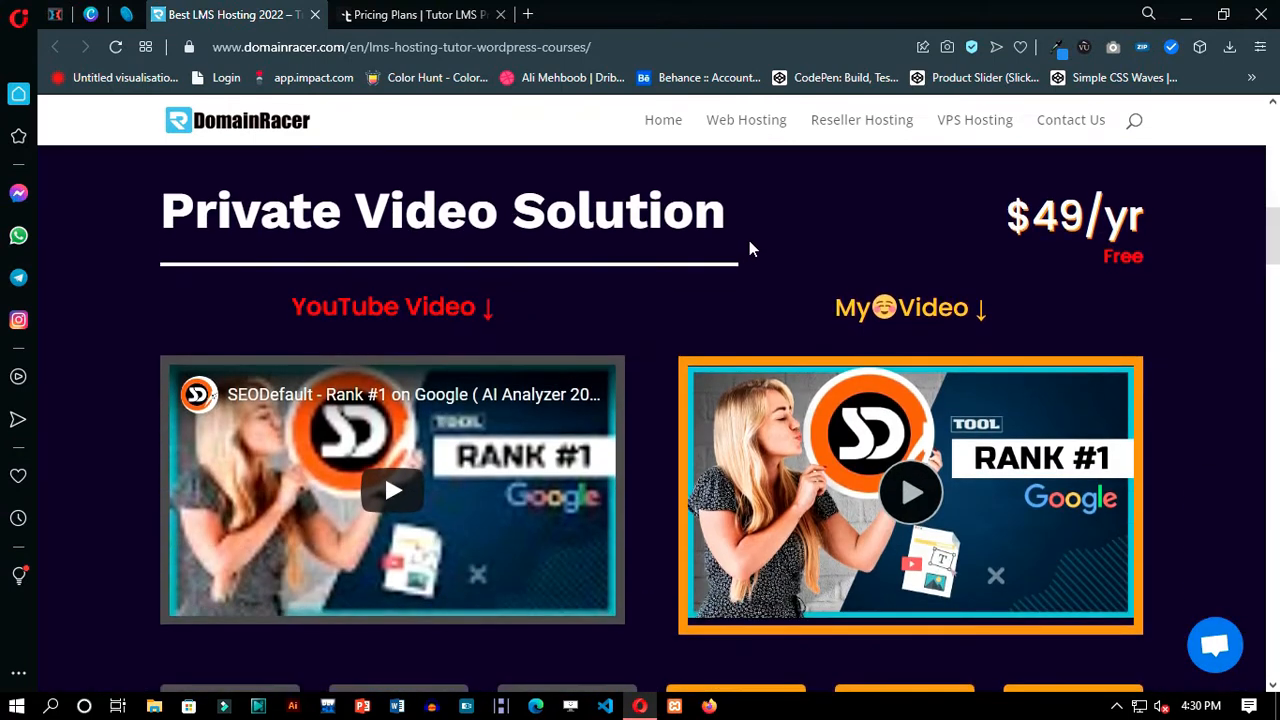
{"action": "left_click_drag", "start_coordinate": [752, 249], "coordinate": [150, 238]}
{"action": "left_click_drag", "start_coordinate": [495, 306], "coordinate": [338, 309]}
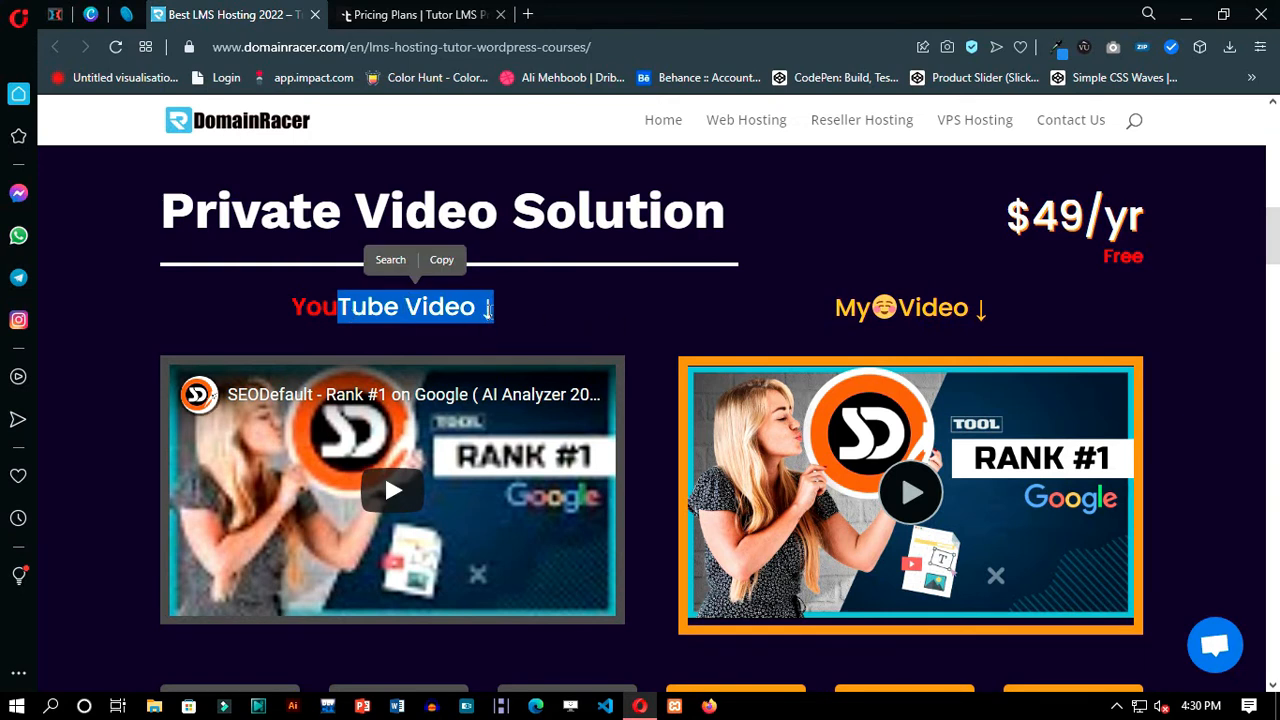
{"action": "left_click_drag", "start_coordinate": [1012, 316], "coordinate": [787, 317]}
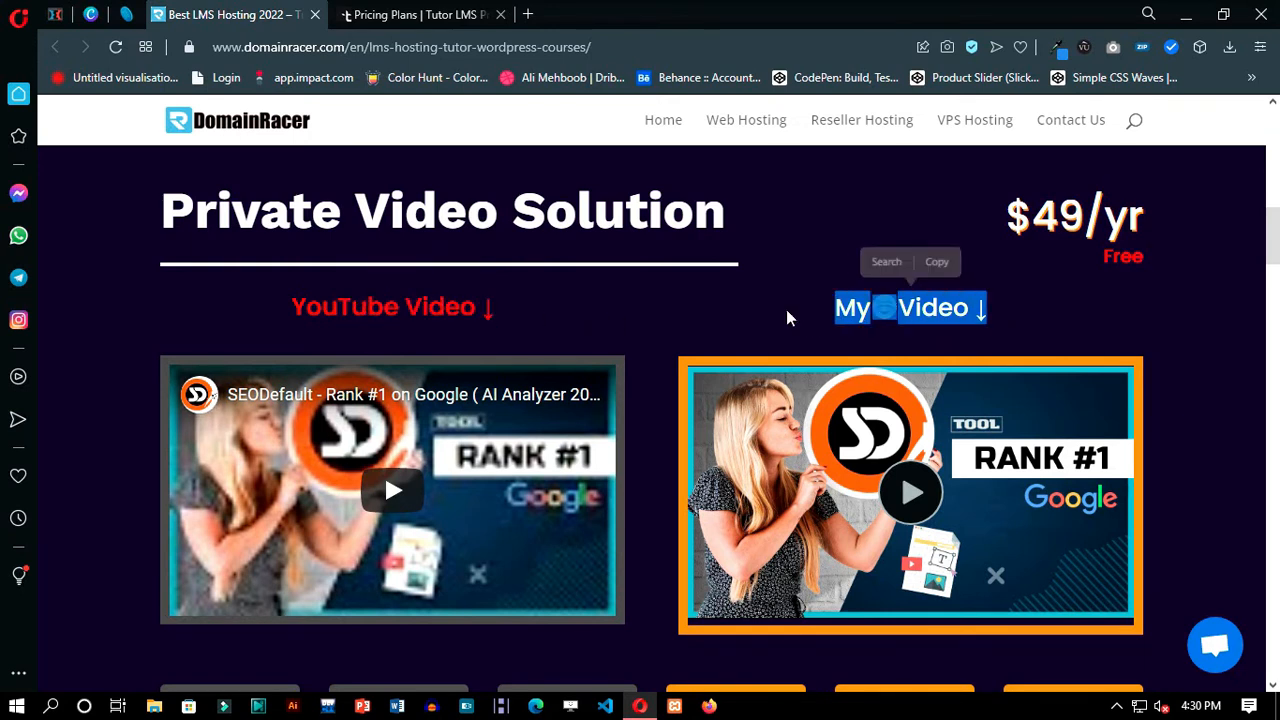
{"action": "left_click", "coordinate": [787, 317]}
{"action": "scroll", "coordinate": [829, 443], "scroll_direction": "down", "scroll_amount": 12}
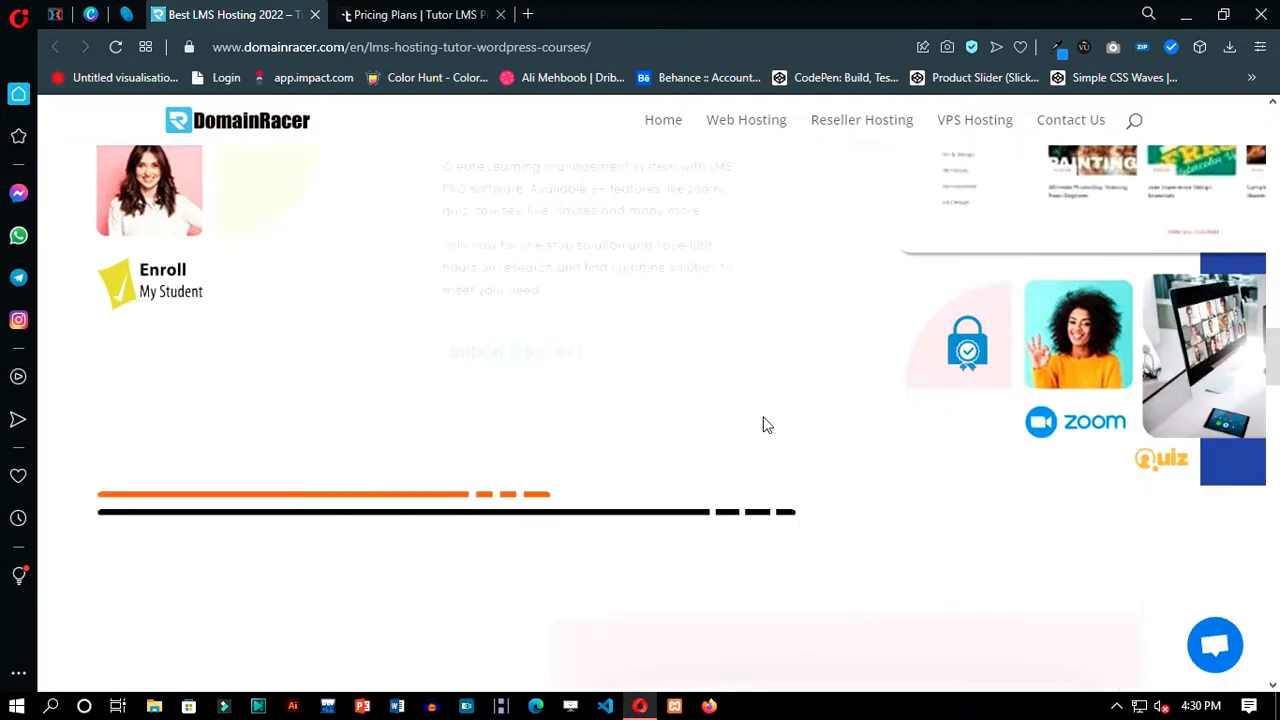
- Review the comparison table of individual market costs against DomainRacer's offer, including the LMS Software row
{"action": "scroll", "coordinate": [763, 425], "scroll_direction": "down", "scroll_amount": 10}
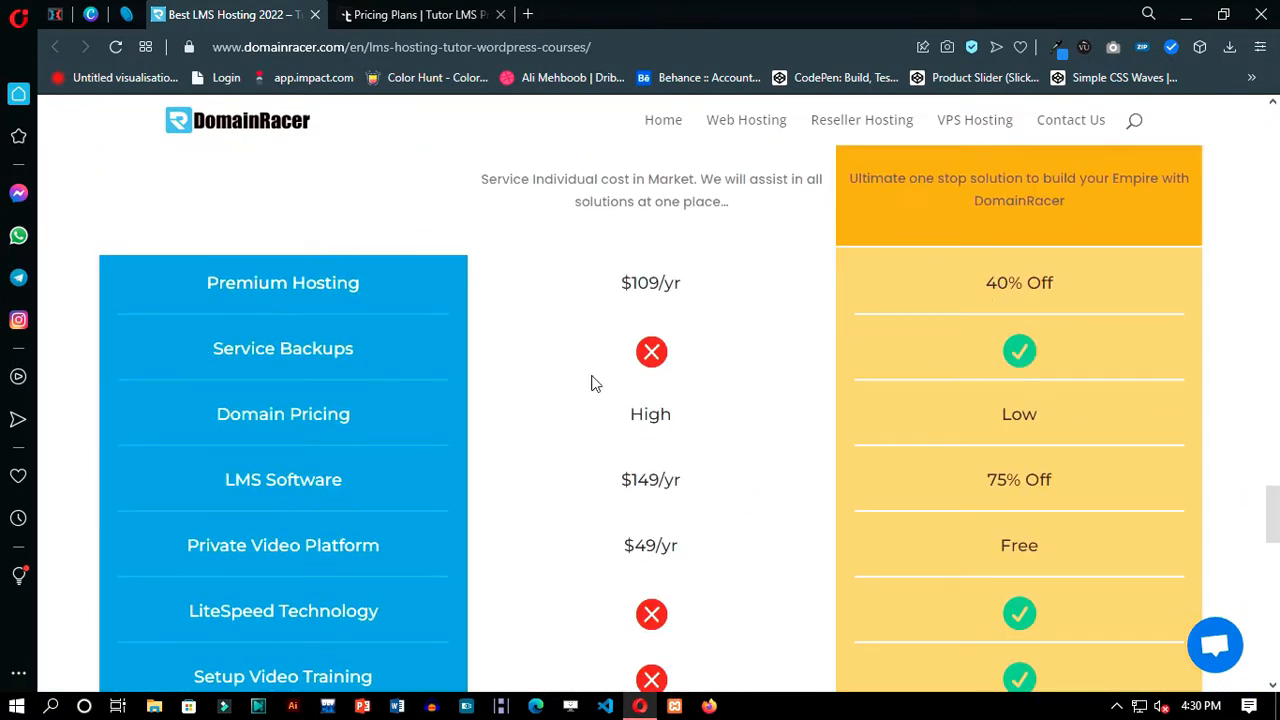
{"action": "scroll", "coordinate": [309, 519], "scroll_direction": "down", "scroll_amount": 1}
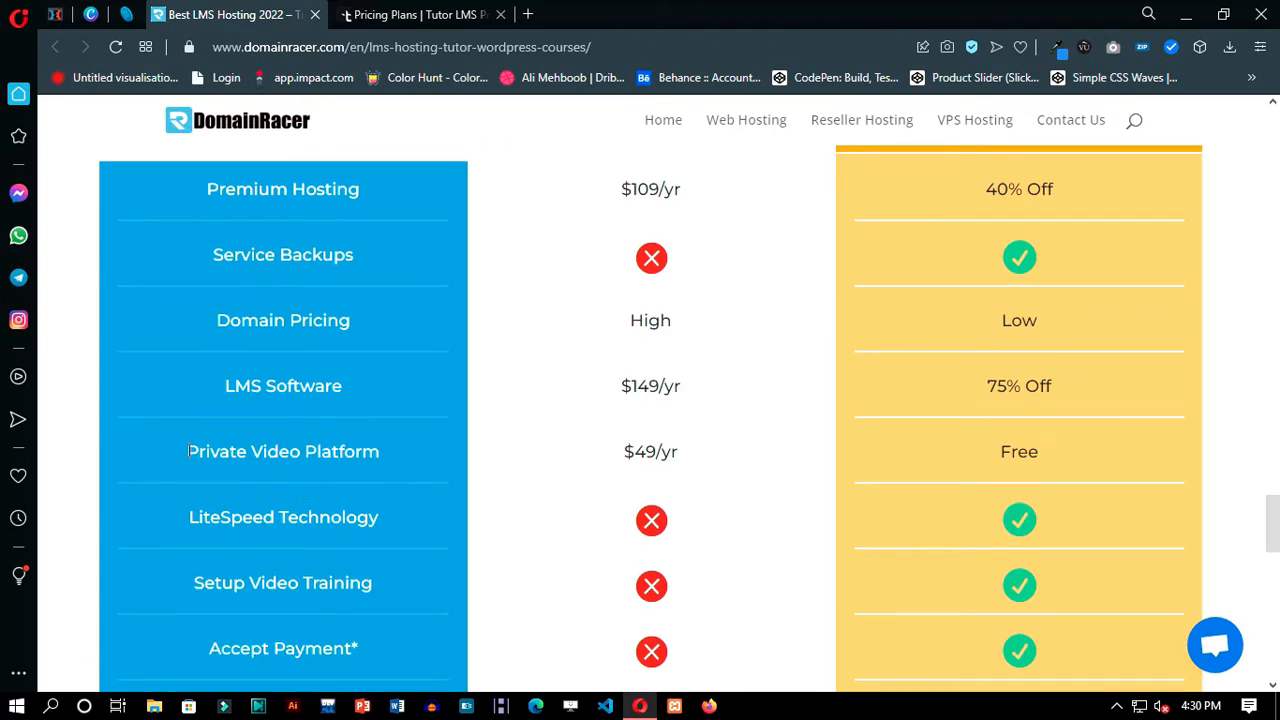
{"action": "triple_click", "coordinate": [293, 394]}
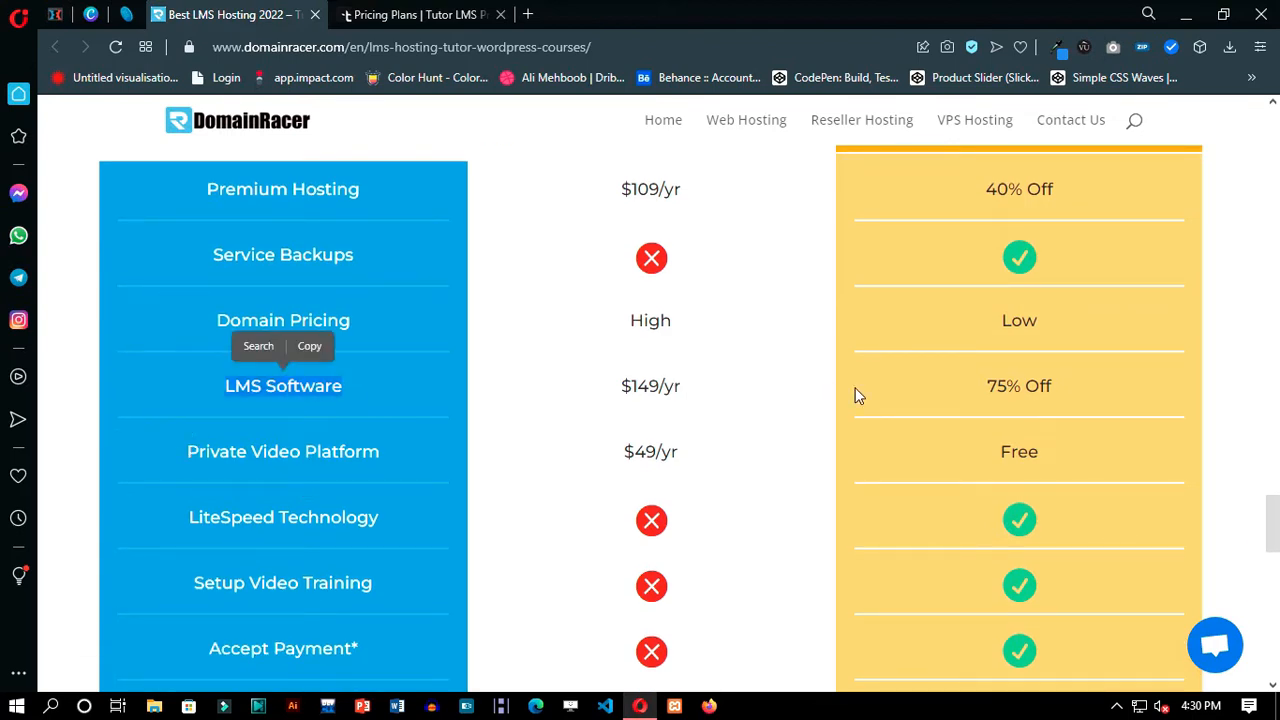
{"action": "scroll", "coordinate": [930, 392], "scroll_direction": "down", "scroll_amount": 3}
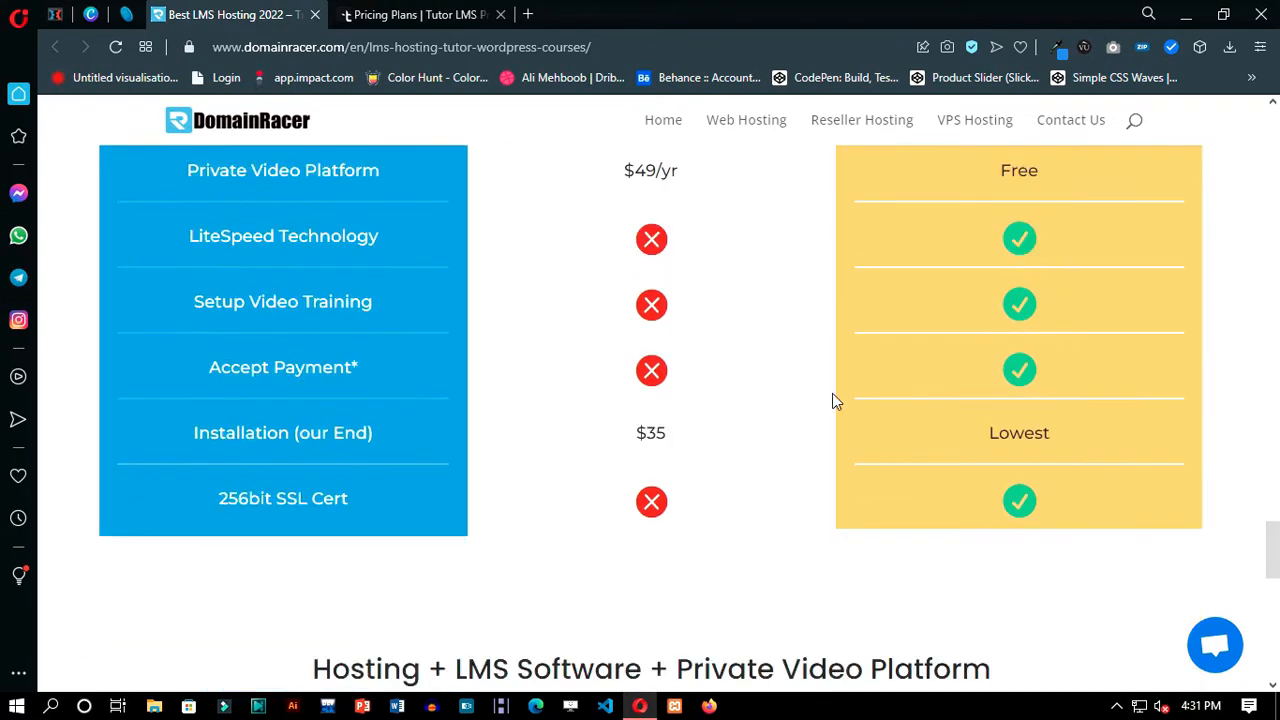
- Review the Hosting + LMS Software + Private Video Platform plans and order the Single Website plan
{"action": "scroll", "coordinate": [751, 489], "scroll_direction": "down", "scroll_amount": 6}
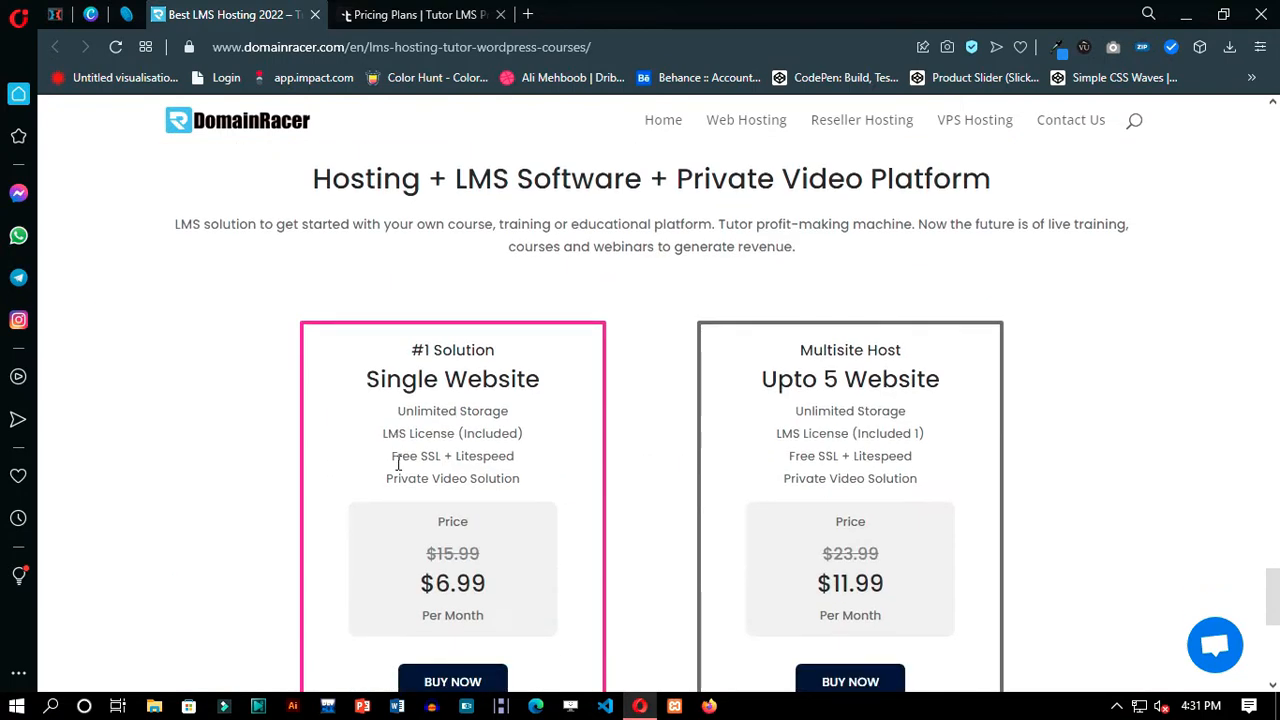
{"action": "scroll", "coordinate": [407, 508], "scroll_direction": "up", "scroll_amount": 2}
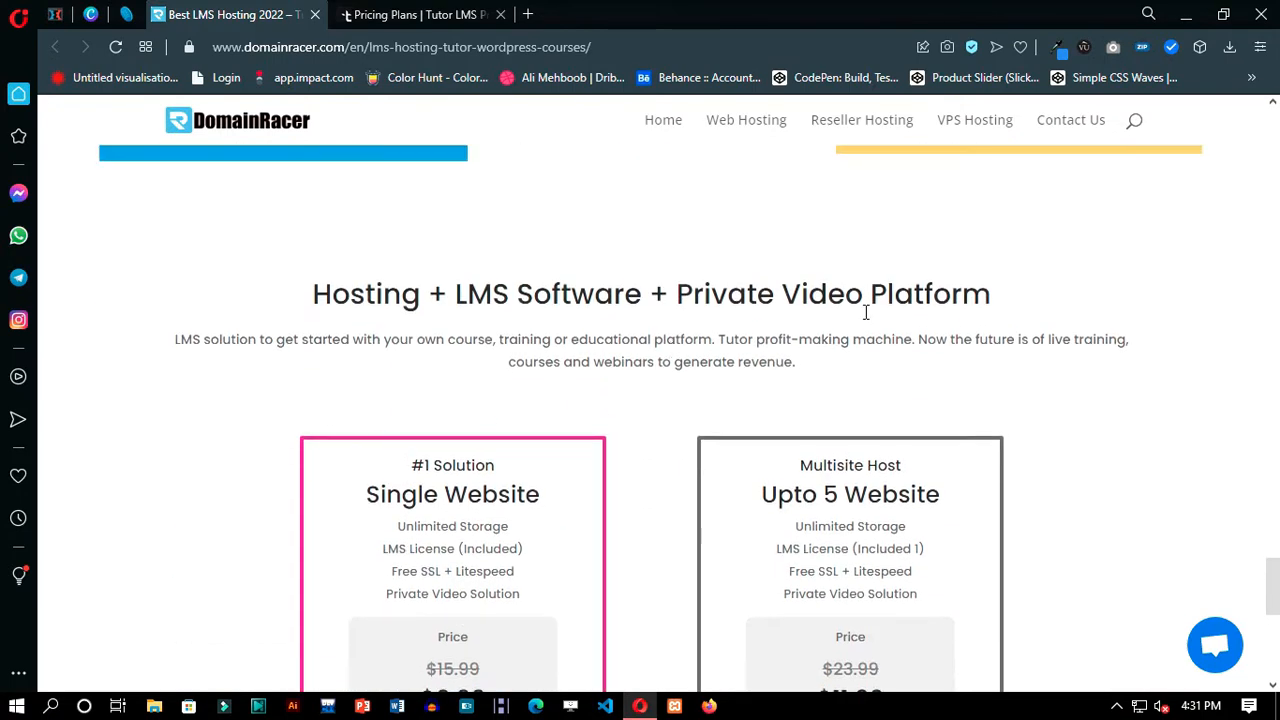
{"action": "left_click_drag", "start_coordinate": [966, 300], "coordinate": [373, 300]}
{"action": "left_click", "coordinate": [612, 369]}
{"action": "scroll", "coordinate": [613, 371], "scroll_direction": "down", "scroll_amount": 2}
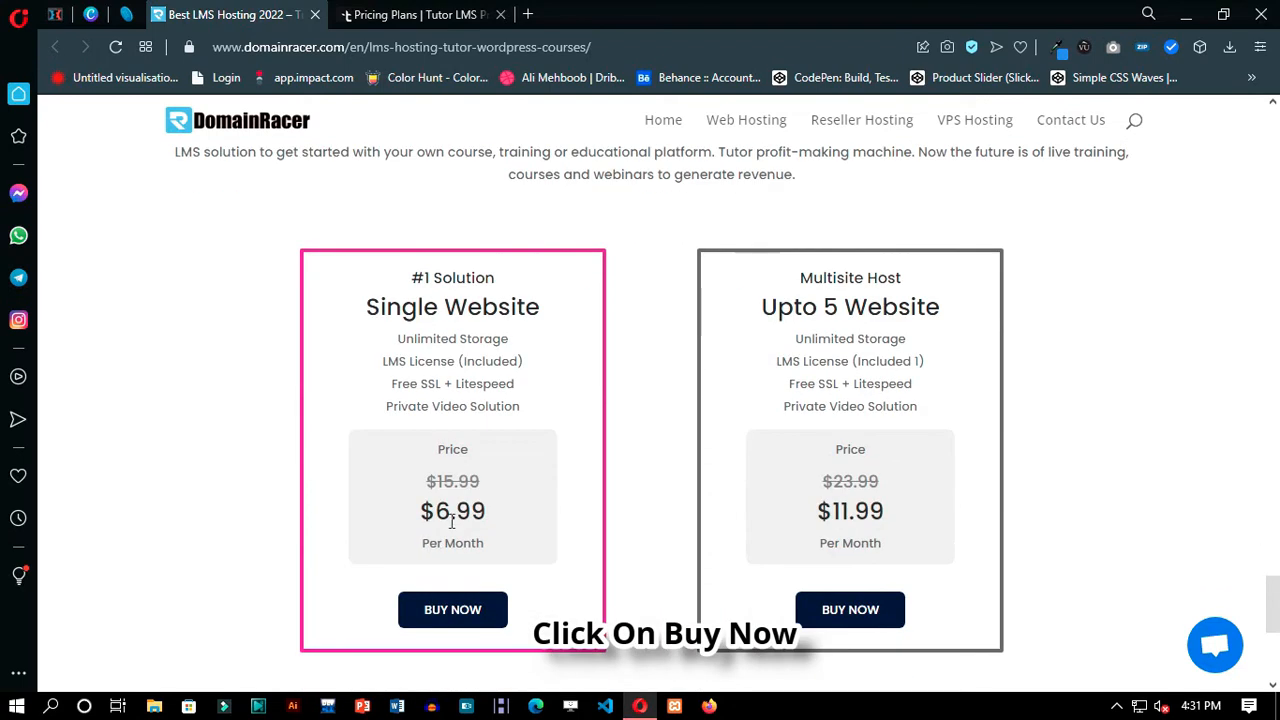
{"action": "left_click", "coordinate": [455, 612]}
- Switch to the Tutor LMS pricing page and compare the features and prices of its plans
{"action": "left_click", "coordinate": [400, 14]}
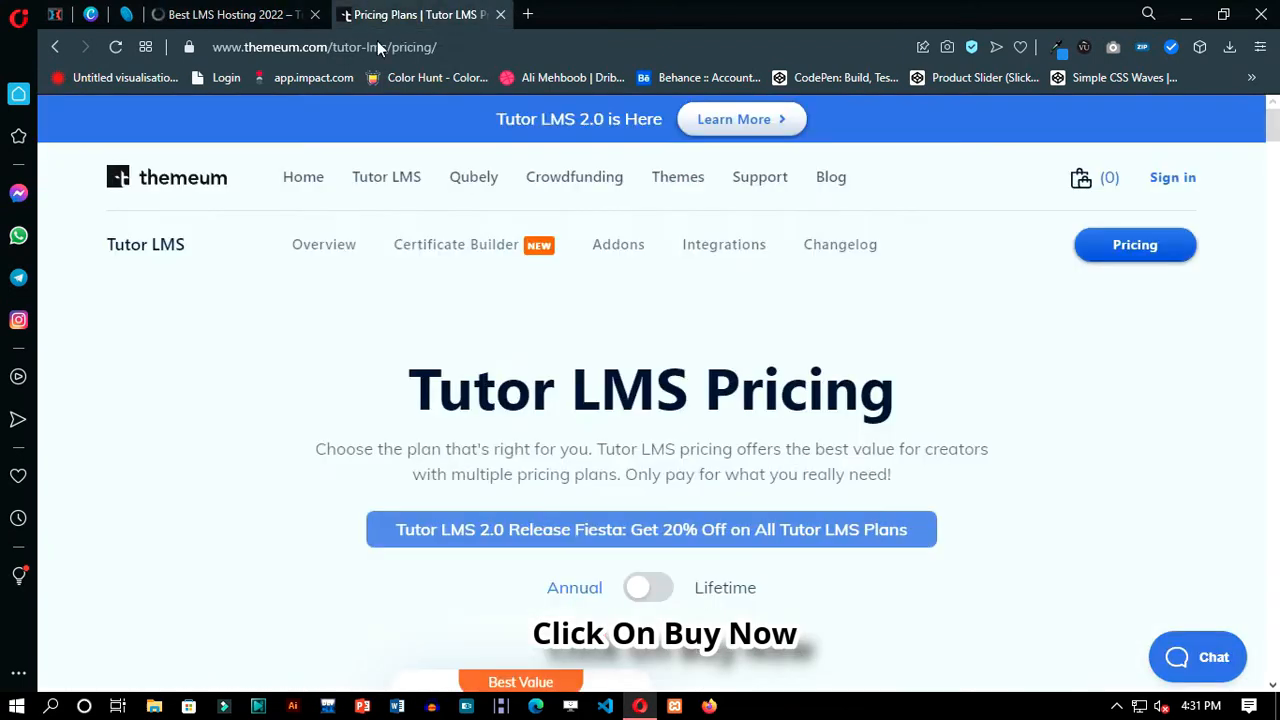
{"action": "left_click_drag", "start_coordinate": [902, 400], "coordinate": [408, 398]}
{"action": "scroll", "coordinate": [640, 445], "scroll_direction": "down", "scroll_amount": 5}
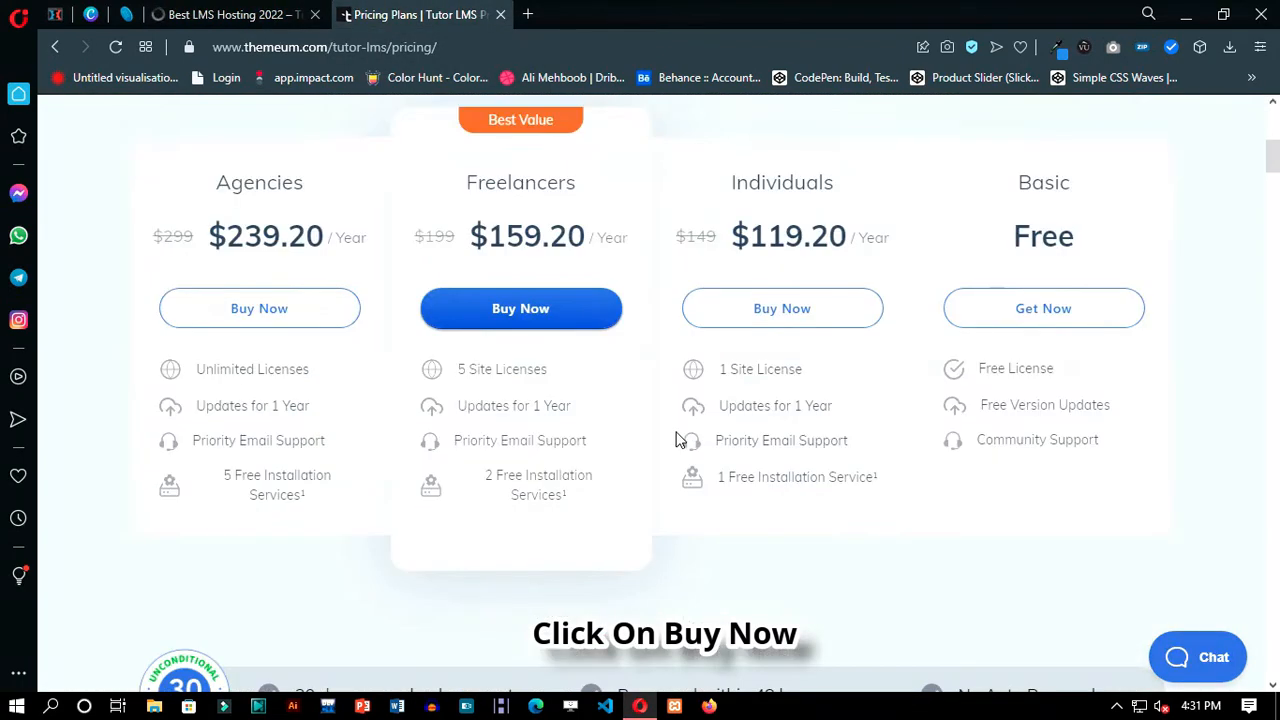
{"action": "scroll", "coordinate": [751, 371], "scroll_direction": "down", "scroll_amount": 10}
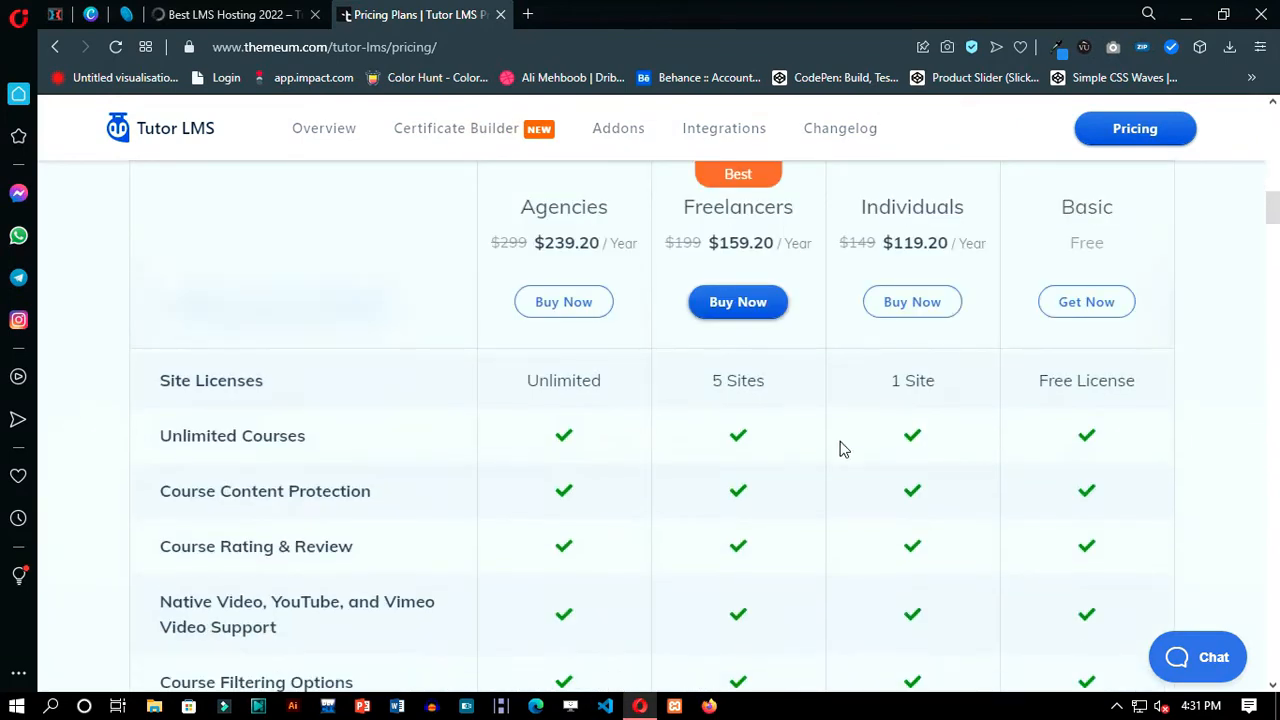
{"action": "scroll", "coordinate": [845, 450], "scroll_direction": "down", "scroll_amount": 10}
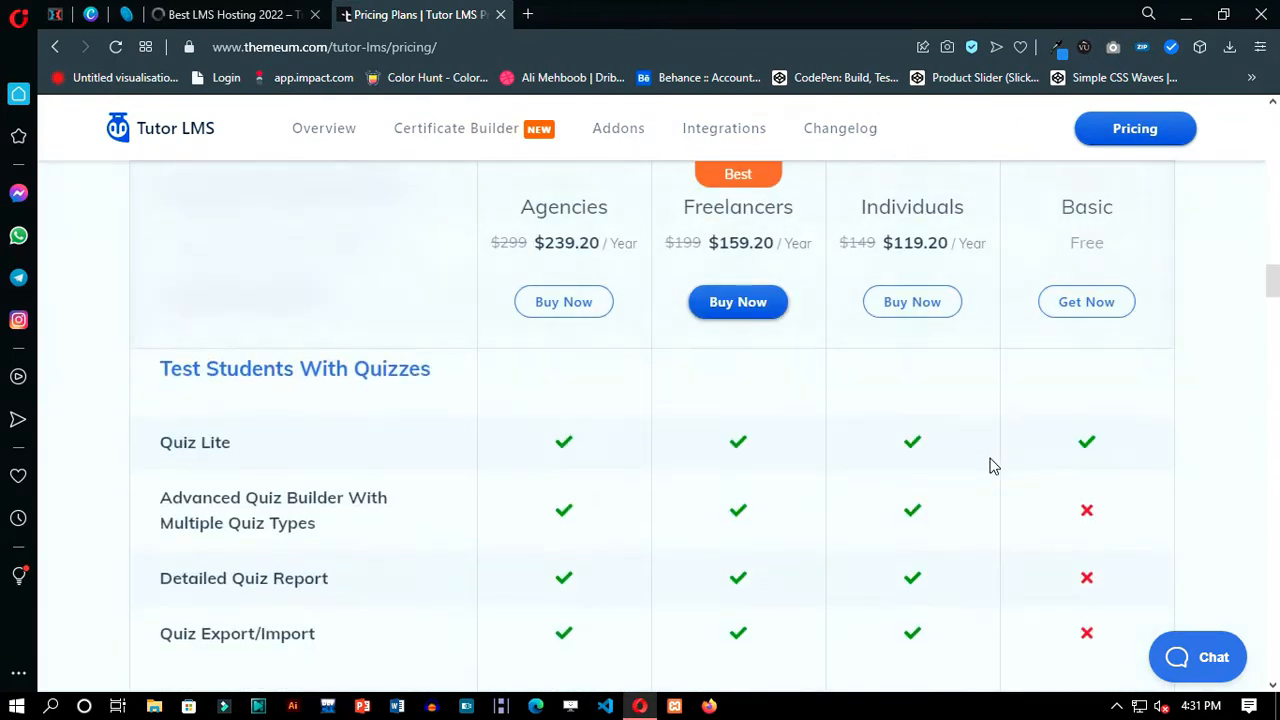
{"action": "scroll", "coordinate": [978, 470], "scroll_direction": "down", "scroll_amount": 5}
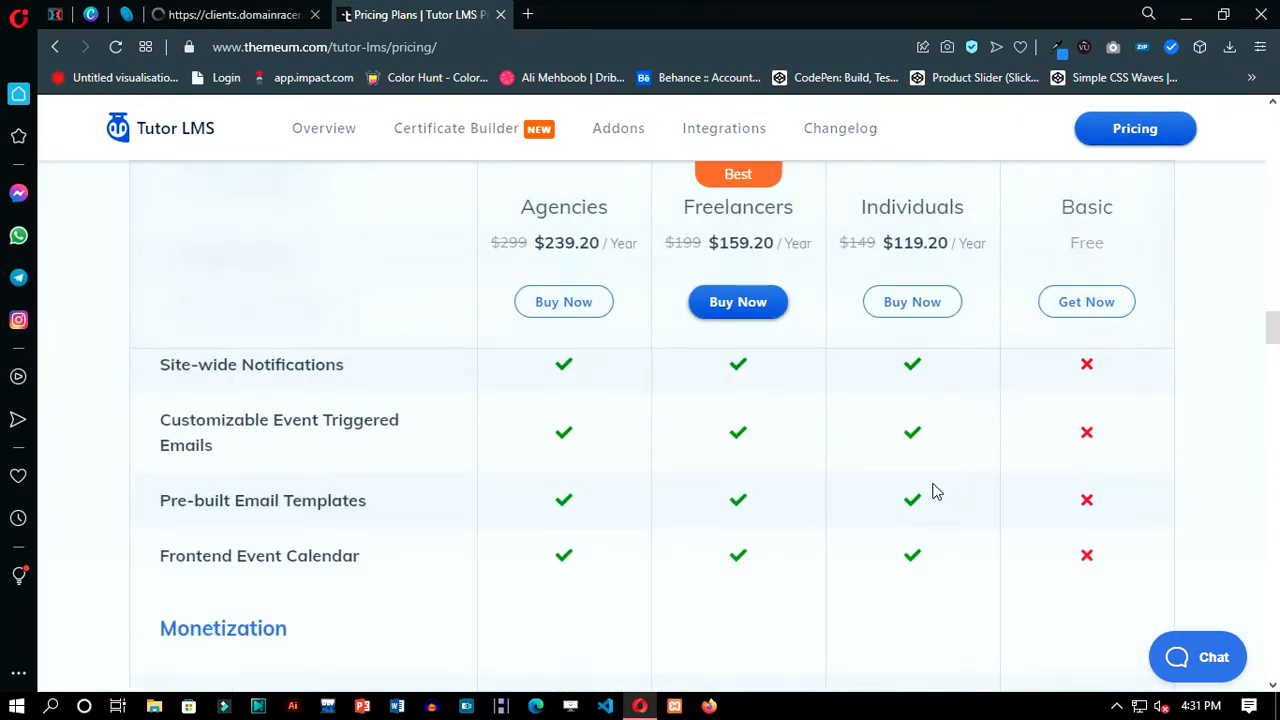
{"action": "scroll", "coordinate": [935, 491], "scroll_direction": "down", "scroll_amount": 8}
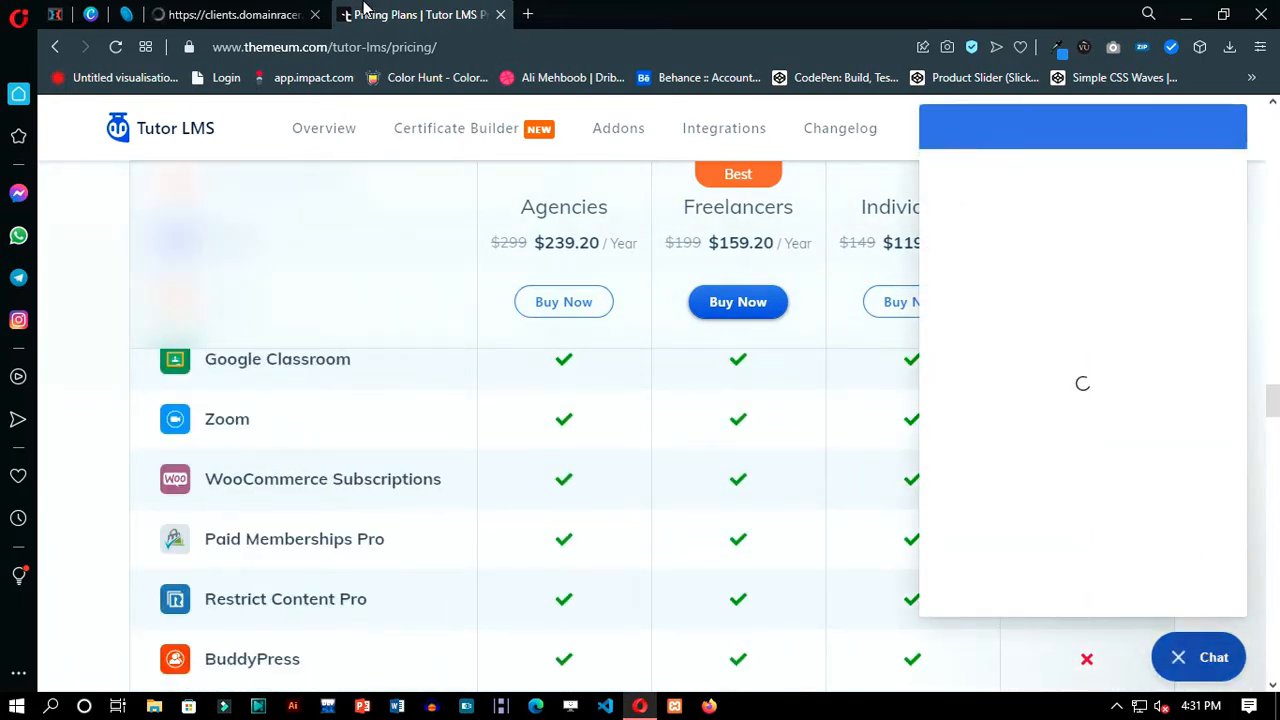
- Return to the DomainRacer shopping cart and choose to register a new domain for the order
{"action": "left_click", "coordinate": [199, 8]}
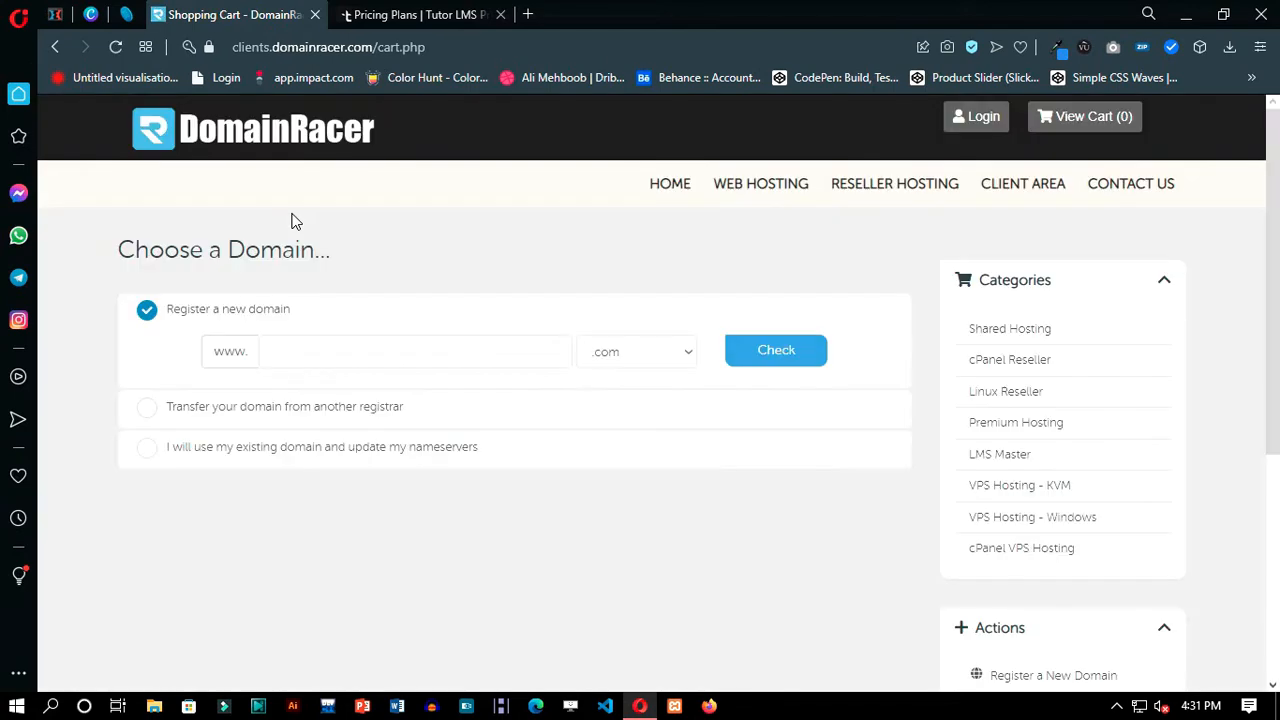
{"action": "left_click", "coordinate": [300, 422]}
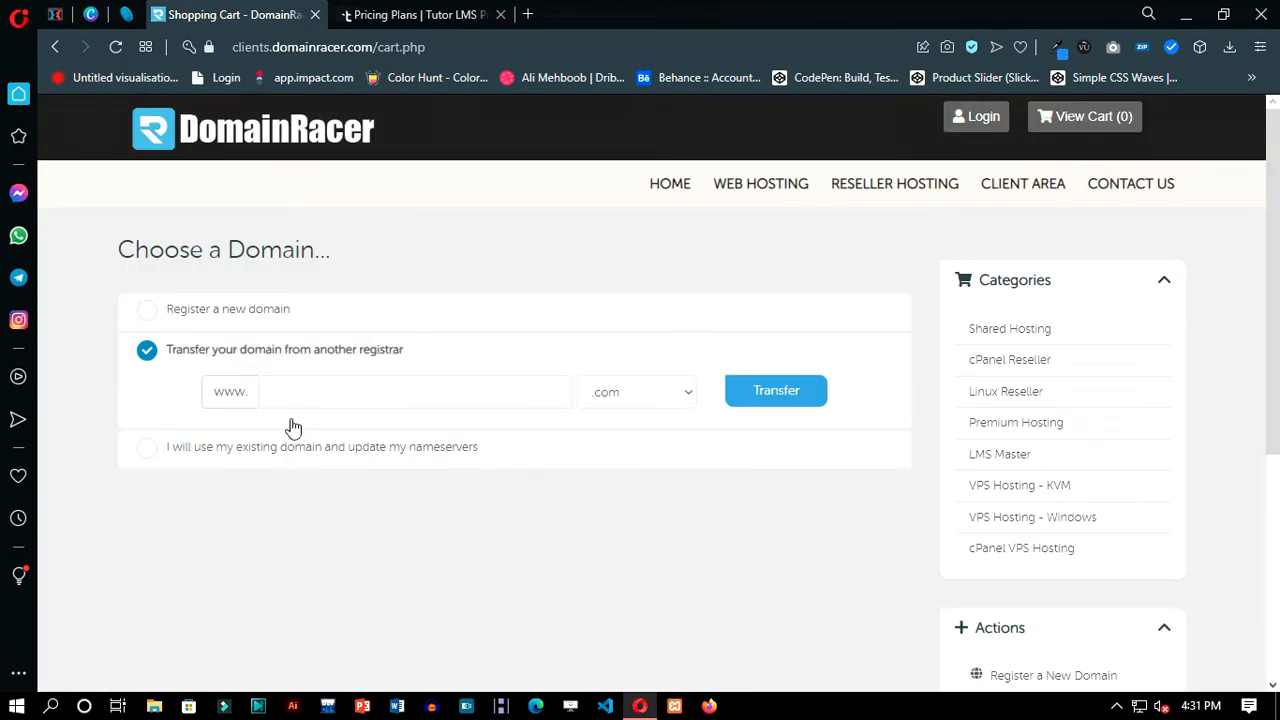
{"action": "left_click", "coordinate": [258, 310]}
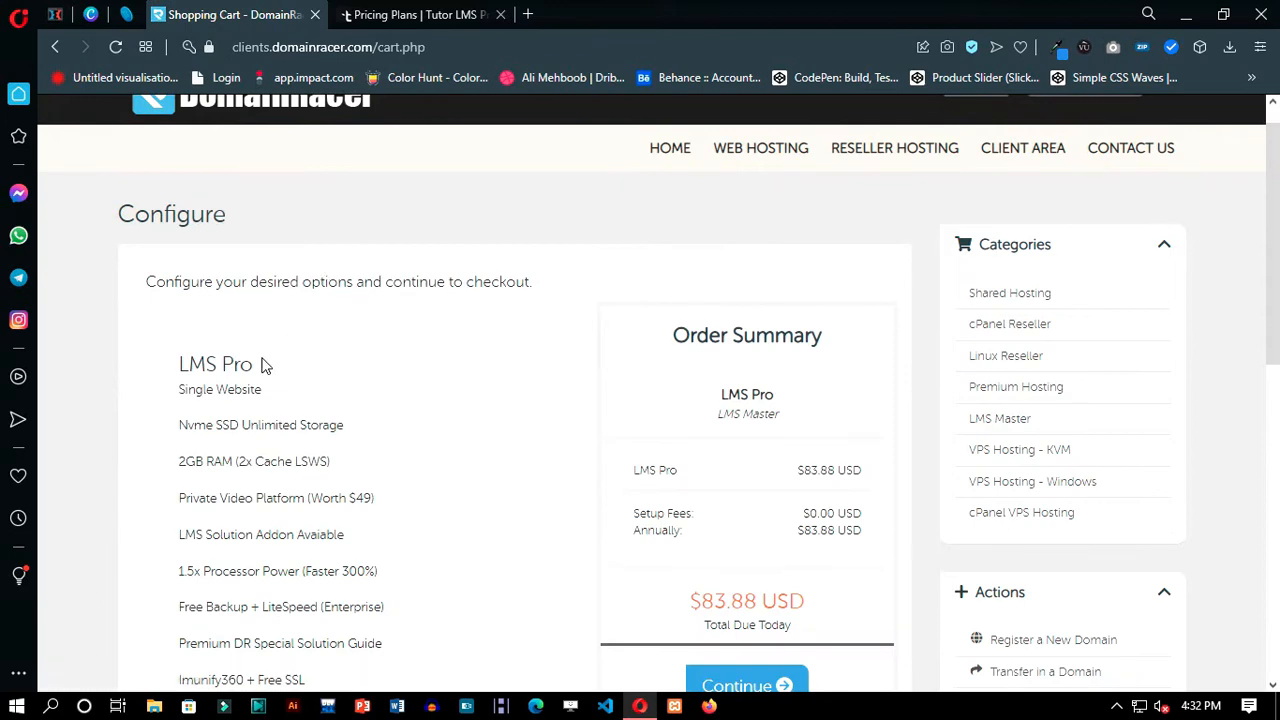
- Add the Tutor LMS Pro and Private Video Solution addons to the LMS Pro hosting order
{"action": "triple_click", "coordinate": [263, 365]}
{"action": "left_click", "coordinate": [390, 328]}
{"action": "scroll", "coordinate": [645, 410], "scroll_direction": "down", "scroll_amount": 4}
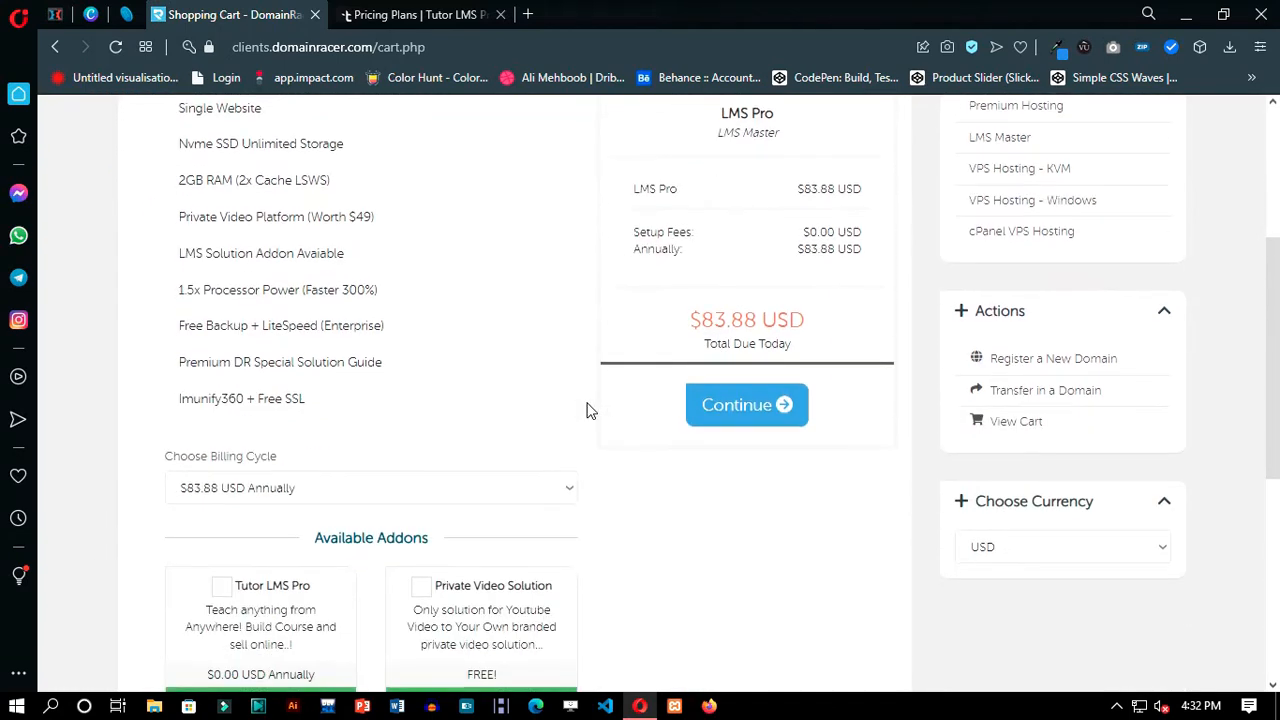
{"action": "left_click", "coordinate": [221, 493]}
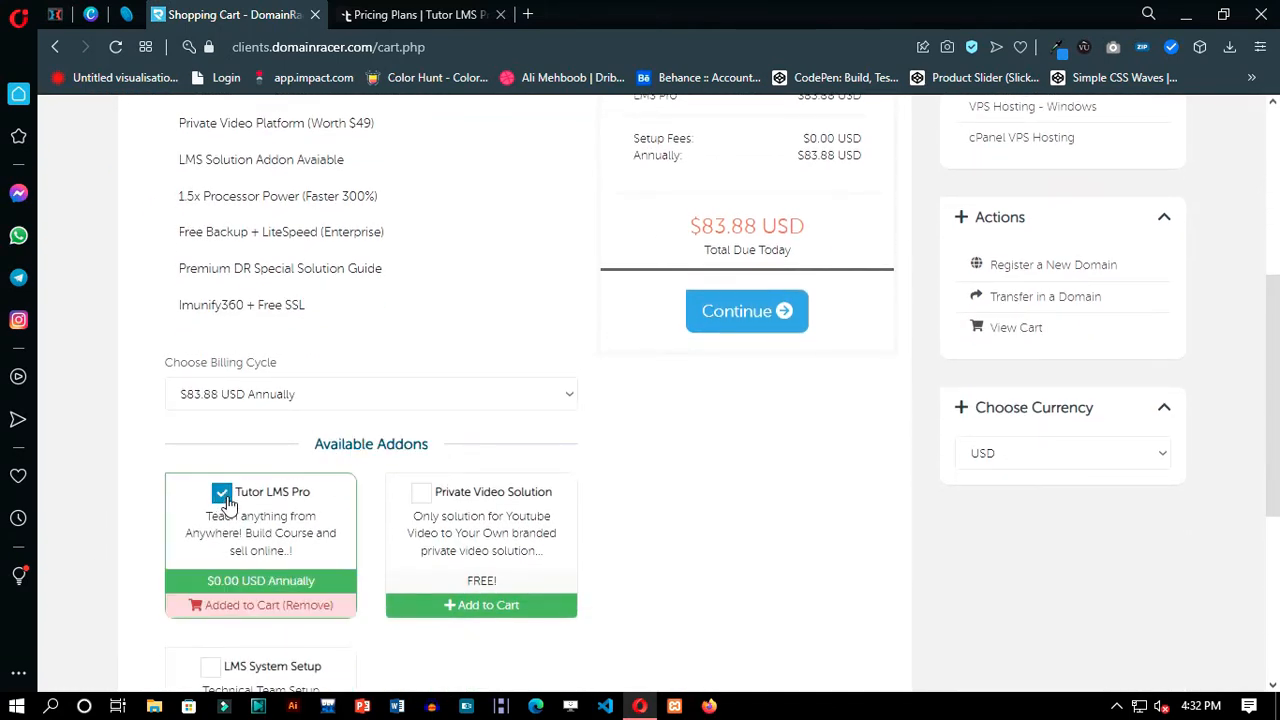
{"action": "left_click", "coordinate": [500, 505]}
{"action": "scroll", "coordinate": [500, 505], "scroll_direction": "down", "scroll_amount": 1}
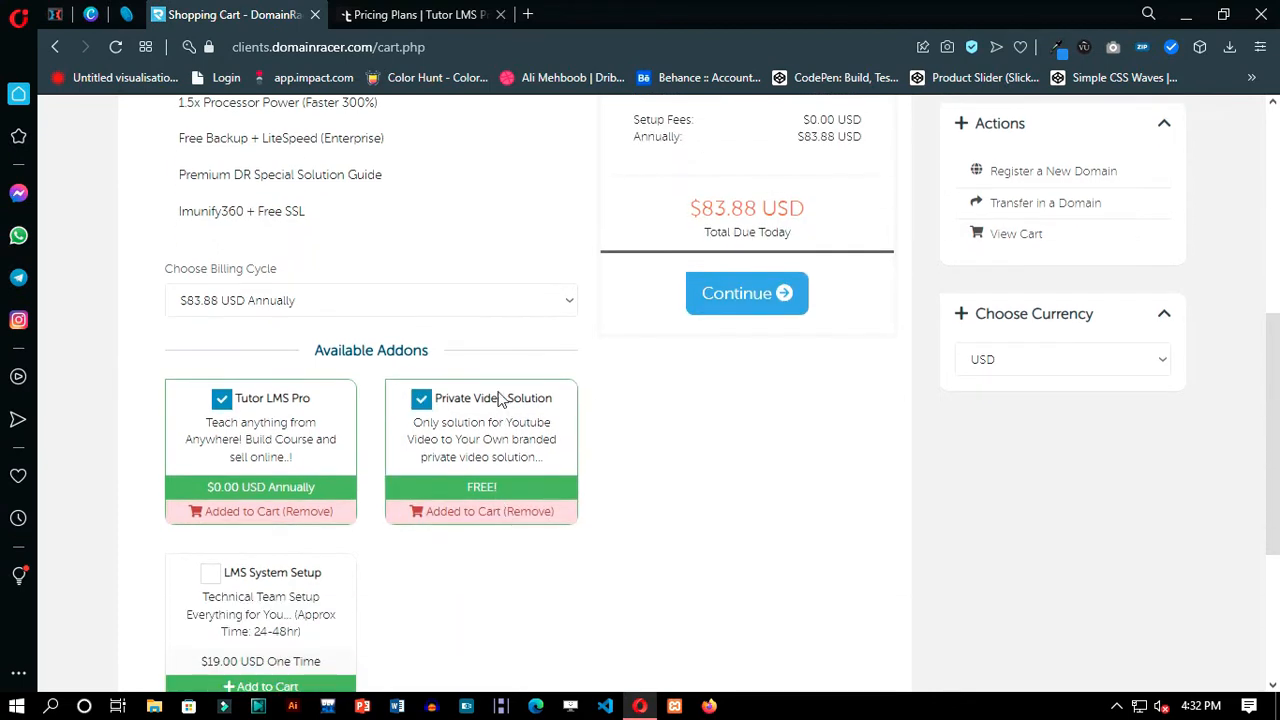
- Continue the hosting order, add DNS Management to the tadigital.xyz domain and proceed from the cart review to checkout
{"action": "scroll", "coordinate": [779, 332], "scroll_direction": "up", "scroll_amount": 2}
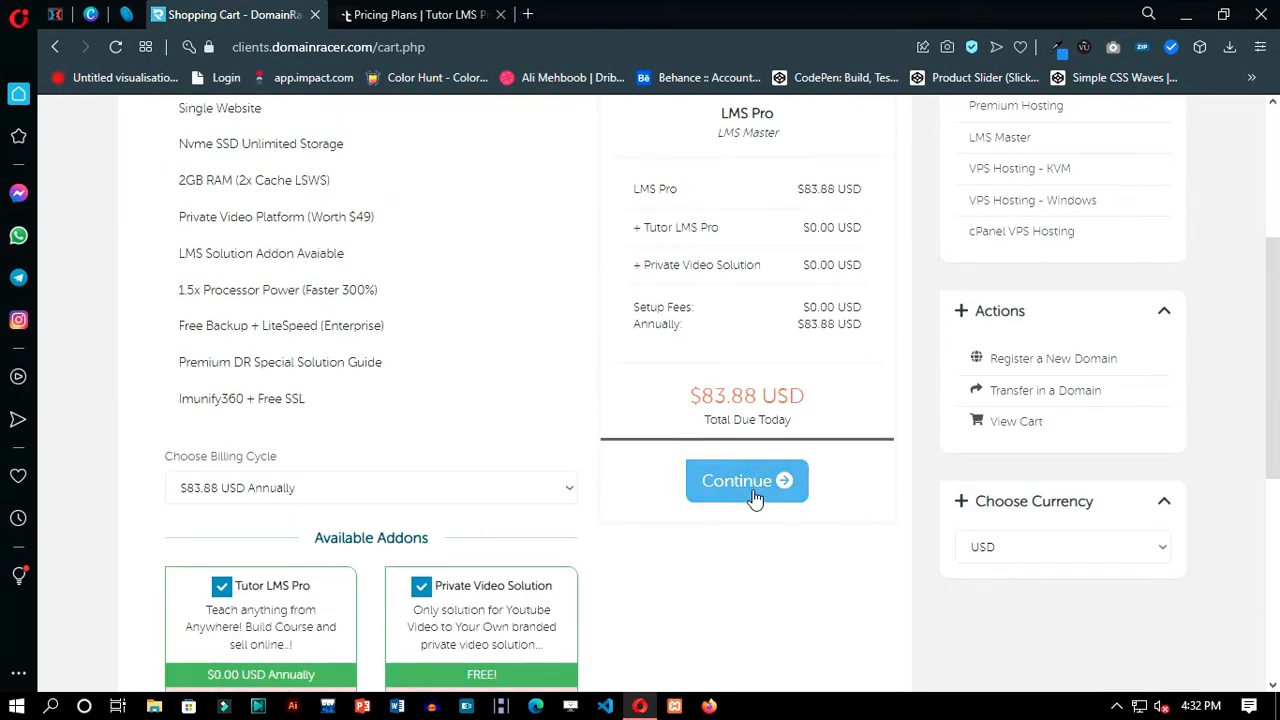
{"action": "left_click", "coordinate": [755, 483]}
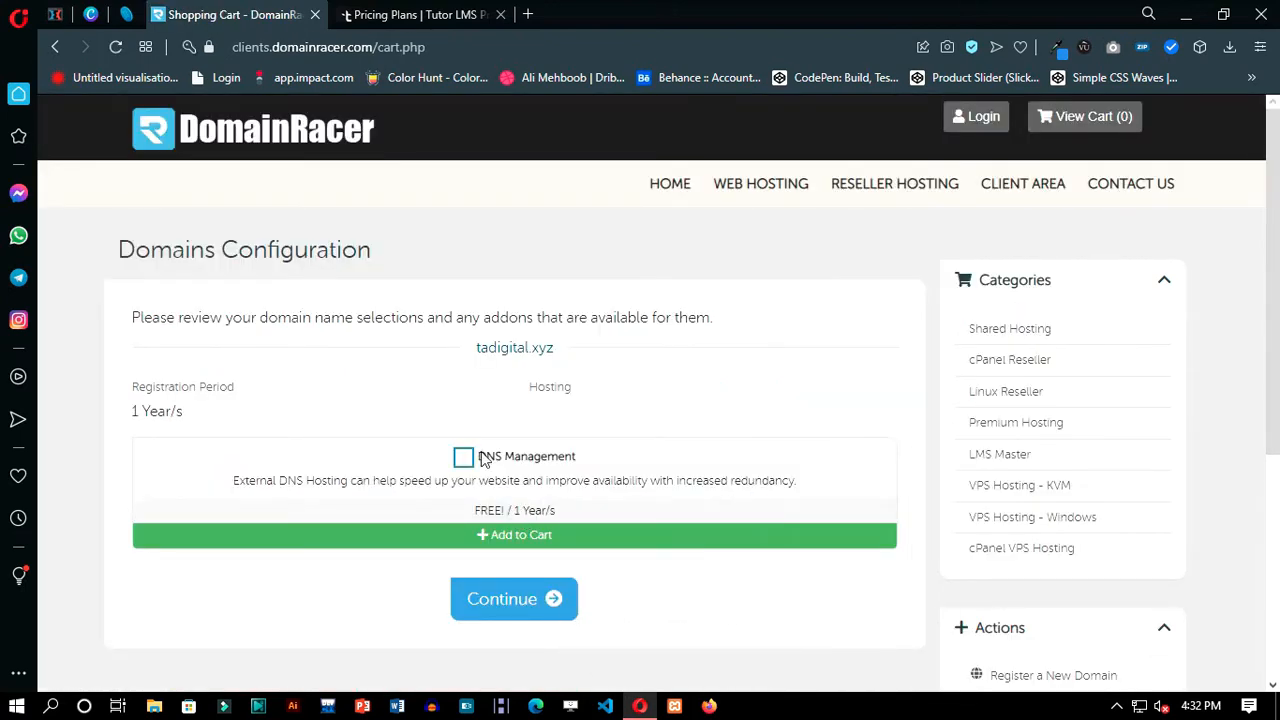
{"action": "left_click", "coordinate": [464, 460]}
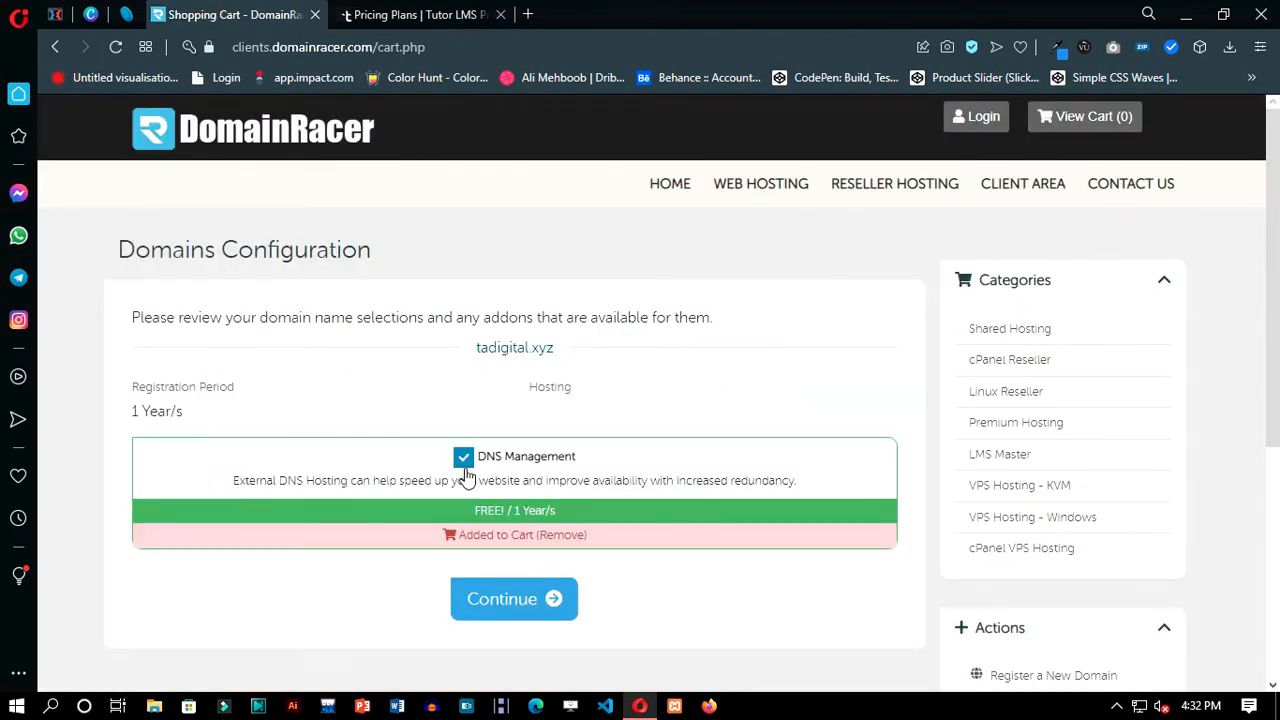
{"action": "left_click", "coordinate": [520, 595]}
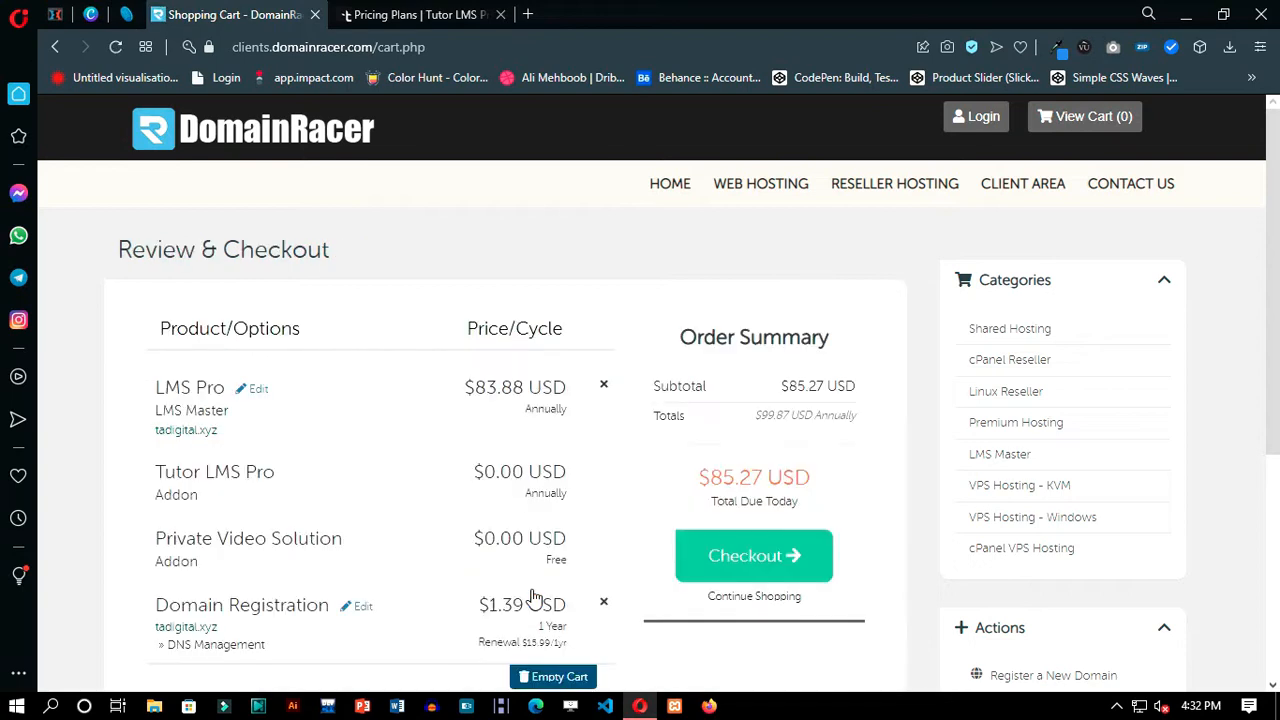
{"action": "scroll", "coordinate": [790, 541], "scroll_direction": "down", "scroll_amount": 1}
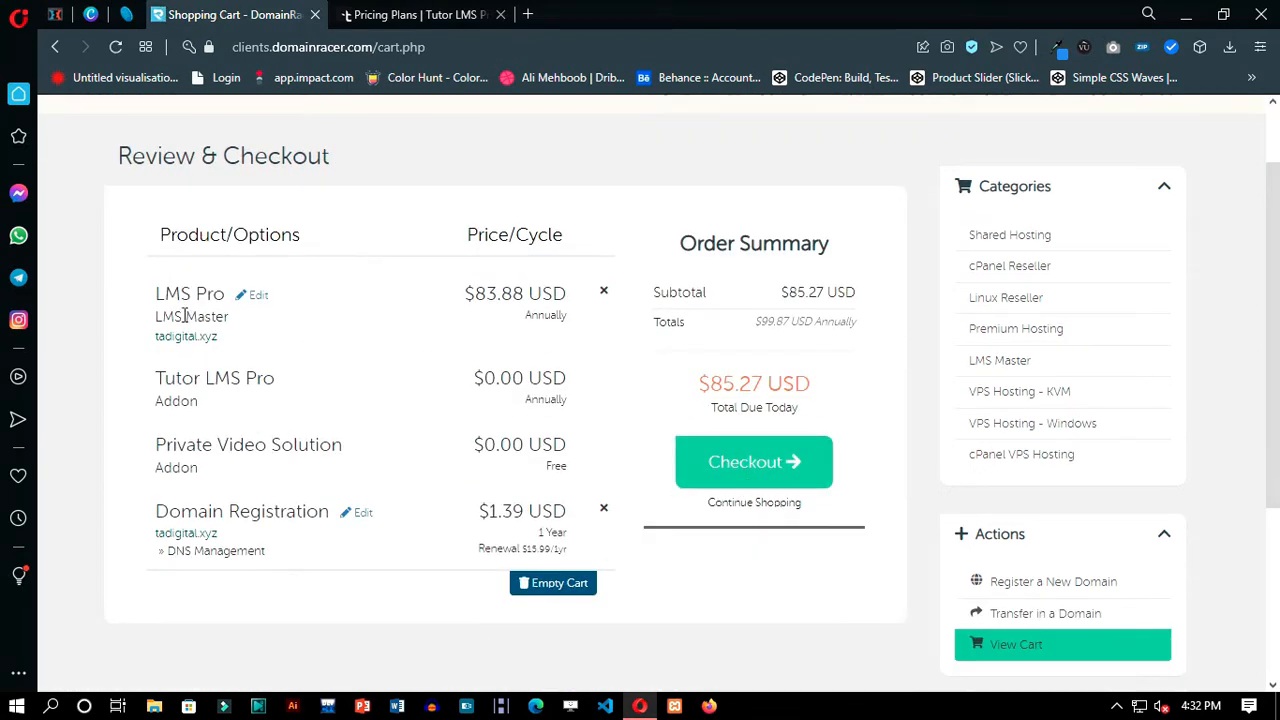
{"action": "left_click", "coordinate": [786, 478]}
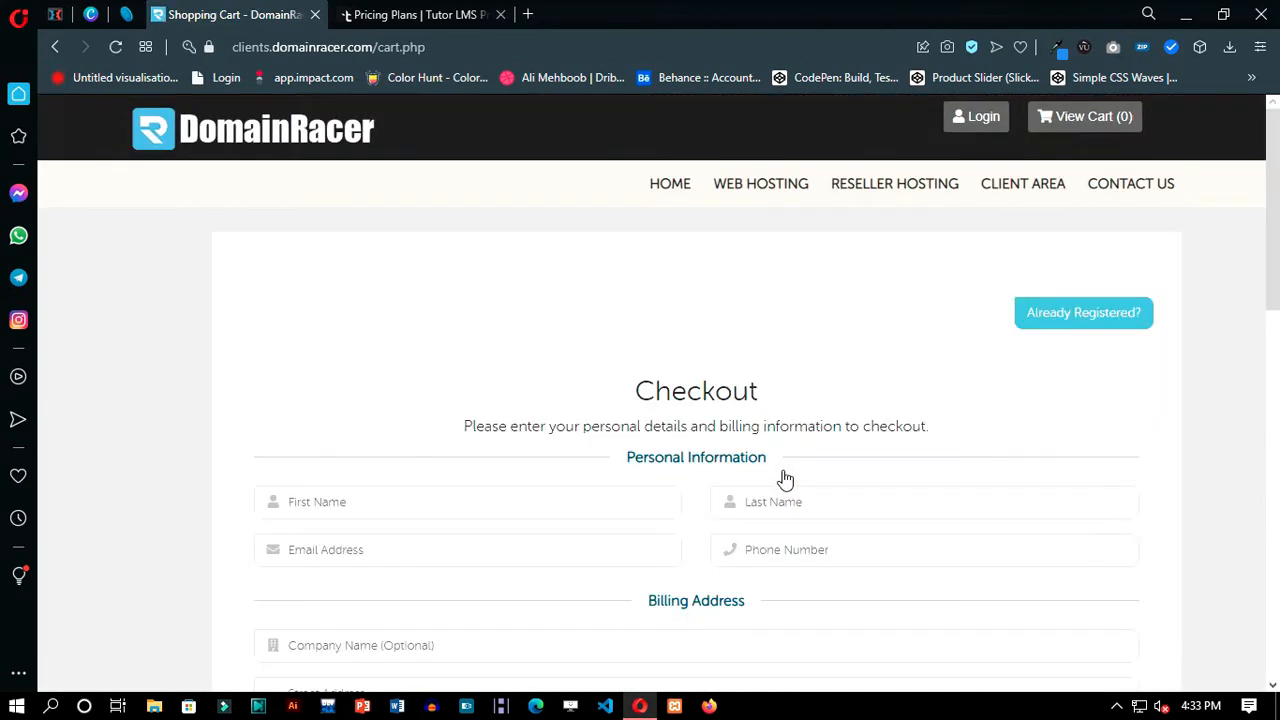
- Review the checkout form's personal information, billing address, account security and payment method sections
{"action": "left_click_drag", "start_coordinate": [467, 426], "coordinate": [746, 430]}
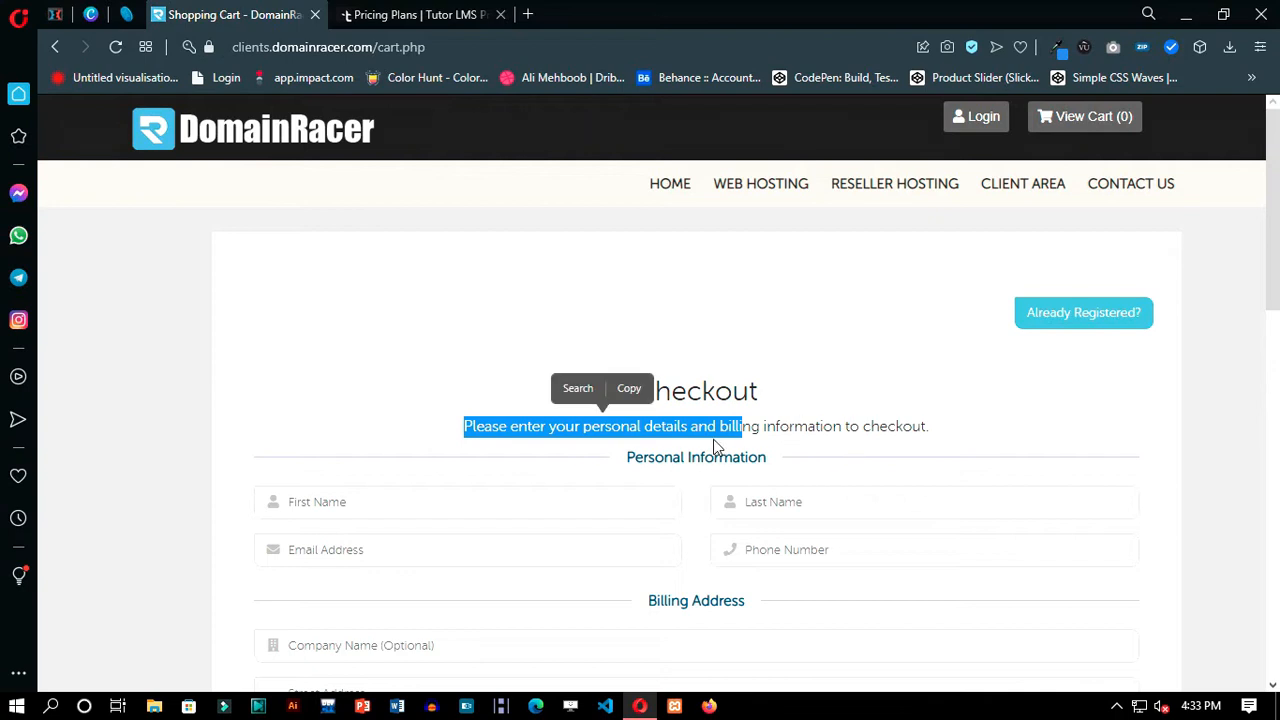
{"action": "scroll", "coordinate": [686, 440], "scroll_direction": "down", "scroll_amount": 2}
{"action": "left_click", "coordinate": [443, 326]}
{"action": "left_click", "coordinate": [393, 456]}
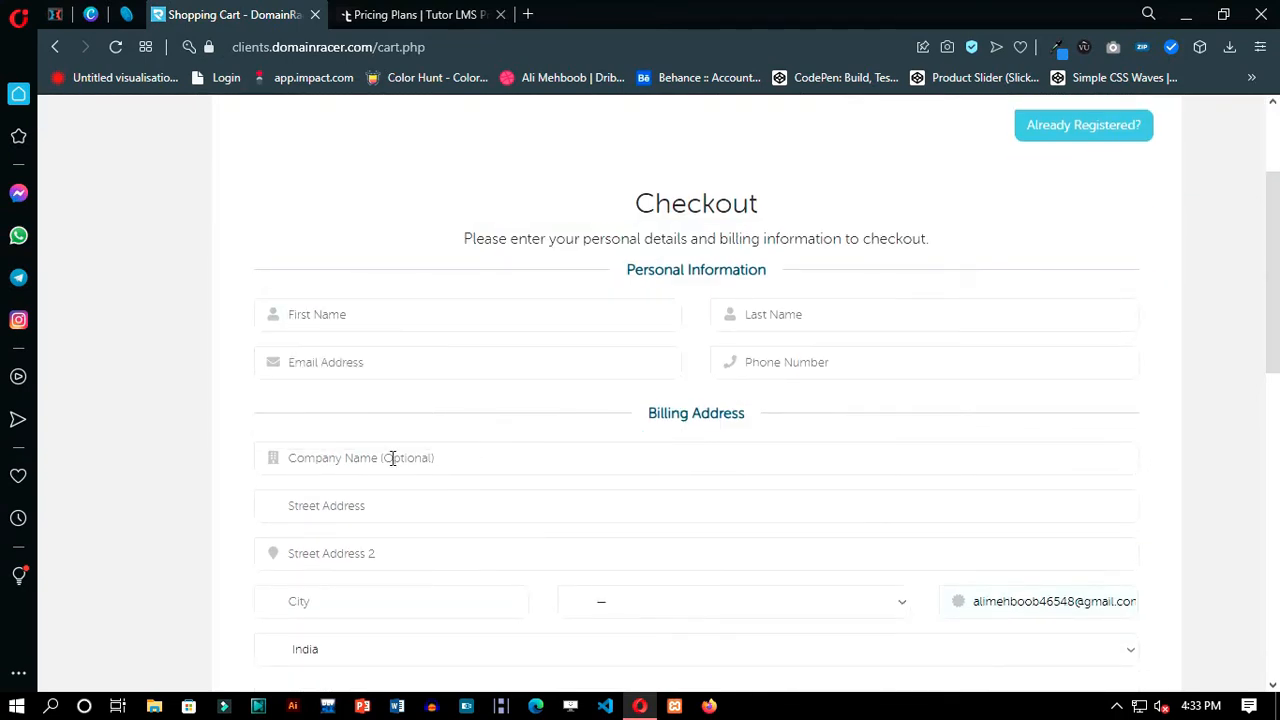
{"action": "scroll", "coordinate": [430, 460], "scroll_direction": "down", "scroll_amount": 3}
{"action": "scroll", "coordinate": [826, 543], "scroll_direction": "down", "scroll_amount": 3}
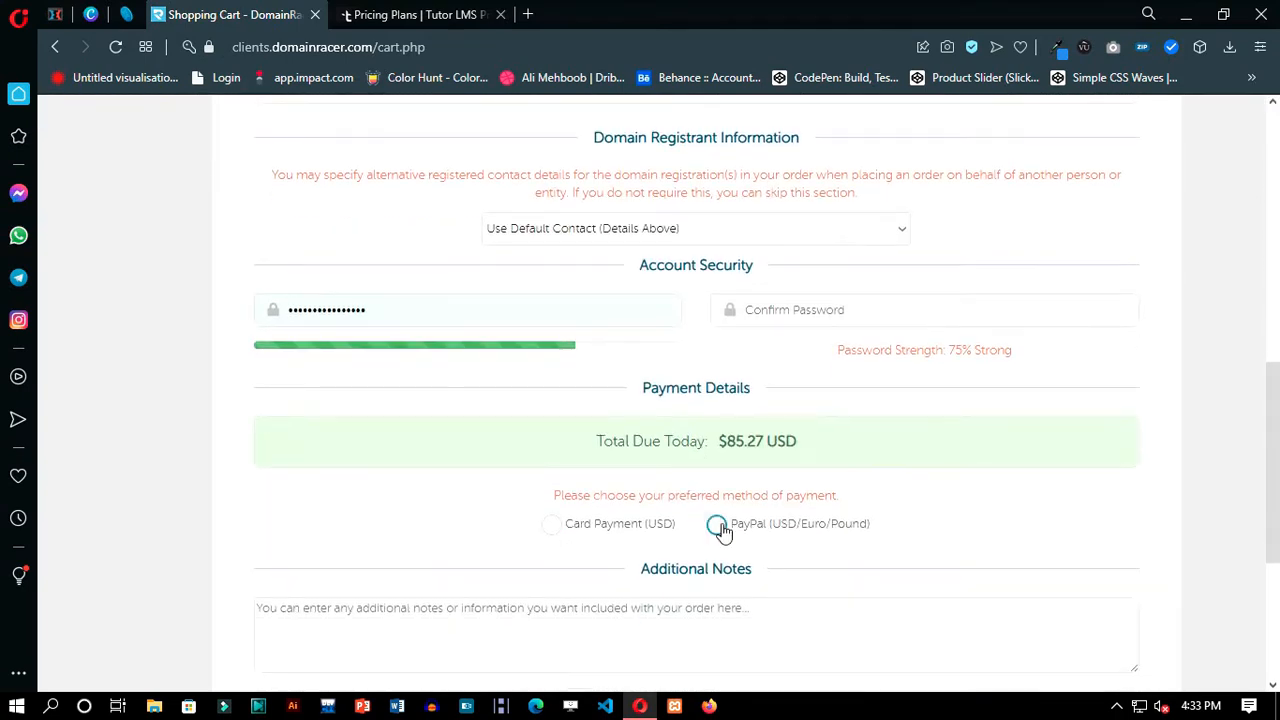
{"action": "scroll", "coordinate": [700, 554], "scroll_direction": "down", "scroll_amount": 2}
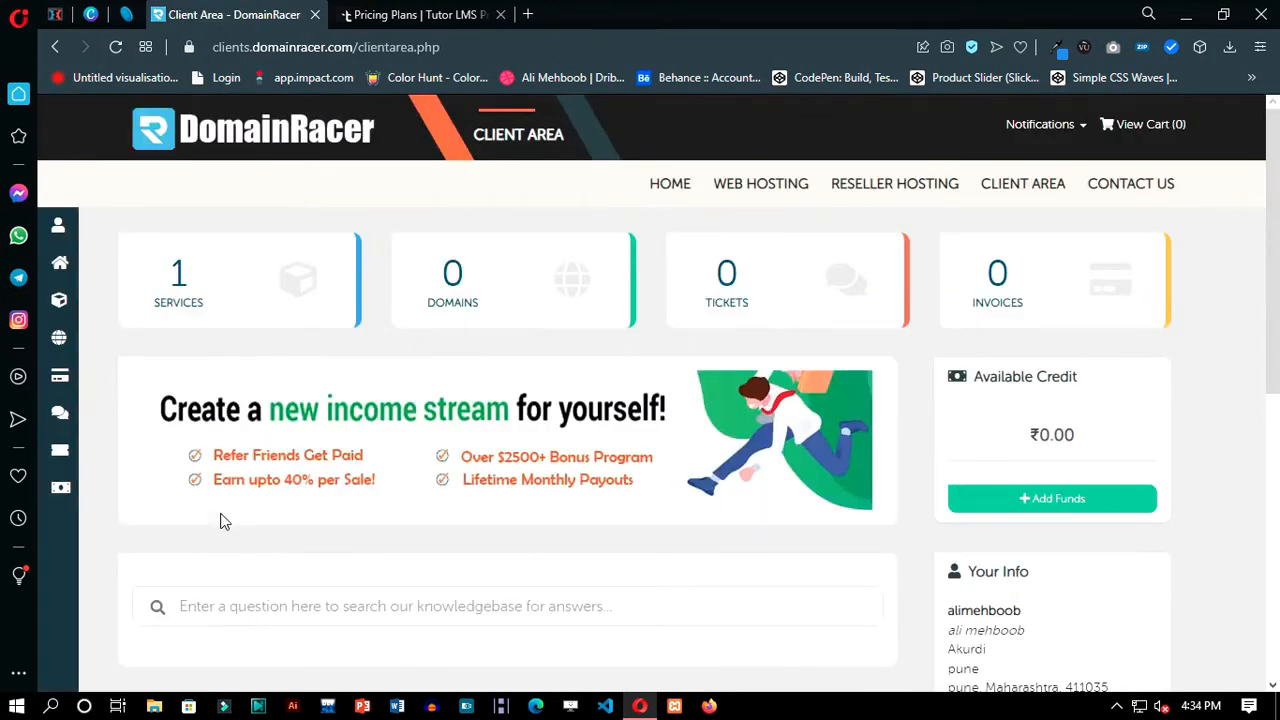
- Open the active LMS Master - LMS Pro service from the client area
{"action": "scroll", "coordinate": [223, 521], "scroll_direction": "down", "scroll_amount": 3}
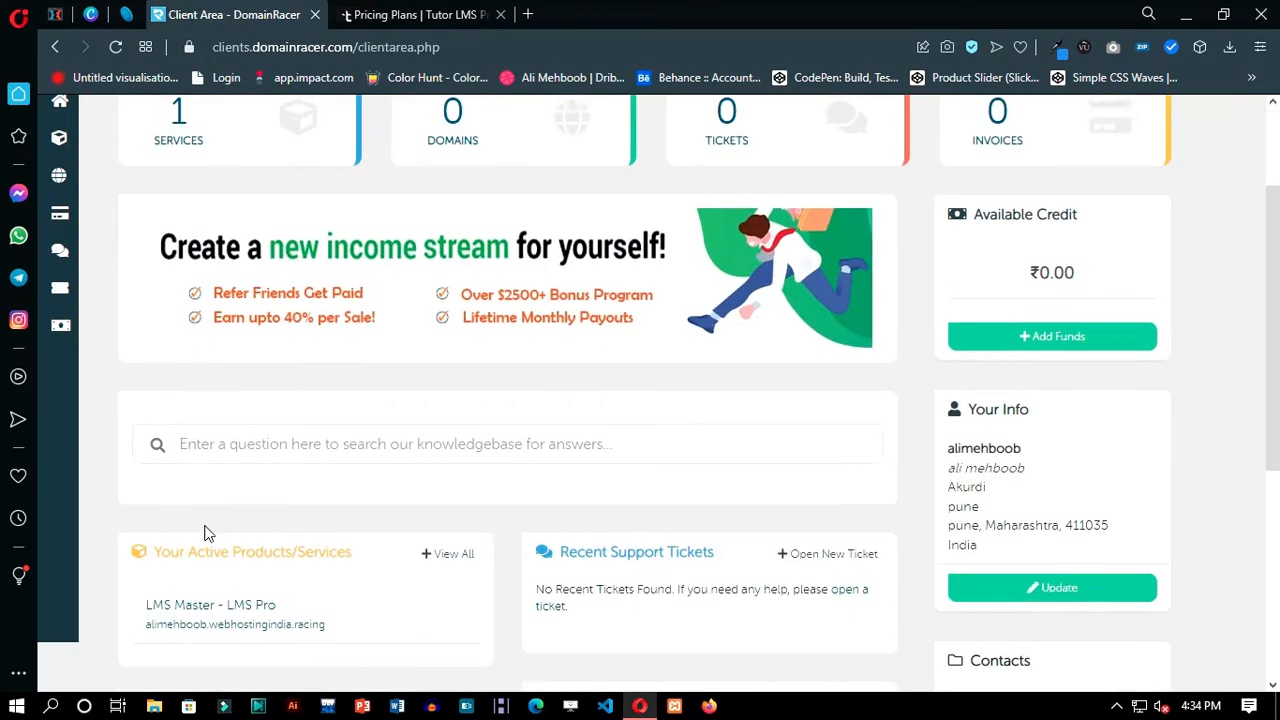
{"action": "scroll", "coordinate": [363, 449], "scroll_direction": "up", "scroll_amount": 3}
{"action": "left_click_drag", "start_coordinate": [587, 137], "coordinate": [470, 138]}
{"action": "left_click", "coordinate": [383, 349]}
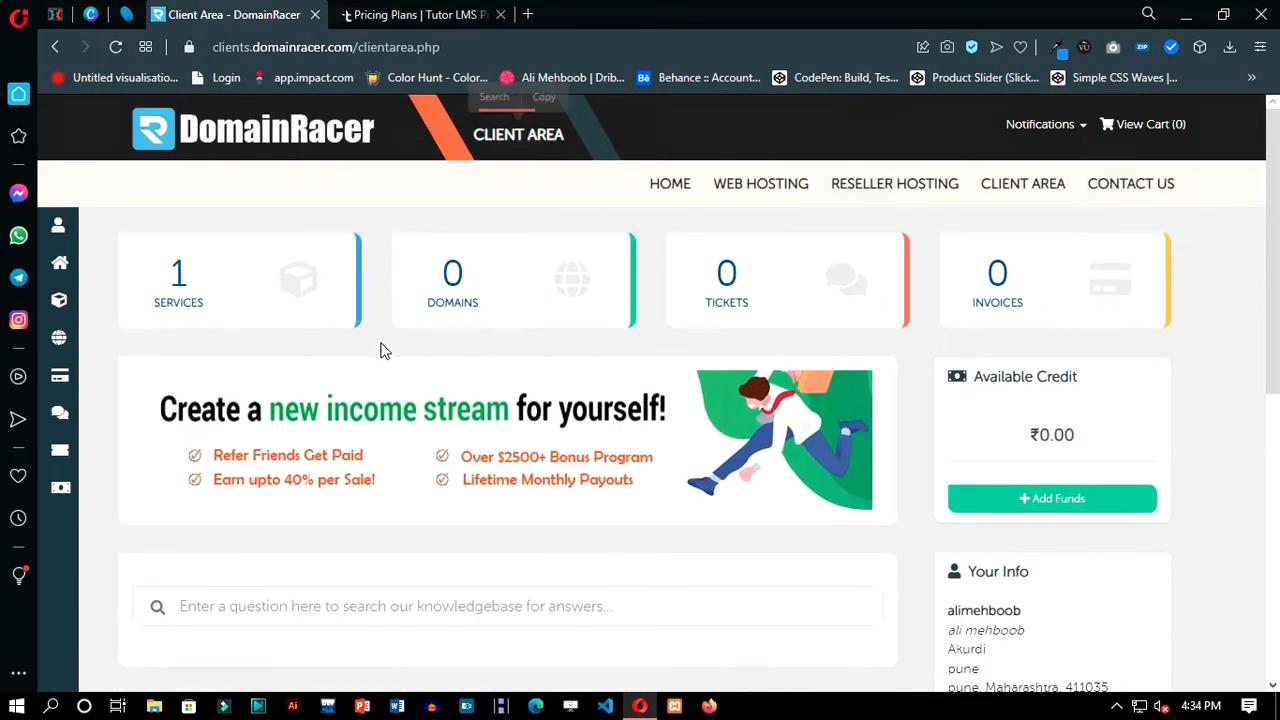
{"action": "scroll", "coordinate": [286, 477], "scroll_direction": "down", "scroll_amount": 2}
{"action": "left_click", "coordinate": [297, 584]}
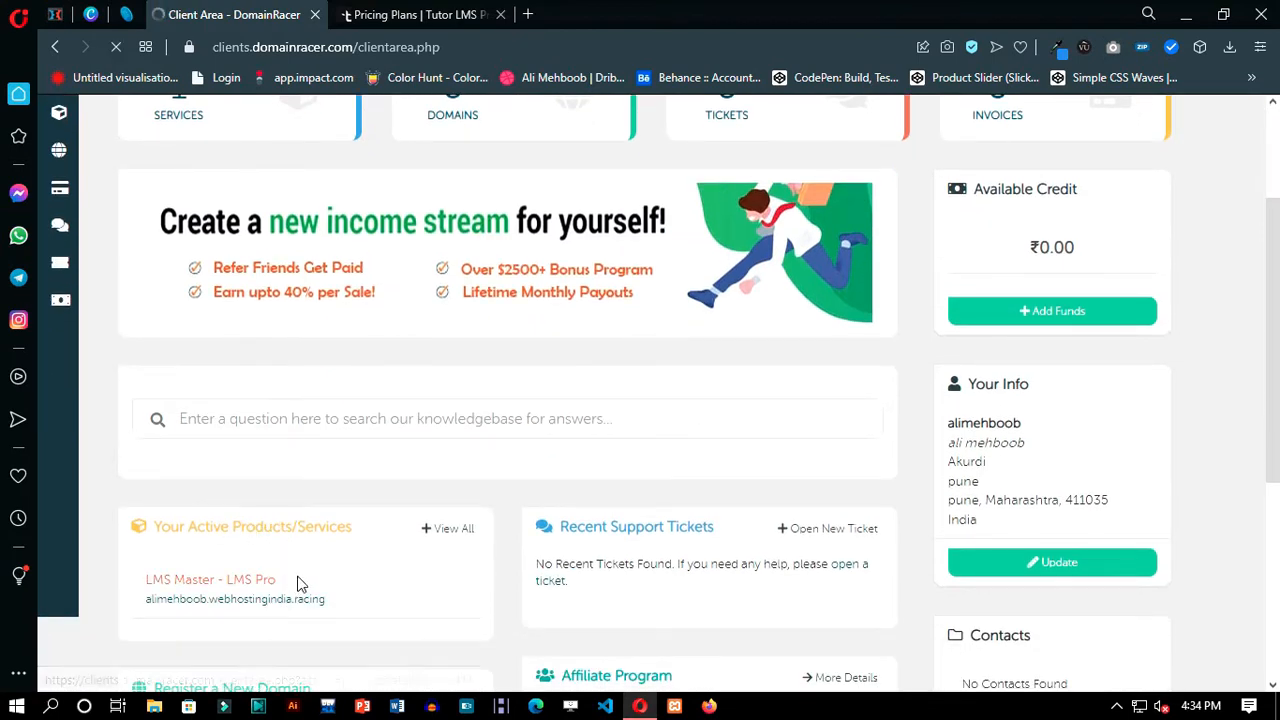
- Access the Private Video Platform from the service's page and log in to the hosting account's cPanel
{"action": "scroll", "coordinate": [745, 495], "scroll_direction": "down", "scroll_amount": 6}
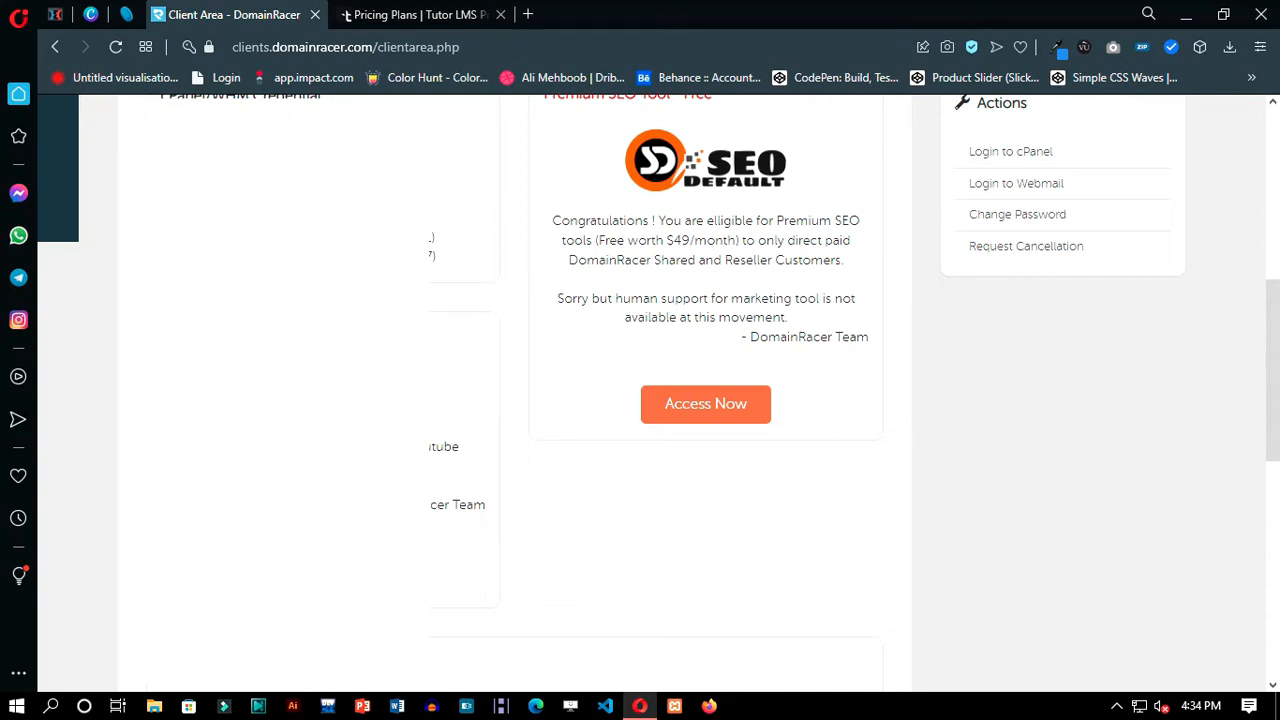
{"action": "left_click", "coordinate": [705, 403]}
{"action": "scroll", "coordinate": [520, 500], "scroll_direction": "up", "scroll_amount": 4}
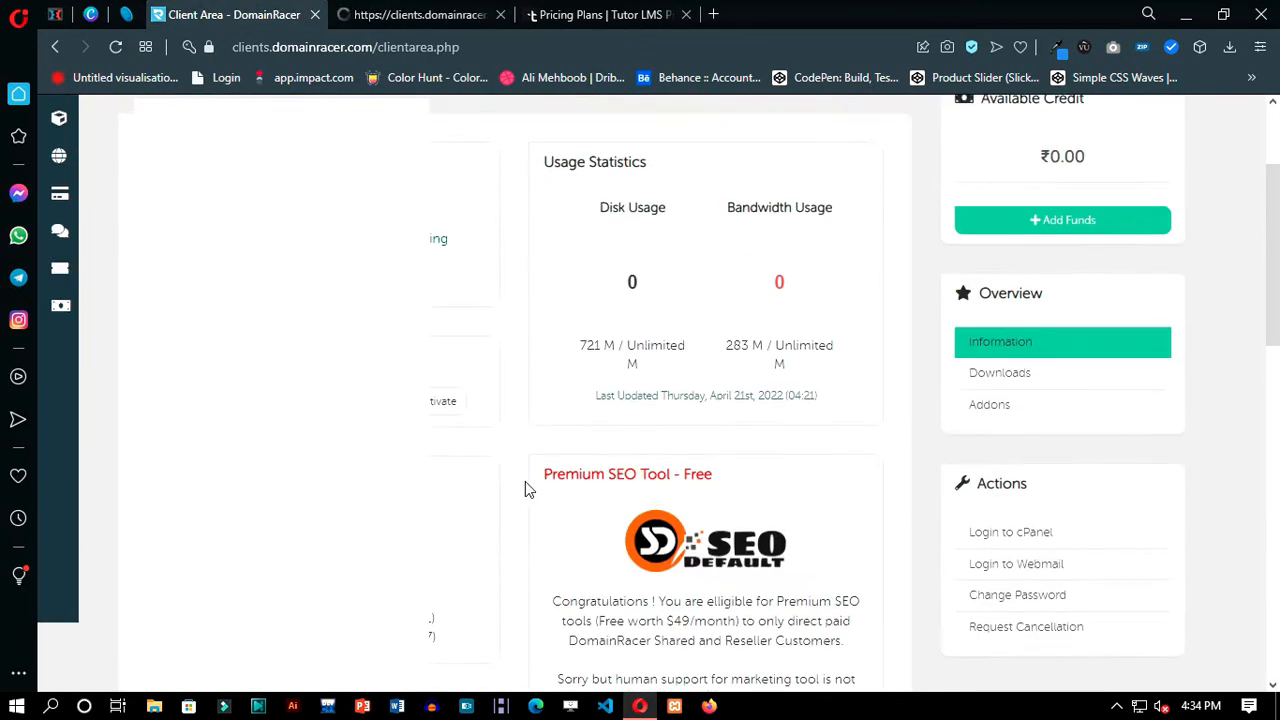
{"action": "scroll", "coordinate": [528, 490], "scroll_direction": "up", "scroll_amount": 2}
{"action": "scroll", "coordinate": [986, 523], "scroll_direction": "down", "scroll_amount": 2}
{"action": "left_click", "coordinate": [988, 530]}
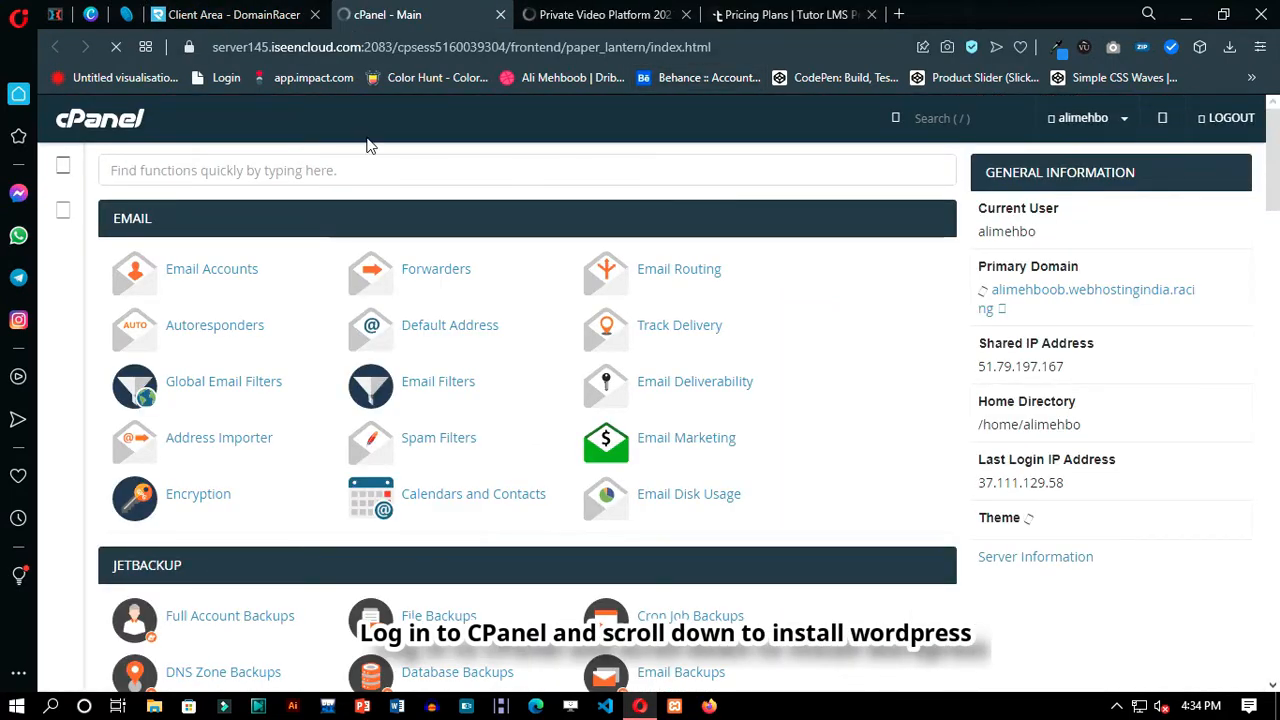
- Find the Softaculous Apps Installer scripts in cPanel and open WordPress
{"action": "scroll", "coordinate": [378, 262], "scroll_direction": "down", "scroll_amount": 1}
{"action": "scroll", "coordinate": [330, 250], "scroll_direction": "down", "scroll_amount": 10}
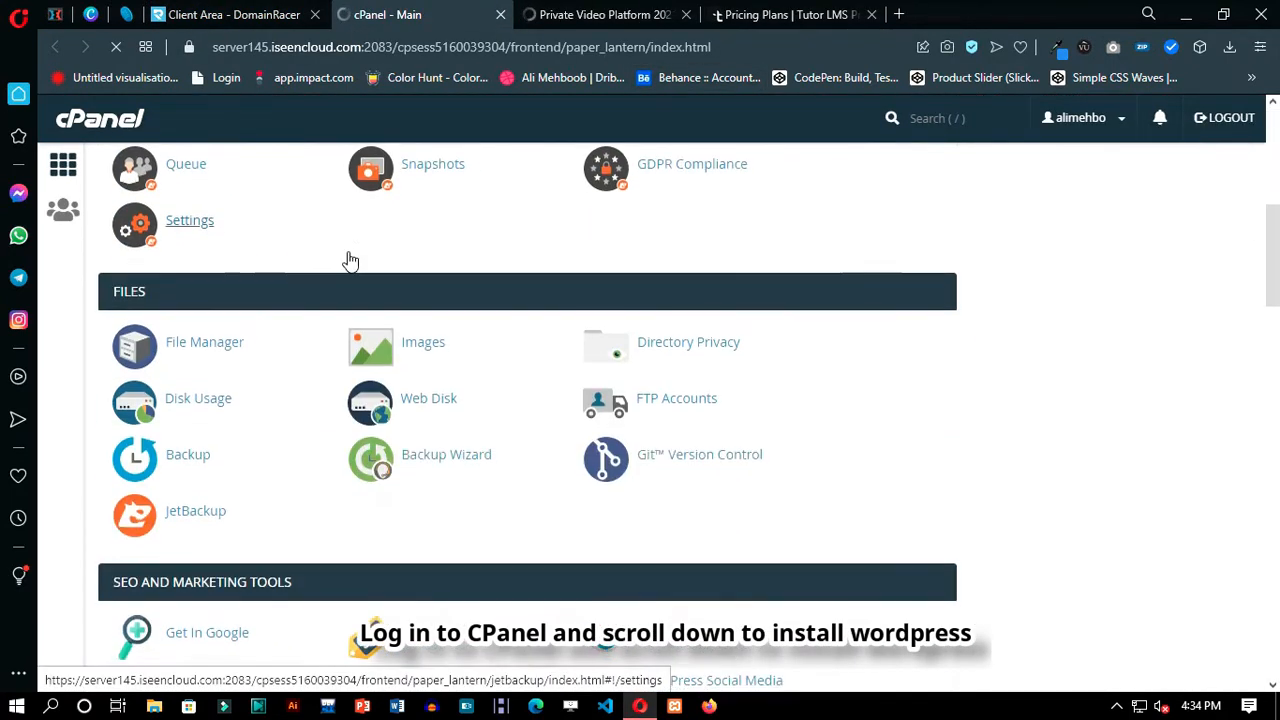
{"action": "scroll", "coordinate": [350, 260], "scroll_direction": "down", "scroll_amount": 15}
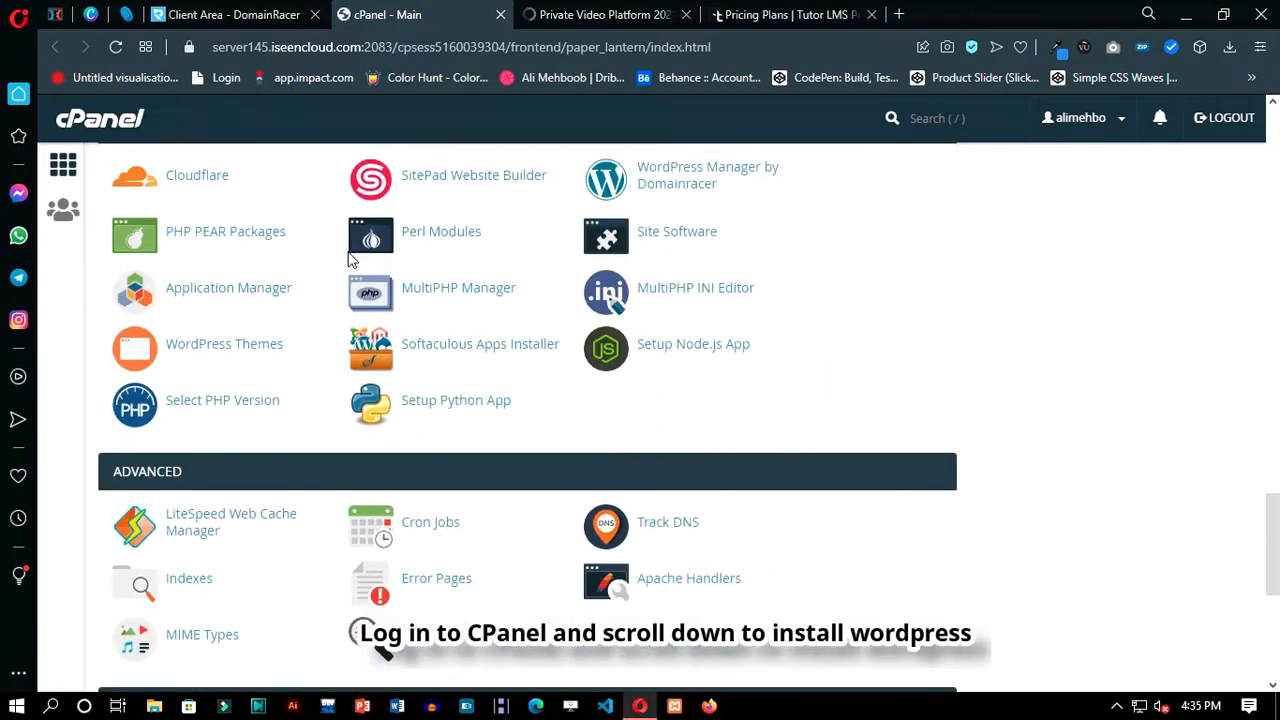
{"action": "scroll", "coordinate": [213, 362], "scroll_direction": "up", "scroll_amount": 6}
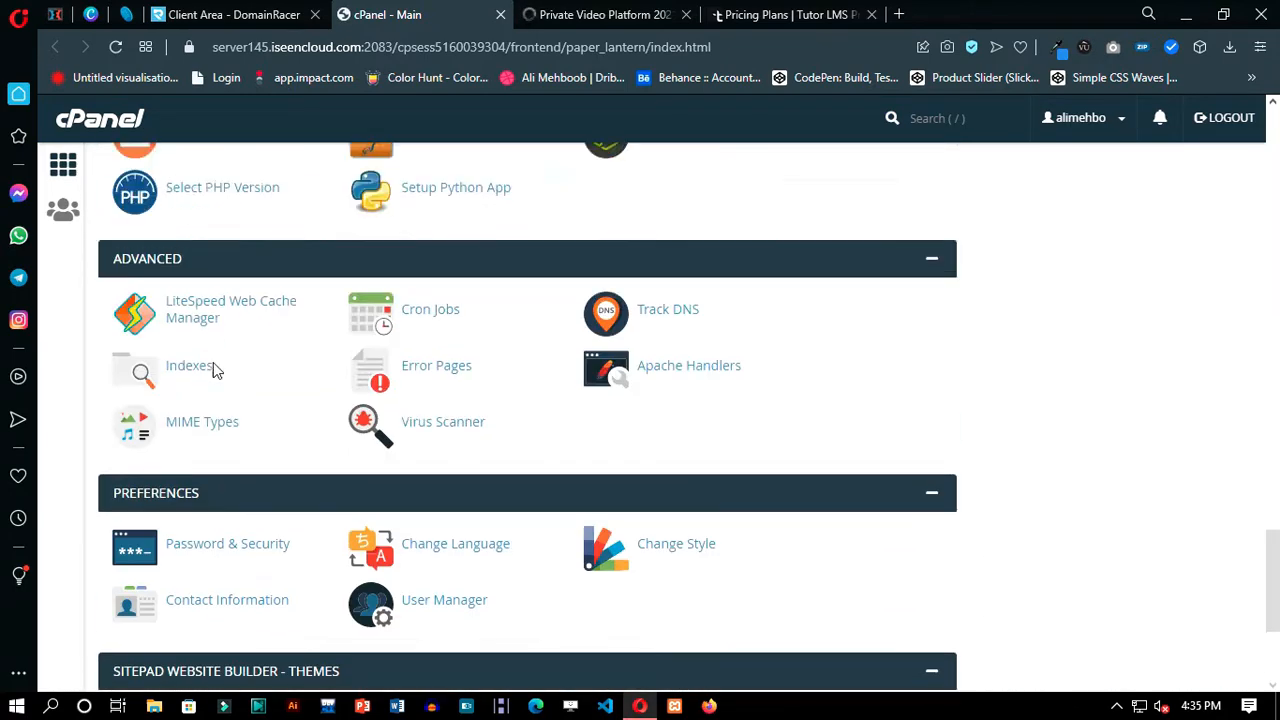
{"action": "scroll", "coordinate": [137, 360], "scroll_direction": "down", "scroll_amount": 10}
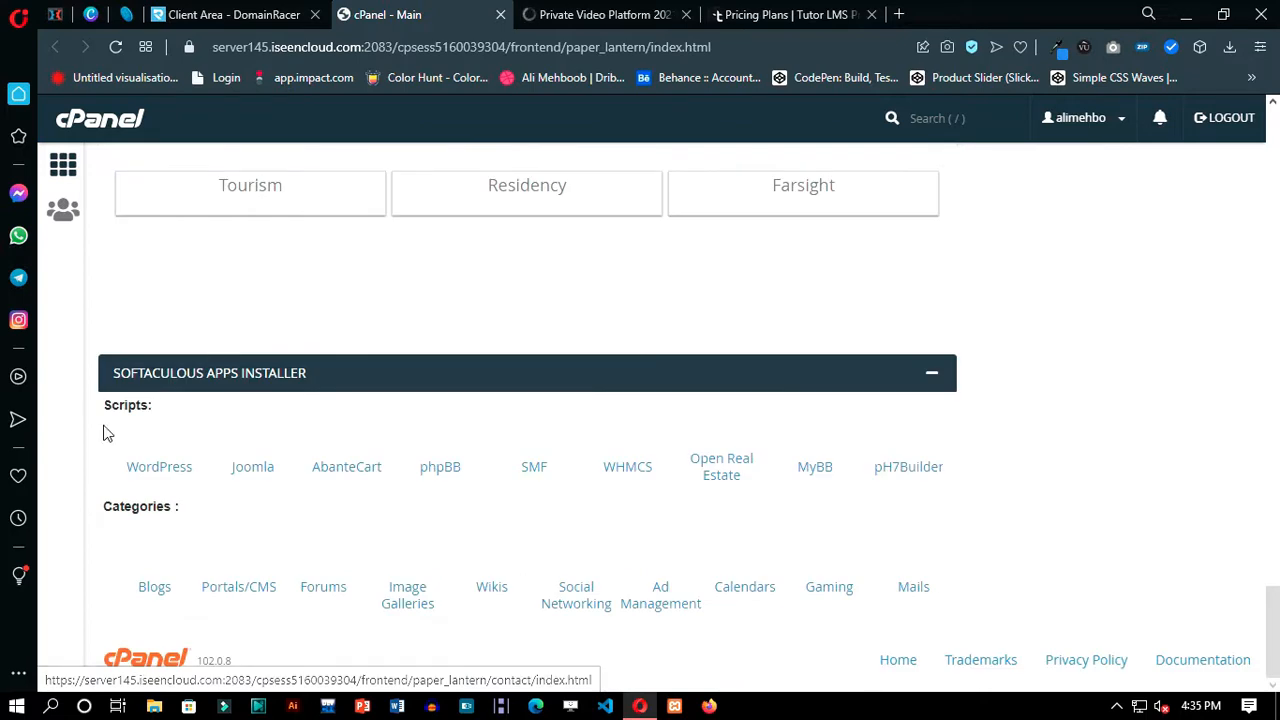
{"action": "scroll", "coordinate": [173, 452], "scroll_direction": "down", "scroll_amount": 1}
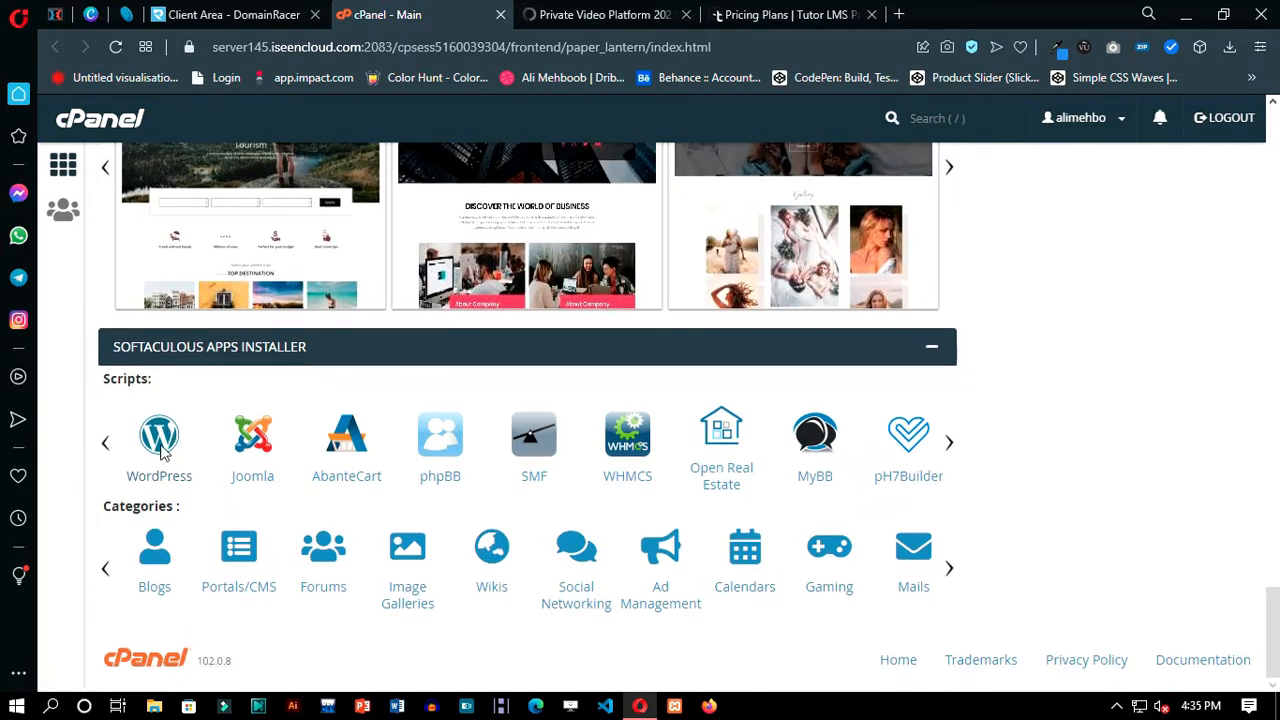
{"action": "left_click", "coordinate": [167, 443]}
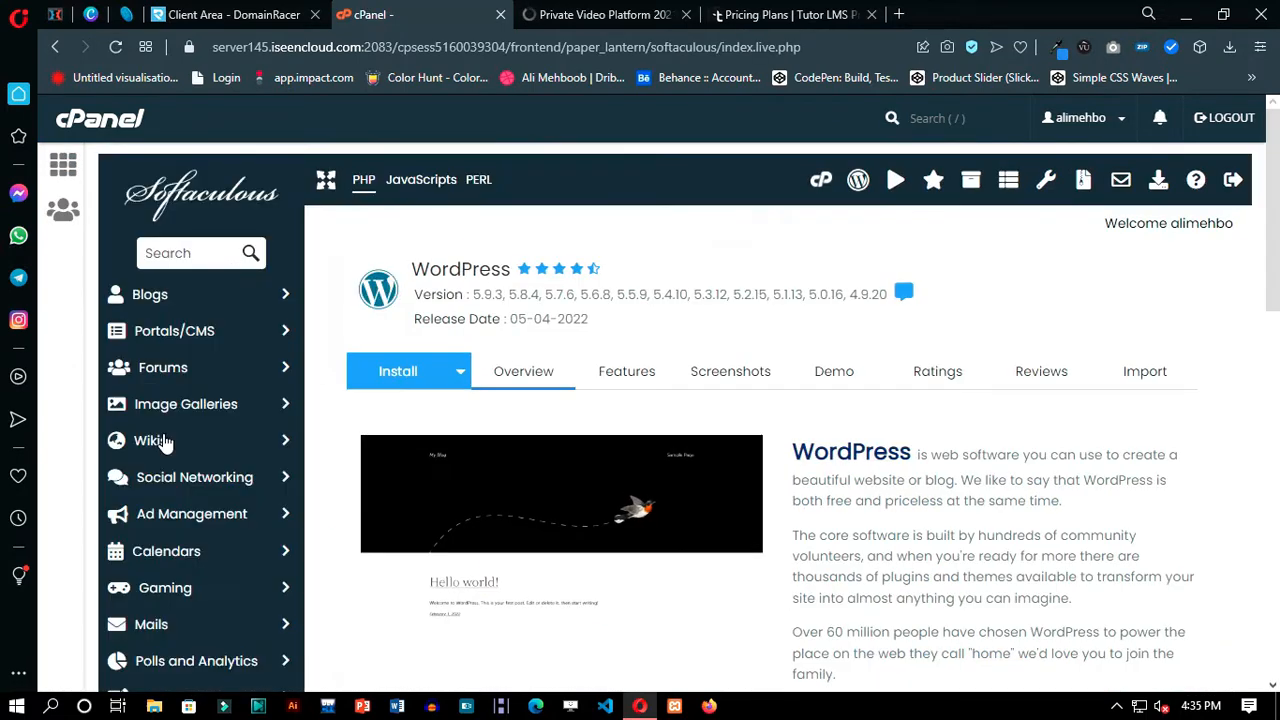
{"action": "scroll", "coordinate": [674, 471], "scroll_direction": "down", "scroll_amount": 10}
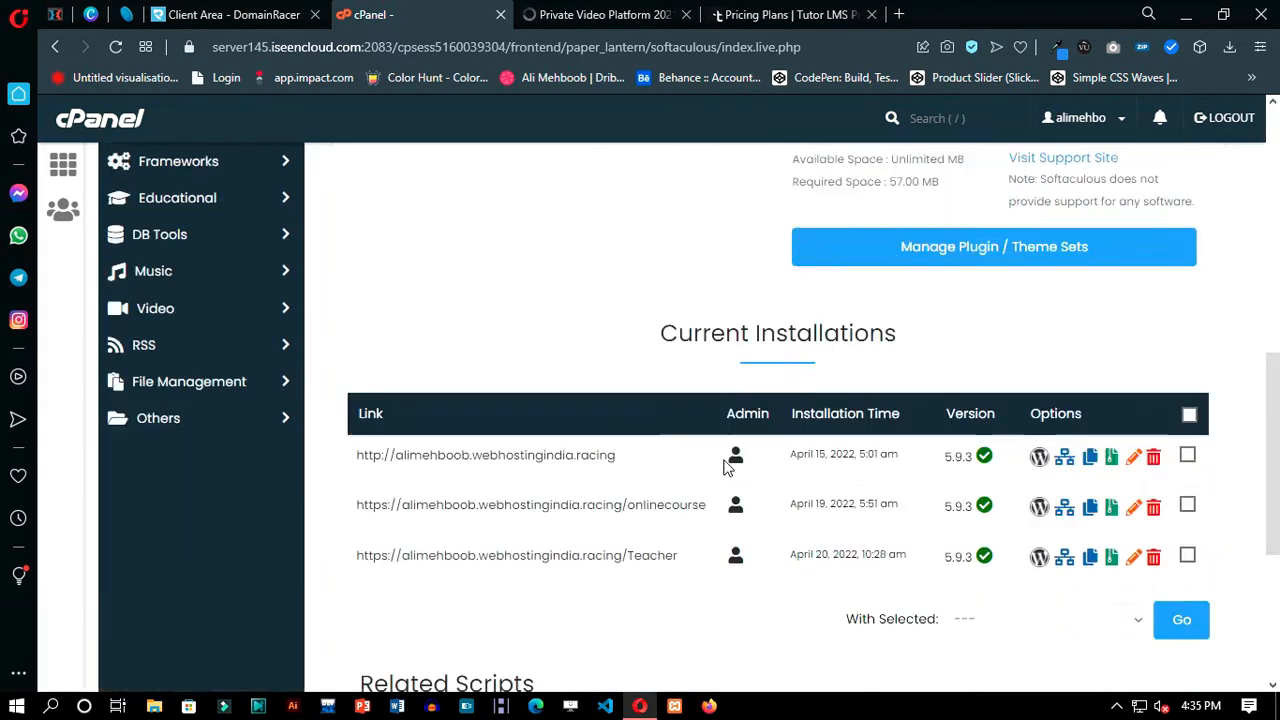
{"action": "scroll", "coordinate": [648, 375], "scroll_direction": "up", "scroll_amount": 10}
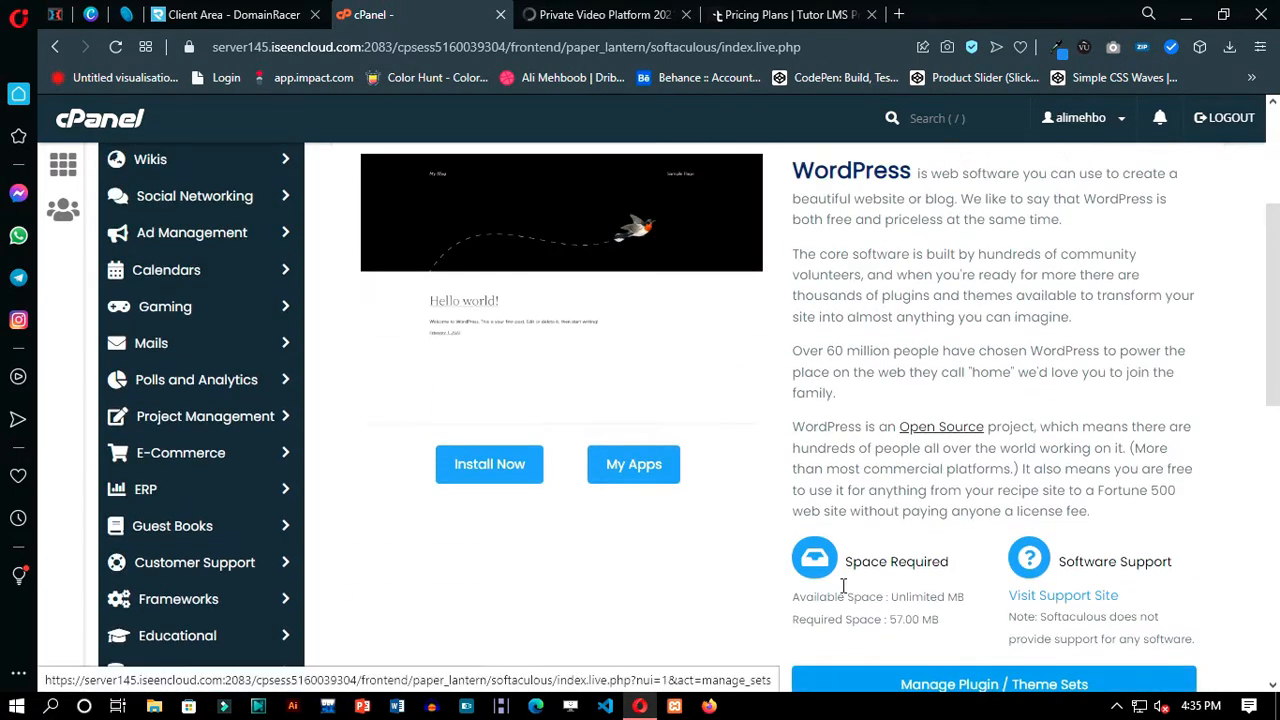
{"action": "scroll", "coordinate": [700, 575], "scroll_direction": "down", "scroll_amount": 1}
{"action": "left_click", "coordinate": [506, 554]}
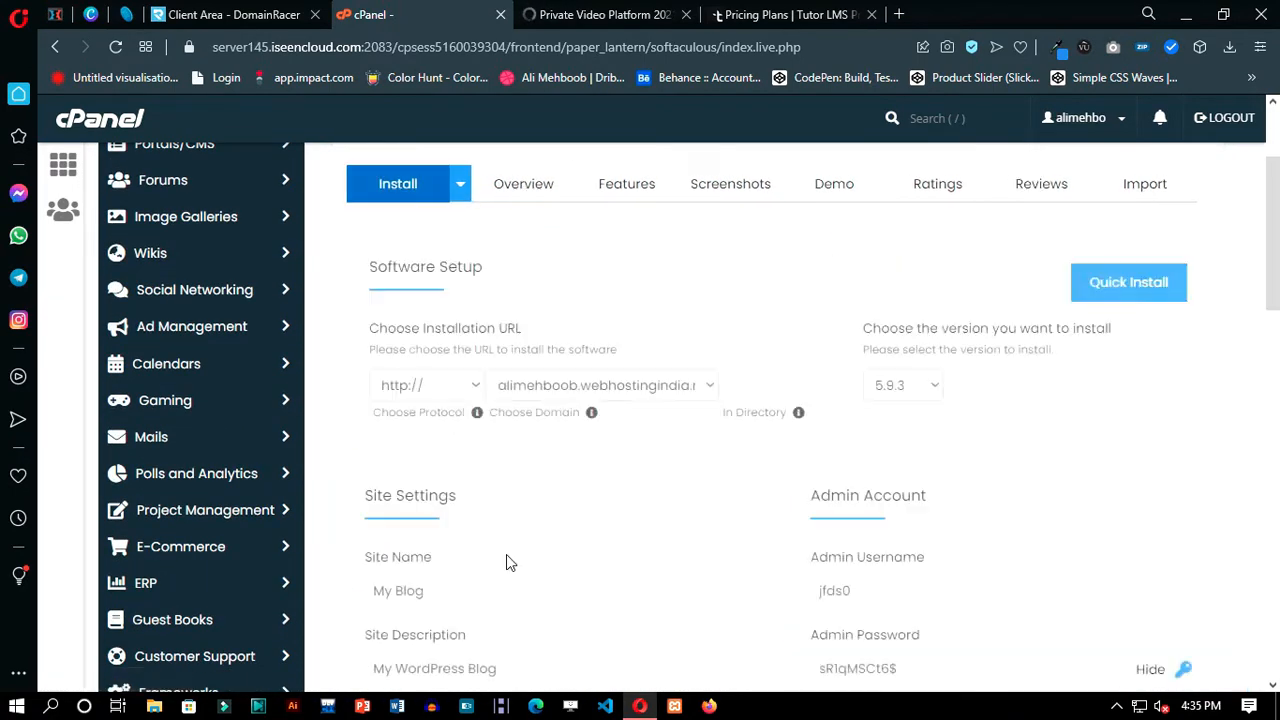
{"action": "left_click", "coordinate": [783, 382]}
{"action": "type", "text": "university"}
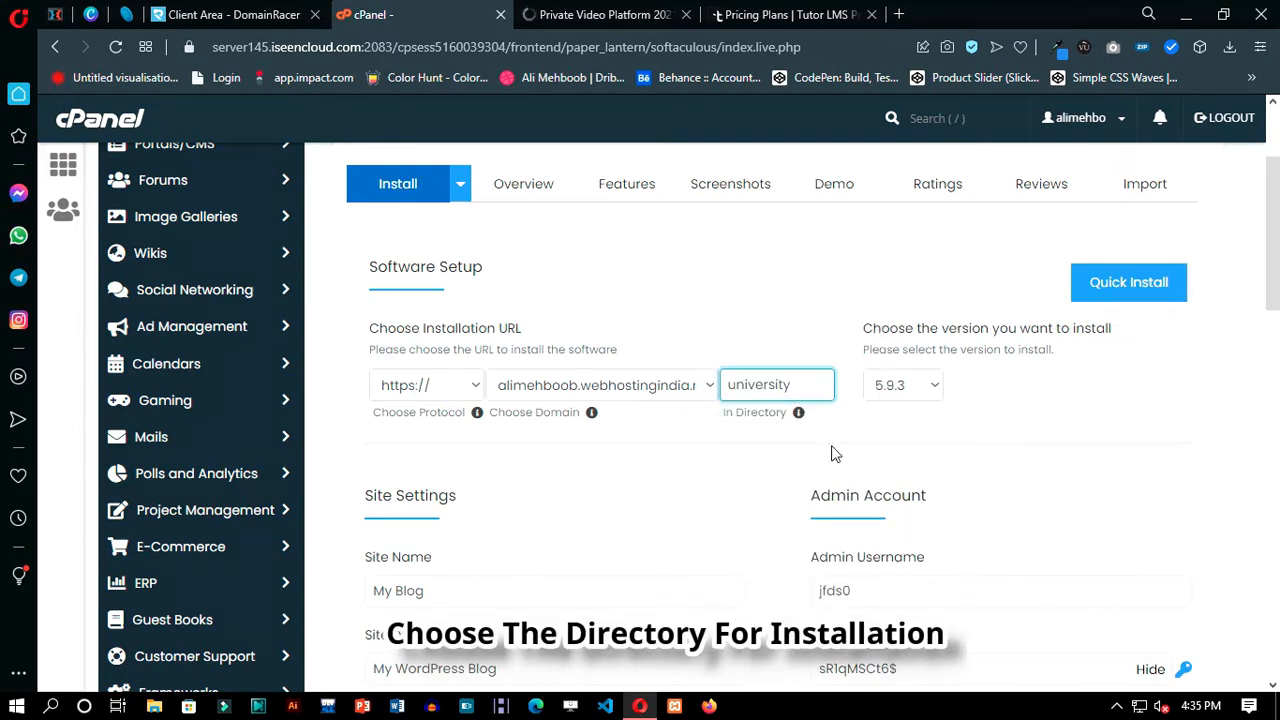
- Replace the new WordPress installation's site name with "Taversity"
{"action": "left_click", "coordinate": [449, 590]}
{"action": "scroll", "coordinate": [430, 560], "scroll_direction": "down", "scroll_amount": 2}
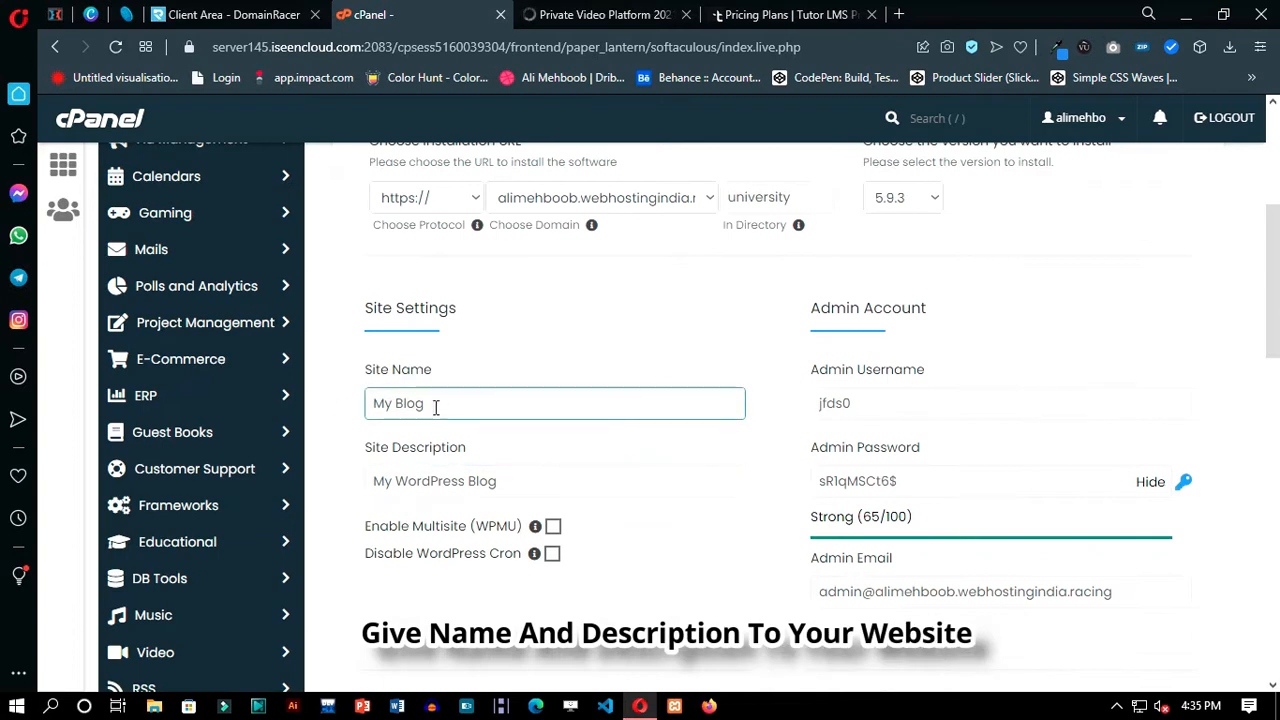
{"action": "left_click_drag", "start_coordinate": [434, 405], "coordinate": [403, 403]}
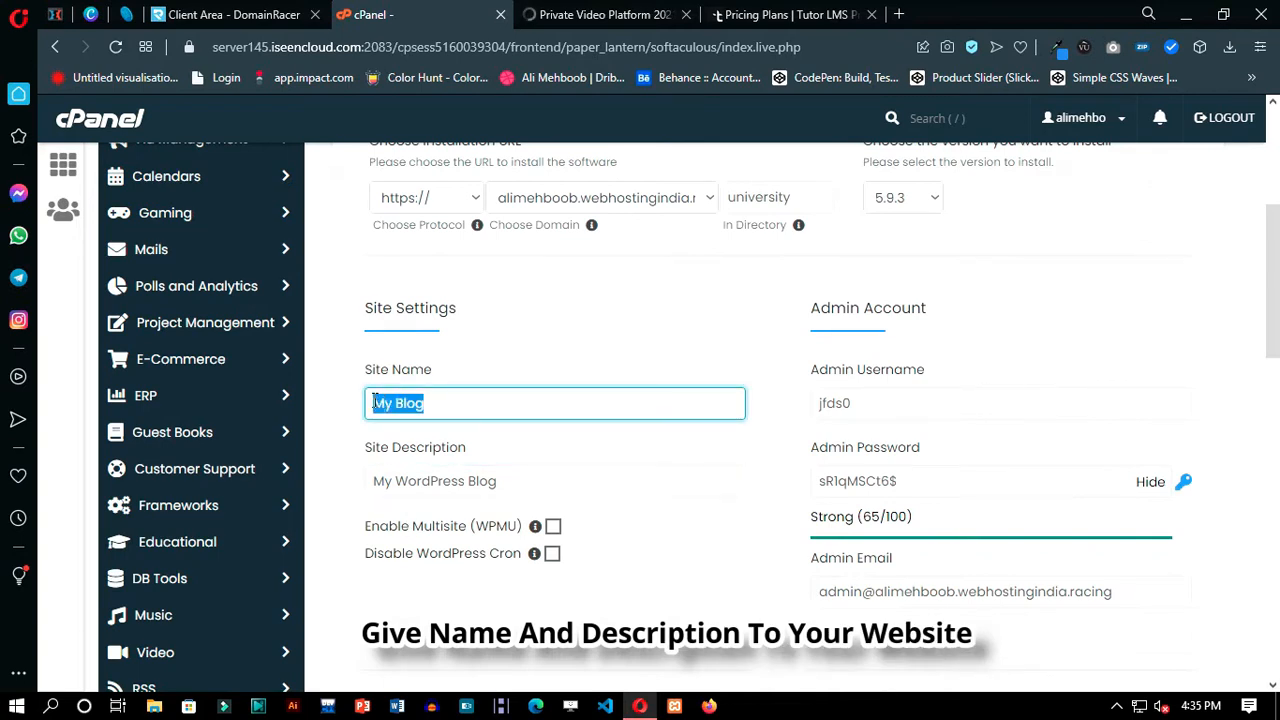
{"action": "type", "text": "Traversity"}
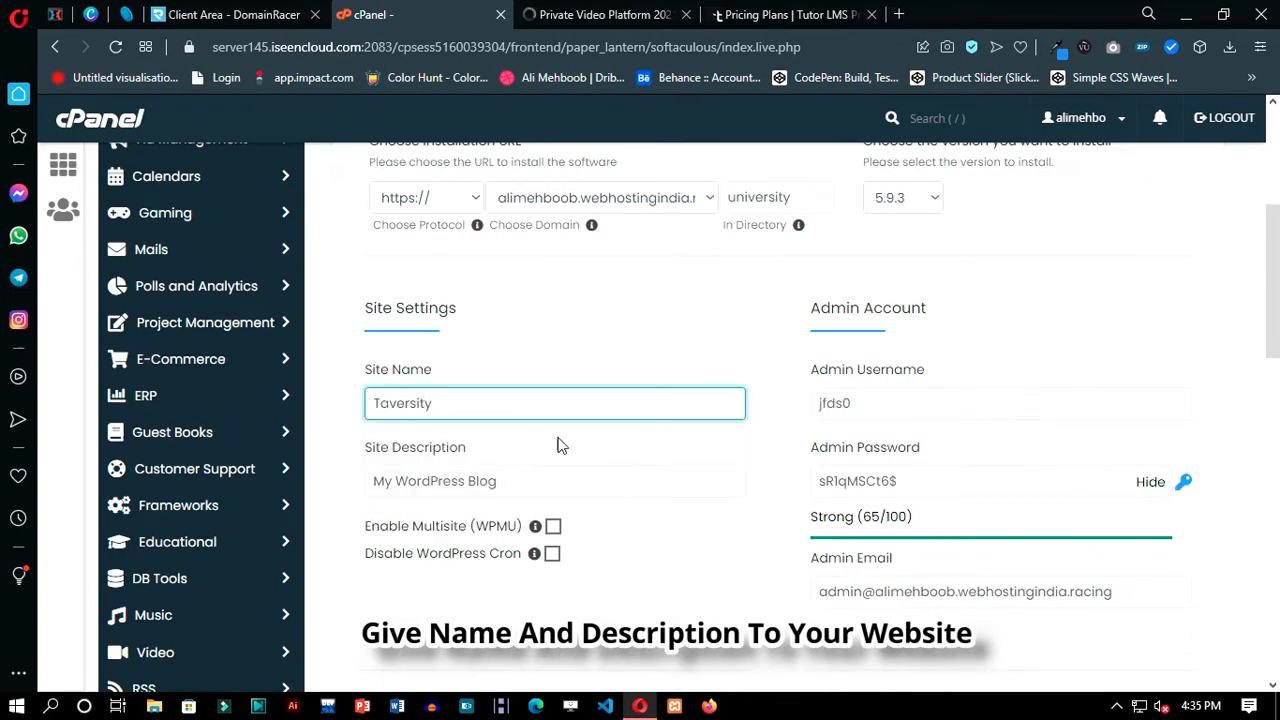
{"action": "left_click", "coordinate": [611, 461]}
- Review the admin account's username, password and email, and the language and plugin options of the installation
{"action": "left_click_drag", "start_coordinate": [962, 319], "coordinate": [804, 314]}
{"action": "left_click_drag", "start_coordinate": [862, 404], "coordinate": [796, 413]}
{"action": "left_click_drag", "start_coordinate": [918, 481], "coordinate": [806, 484]}
{"action": "left_click", "coordinate": [797, 540]}
{"action": "left_click", "coordinate": [880, 597]}
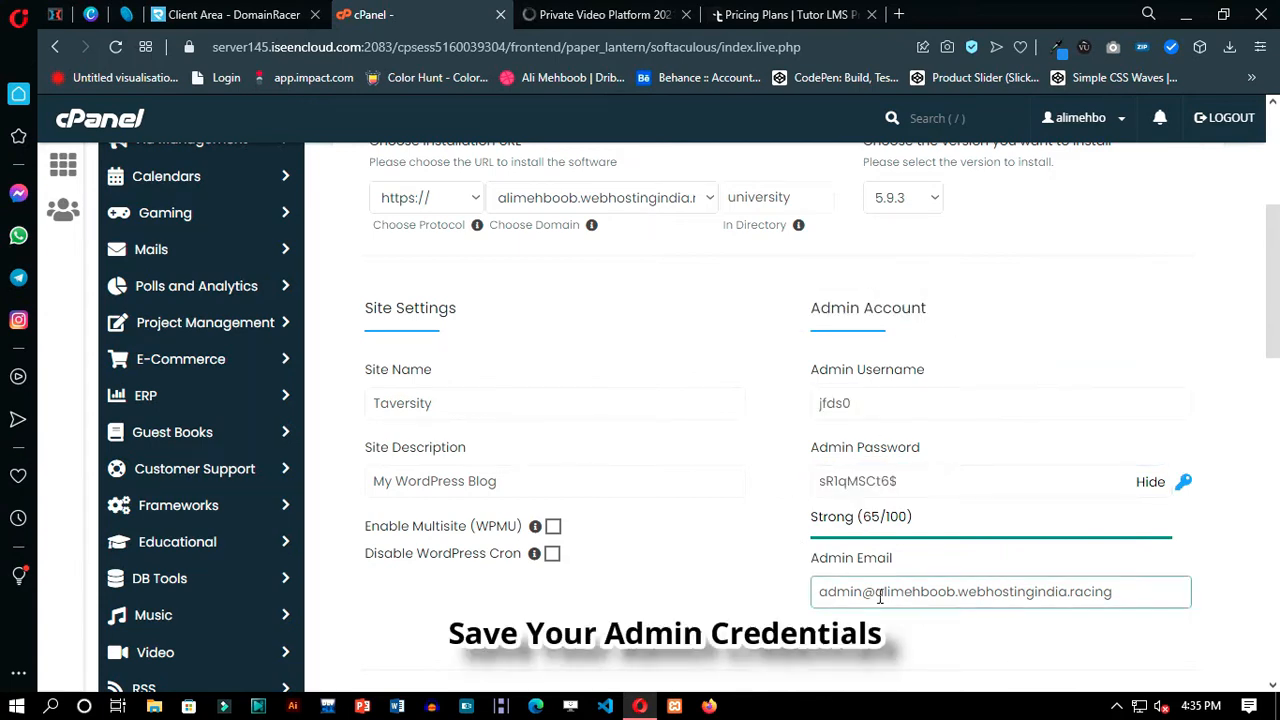
{"action": "scroll", "coordinate": [900, 590], "scroll_direction": "down", "scroll_amount": 3}
{"action": "left_click", "coordinate": [1131, 423]}
{"action": "left_click_drag", "start_coordinate": [1128, 408], "coordinate": [836, 413]}
{"action": "left_click", "coordinate": [795, 439]}
{"action": "scroll", "coordinate": [797, 445], "scroll_direction": "down", "scroll_amount": 1}
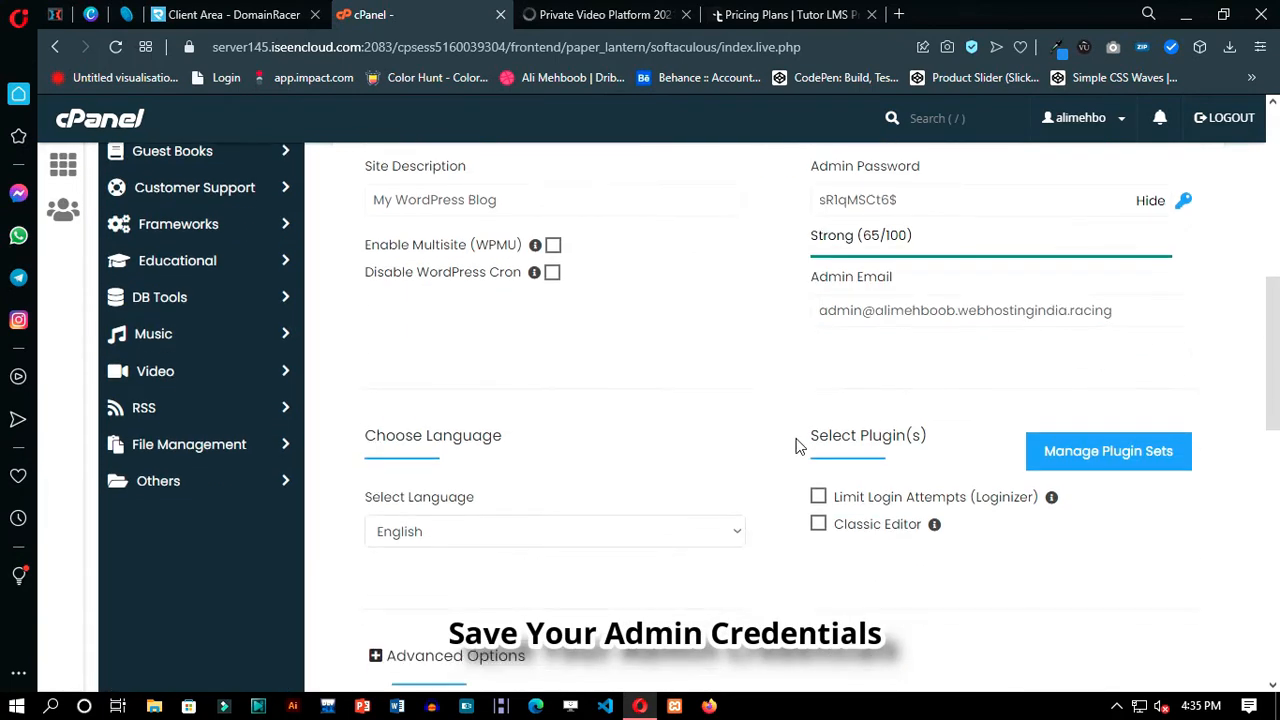
- Include the Limit Login Attempts (Loginizer) plugin and install WordPress
{"action": "scroll", "coordinate": [799, 460], "scroll_direction": "up", "scroll_amount": 5}
{"action": "scroll", "coordinate": [802, 466], "scroll_direction": "up", "scroll_amount": 2}
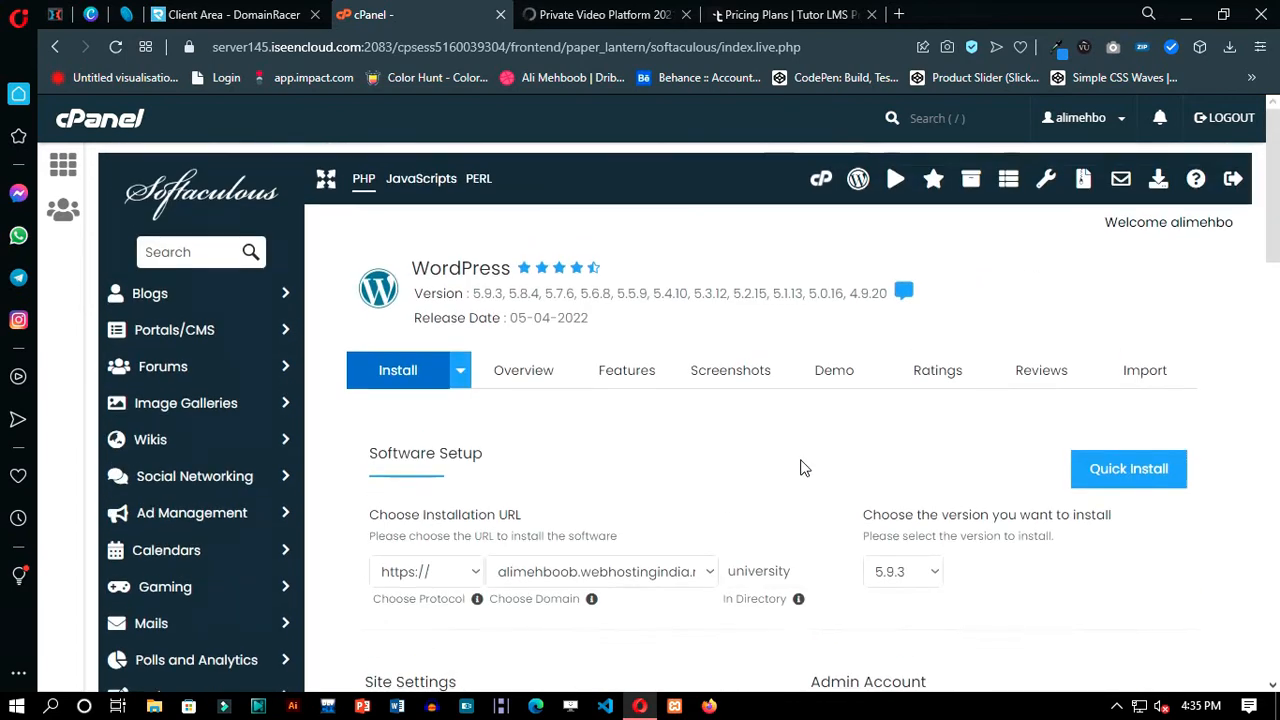
{"action": "scroll", "coordinate": [803, 460], "scroll_direction": "down", "scroll_amount": 8}
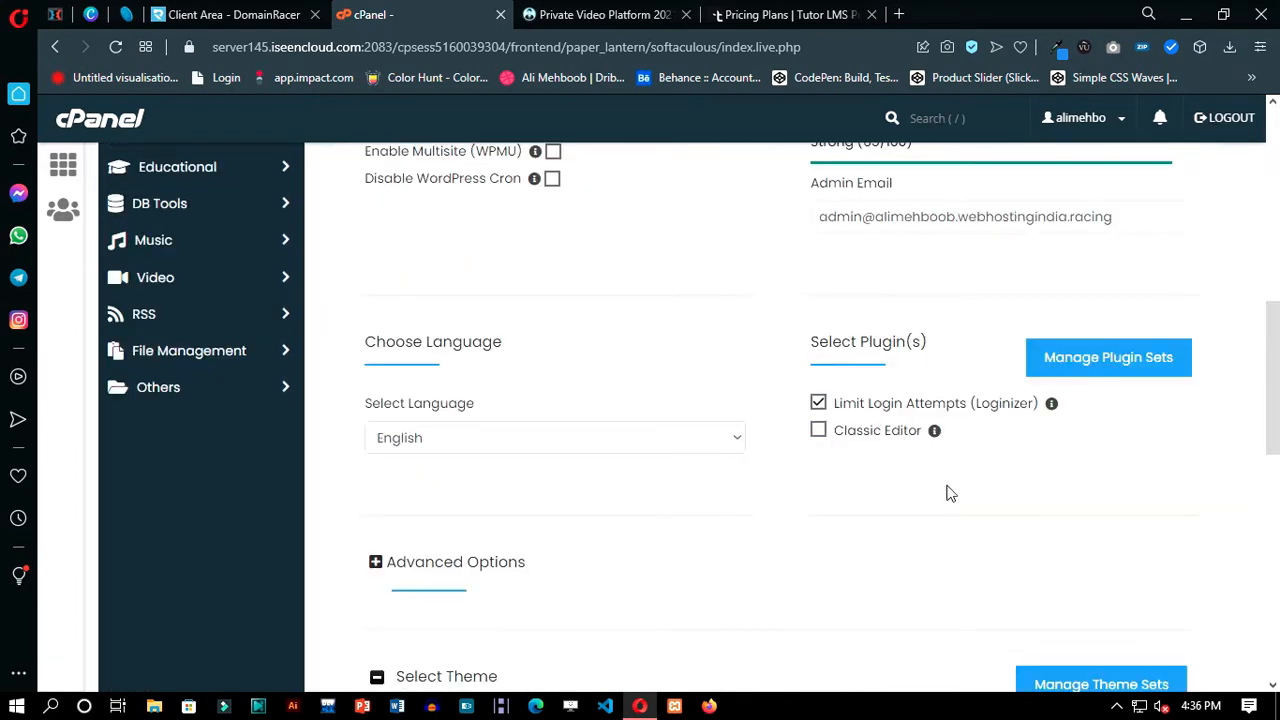
{"action": "scroll", "coordinate": [835, 450], "scroll_direction": "down", "scroll_amount": 8}
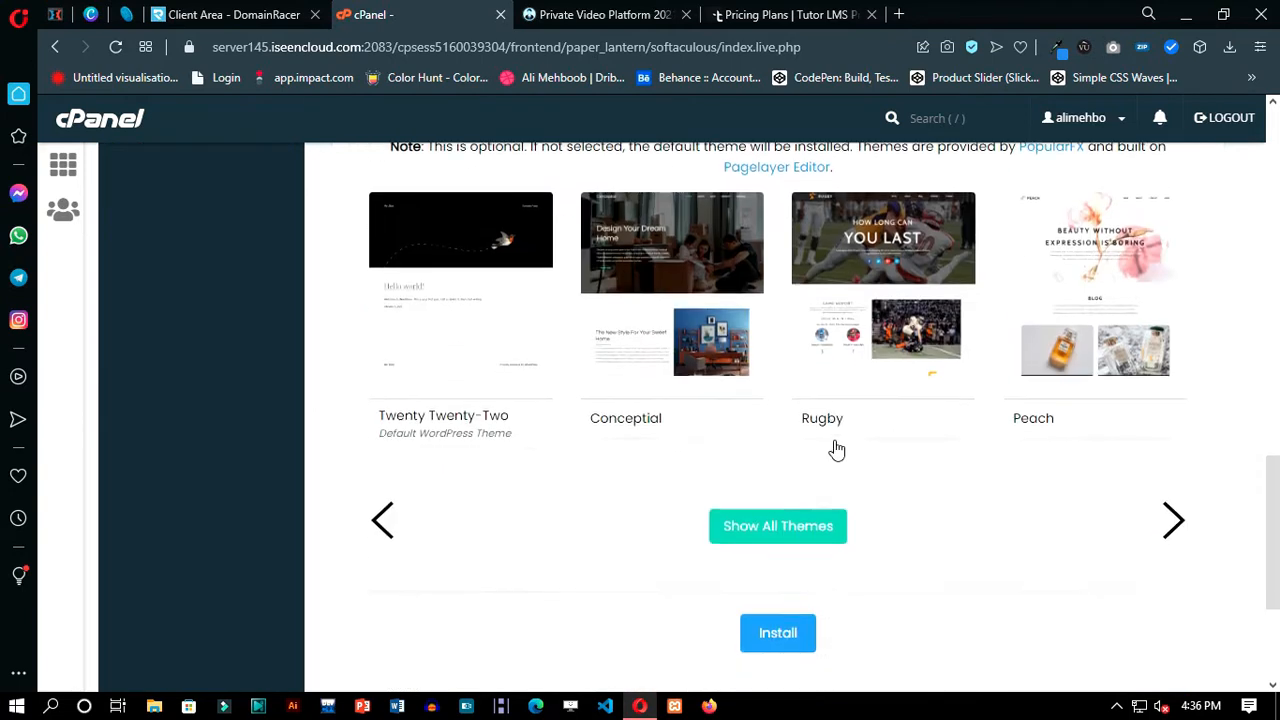
{"action": "scroll", "coordinate": [772, 449], "scroll_direction": "up", "scroll_amount": 5}
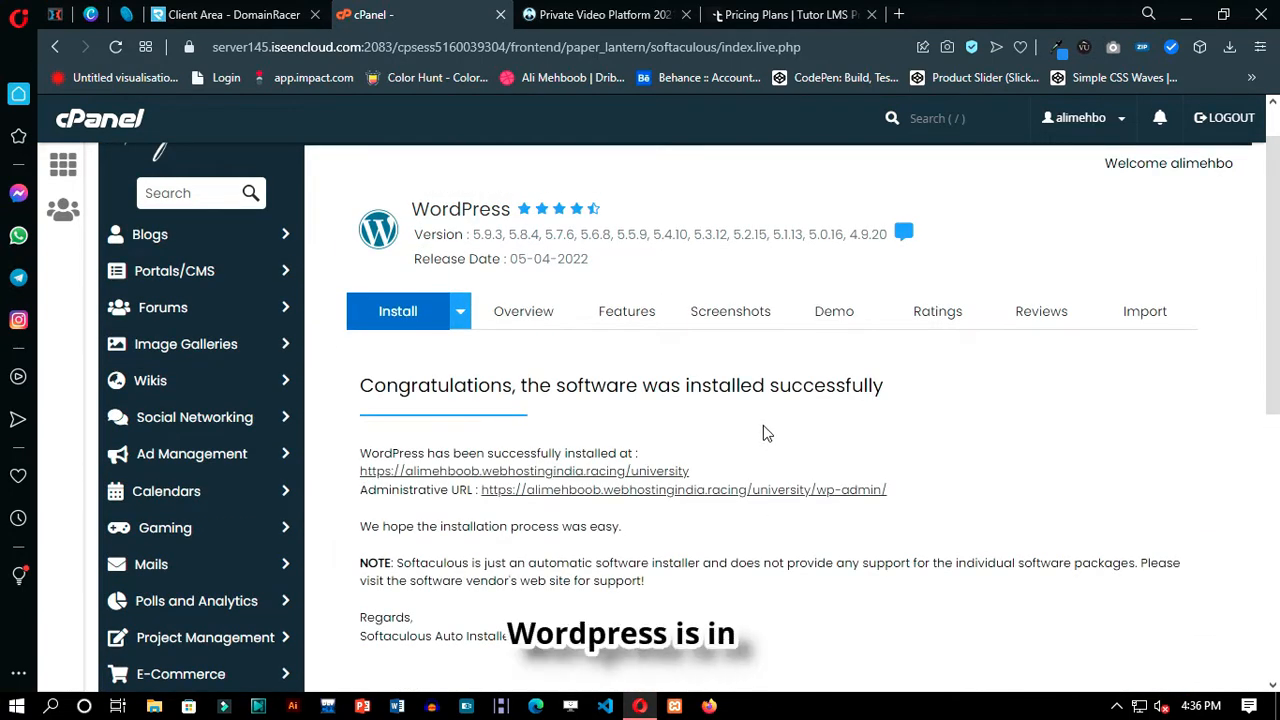
- Close the Tutor LMS pricing page and open the installed site and its WordPress admin area in separate new tabs
{"action": "left_click", "coordinate": [872, 15]}
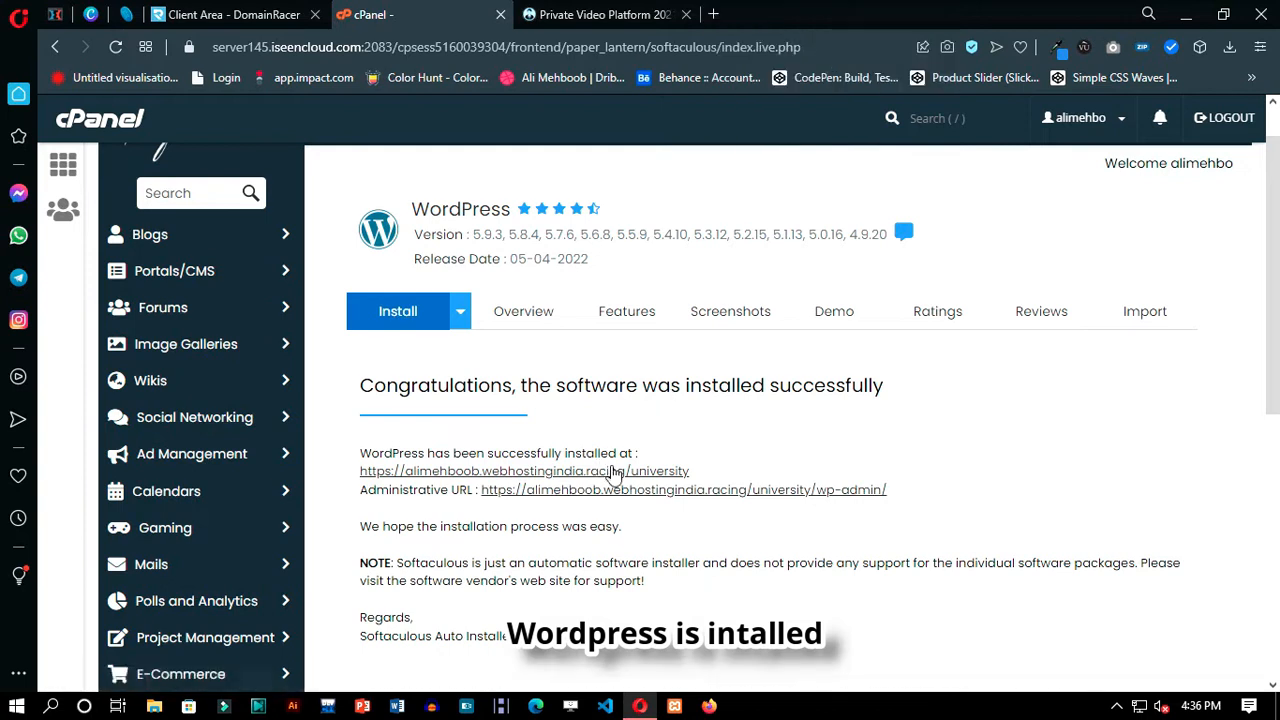
{"action": "right_click", "coordinate": [610, 472]}
{"action": "left_click", "coordinate": [703, 218]}
{"action": "right_click", "coordinate": [710, 490]}
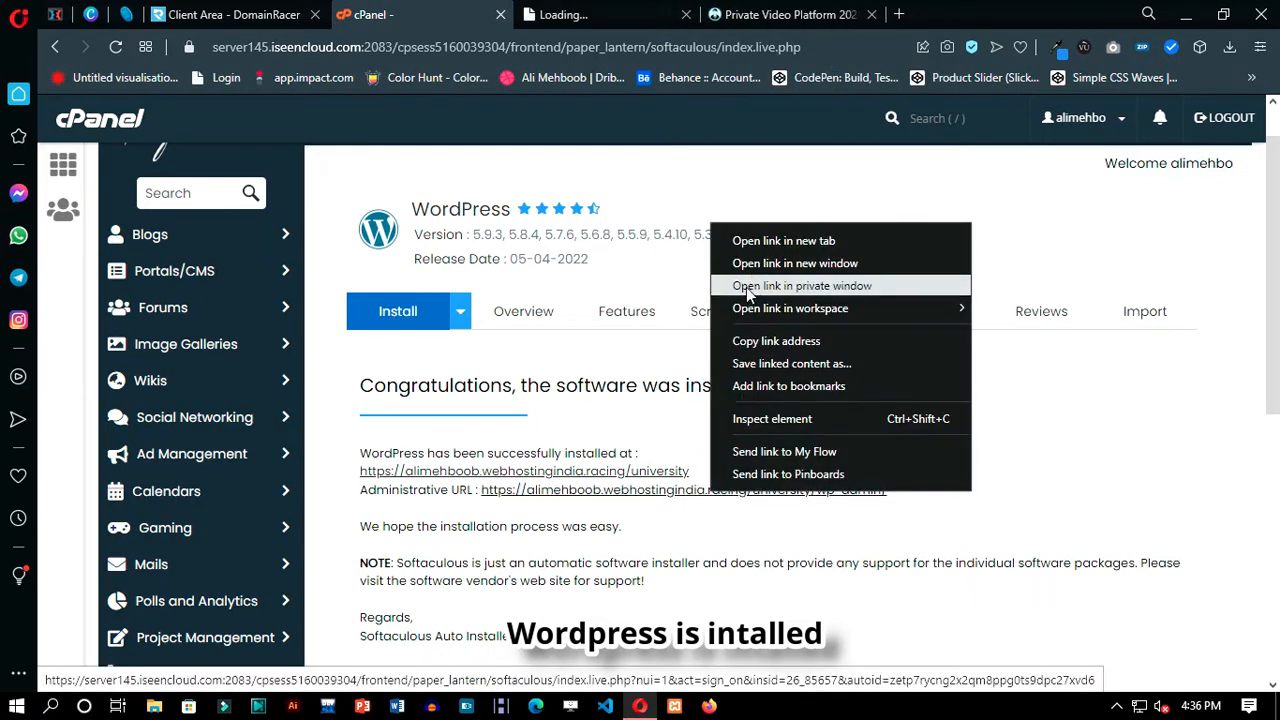
{"action": "left_click", "coordinate": [730, 240]}
{"action": "left_click", "coordinate": [785, 15]}
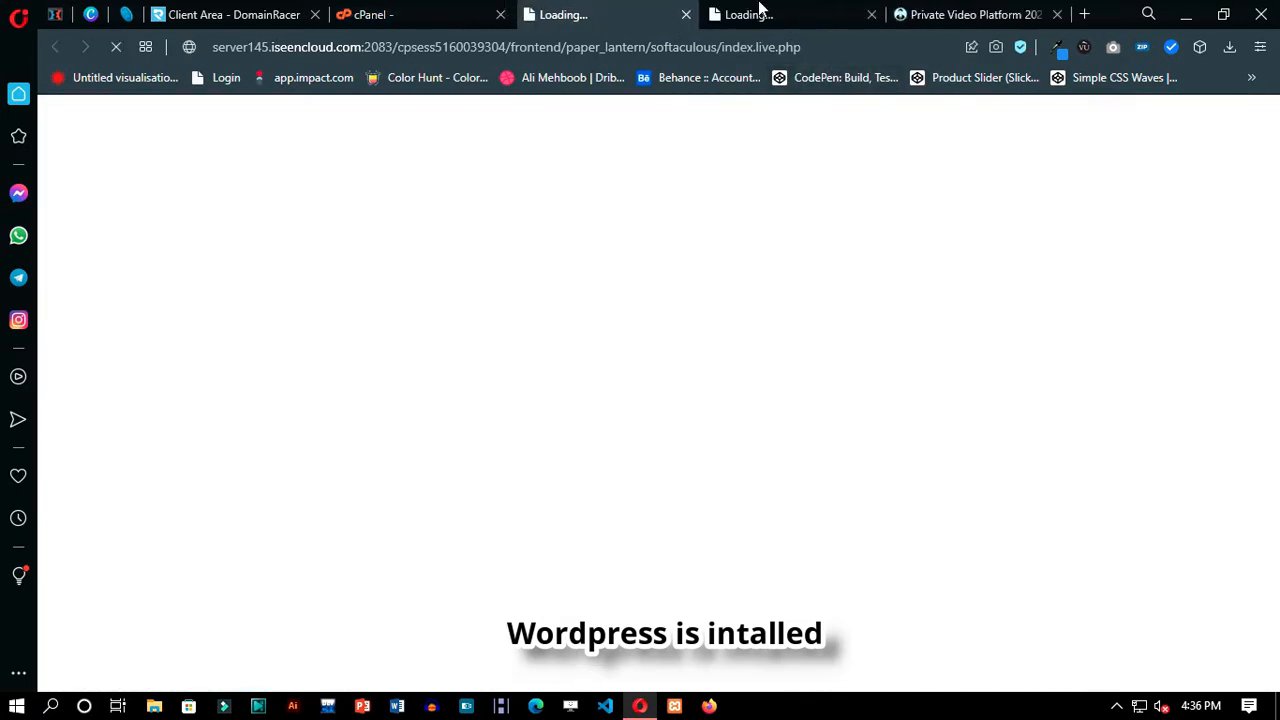
- Examine the private video platform's video submission page and the front page of the new Taversity site
{"action": "left_click", "coordinate": [914, 14]}
{"action": "left_click_drag", "start_coordinate": [520, 212], "coordinate": [344, 198]}
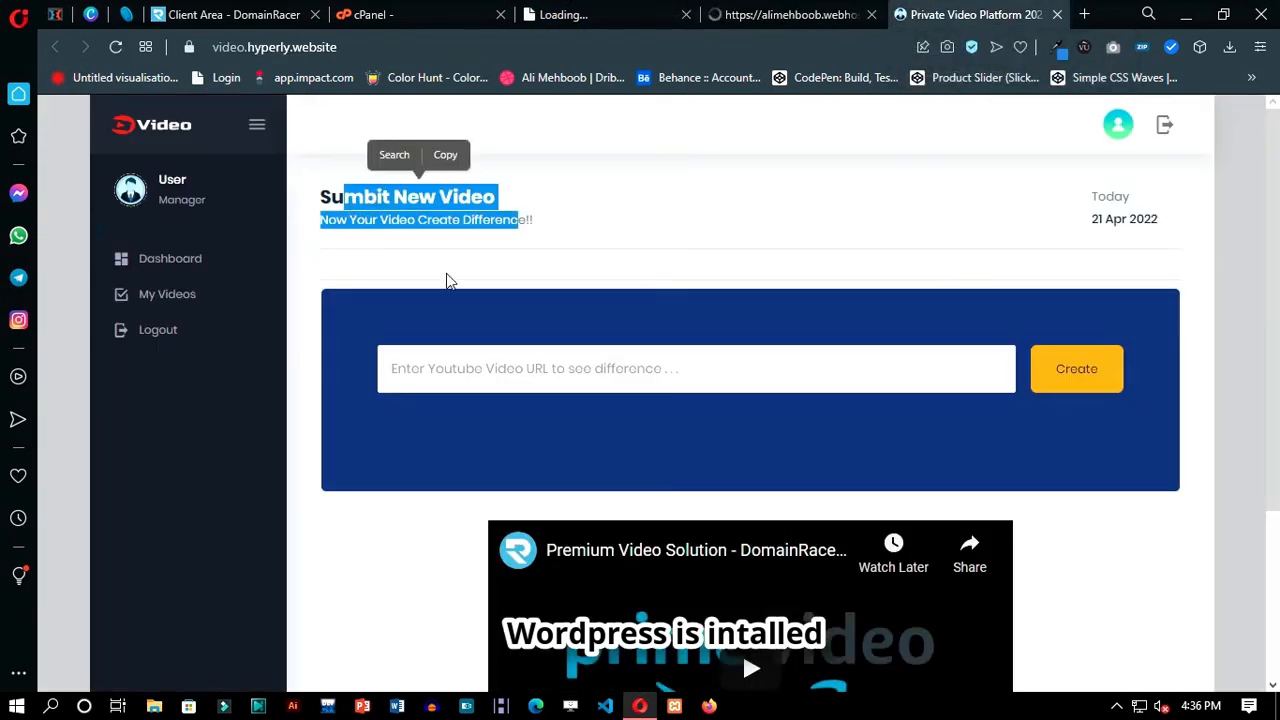
{"action": "left_click", "coordinate": [446, 275]}
{"action": "left_click", "coordinate": [772, 8]}
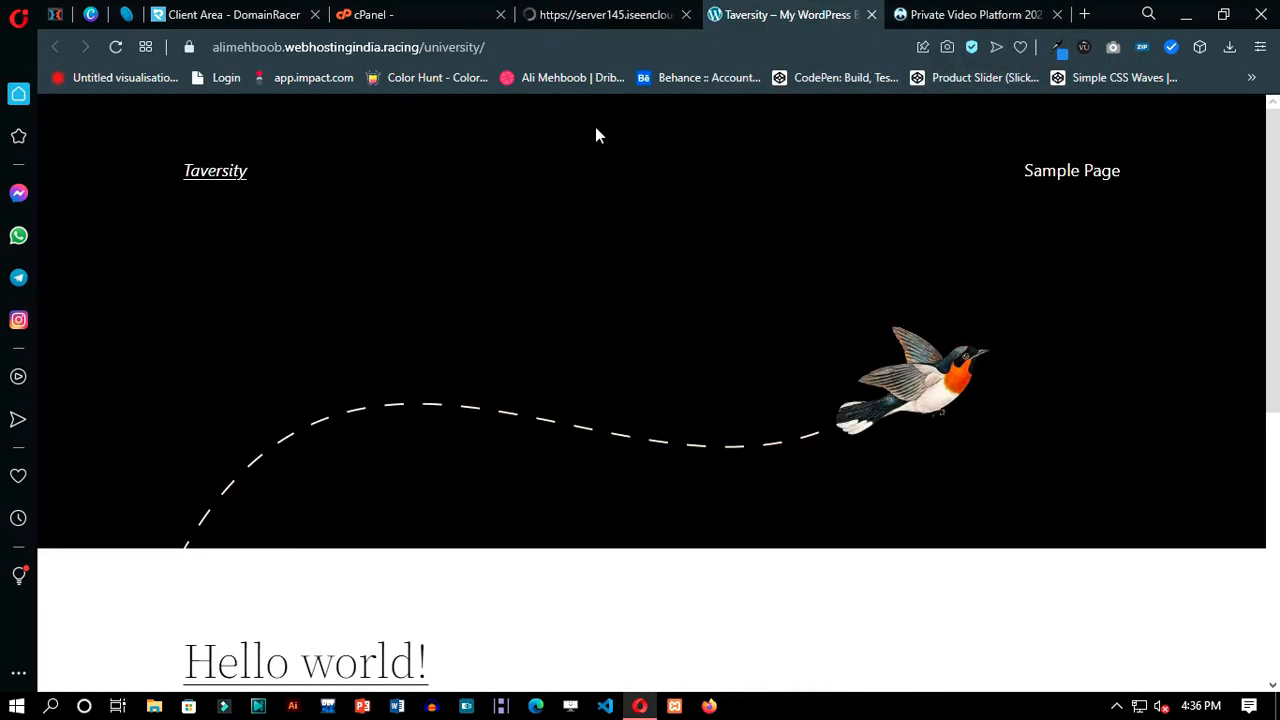
{"action": "scroll", "coordinate": [380, 227], "scroll_direction": "down", "scroll_amount": 2}
{"action": "scroll", "coordinate": [385, 239], "scroll_direction": "down", "scroll_amount": 4}
{"action": "scroll", "coordinate": [437, 250], "scroll_direction": "up", "scroll_amount": 6}
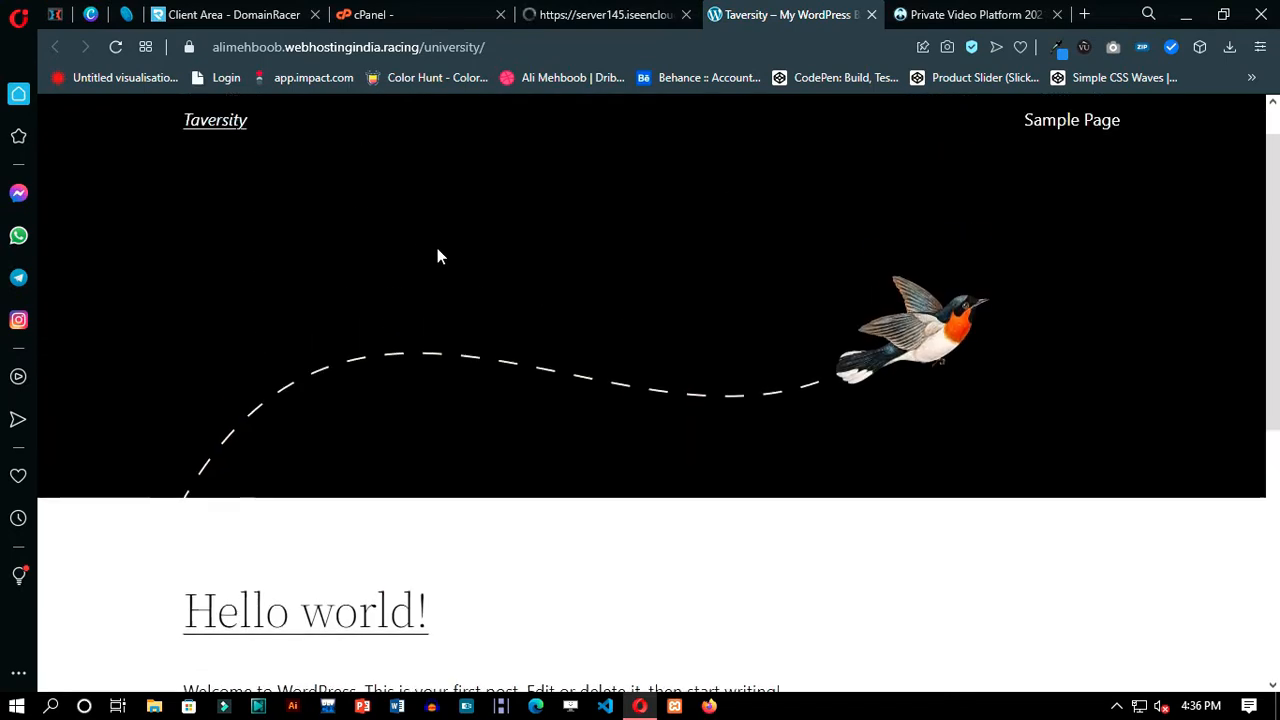
- Dismiss the welcome panel on the Taversity admin dashboard and collapse all of its widgets, from Site Health Status to WordPress Events and News
{"action": "left_click", "coordinate": [626, 18]}
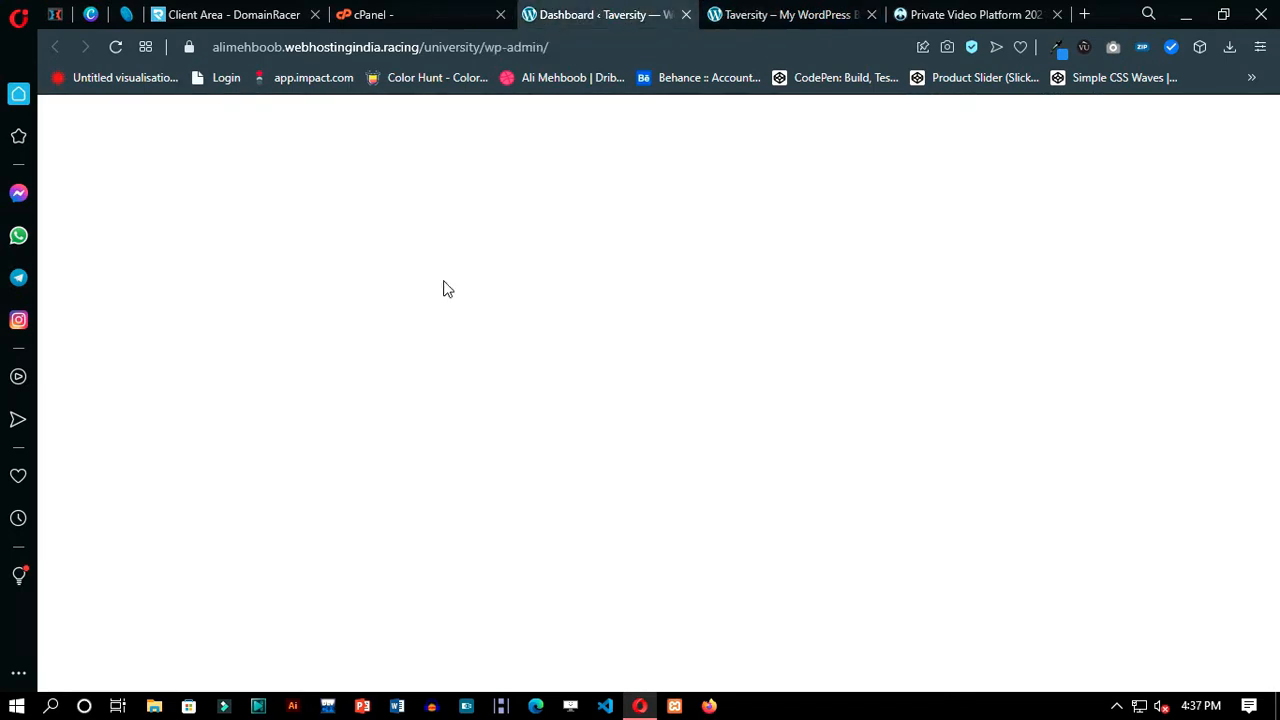
{"action": "left_click", "coordinate": [1224, 222]}
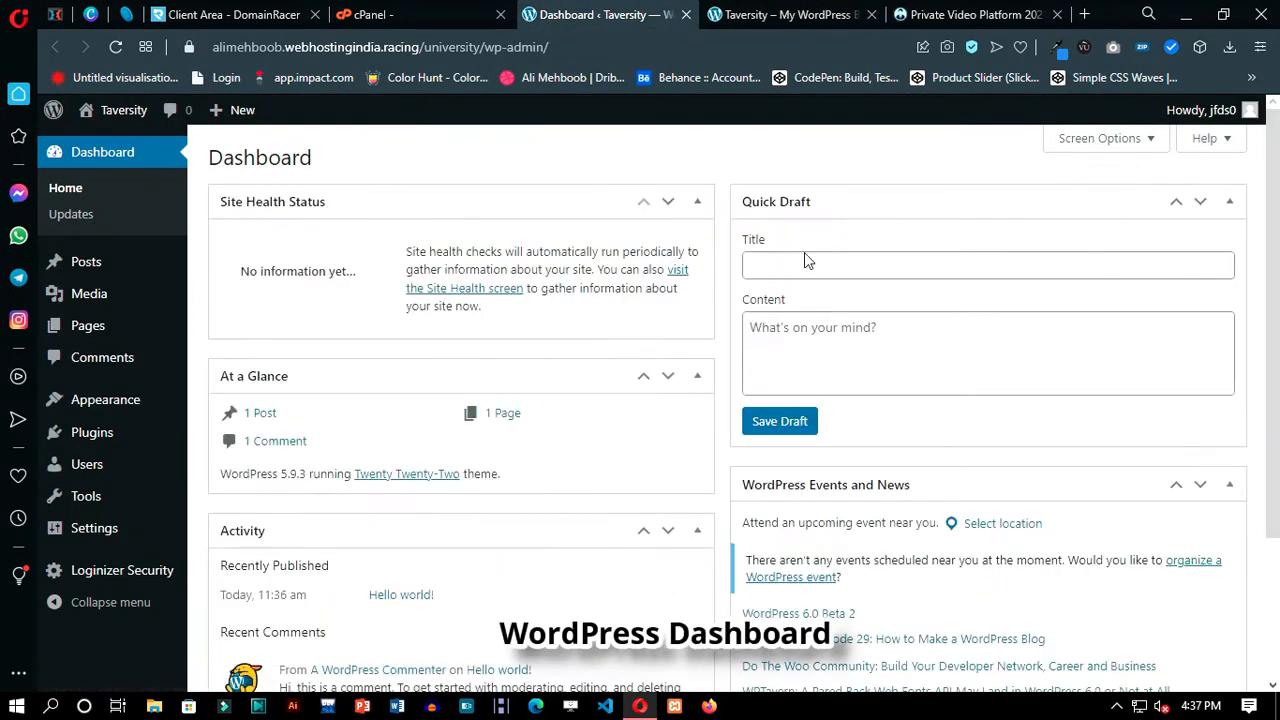
{"action": "left_click", "coordinate": [697, 201]}
{"action": "left_click", "coordinate": [700, 254]}
{"action": "left_click", "coordinate": [695, 309]}
{"action": "left_click", "coordinate": [1230, 201]}
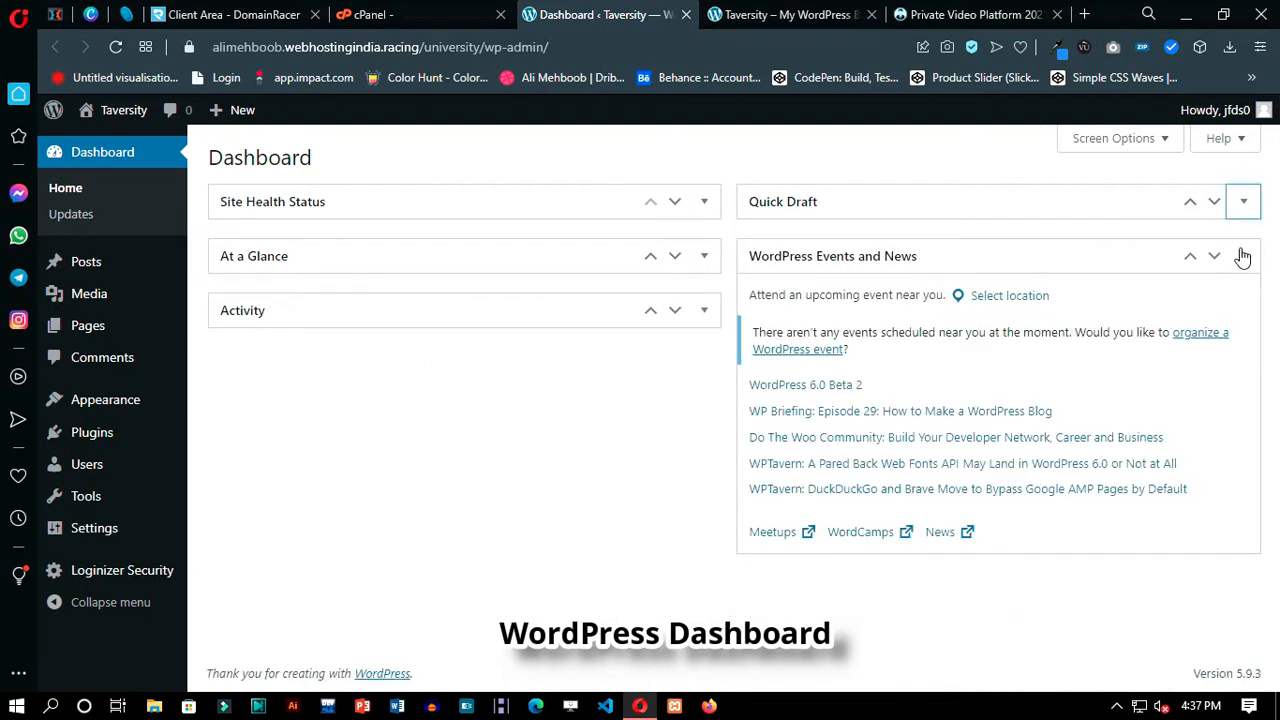
{"action": "left_click", "coordinate": [1242, 258]}
- Search the plugin directory for "tutor lms", then install and activate Tutor LMS – eLearning and online course solution
{"action": "mouse_move", "coordinate": [112, 275]}
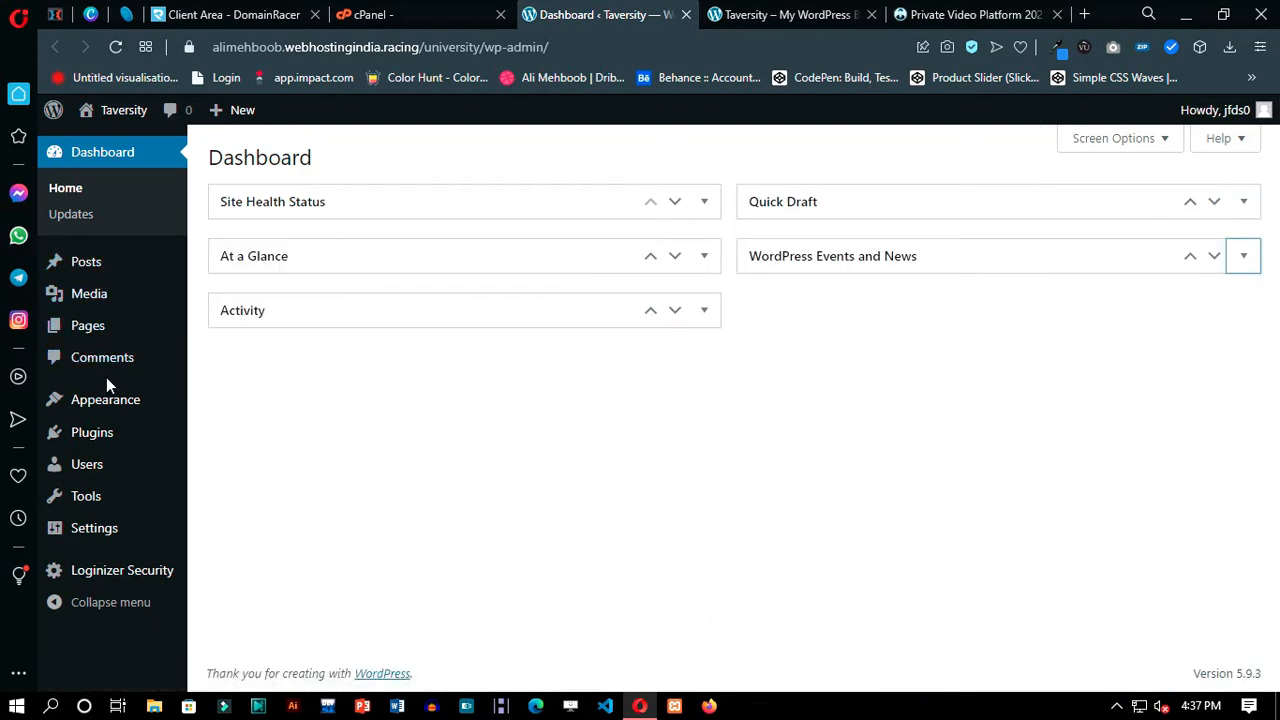
{"action": "mouse_move", "coordinate": [100, 432]}
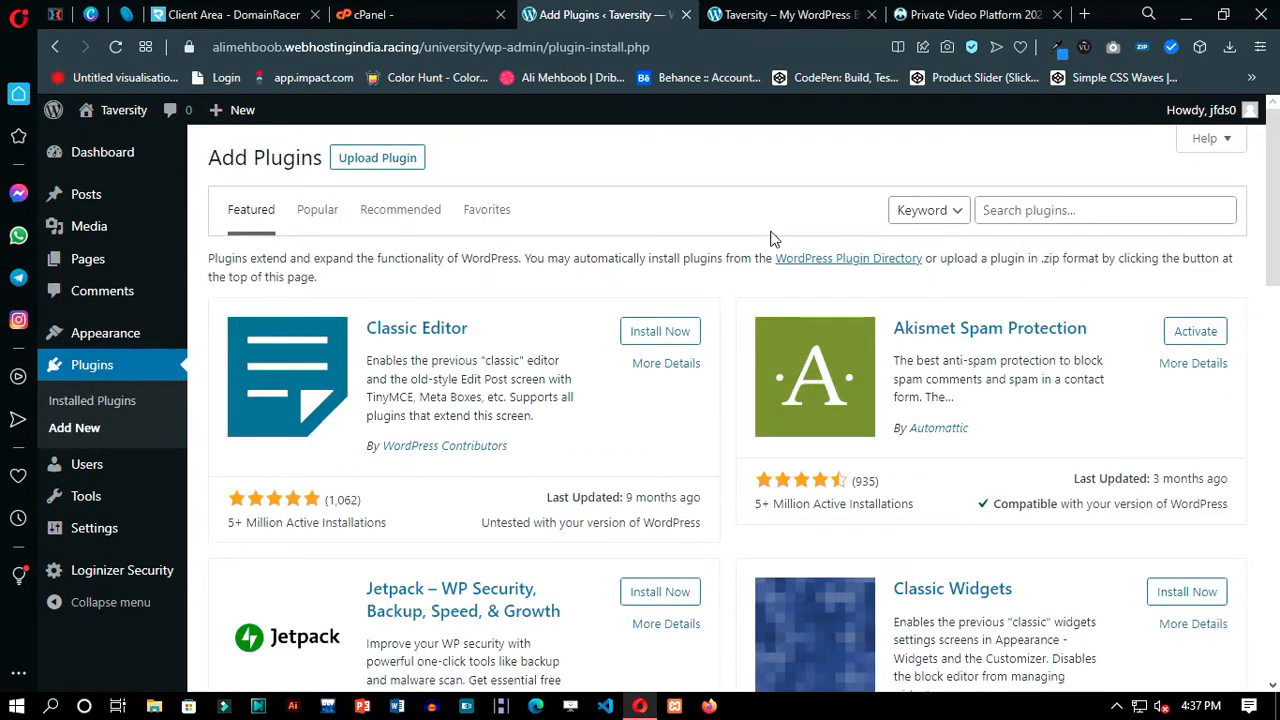
{"action": "left_click", "coordinate": [1034, 210]}
{"action": "left_click", "coordinate": [1035, 251]}
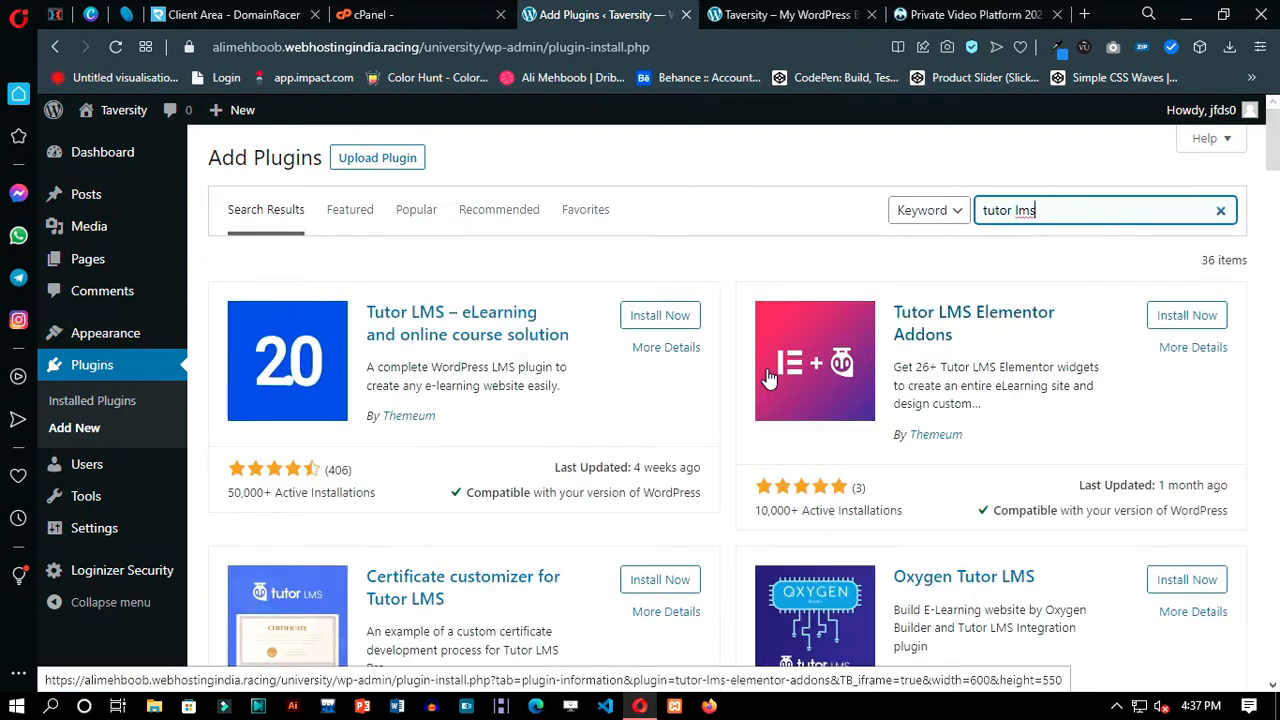
{"action": "left_click", "coordinate": [668, 320]}
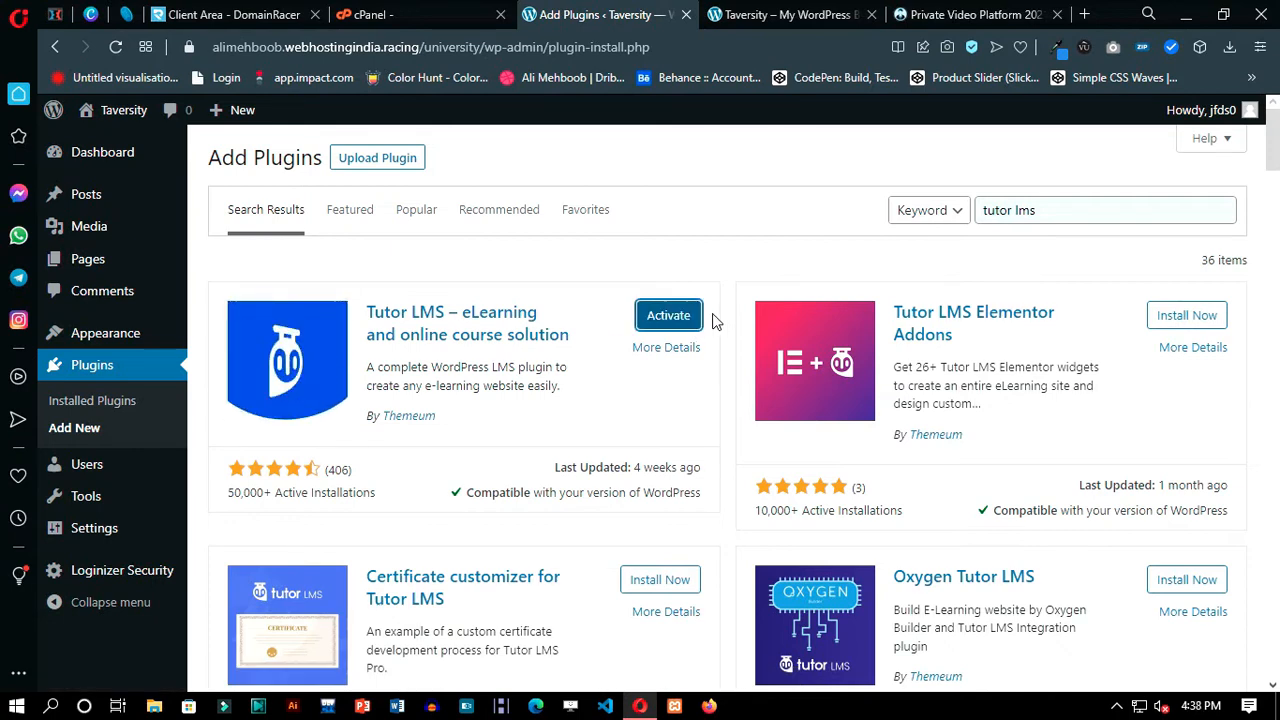
{"action": "left_click", "coordinate": [677, 315]}
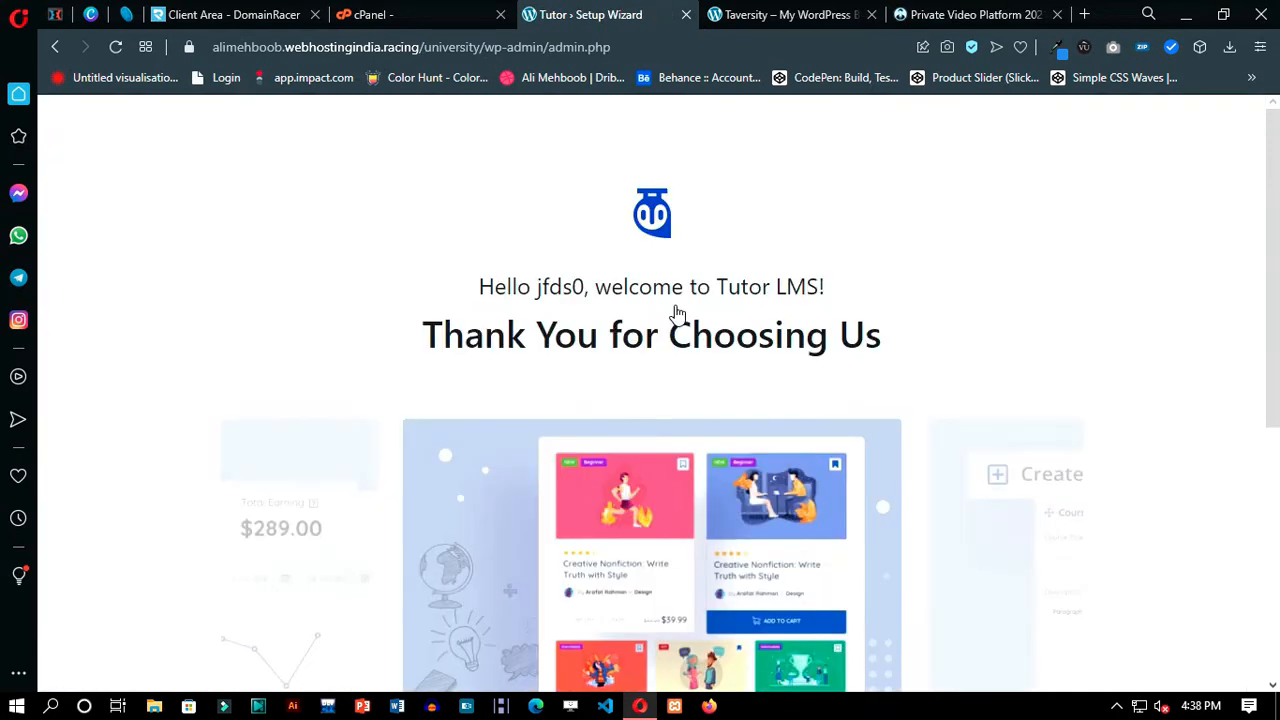
- Skip the Tutor LMS setup wizard and enable membership so that students and instructors can sign up
{"action": "scroll", "coordinate": [688, 312], "scroll_direction": "down", "scroll_amount": 5}
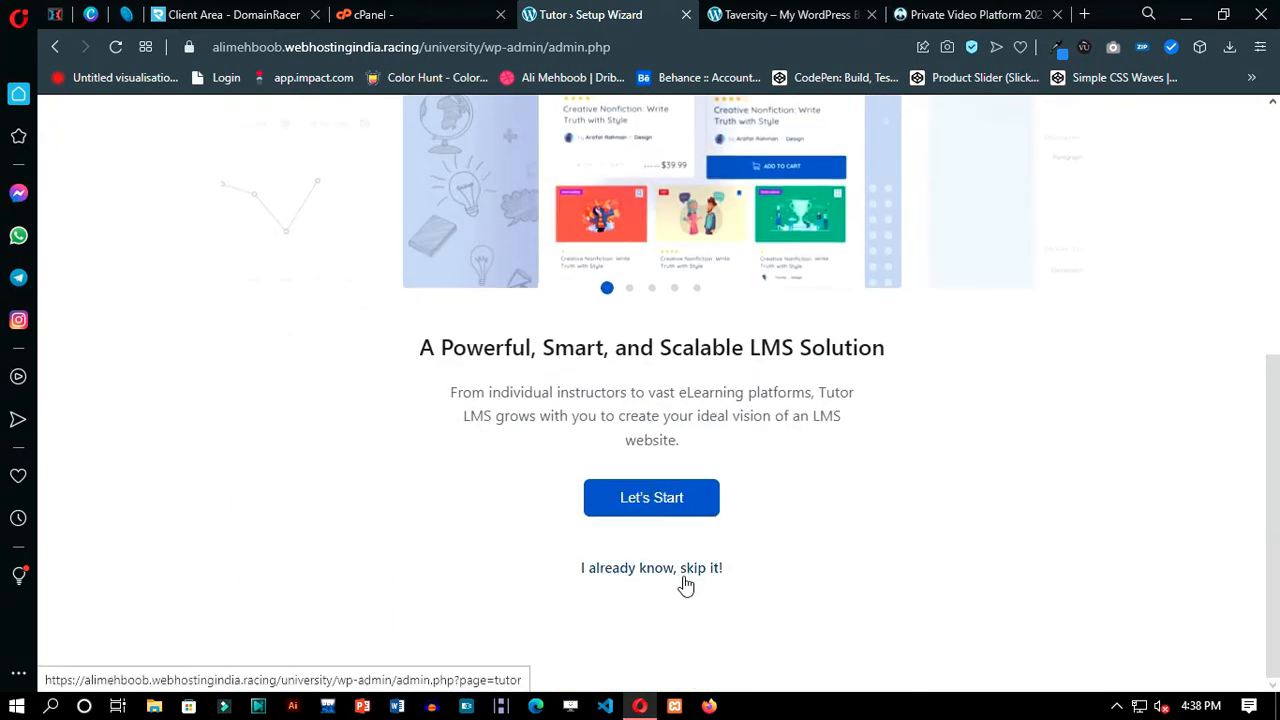
{"action": "left_click", "coordinate": [668, 572]}
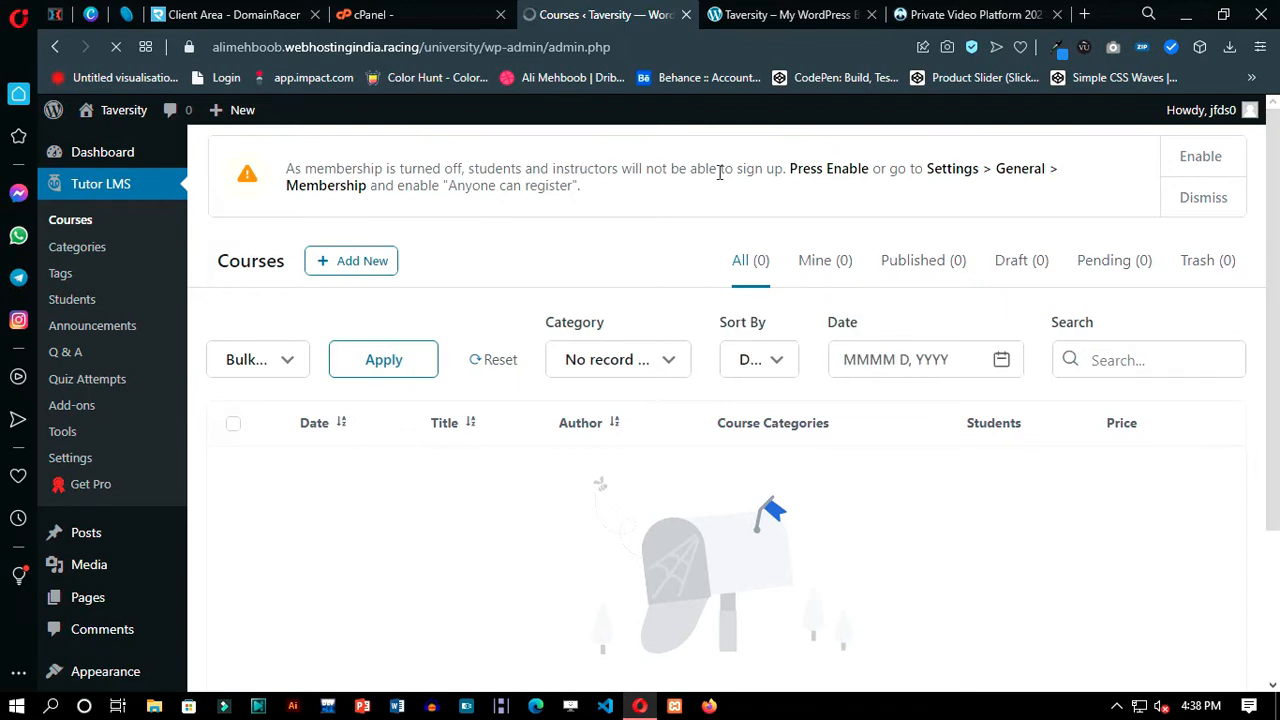
{"action": "left_click", "coordinate": [1201, 157]}
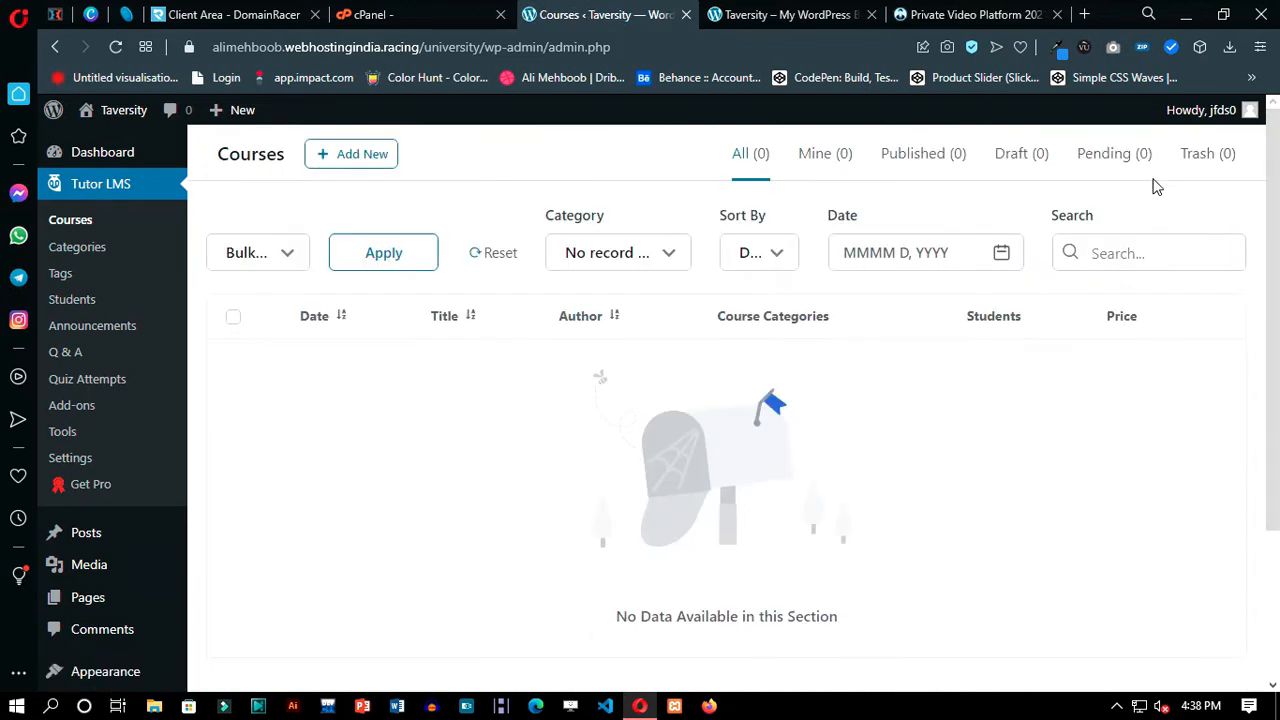
- Open the hosting product's downloads in the DomainRacer client area and locate the Tutor LMS Pro 1.9.4 plugin
{"action": "left_click", "coordinate": [258, 12]}
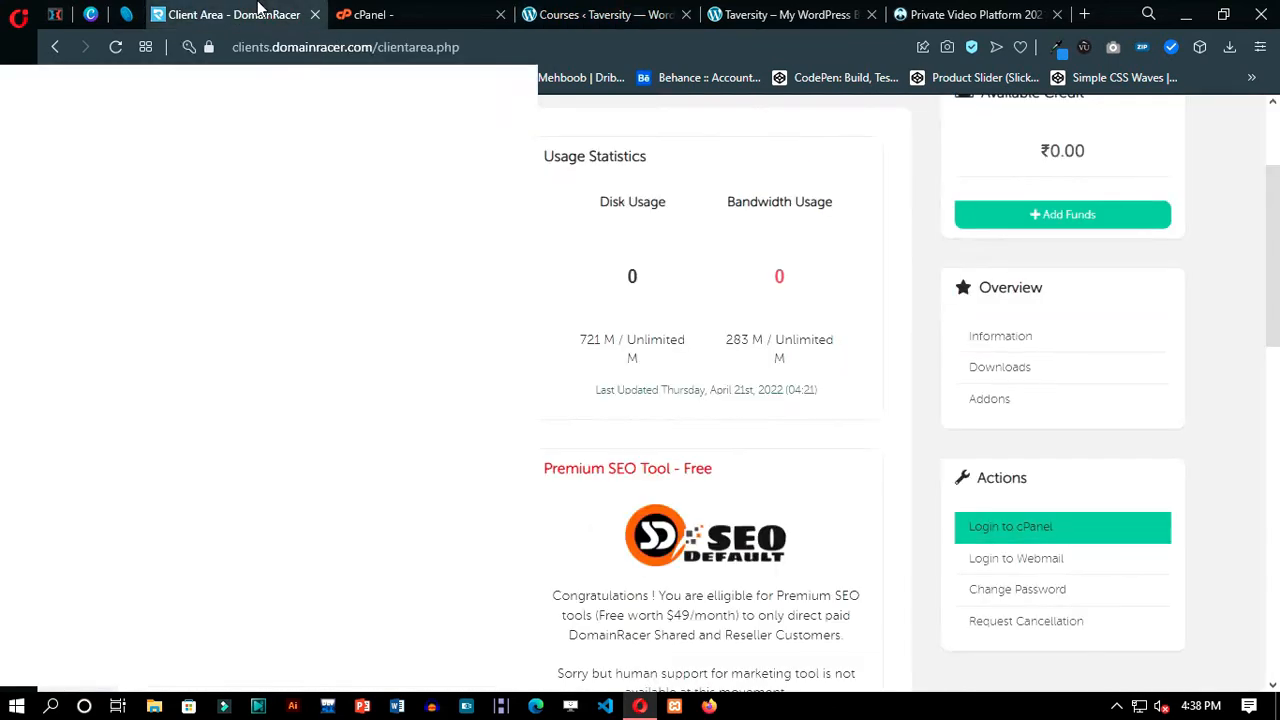
{"action": "scroll", "coordinate": [997, 392], "scroll_direction": "up", "scroll_amount": 2}
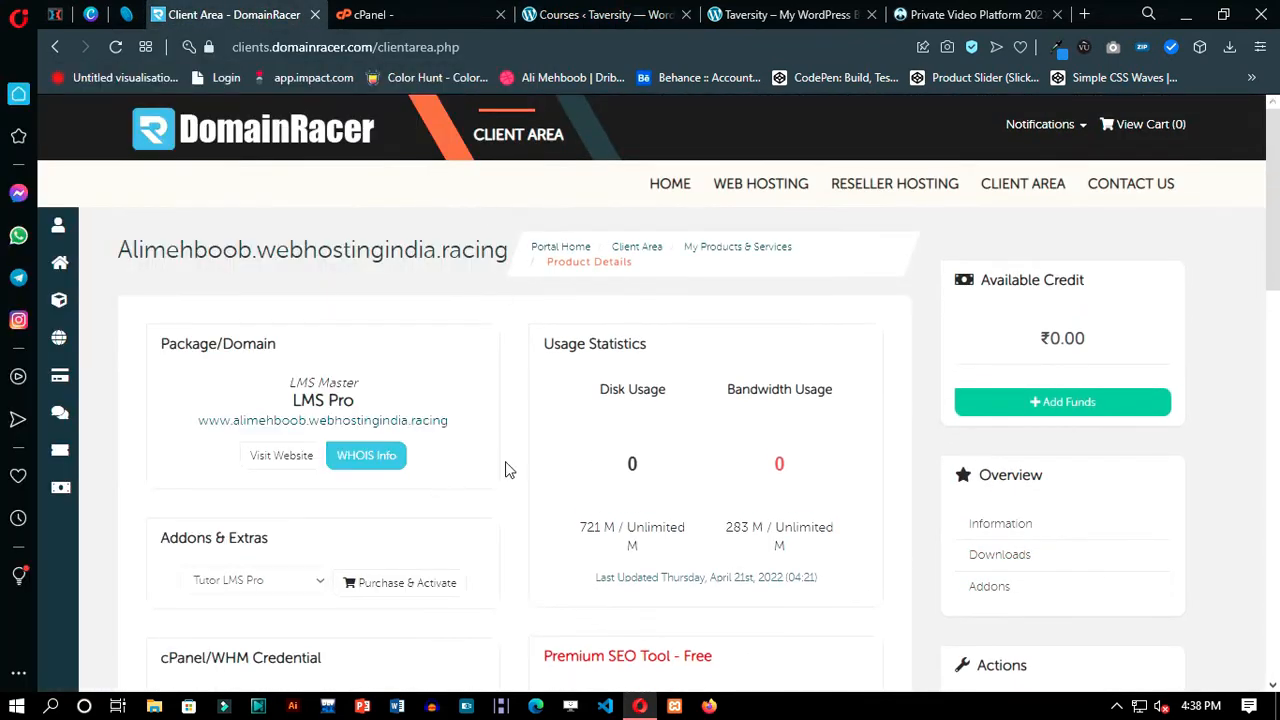
{"action": "left_click", "coordinate": [1012, 558]}
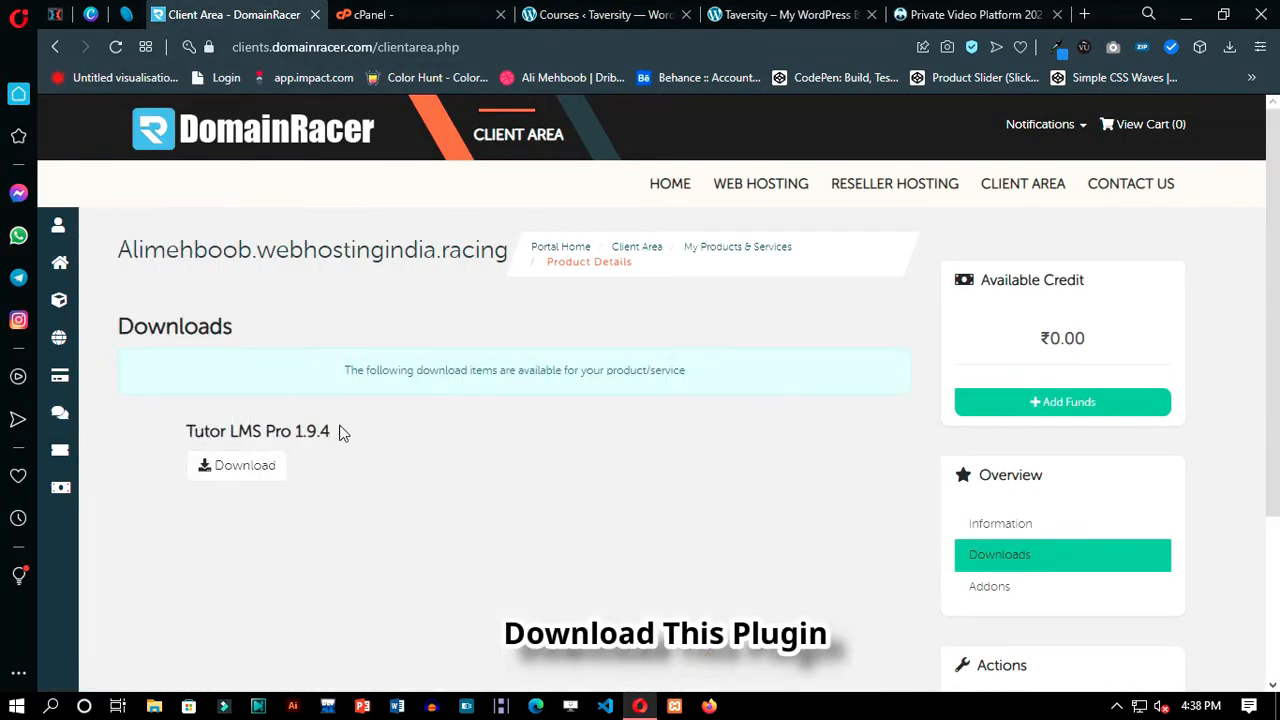
{"action": "left_click_drag", "start_coordinate": [340, 432], "coordinate": [152, 432]}
{"action": "left_click", "coordinate": [423, 500]}
- Return to the Taversity WordPress admin and open the upload form for manually adding a plugin
{"action": "left_click", "coordinate": [590, 14]}
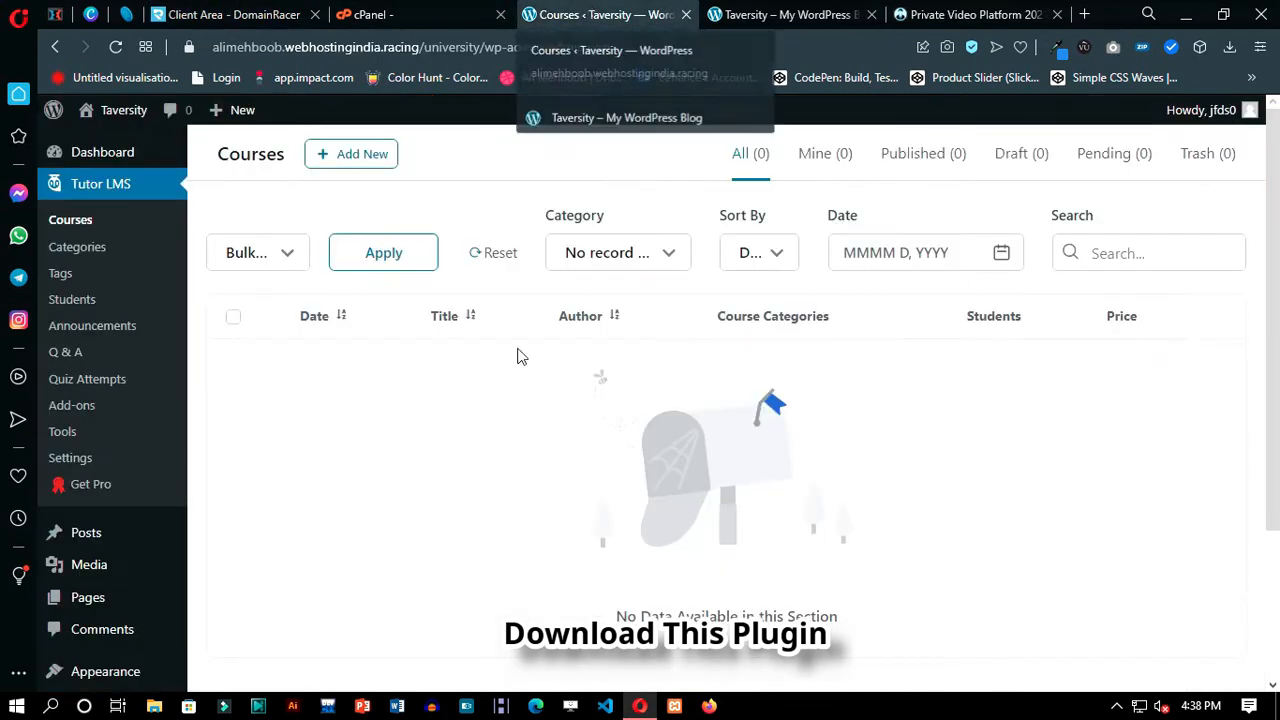
{"action": "scroll", "coordinate": [131, 534], "scroll_direction": "down", "scroll_amount": 2}
{"action": "mouse_move", "coordinate": [92, 516]}
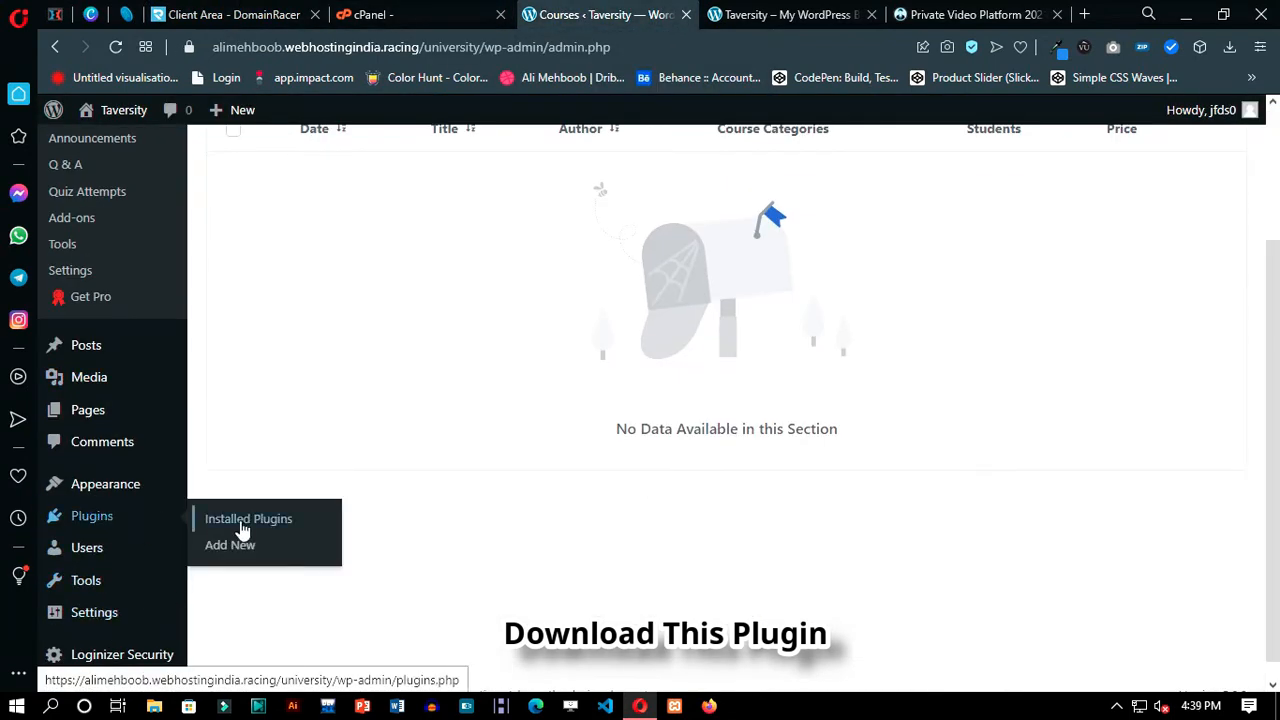
{"action": "left_click", "coordinate": [224, 543]}
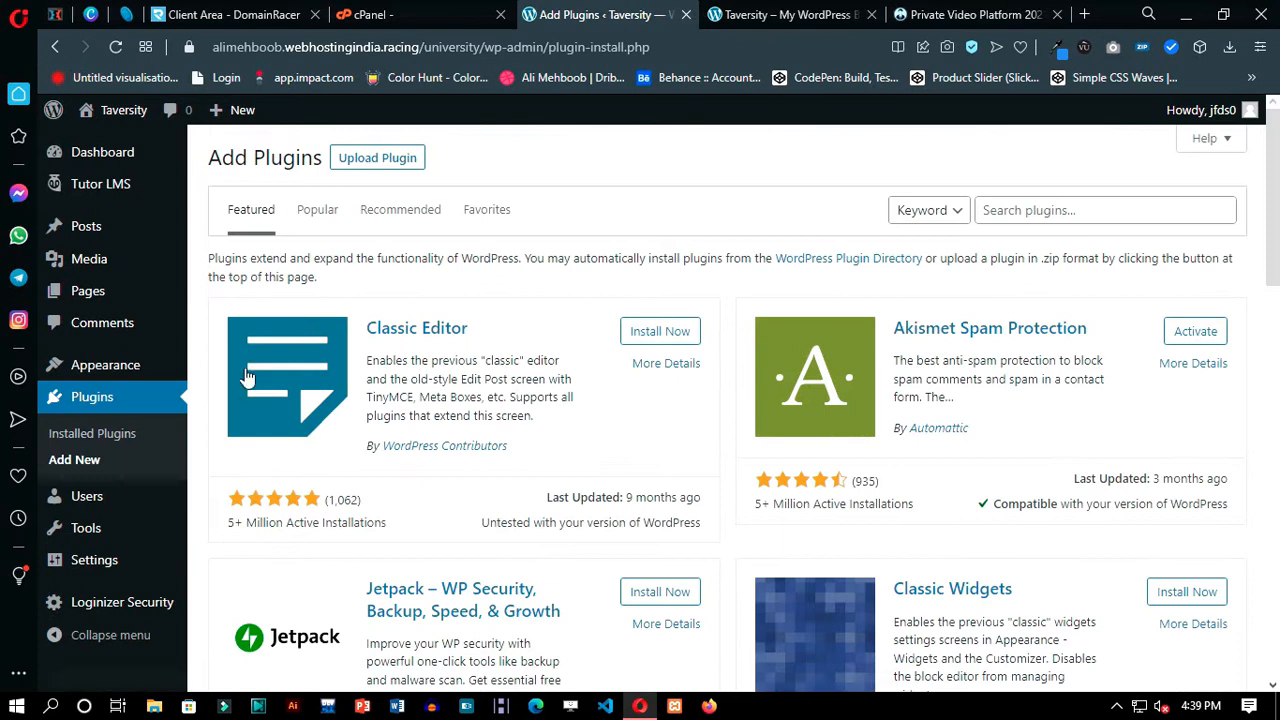
{"action": "left_click", "coordinate": [410, 158]}
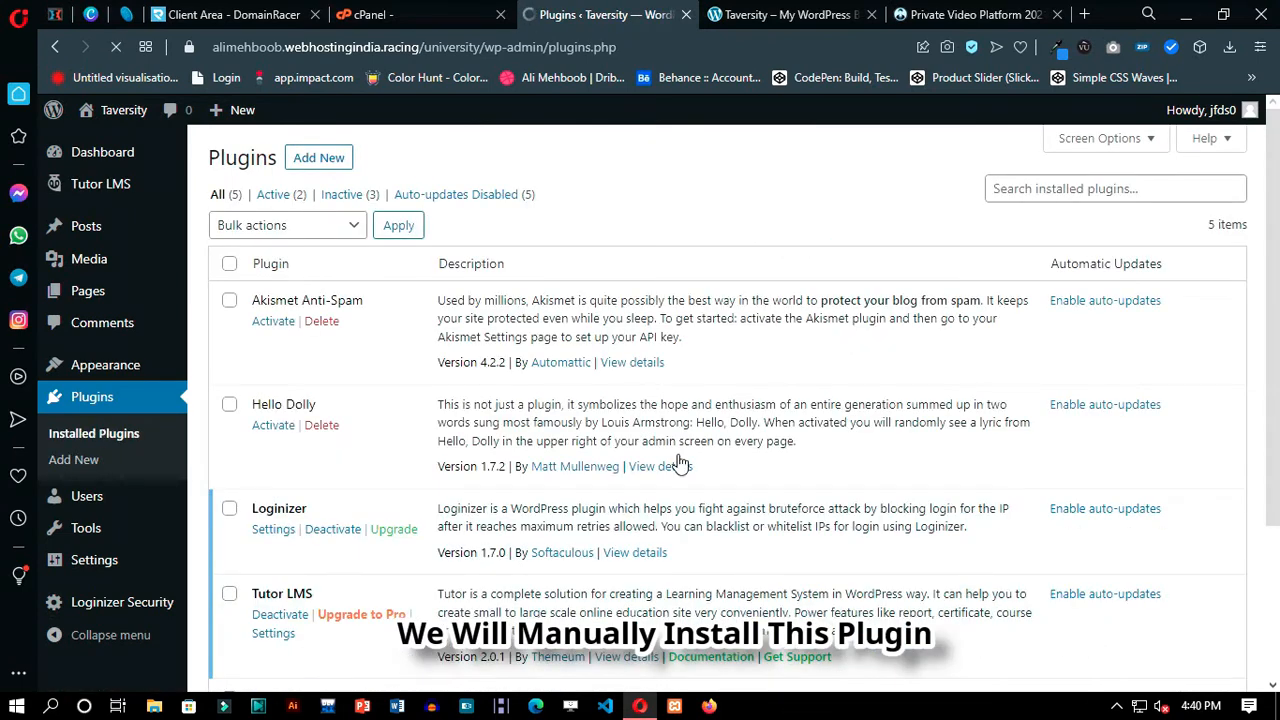
- Activate the Tutor LMS Pro plugin in the list of installed plugins and check its entry there
{"action": "scroll", "coordinate": [372, 260], "scroll_direction": "down", "scroll_amount": 2}
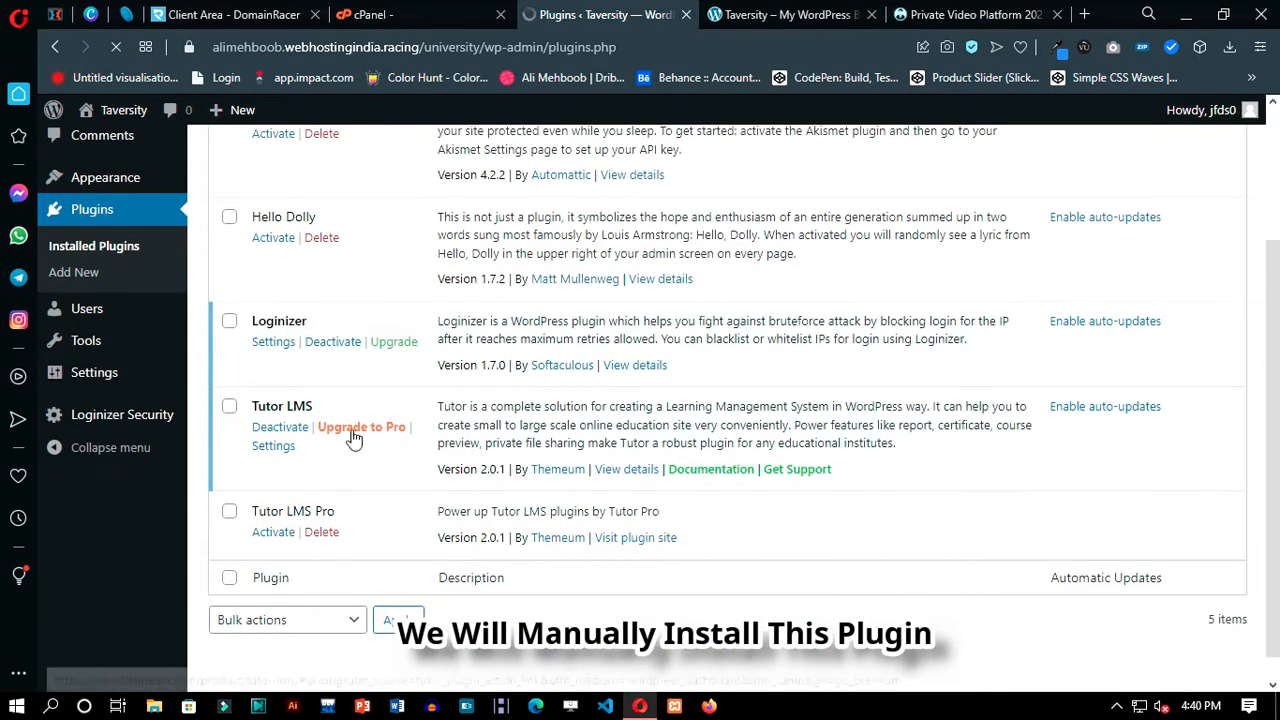
{"action": "left_click_drag", "start_coordinate": [315, 406], "coordinate": [252, 412]}
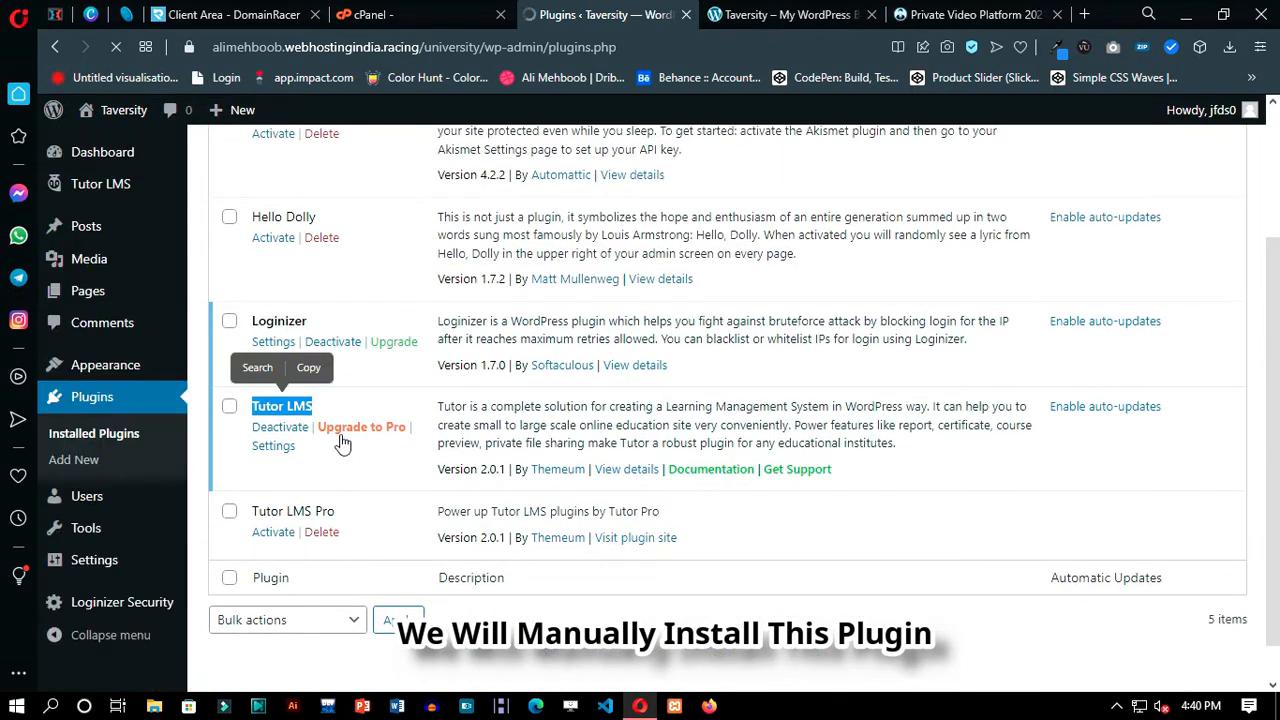
{"action": "left_click", "coordinate": [420, 648]}
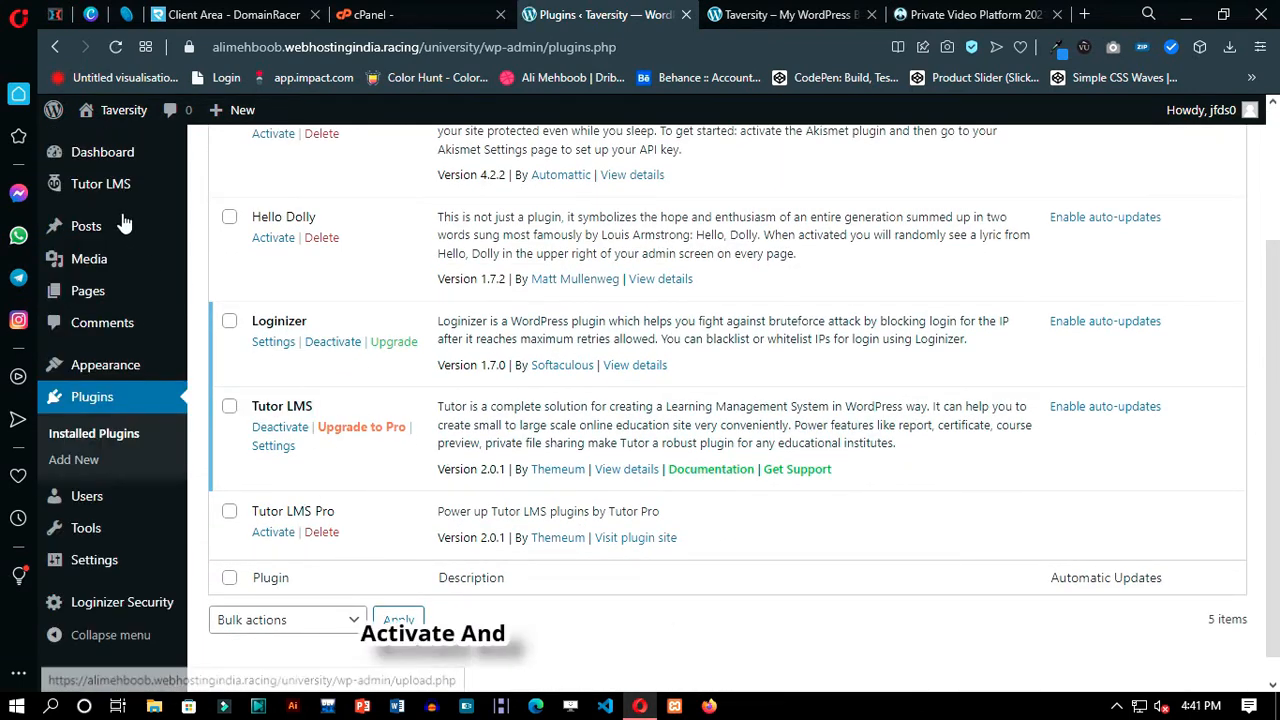
{"action": "mouse_move", "coordinate": [117, 197]}
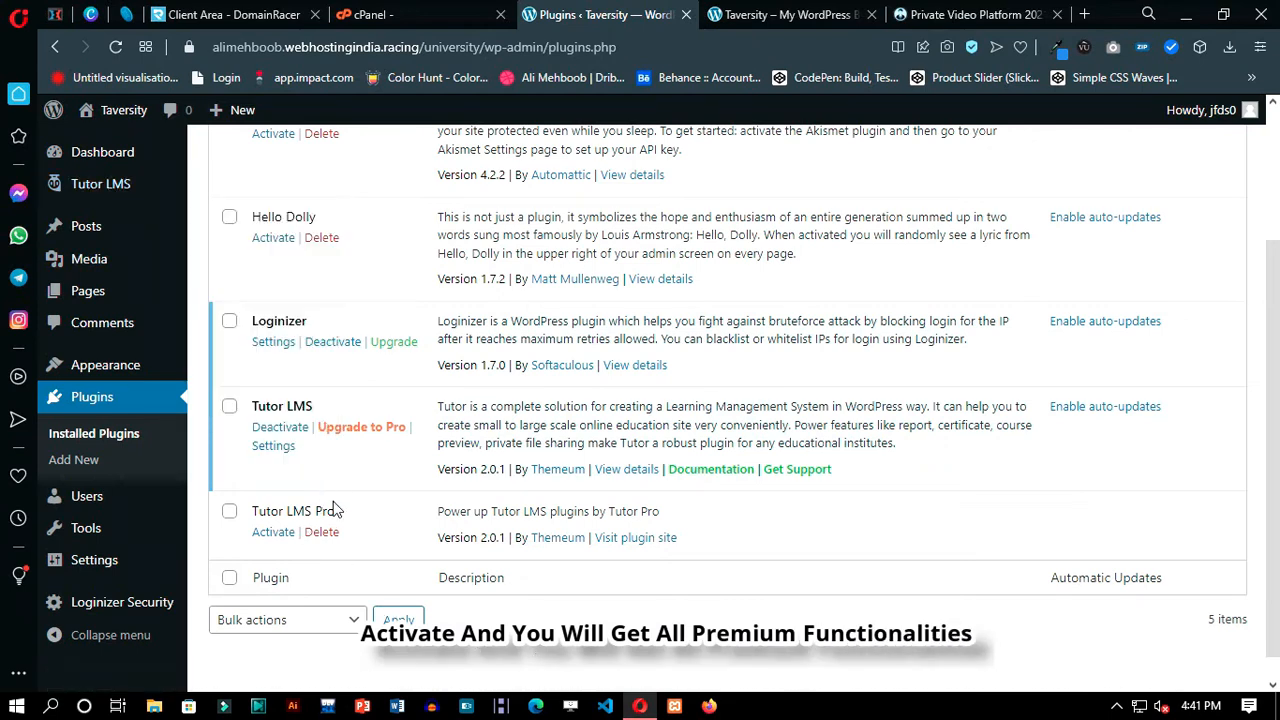
{"action": "left_click_drag", "start_coordinate": [264, 508], "coordinate": [257, 508]}
{"action": "left_click", "coordinate": [252, 22]}
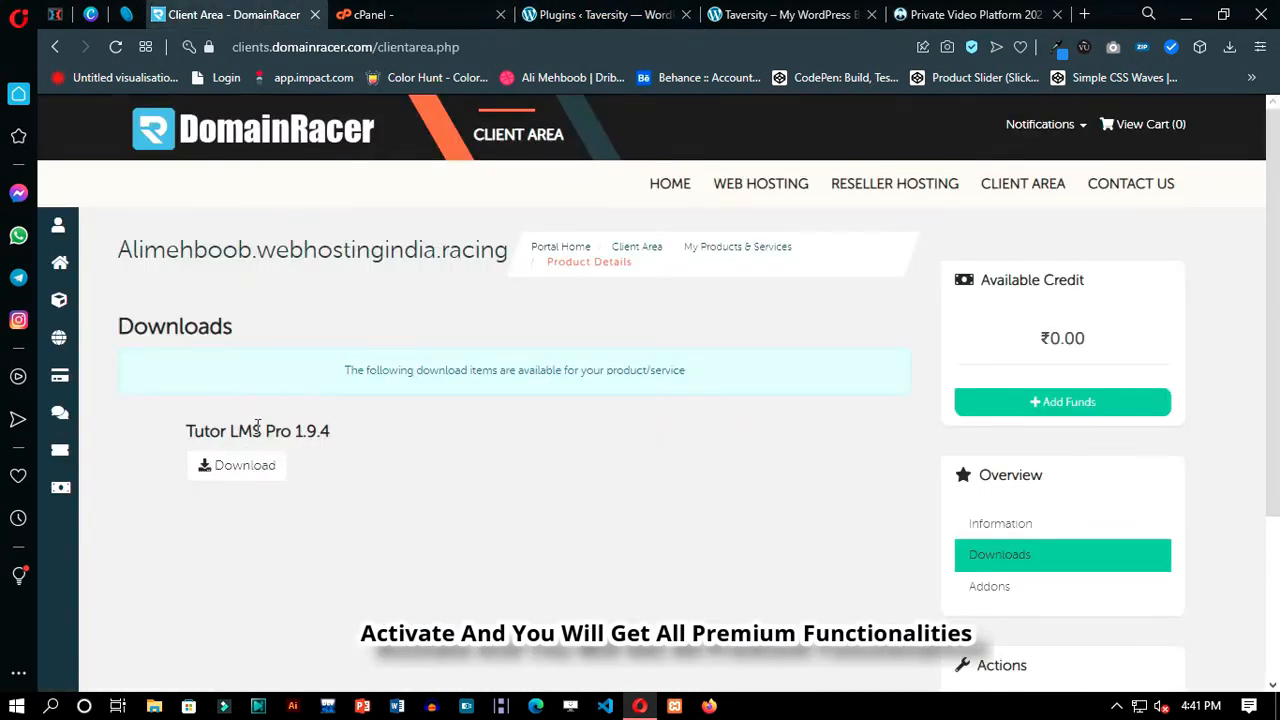
{"action": "left_click", "coordinate": [600, 14]}
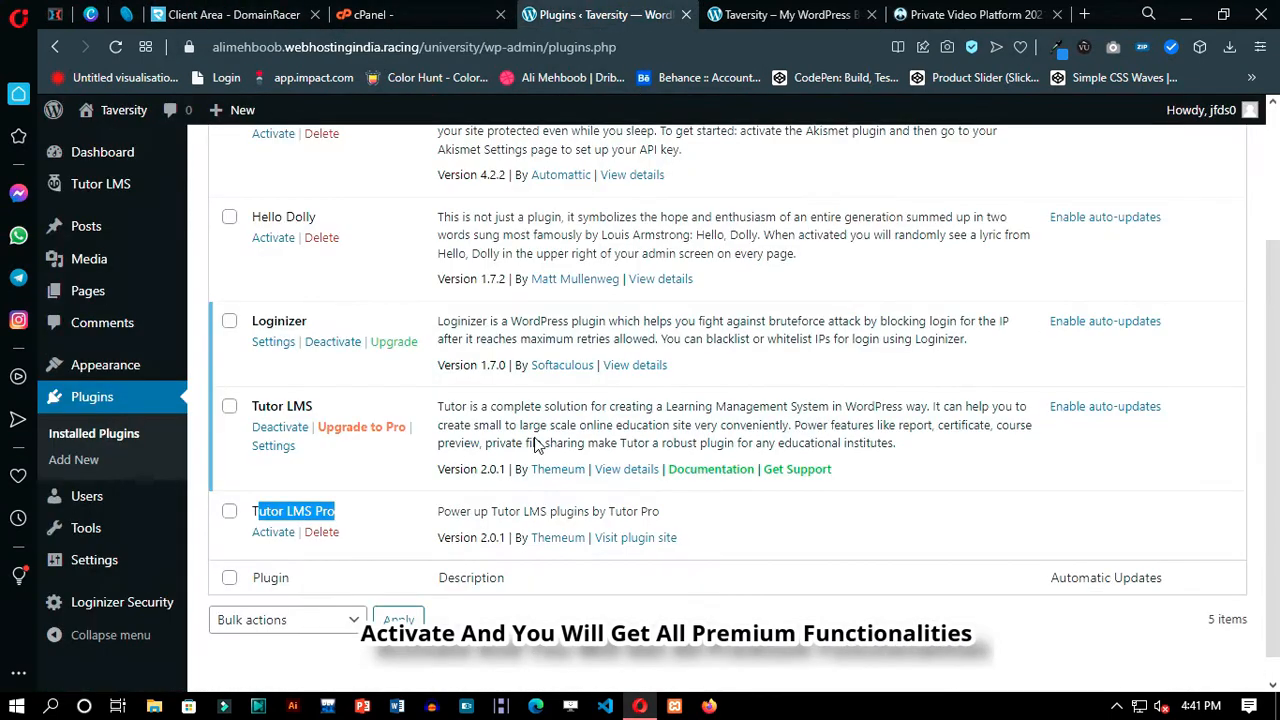
{"action": "left_click", "coordinate": [282, 533]}
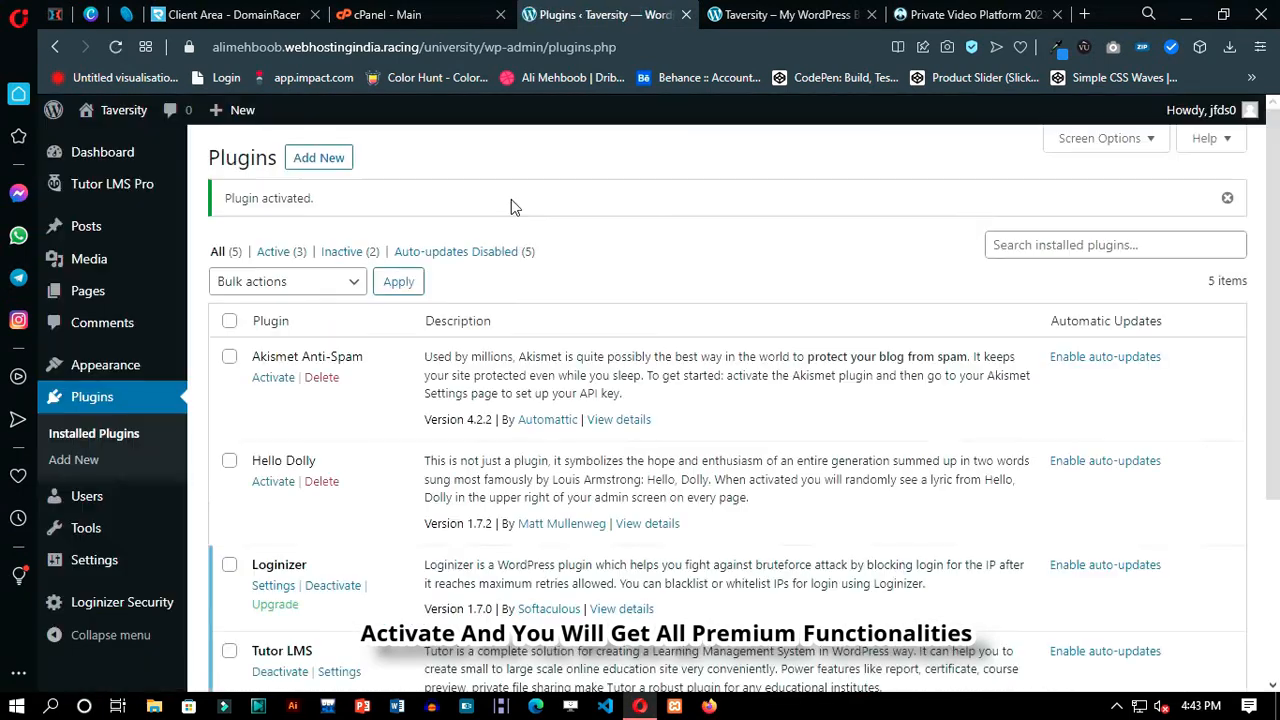
{"action": "scroll", "coordinate": [511, 205], "scroll_direction": "down", "scroll_amount": 10}
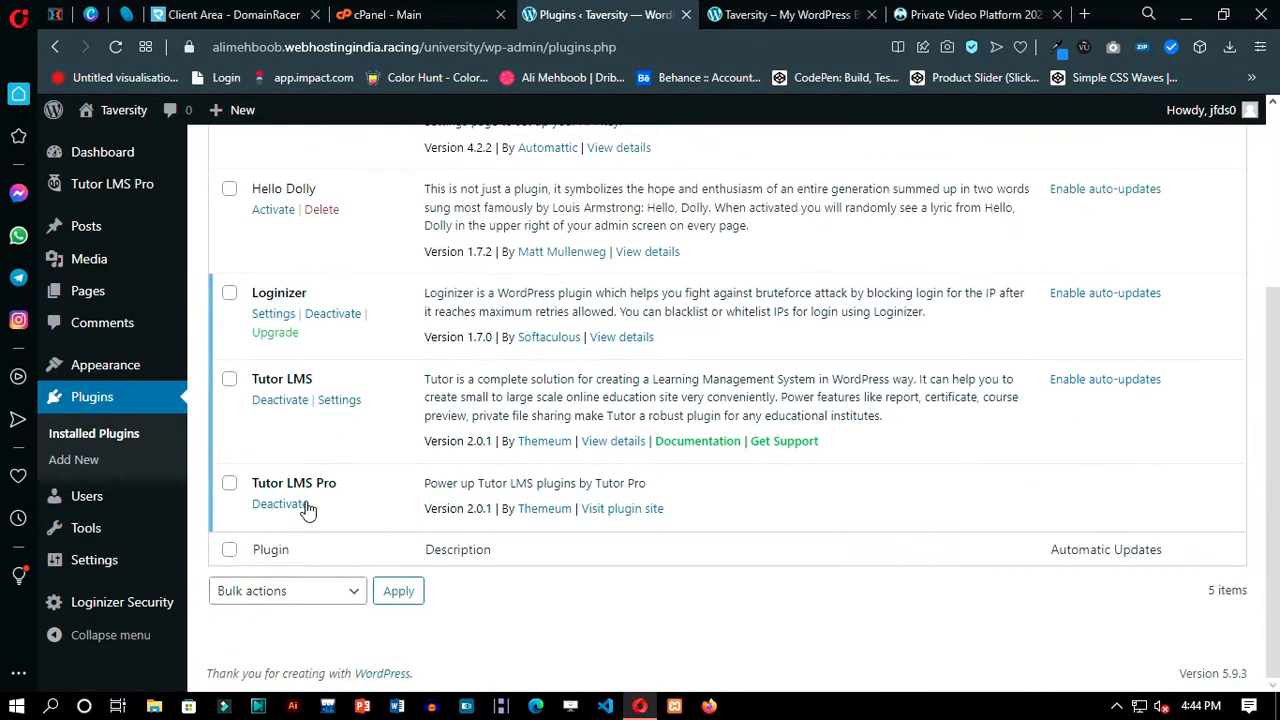
{"action": "scroll", "coordinate": [320, 520], "scroll_direction": "up", "scroll_amount": 10}
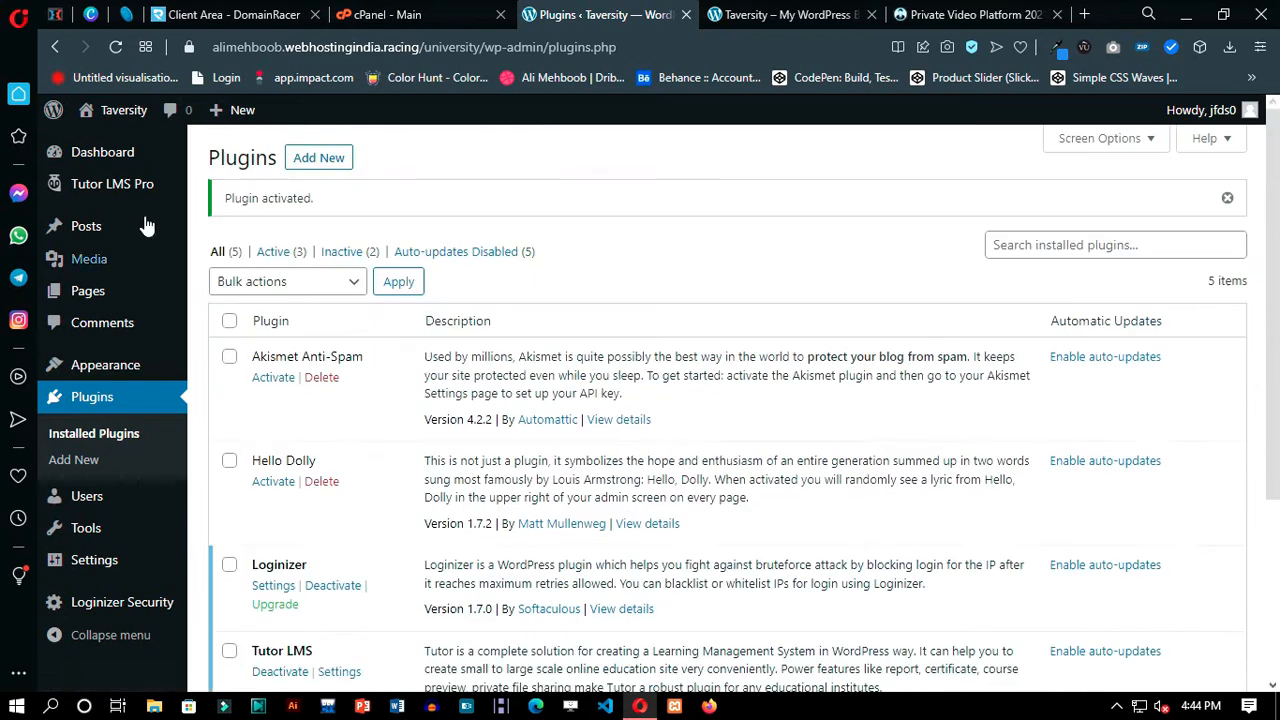
- Open the page for adding new WordPress themes from the site's installed themes
{"action": "mouse_move", "coordinate": [112, 184]}
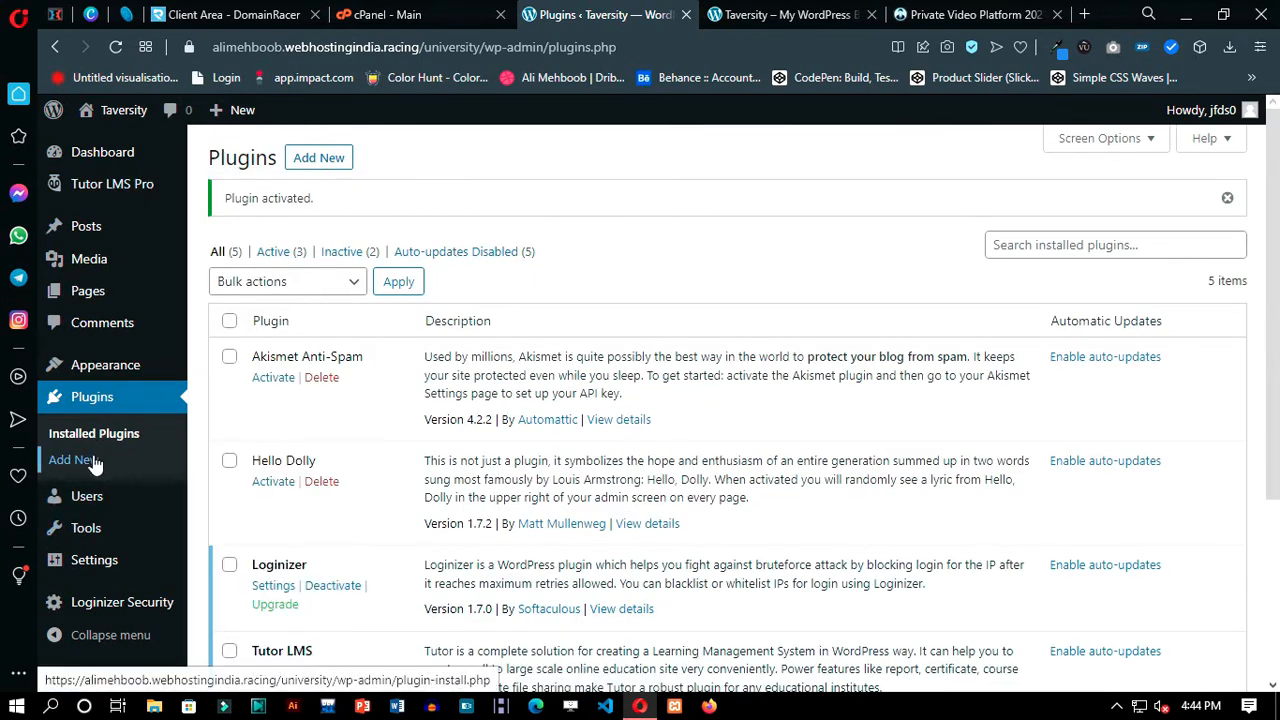
{"action": "left_click", "coordinate": [325, 158]}
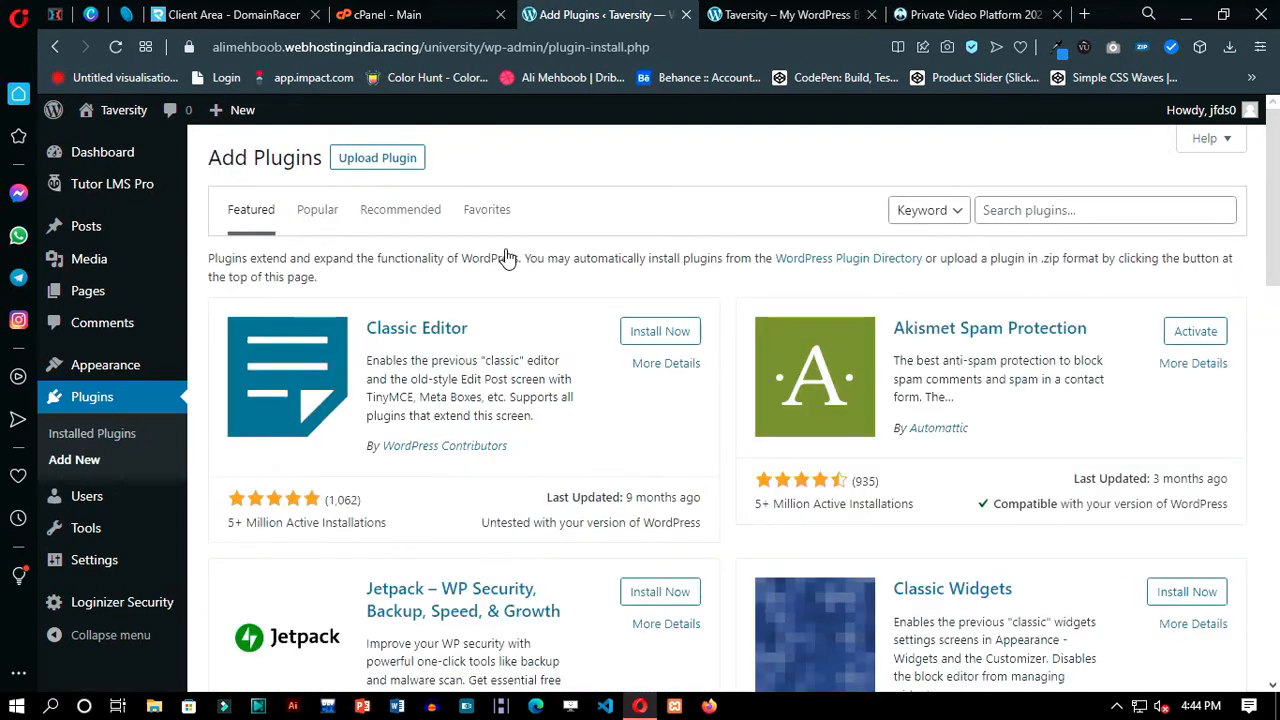
{"action": "mouse_move", "coordinate": [117, 367]}
{"action": "left_click", "coordinate": [226, 369]}
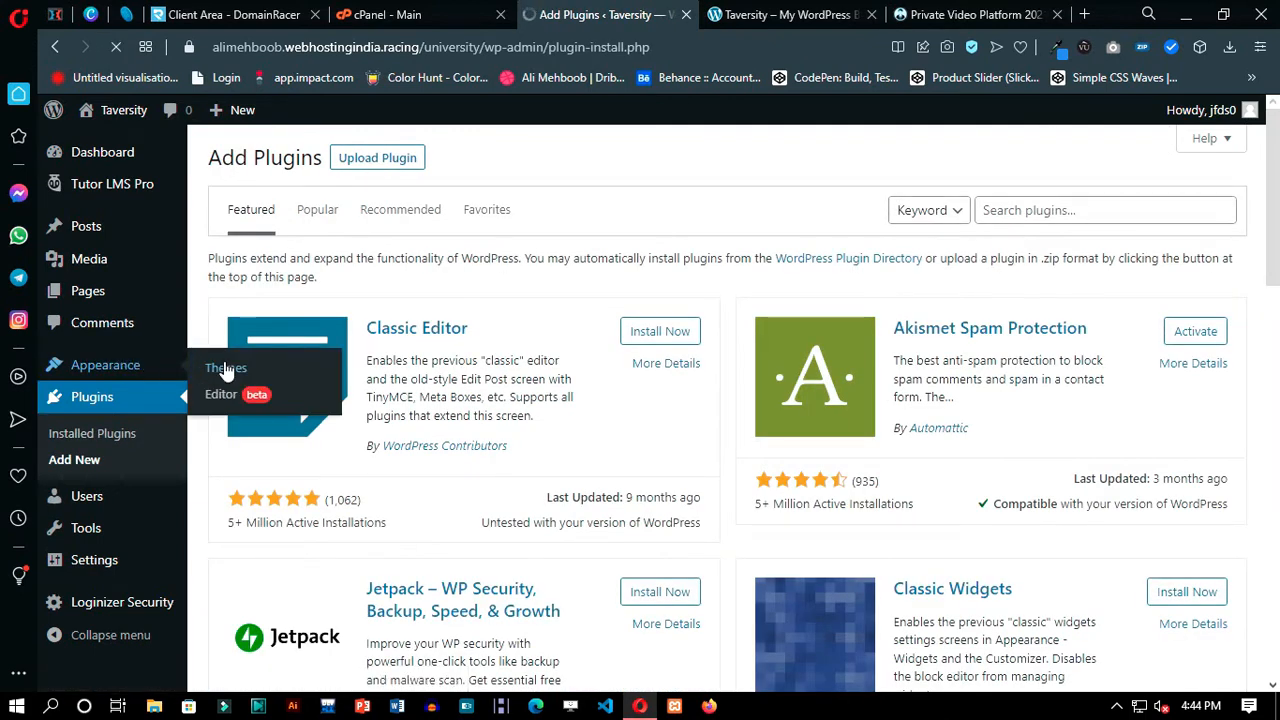
{"action": "left_click", "coordinate": [390, 158]}
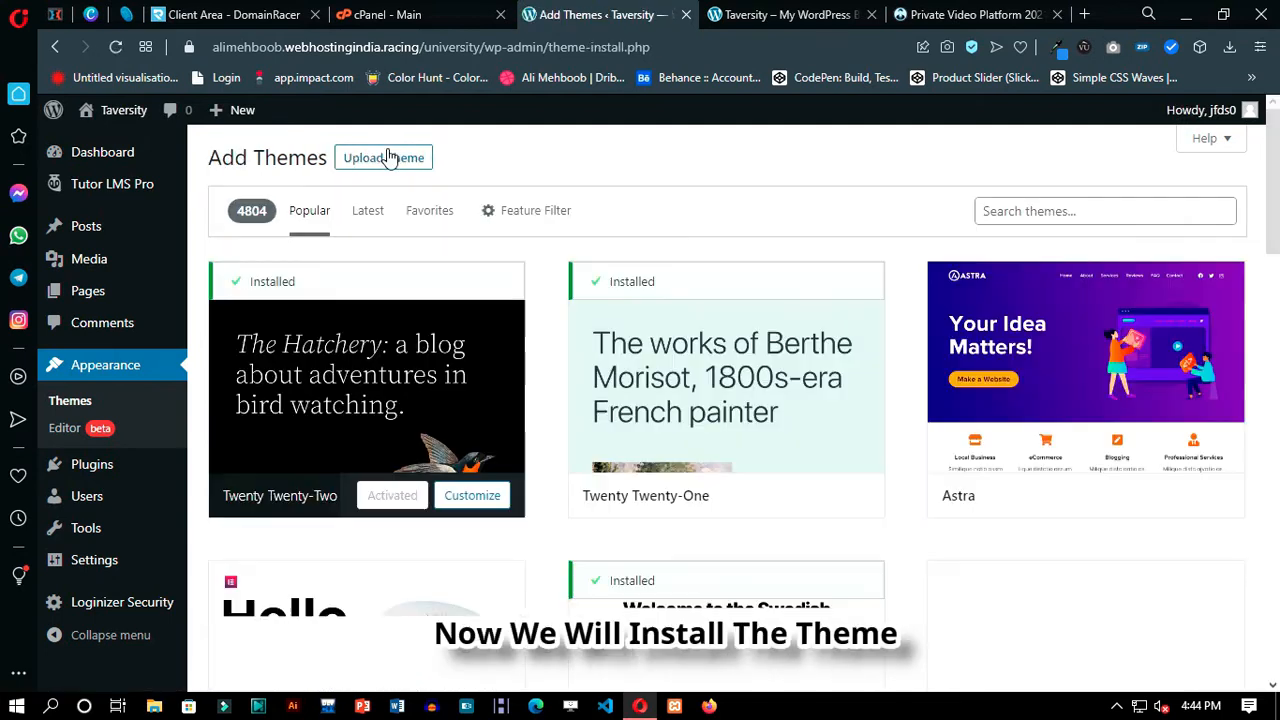
- Search the theme directory for "tutor starter", then install and activate the TutorStarter theme
{"action": "left_click", "coordinate": [1020, 212]}
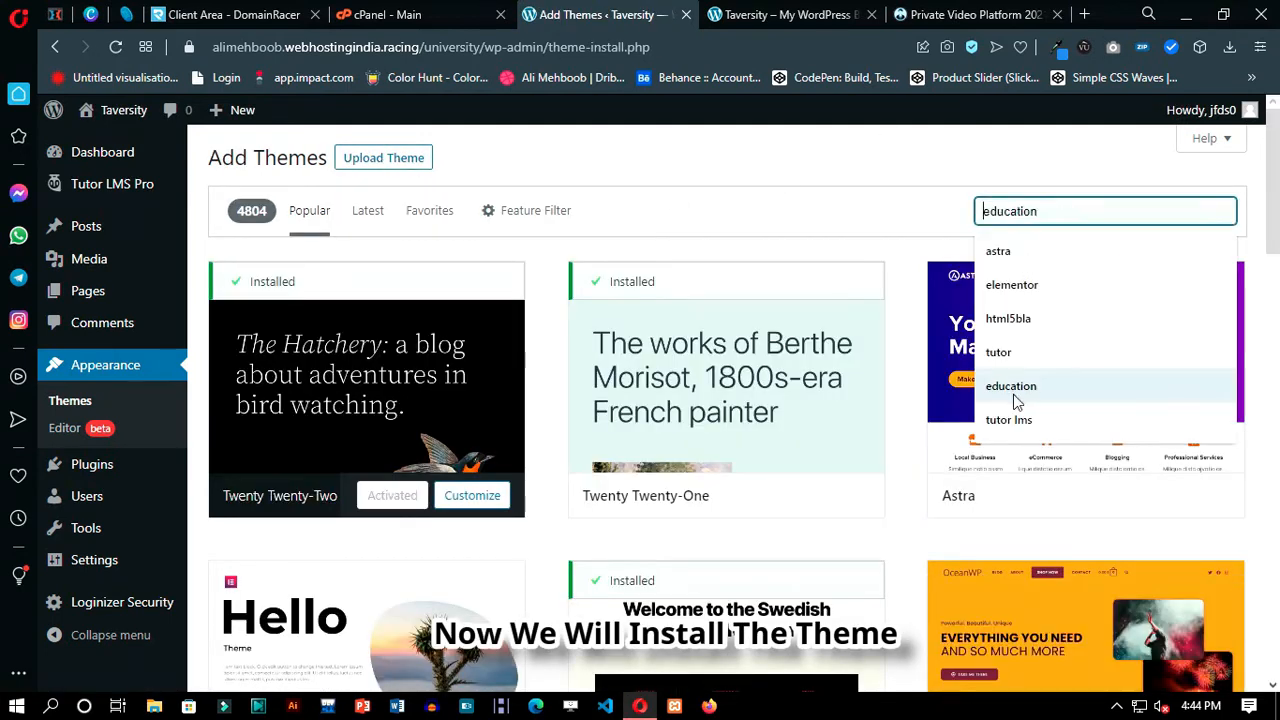
{"action": "left_click", "coordinate": [1026, 345]}
{"action": "type", "text": "starter"}
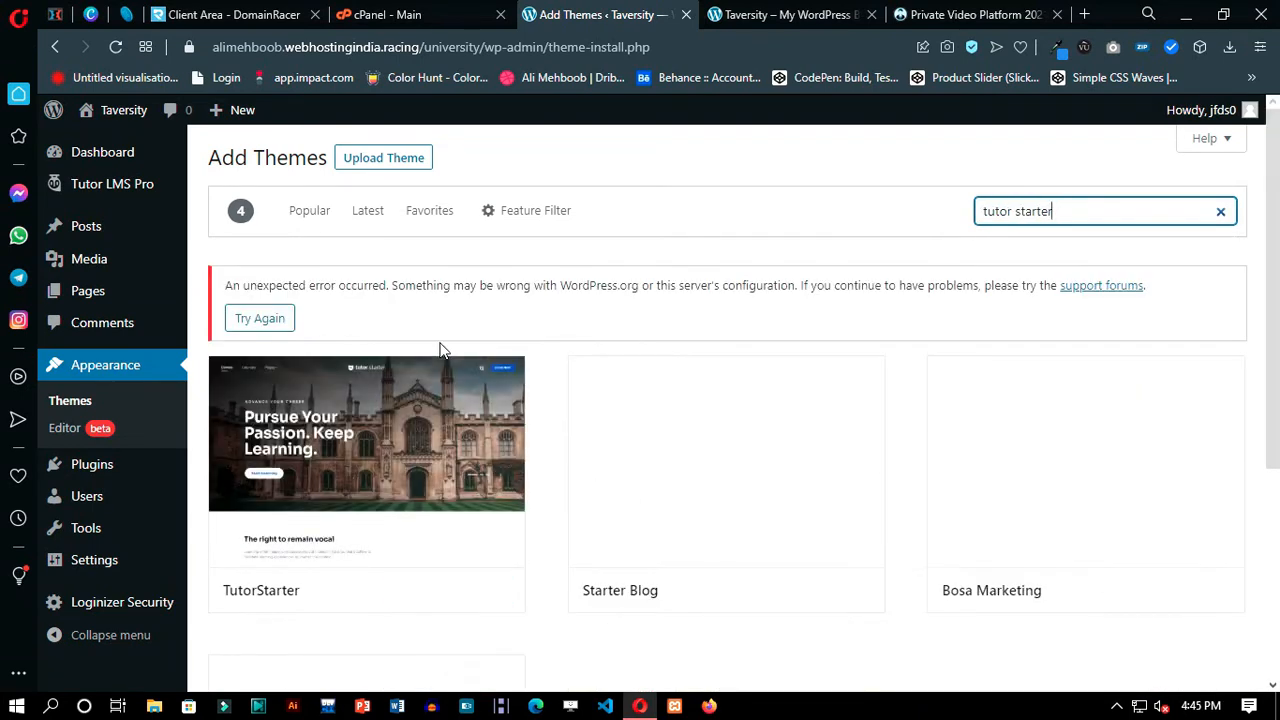
{"action": "left_click", "coordinate": [433, 600]}
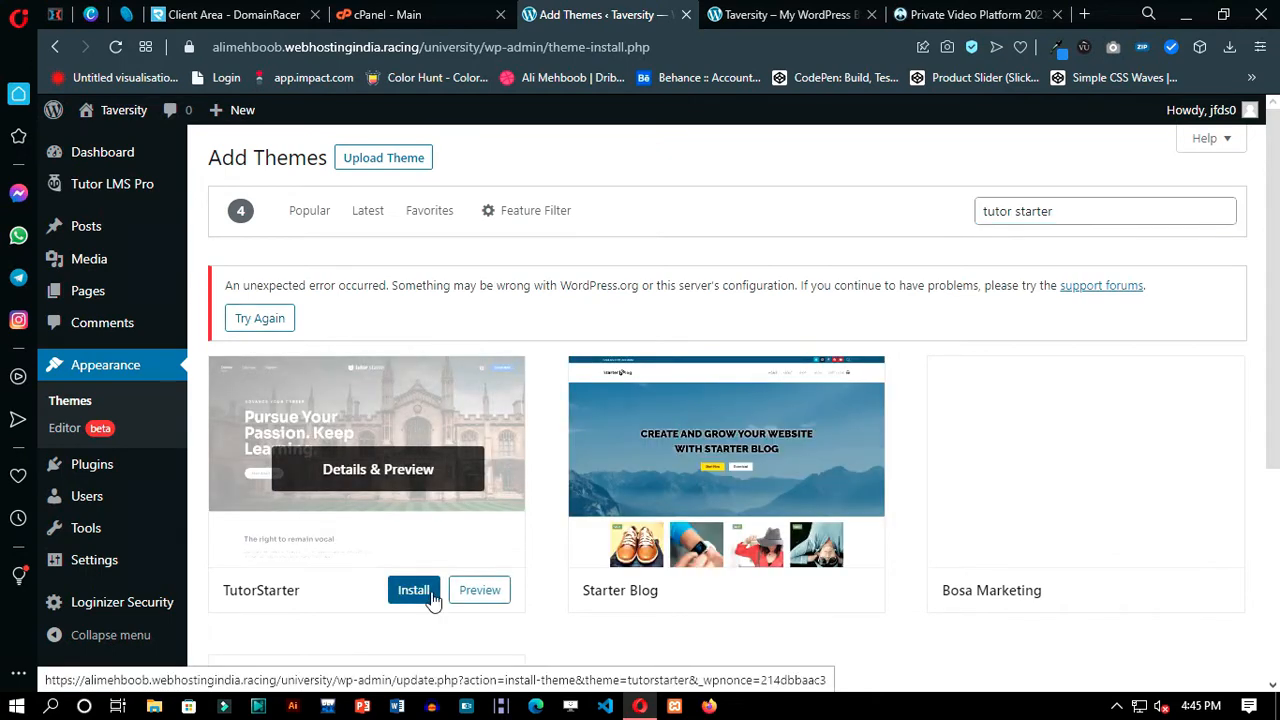
{"action": "left_click", "coordinate": [413, 590]}
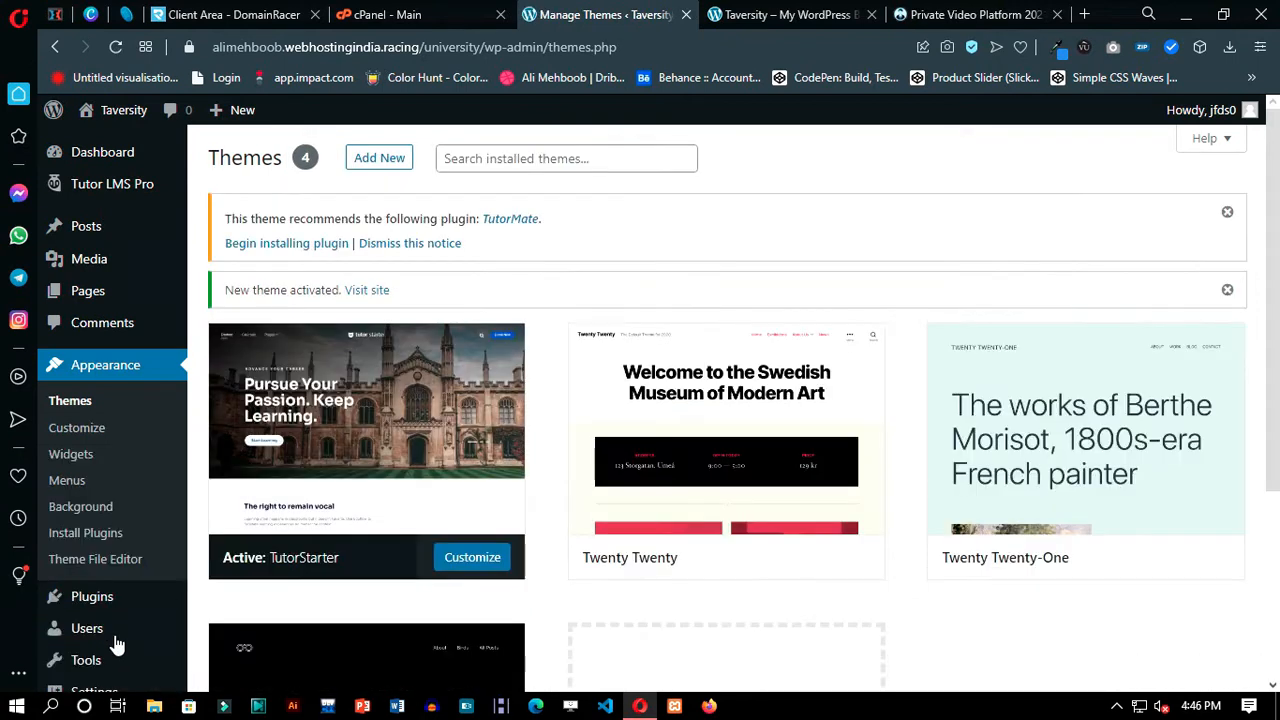
- Open the Tutor Starter options page and review its customizer quick links and the theme's plugin recommendation
{"action": "scroll", "coordinate": [115, 645], "scroll_direction": "down", "scroll_amount": 3}
{"action": "mouse_move", "coordinate": [100, 558]}
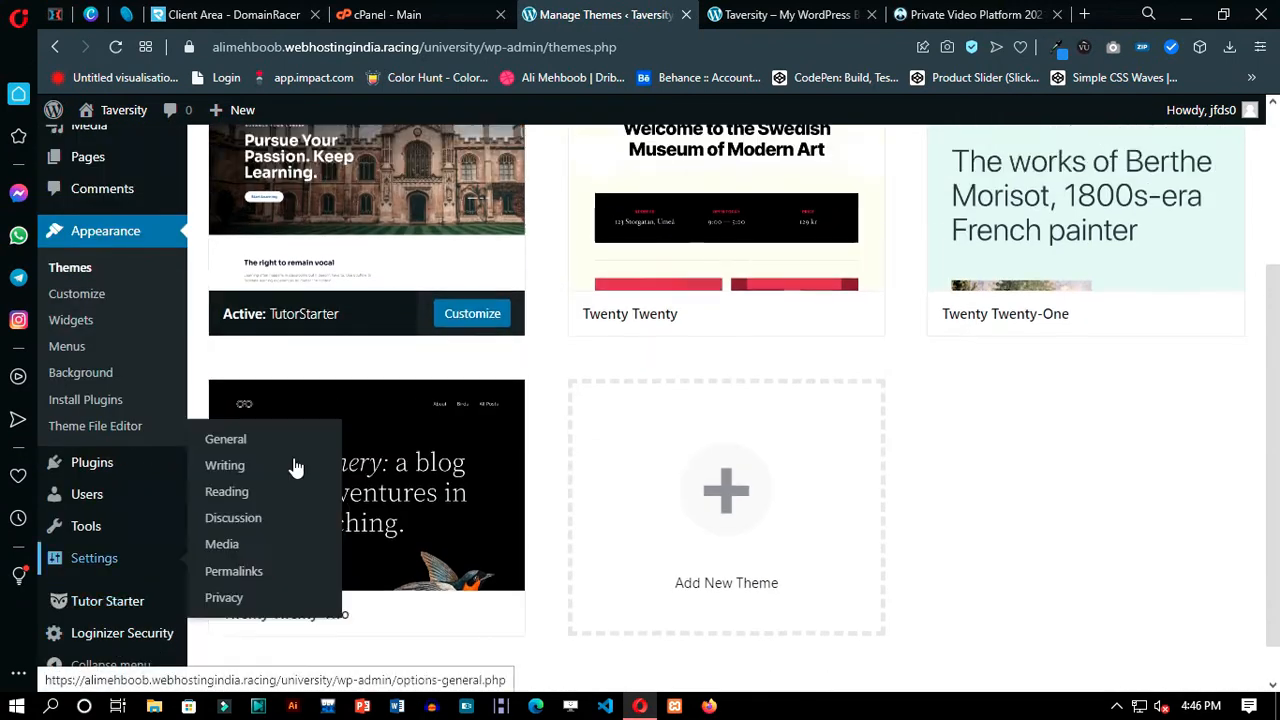
{"action": "scroll", "coordinate": [296, 468], "scroll_direction": "up", "scroll_amount": 3}
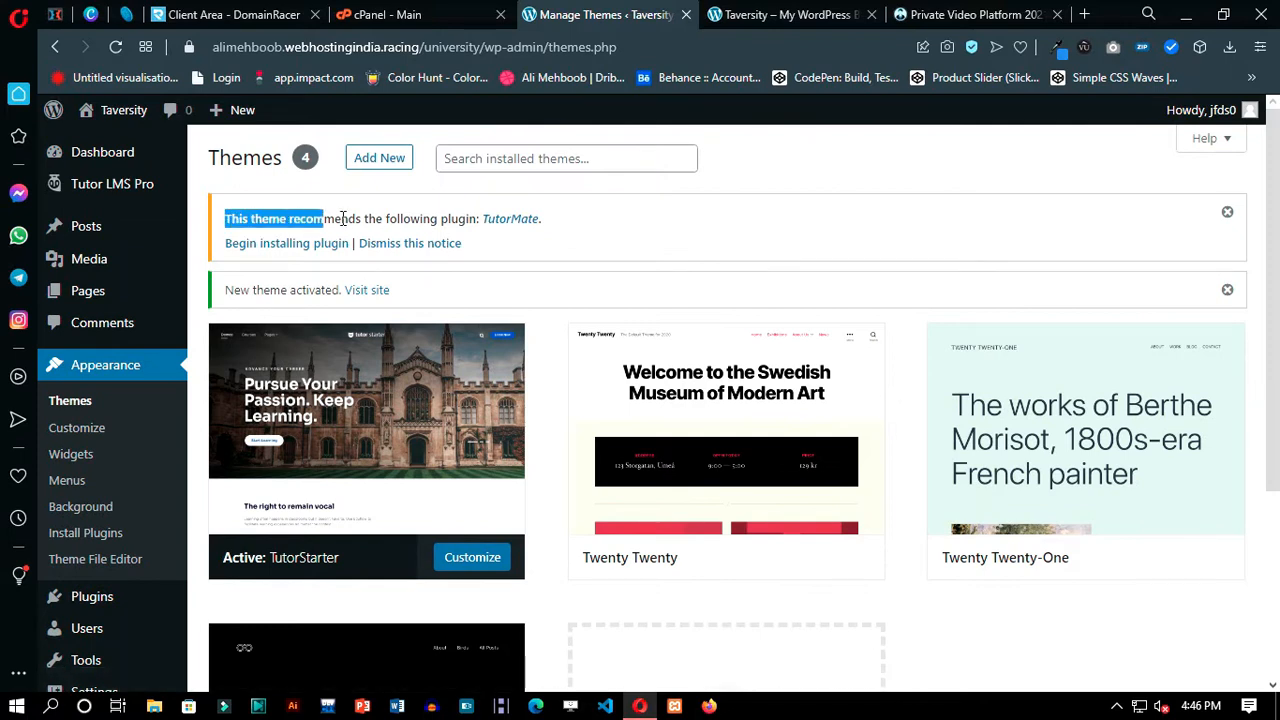
{"action": "scroll", "coordinate": [451, 268], "scroll_direction": "down", "scroll_amount": 3}
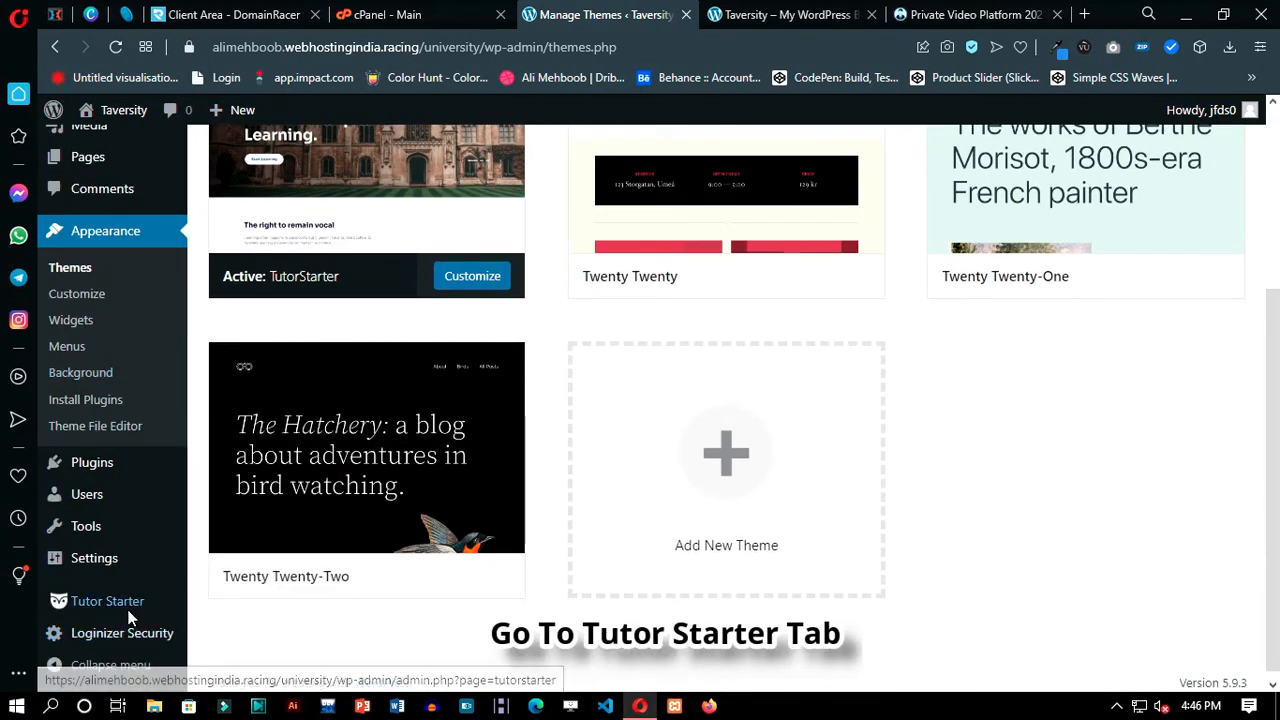
{"action": "left_click", "coordinate": [128, 612]}
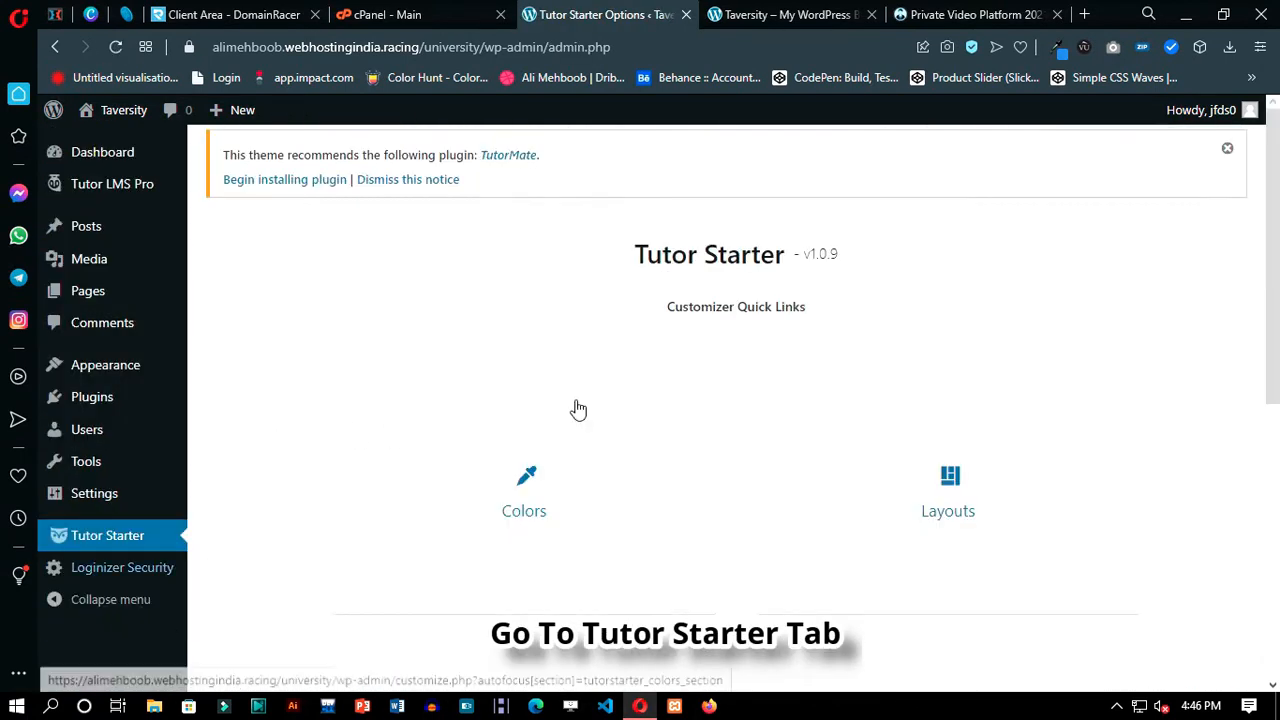
{"action": "scroll", "coordinate": [789, 330], "scroll_direction": "down", "scroll_amount": 5}
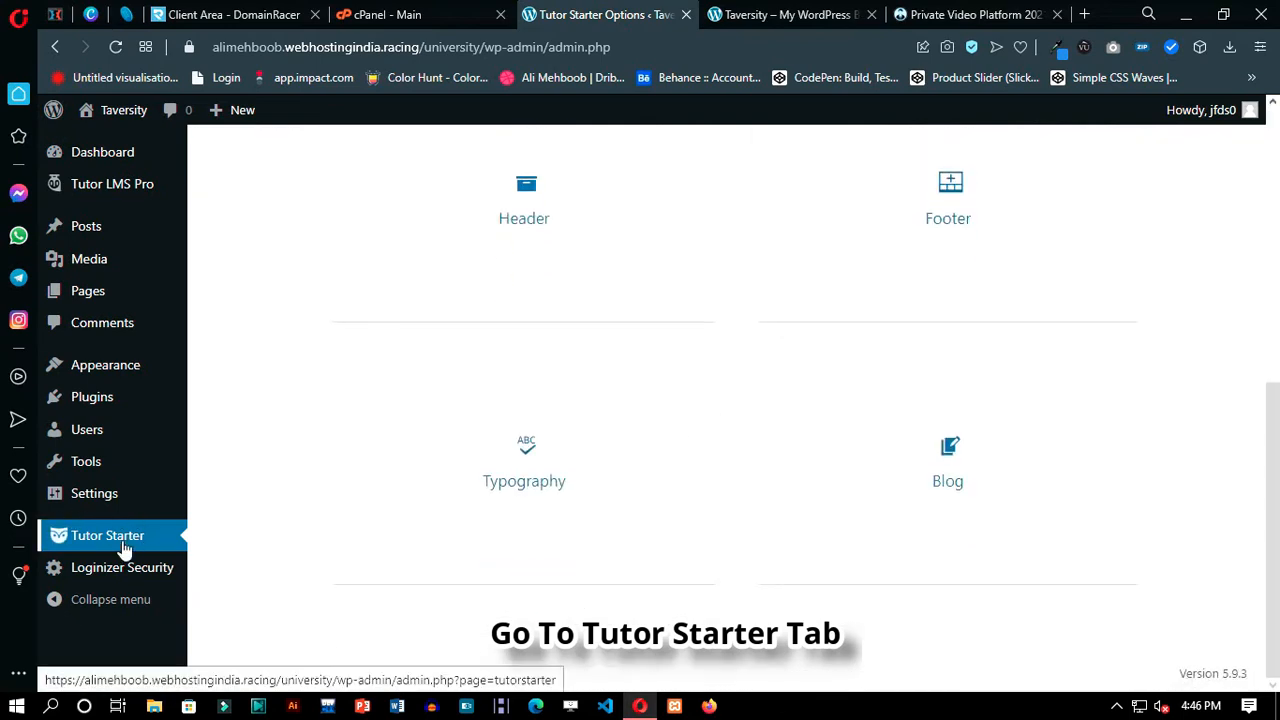
{"action": "scroll", "coordinate": [310, 443], "scroll_direction": "up", "scroll_amount": 3}
{"action": "scroll", "coordinate": [310, 443], "scroll_direction": "up", "scroll_amount": 3}
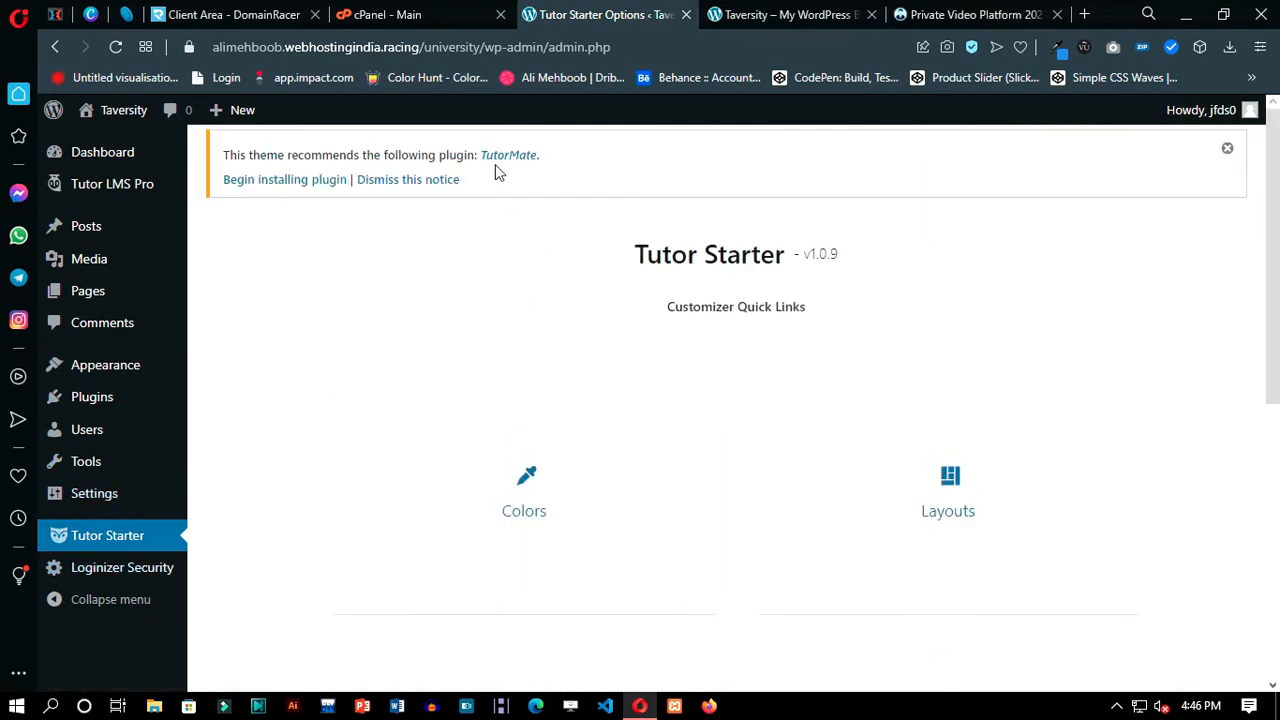
- Install and activate the TutorMate plugin recommended by the theme
{"action": "left_click", "coordinate": [306, 183]}
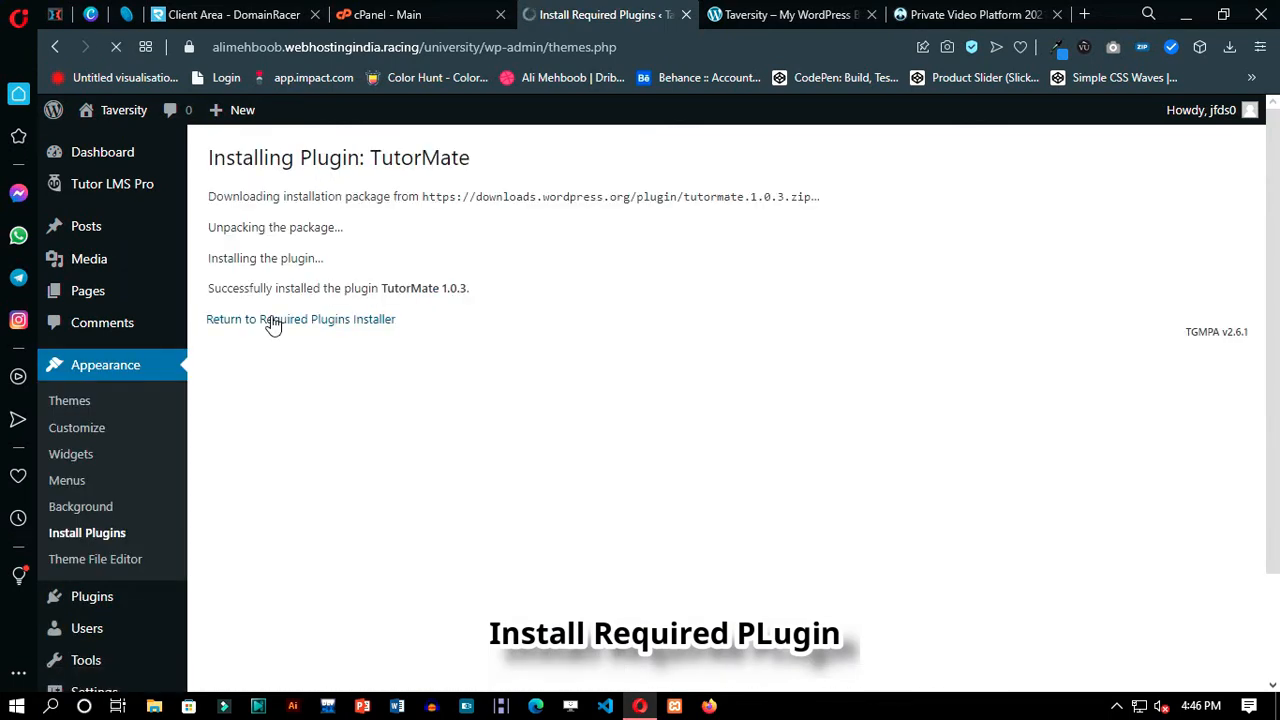
{"action": "left_click", "coordinate": [272, 320]}
{"action": "left_click", "coordinate": [271, 316]}
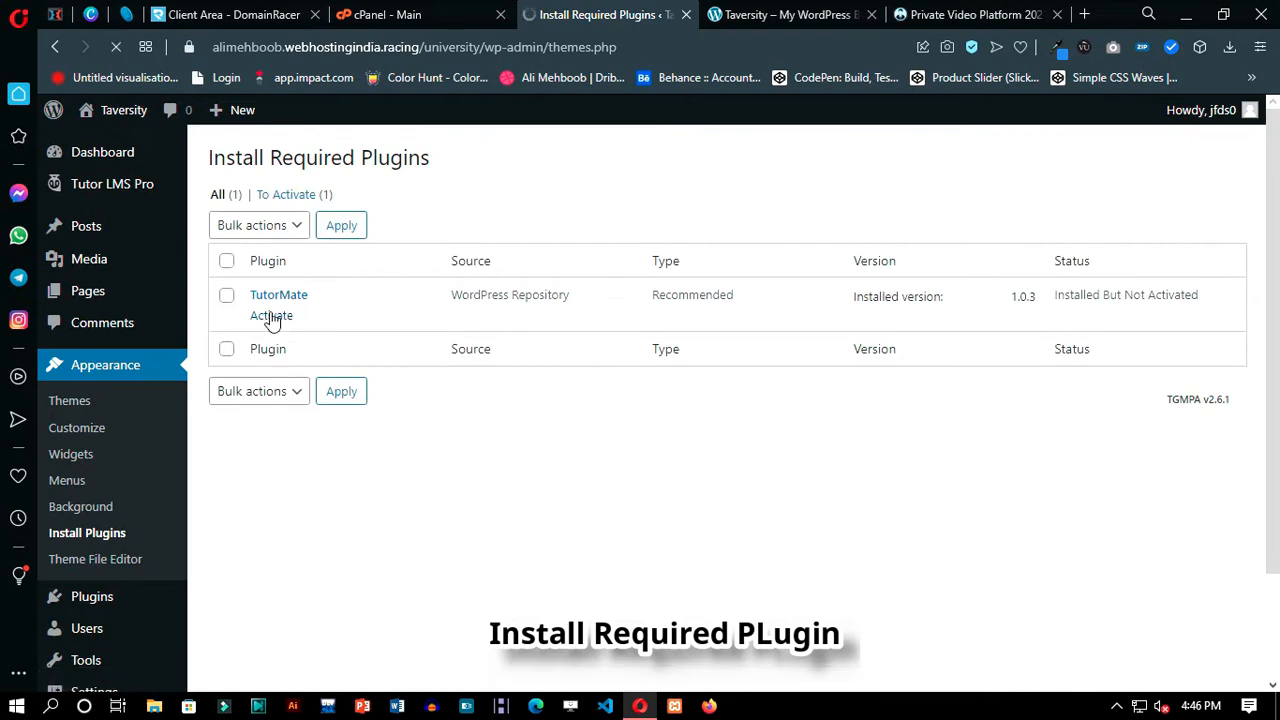
- Open the Tutor Starter theme's starter sites and locate the University template
{"action": "scroll", "coordinate": [166, 529], "scroll_direction": "down", "scroll_amount": 2}
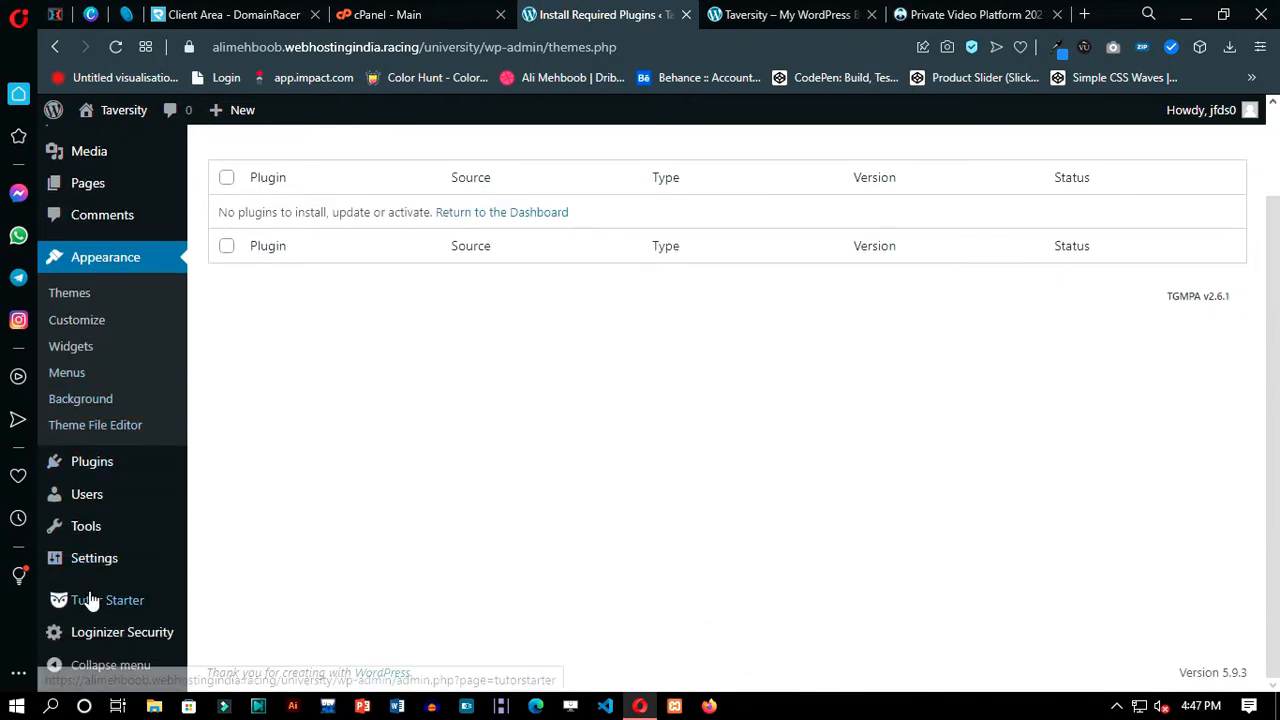
{"action": "left_click", "coordinate": [97, 598]}
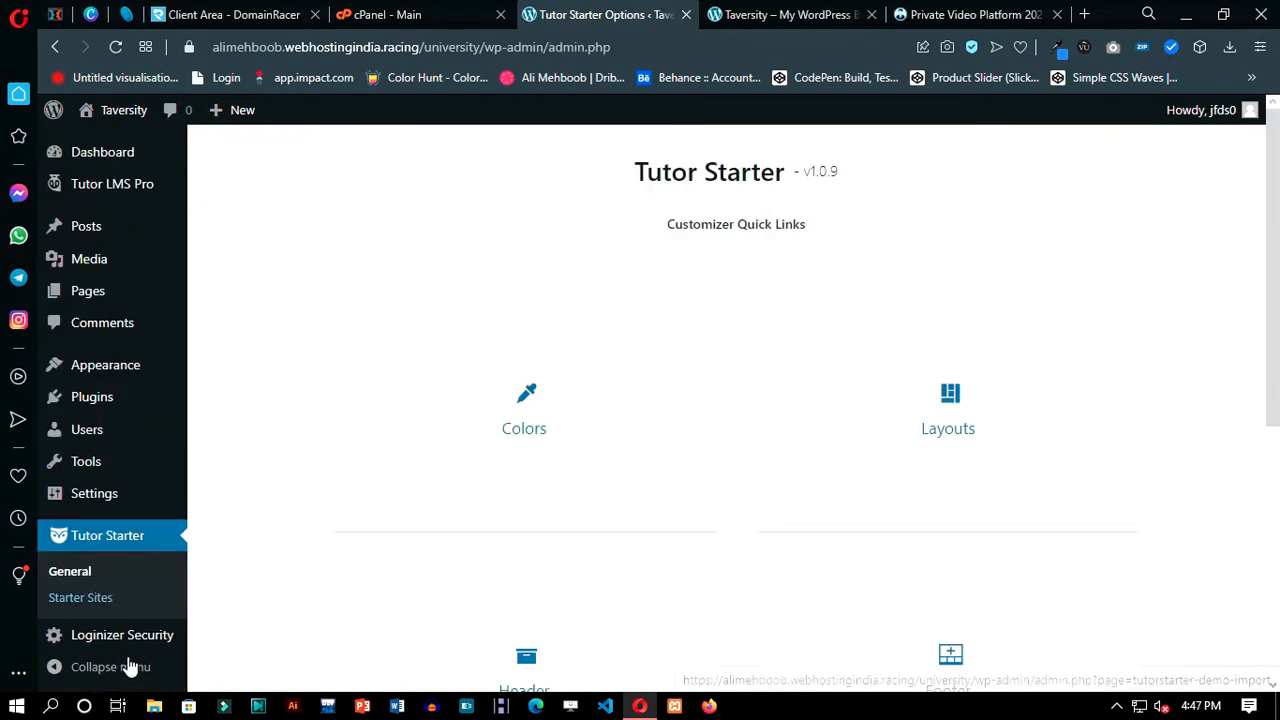
{"action": "scroll", "coordinate": [97, 600], "scroll_direction": "down", "scroll_amount": 2}
{"action": "left_click", "coordinate": [81, 604]}
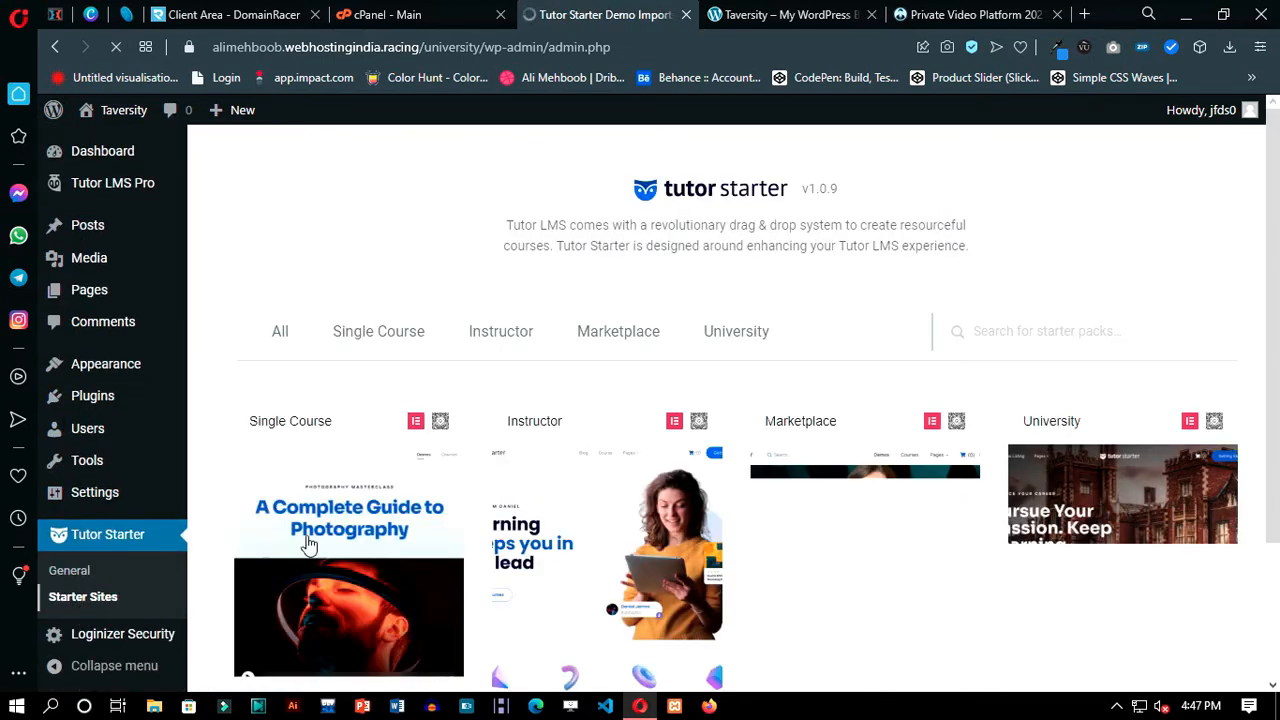
{"action": "scroll", "coordinate": [306, 543], "scroll_direction": "down", "scroll_amount": 2}
{"action": "left_click_drag", "start_coordinate": [1091, 234], "coordinate": [1064, 236]}
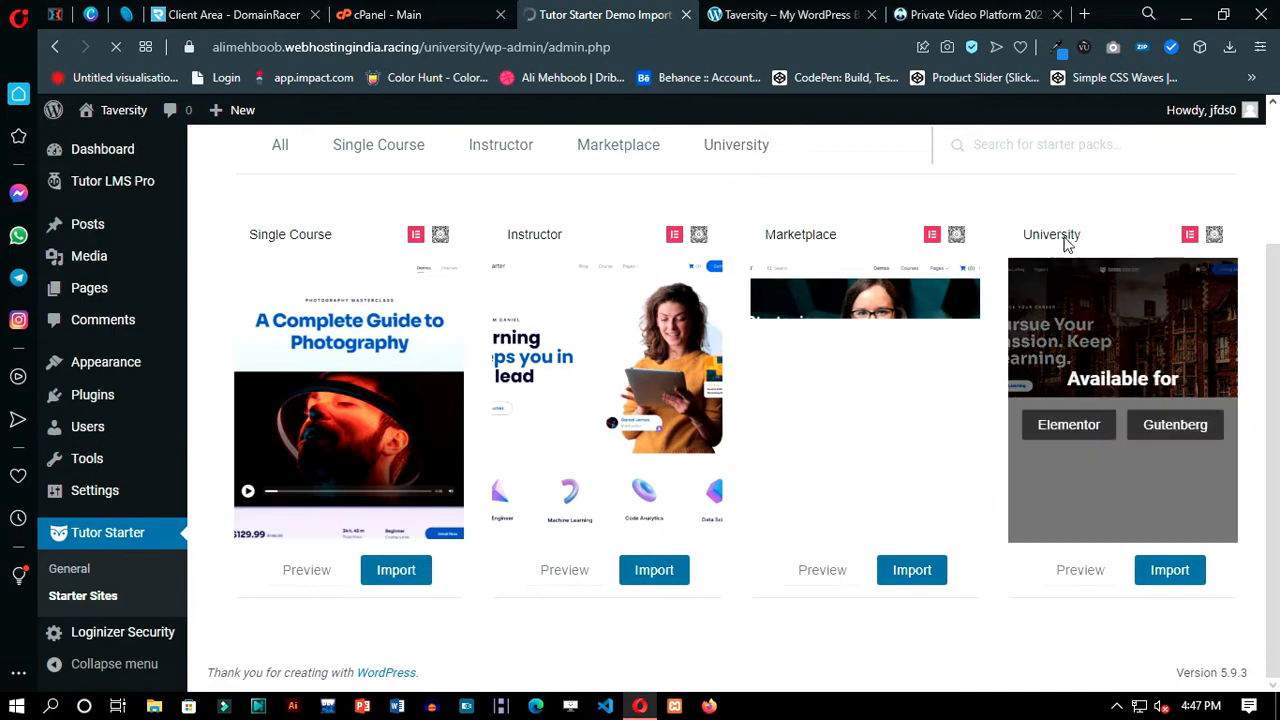
- Import the University starter site with Elementor as the builder, including its required plugins
{"action": "left_click", "coordinate": [1168, 571]}
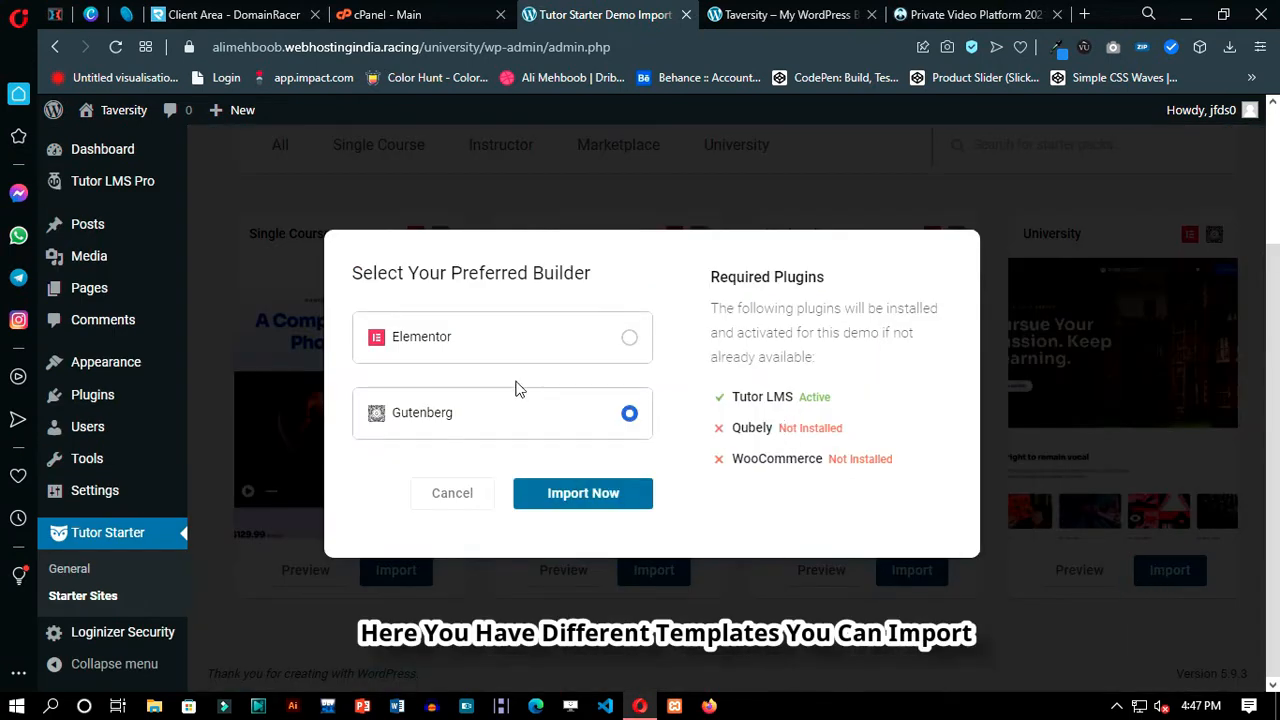
{"action": "left_click", "coordinate": [628, 339]}
{"action": "left_click_drag", "start_coordinate": [868, 402], "coordinate": [729, 400]}
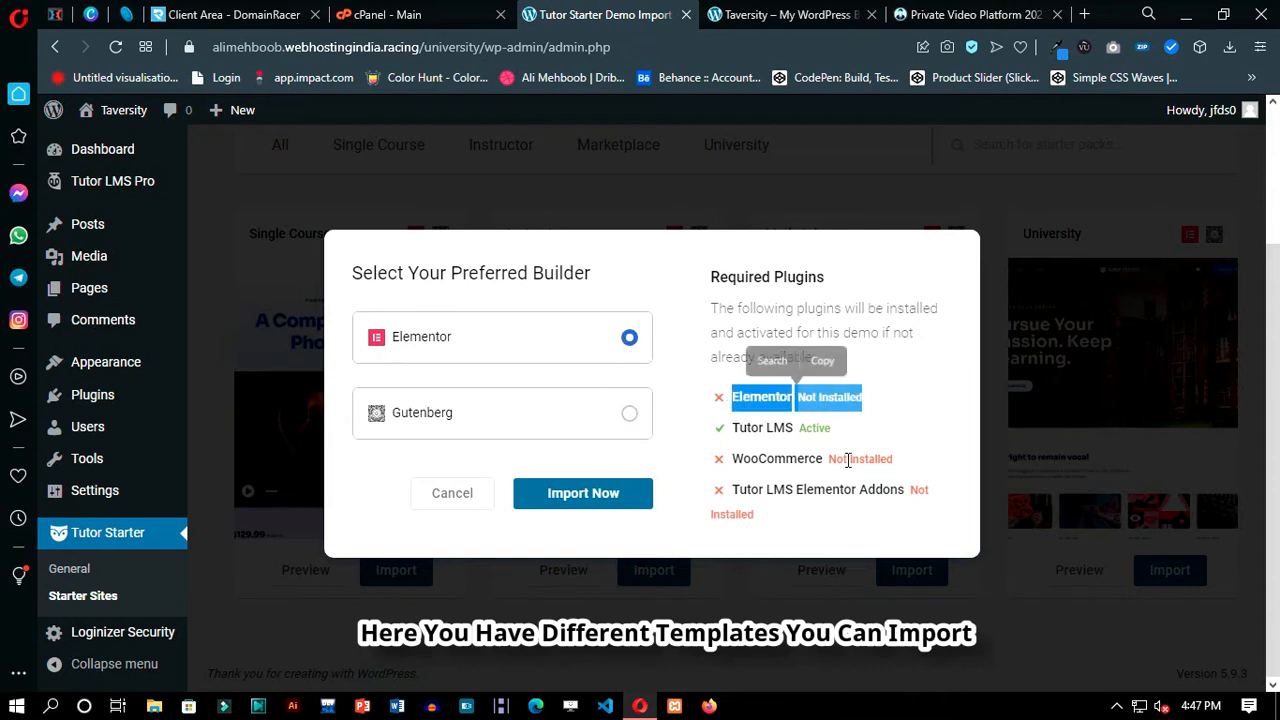
{"action": "left_click_drag", "start_coordinate": [895, 461], "coordinate": [720, 464]}
{"action": "left_click_drag", "start_coordinate": [935, 500], "coordinate": [732, 490]}
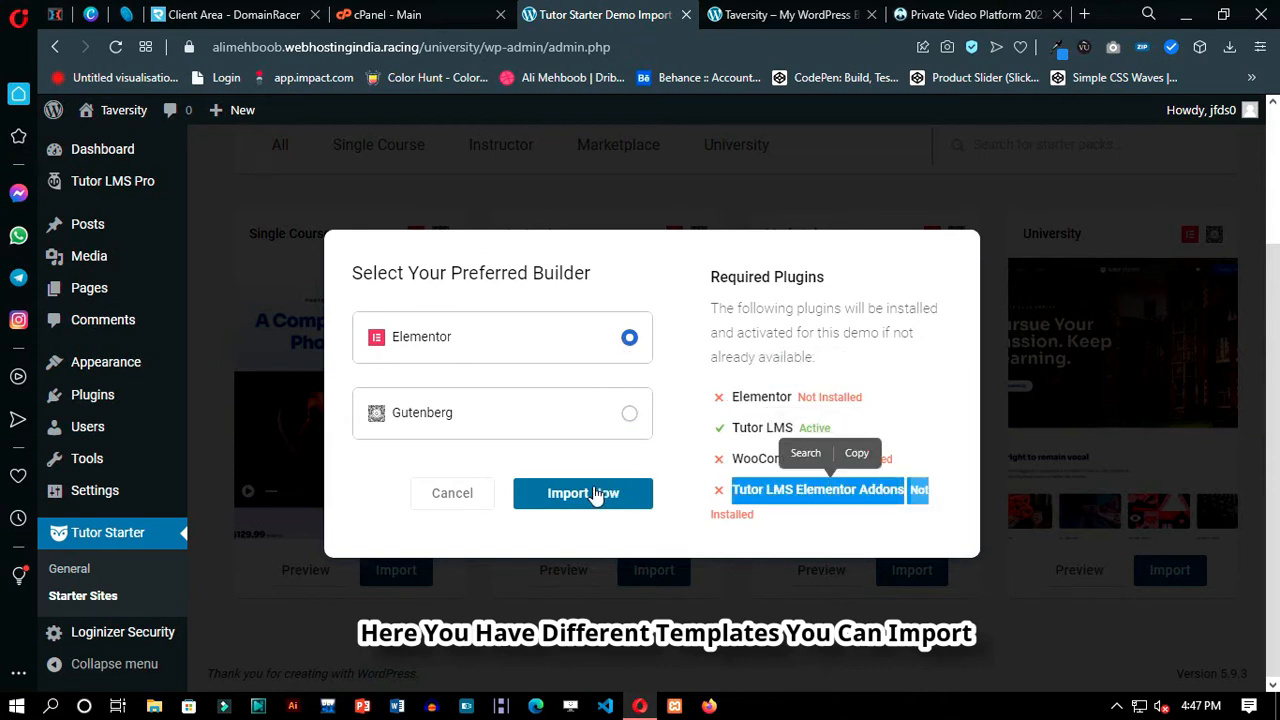
{"action": "left_click", "coordinate": [598, 490]}
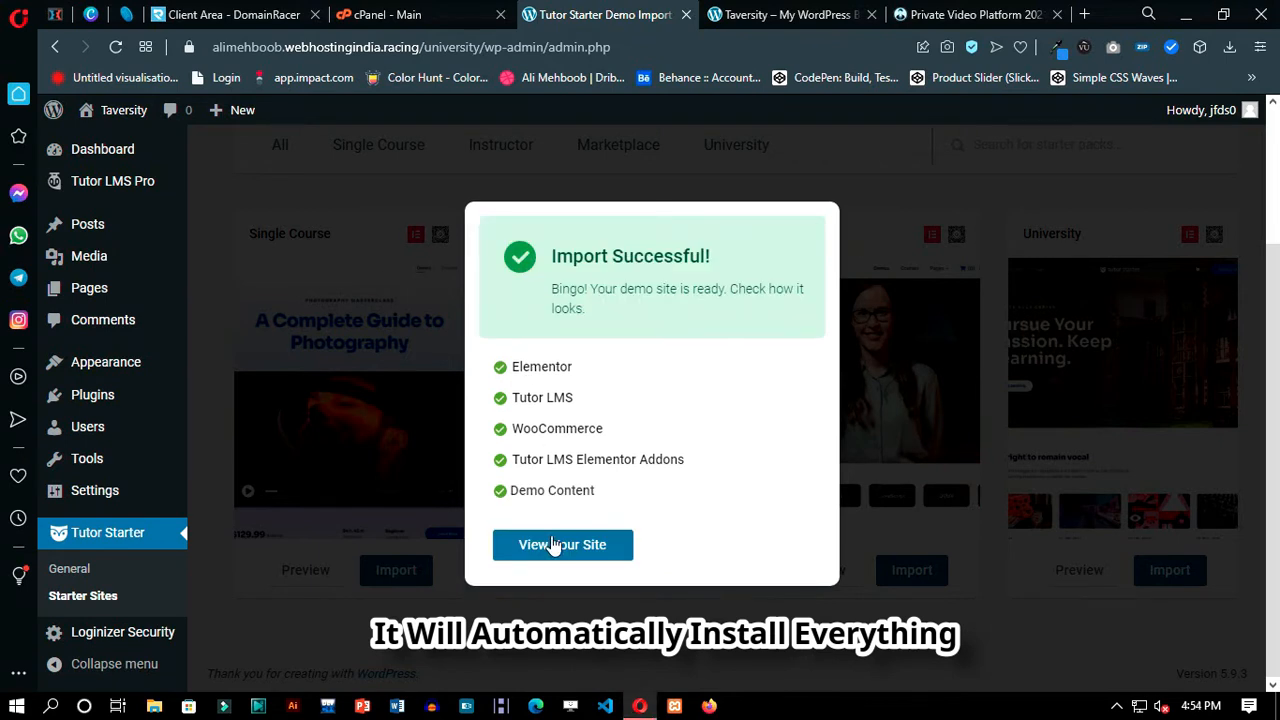
- View the imported Taversity website and examine its home page from the hero section through featured courses to the footer
{"action": "left_click", "coordinate": [590, 560]}
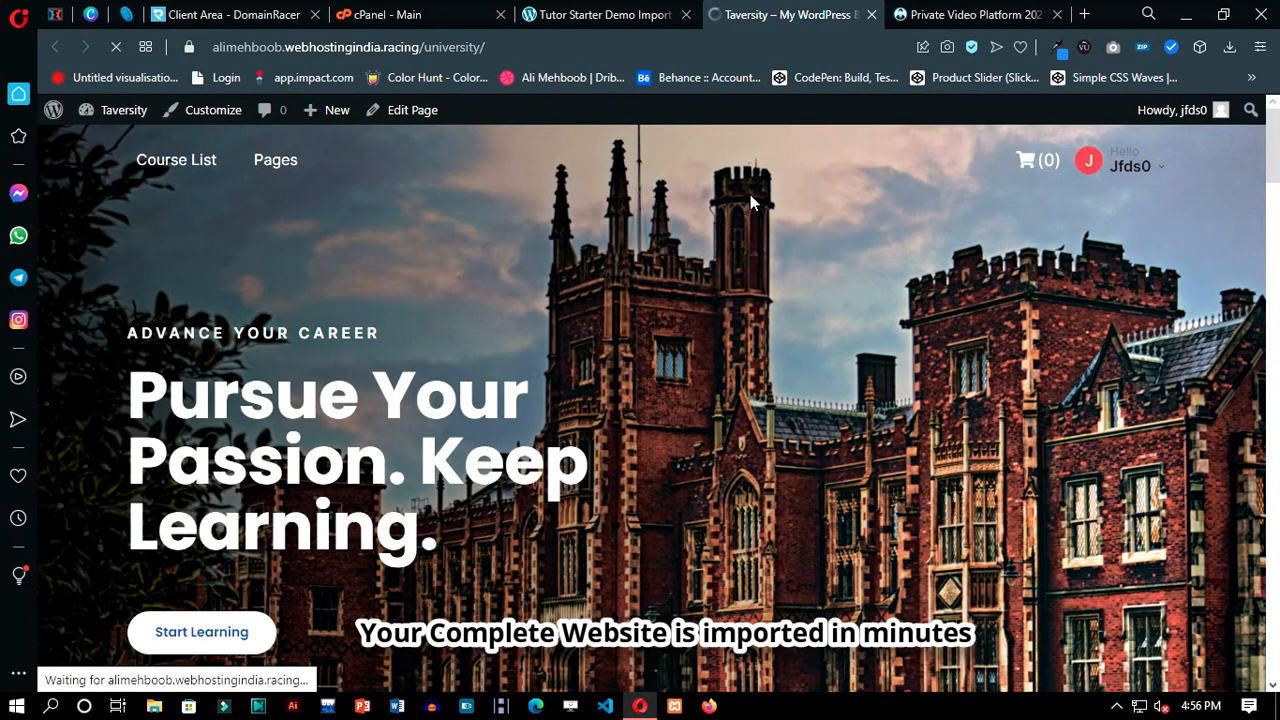
{"action": "scroll", "coordinate": [846, 278], "scroll_direction": "down", "scroll_amount": 3}
{"action": "scroll", "coordinate": [391, 349], "scroll_direction": "down", "scroll_amount": 5}
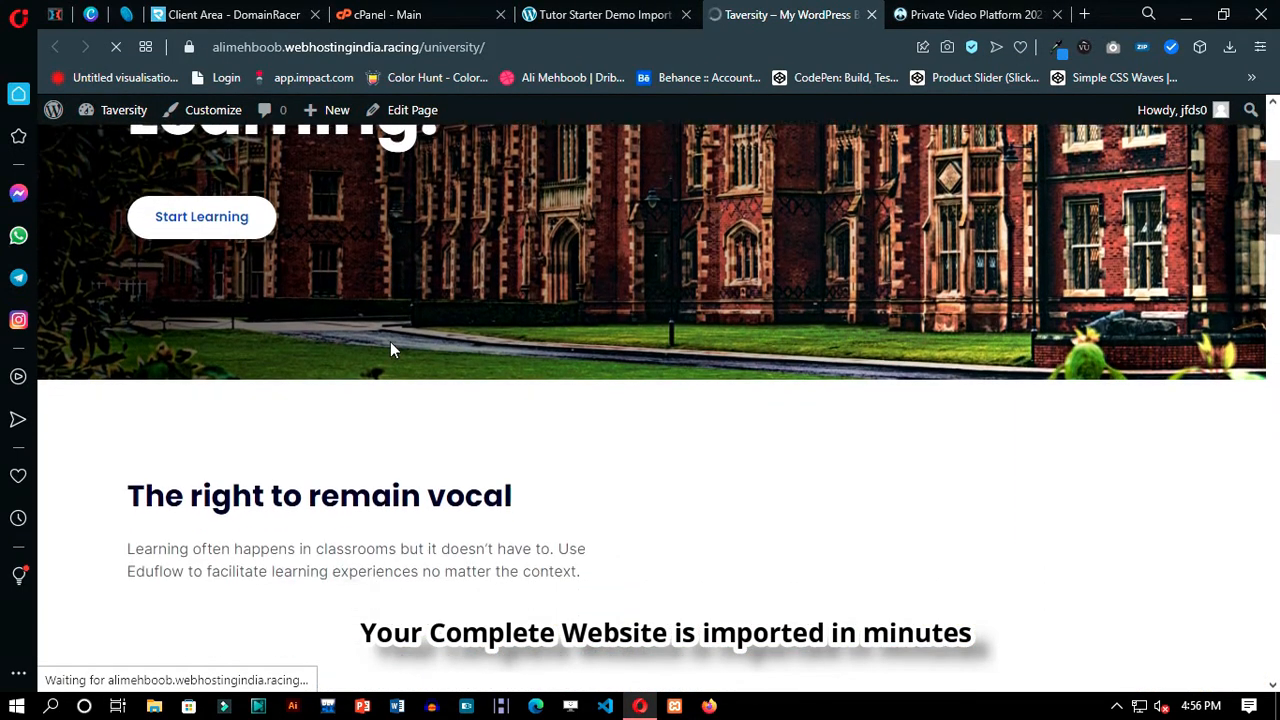
{"action": "scroll", "coordinate": [250, 292], "scroll_direction": "down", "scroll_amount": 5}
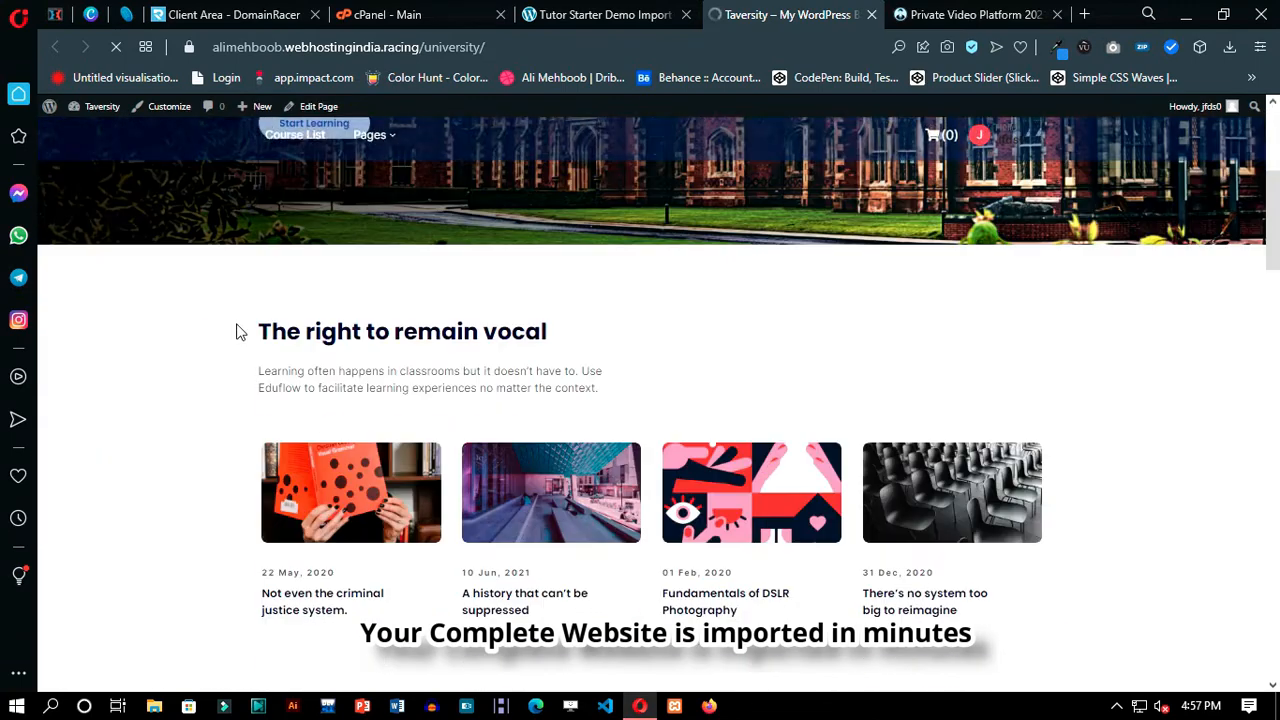
{"action": "scroll", "coordinate": [455, 277], "scroll_direction": "down", "scroll_amount": 7}
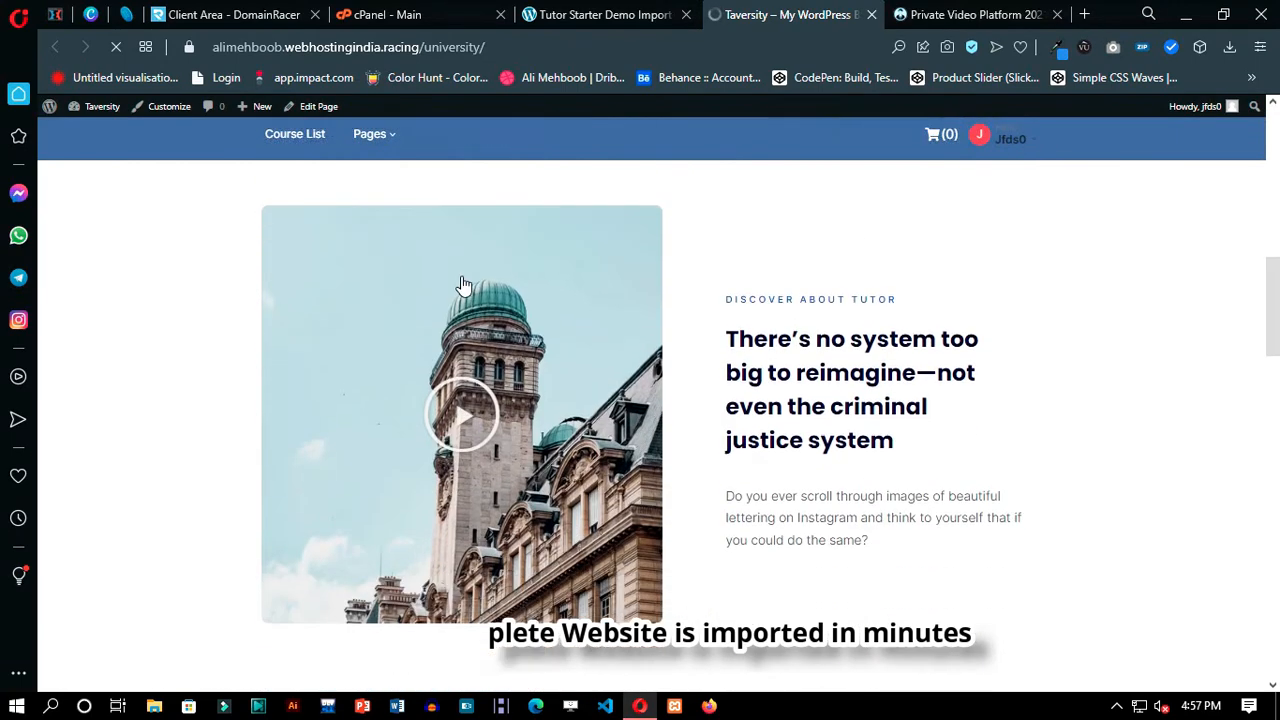
{"action": "scroll", "coordinate": [765, 370], "scroll_direction": "down", "scroll_amount": 4}
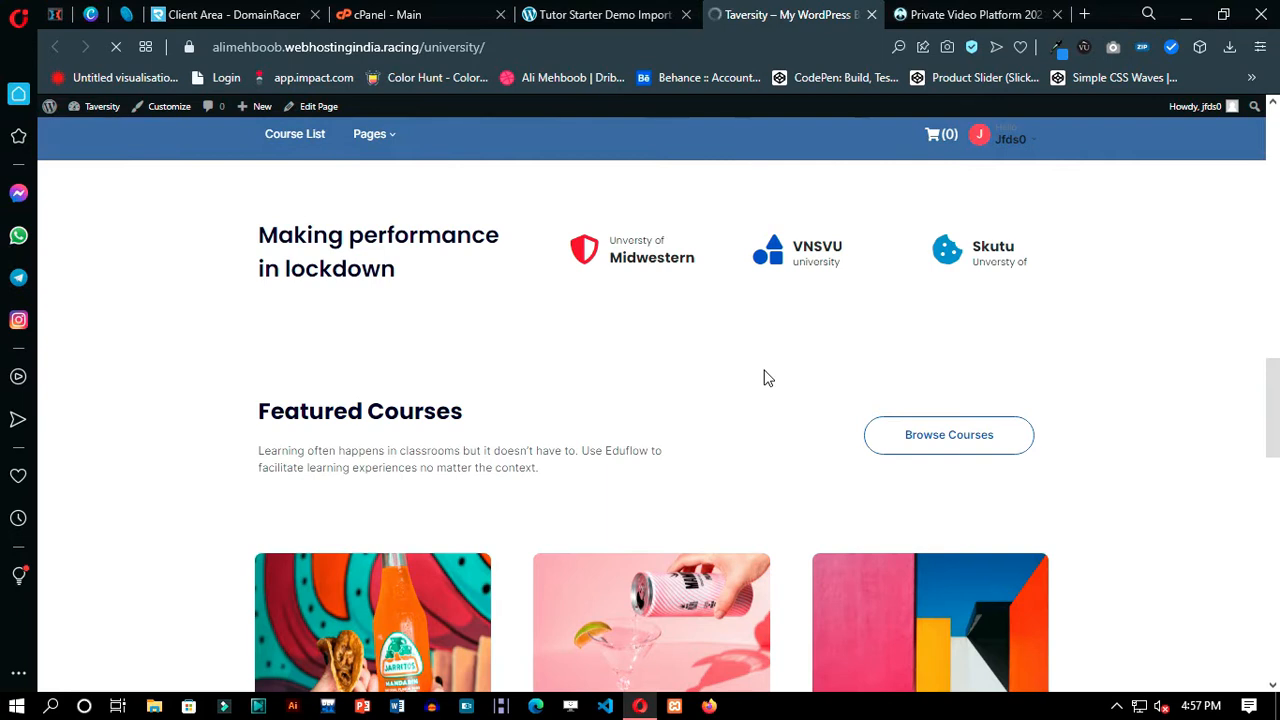
{"action": "scroll", "coordinate": [765, 377], "scroll_direction": "down", "scroll_amount": 4}
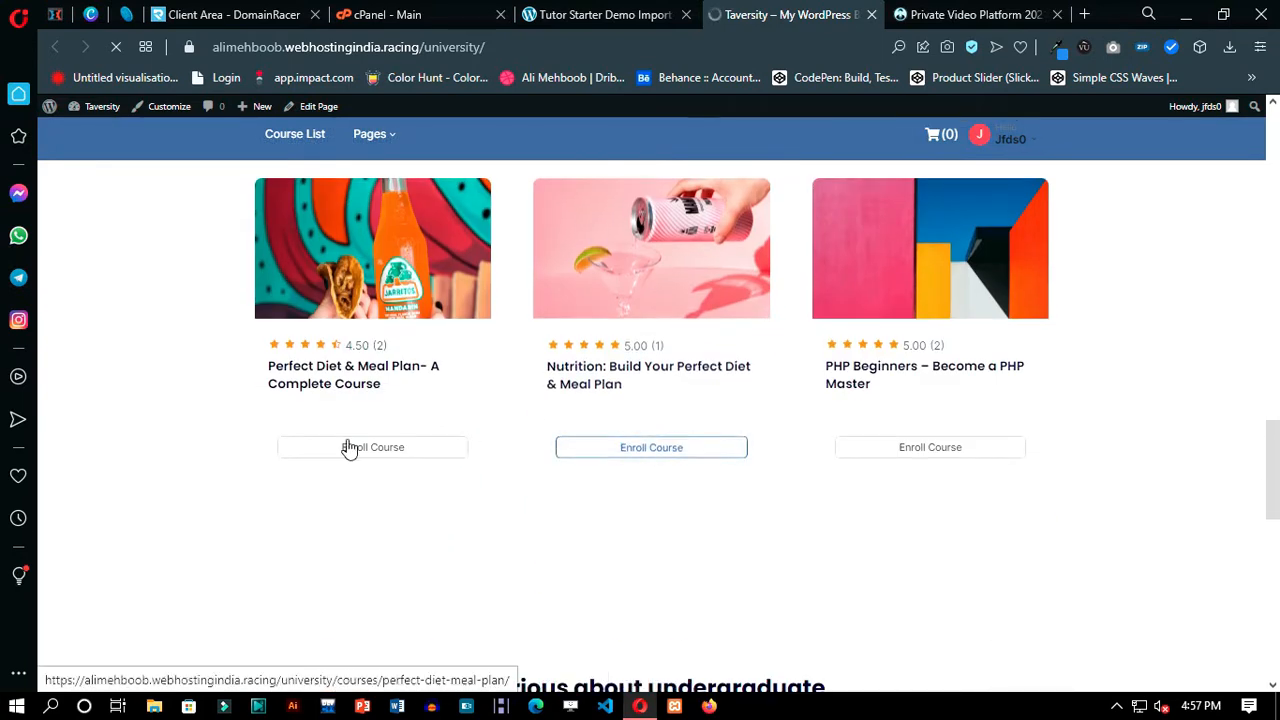
{"action": "scroll", "coordinate": [703, 443], "scroll_direction": "down", "scroll_amount": 8}
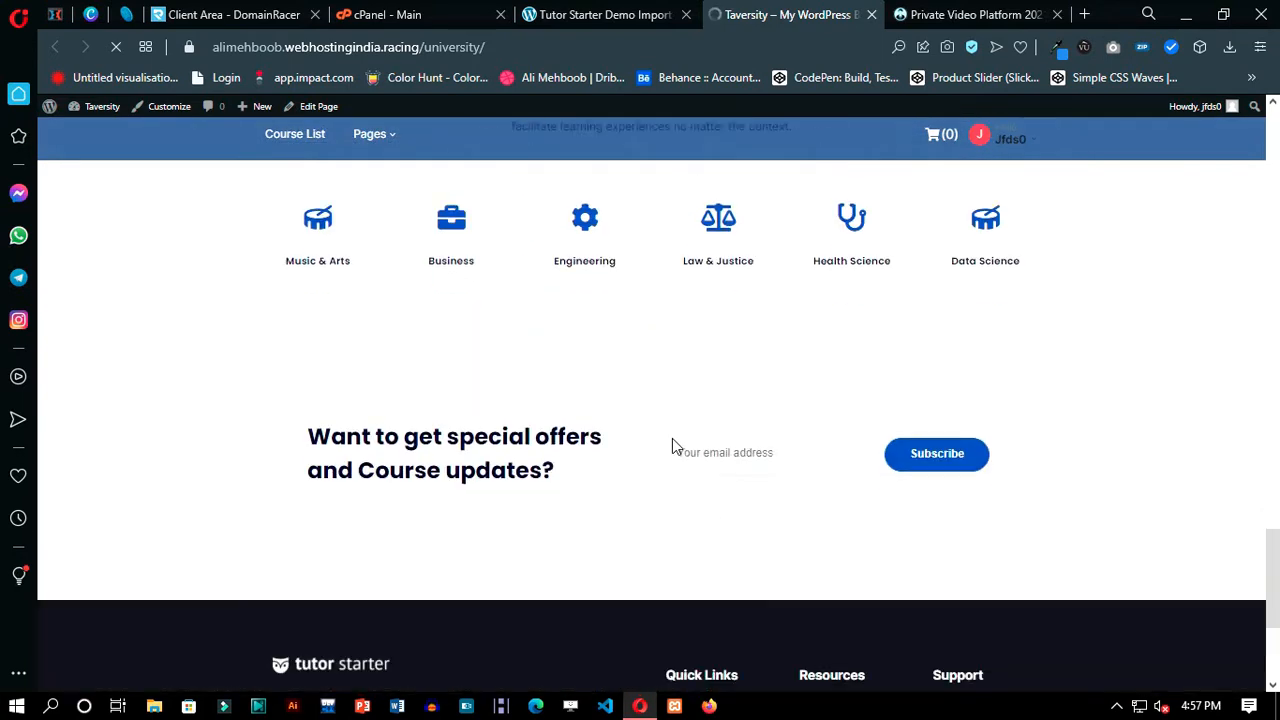
{"action": "scroll", "coordinate": [660, 446], "scroll_direction": "down", "scroll_amount": 3}
{"action": "scroll", "coordinate": [605, 473], "scroll_direction": "up", "scroll_amount": 10}
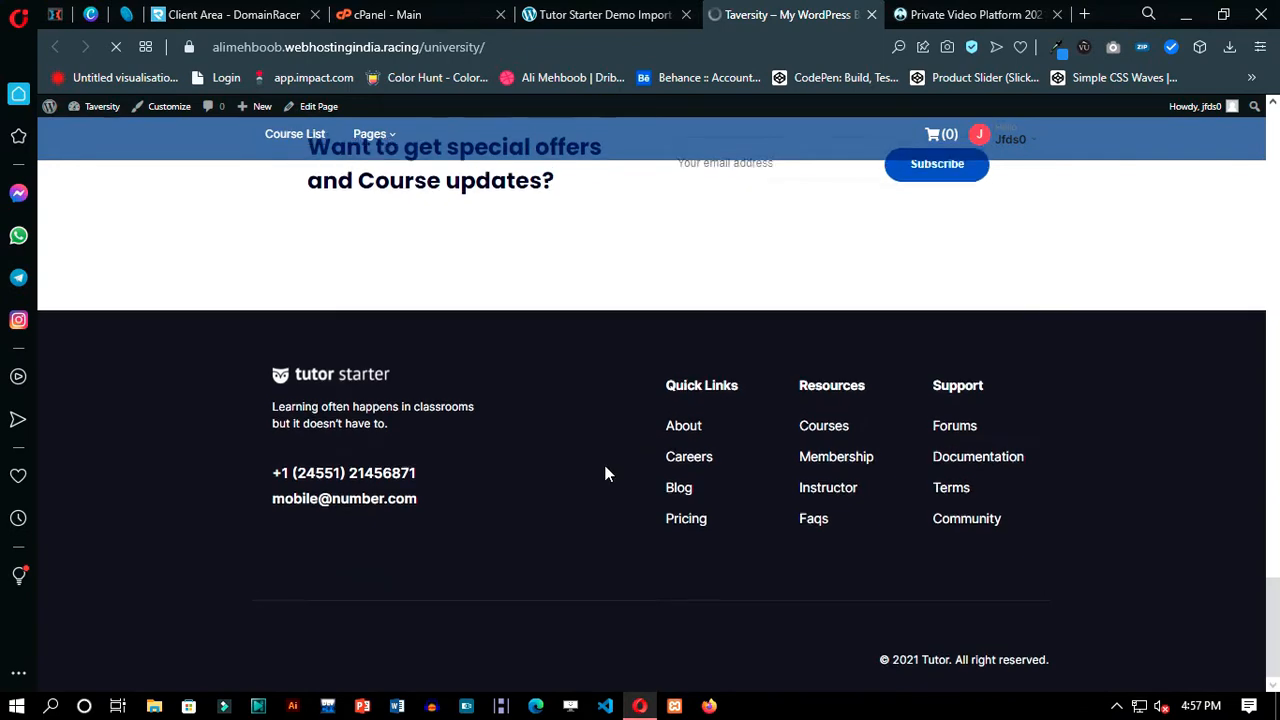
{"action": "scroll", "coordinate": [603, 472], "scroll_direction": "up", "scroll_amount": 15}
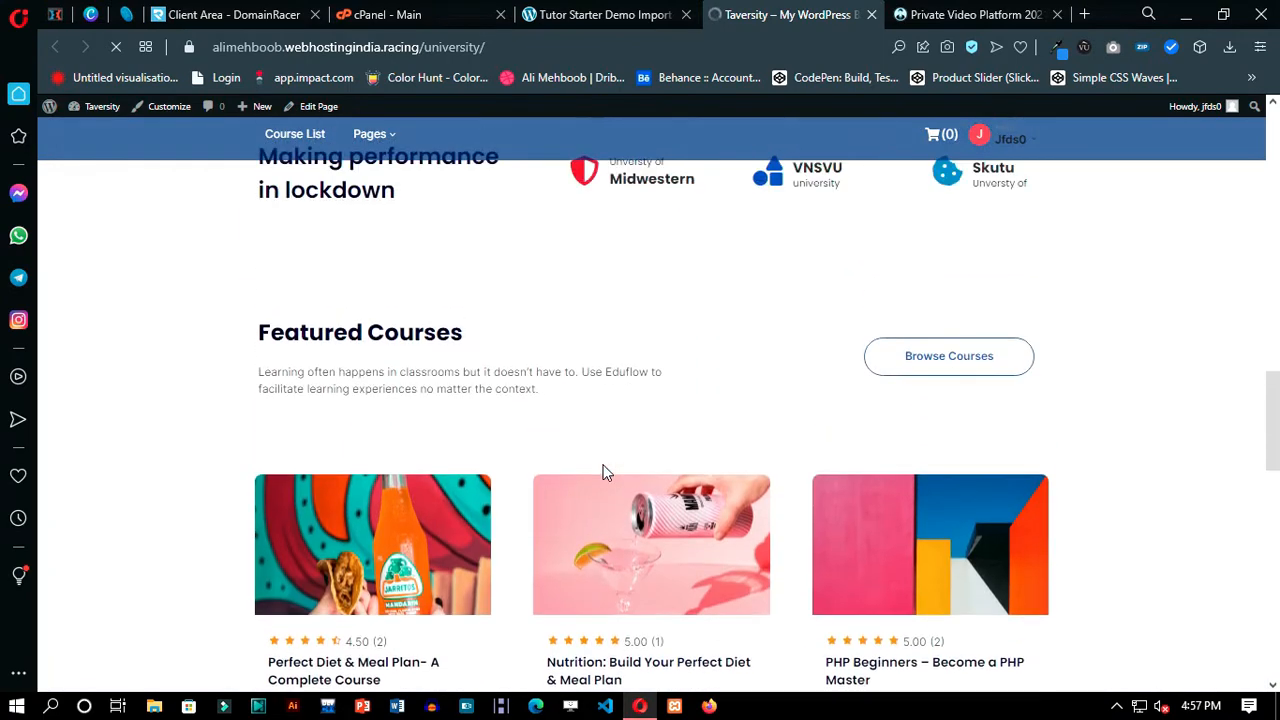
{"action": "scroll", "coordinate": [603, 472], "scroll_direction": "up", "scroll_amount": 10}
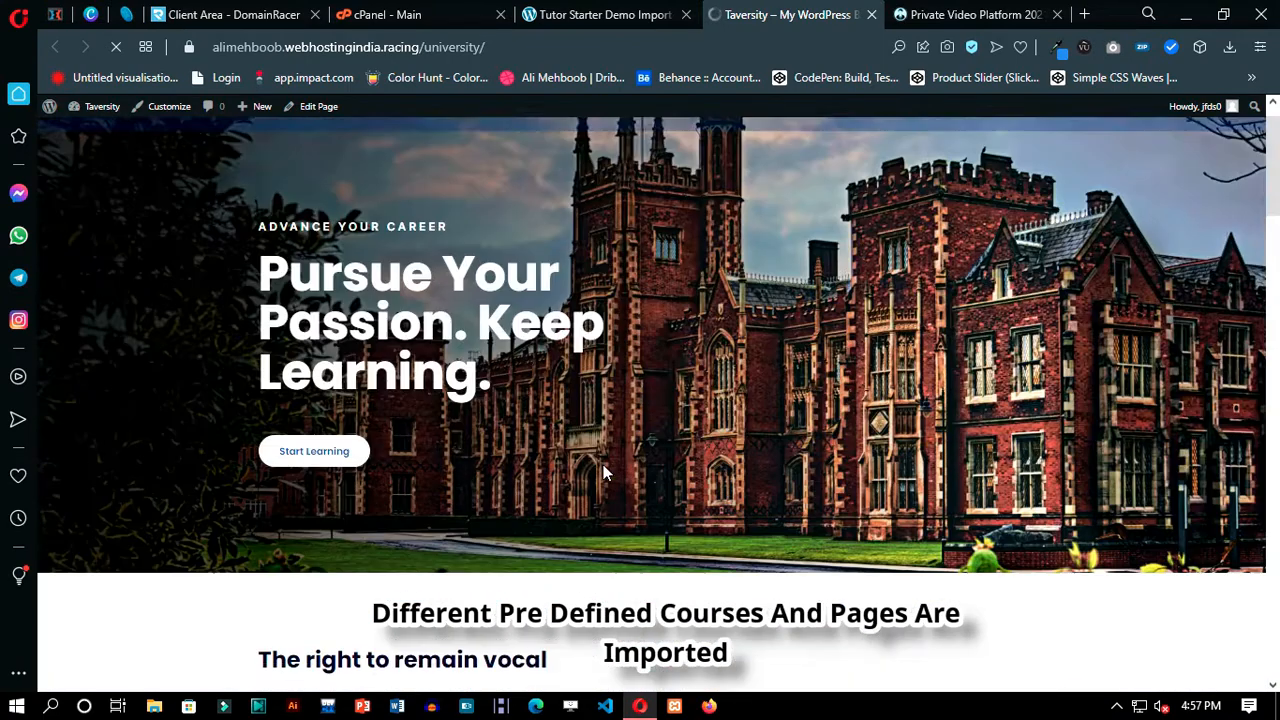
{"action": "mouse_move", "coordinate": [385, 145]}
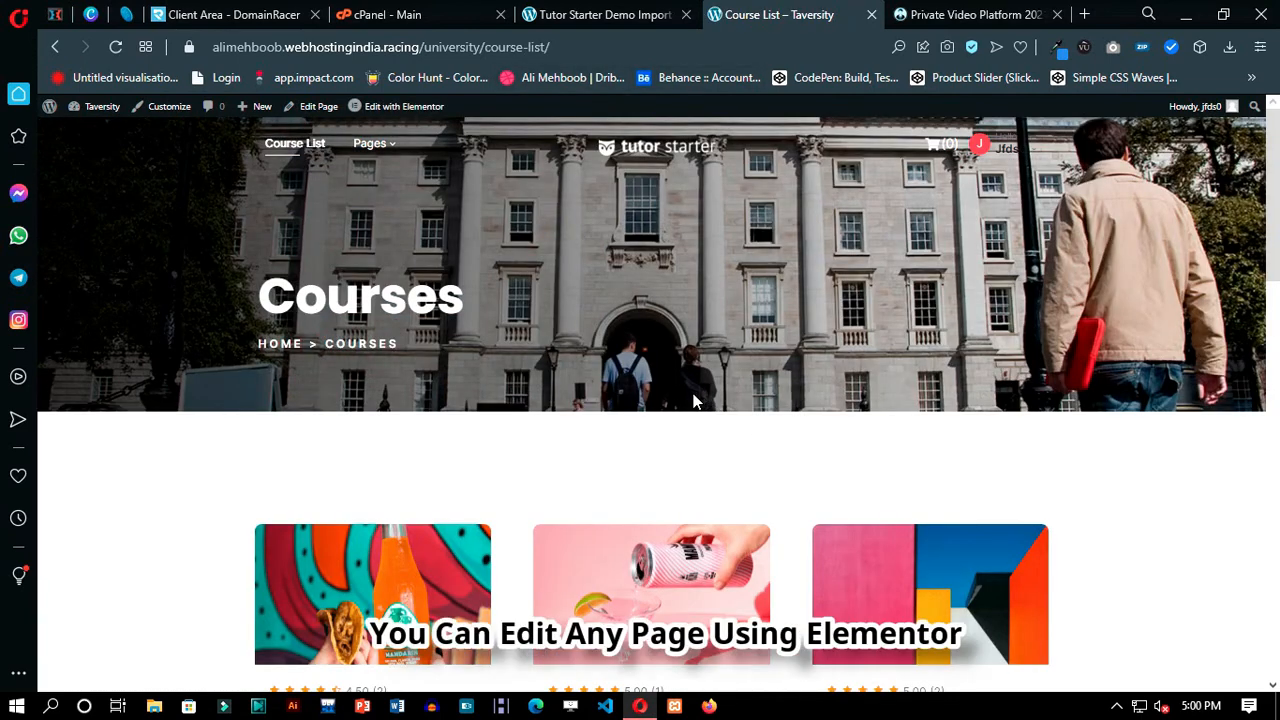
- Examine the Course List page from its course cards down to the page navigation
{"action": "scroll", "coordinate": [695, 400], "scroll_direction": "down", "scroll_amount": 6}
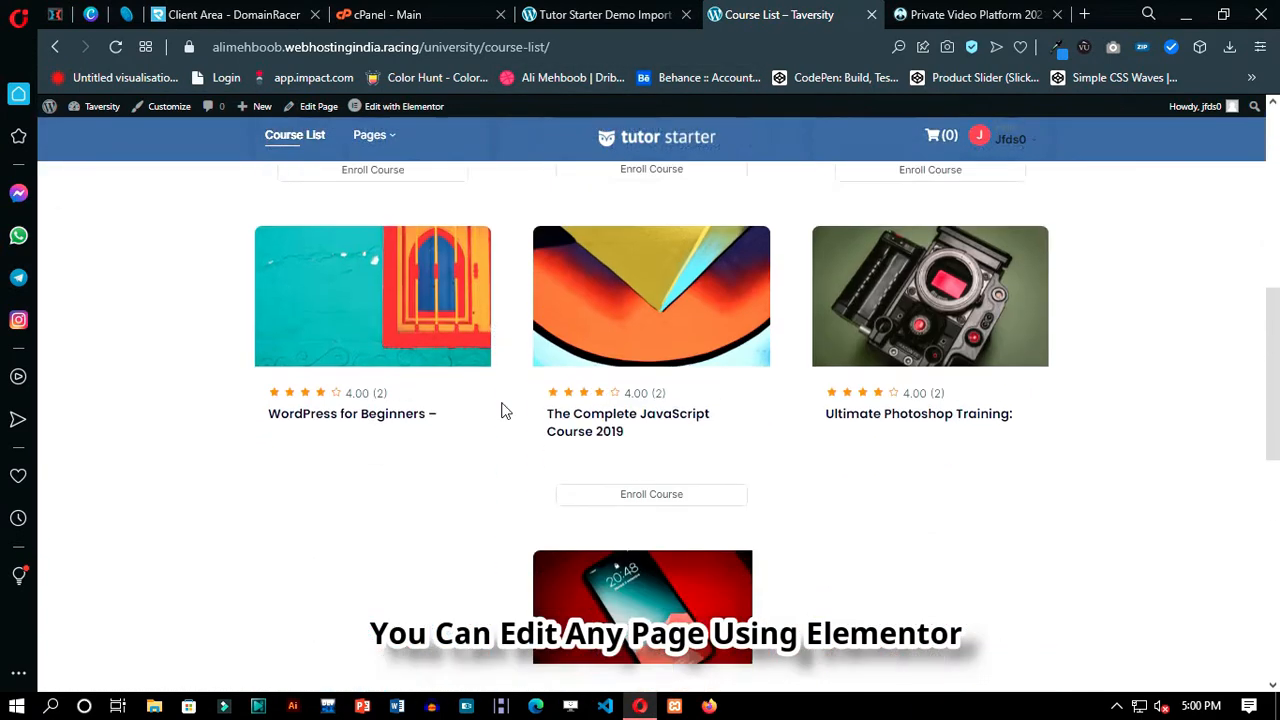
{"action": "scroll", "coordinate": [502, 410], "scroll_direction": "down", "scroll_amount": 7}
{"action": "scroll", "coordinate": [510, 410], "scroll_direction": "up", "scroll_amount": 3}
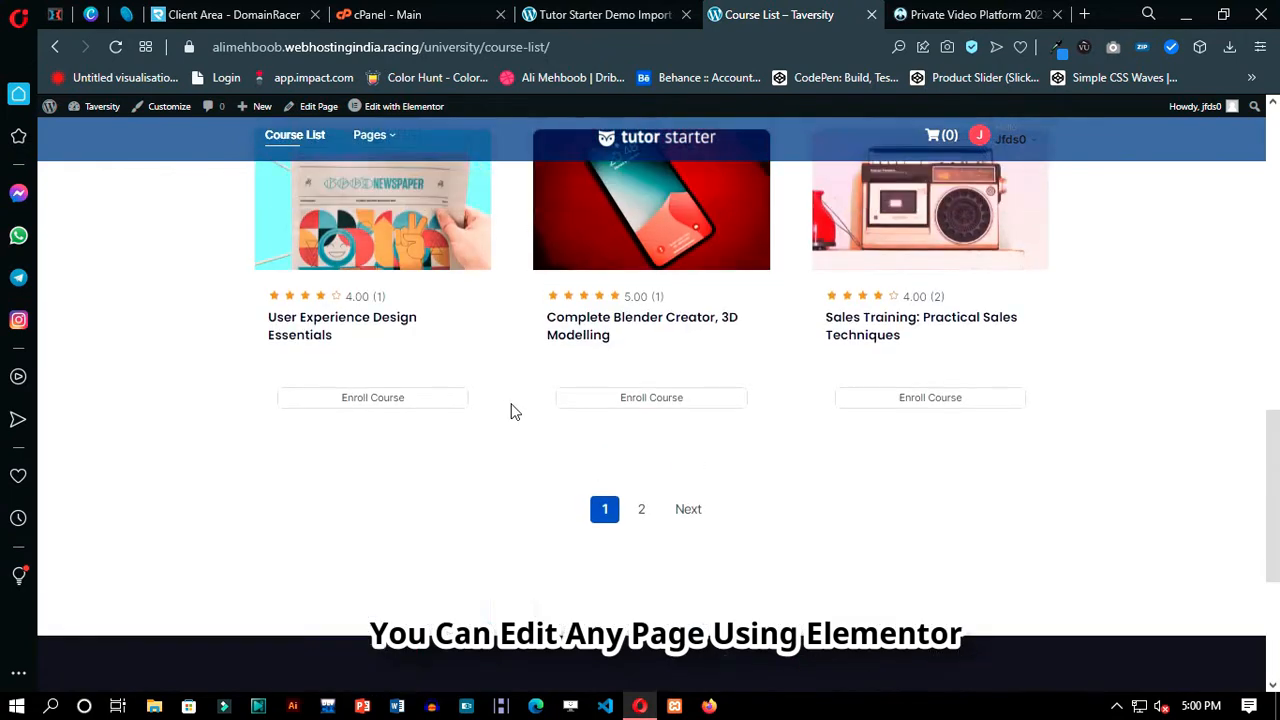
{"action": "scroll", "coordinate": [510, 410], "scroll_direction": "up", "scroll_amount": 4}
- Open the website's form for creating a new course from the account options
{"action": "mouse_move", "coordinate": [1010, 140]}
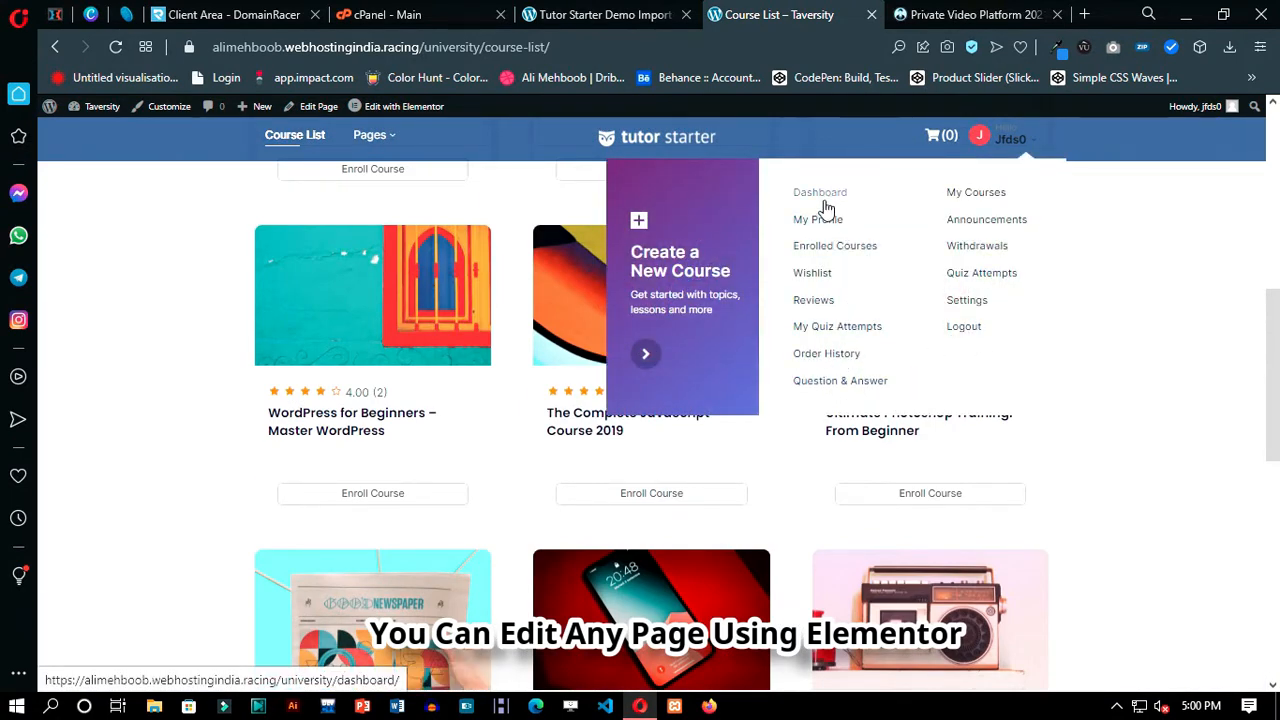
{"action": "scroll", "coordinate": [781, 320], "scroll_direction": "up", "scroll_amount": 4}
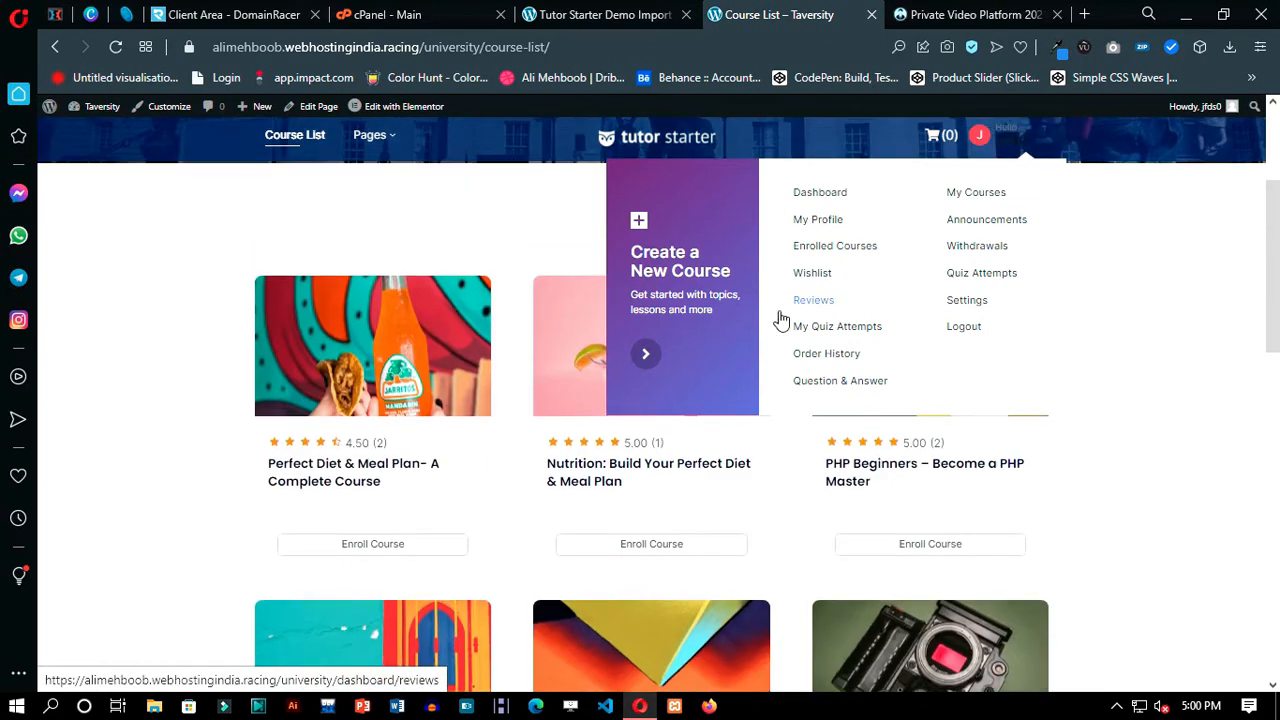
{"action": "left_click", "coordinate": [646, 354]}
{"action": "scroll", "coordinate": [754, 306], "scroll_direction": "up", "scroll_amount": 3}
- Dismiss the demo import dialog in the WordPress admin and open the Tutor LMS Pro Courses page
{"action": "left_click", "coordinate": [610, 12]}
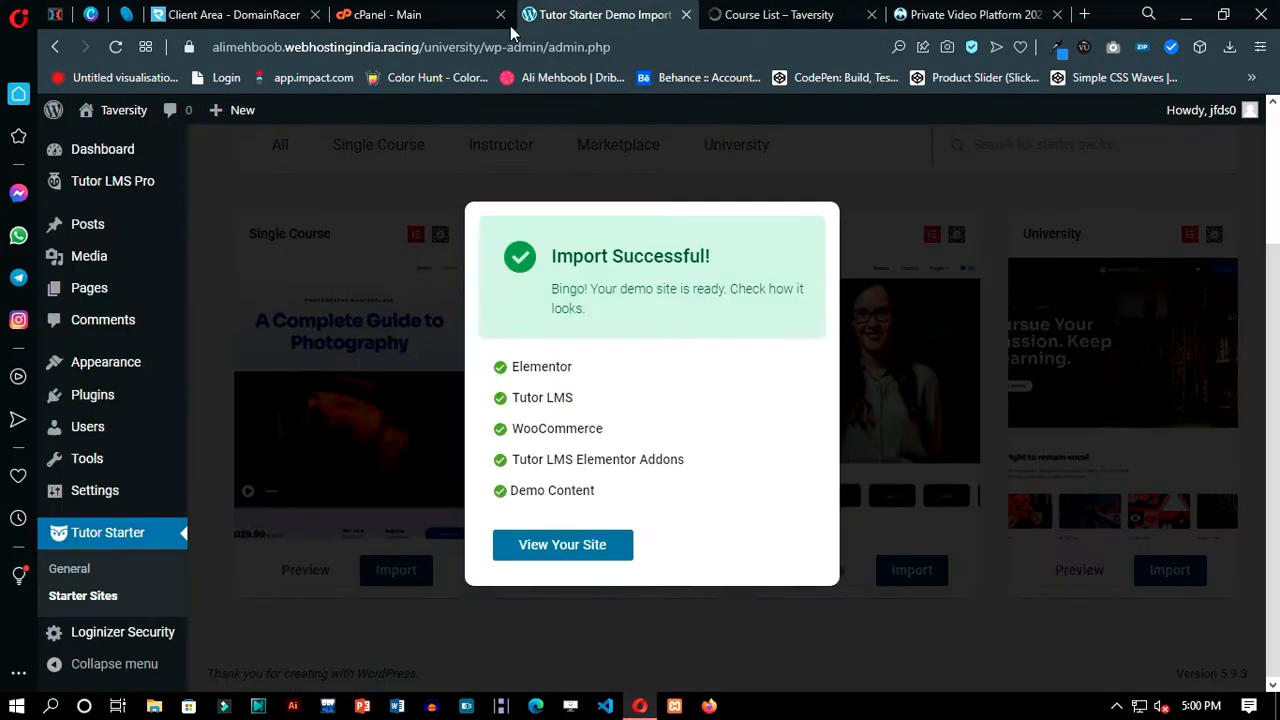
{"action": "left_click", "coordinate": [226, 393]}
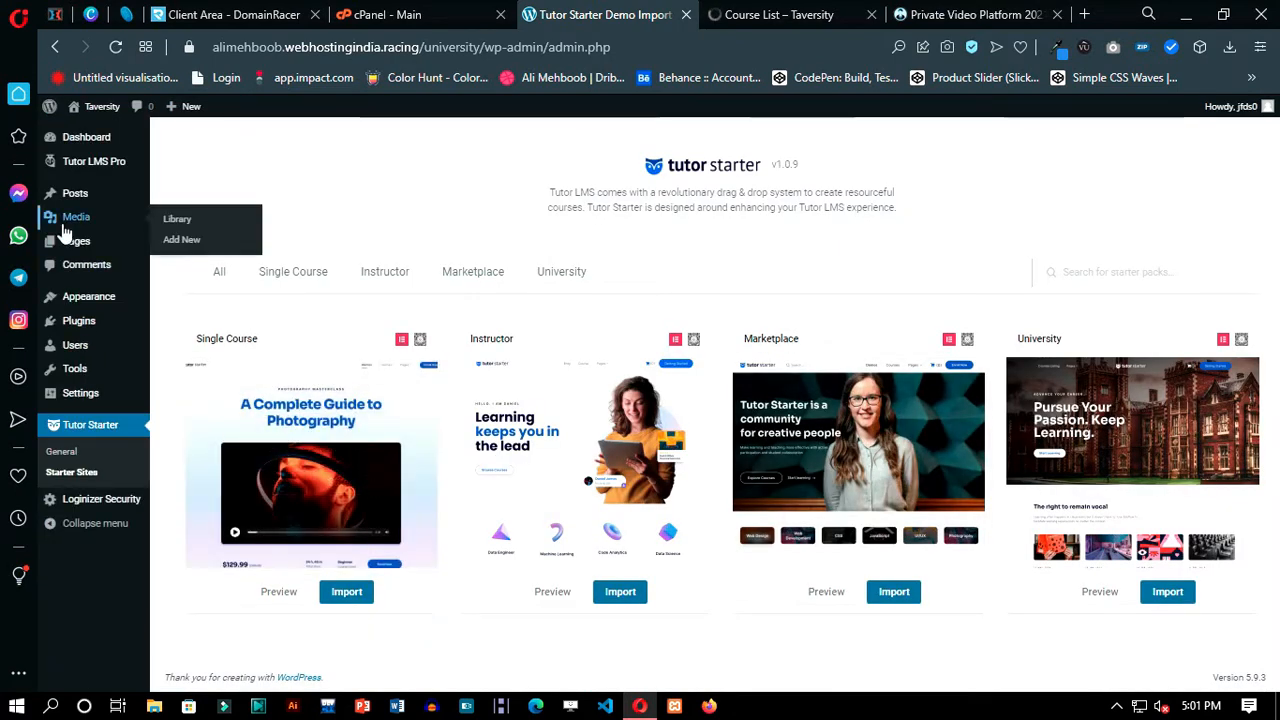
{"action": "mouse_move", "coordinate": [100, 167]}
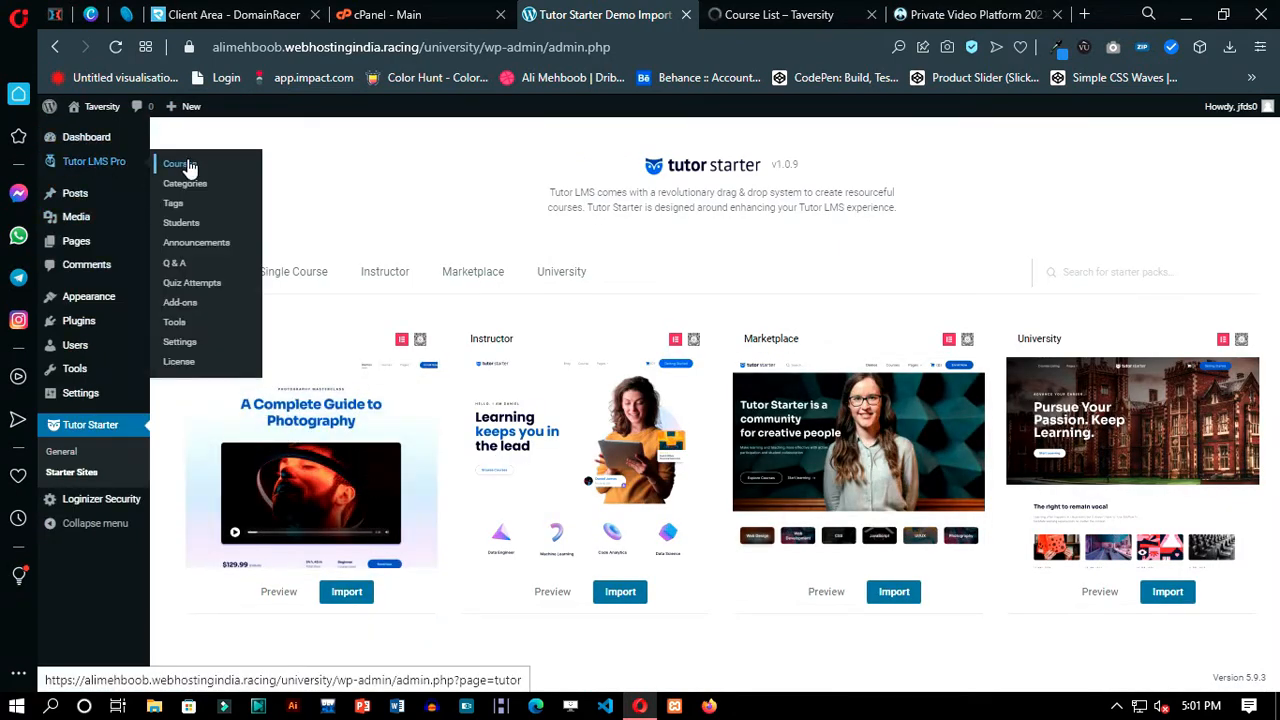
{"action": "left_click", "coordinate": [760, 14]}
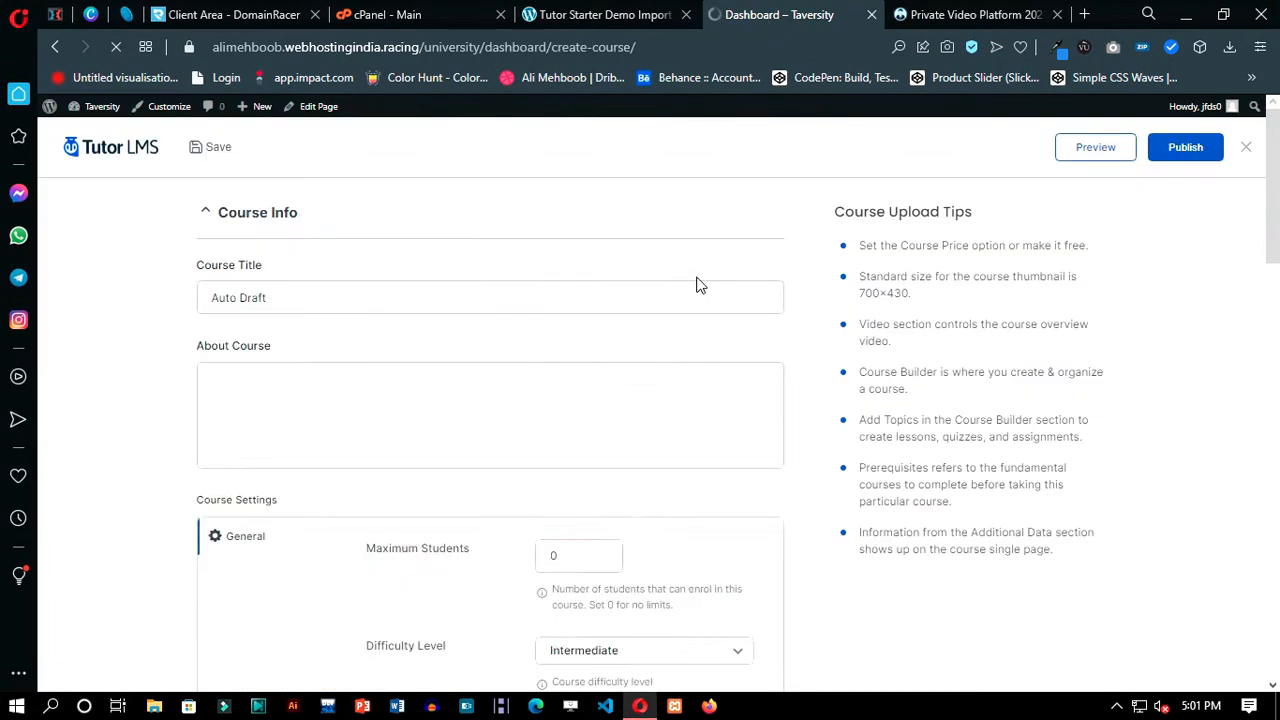
{"action": "left_click", "coordinate": [600, 14]}
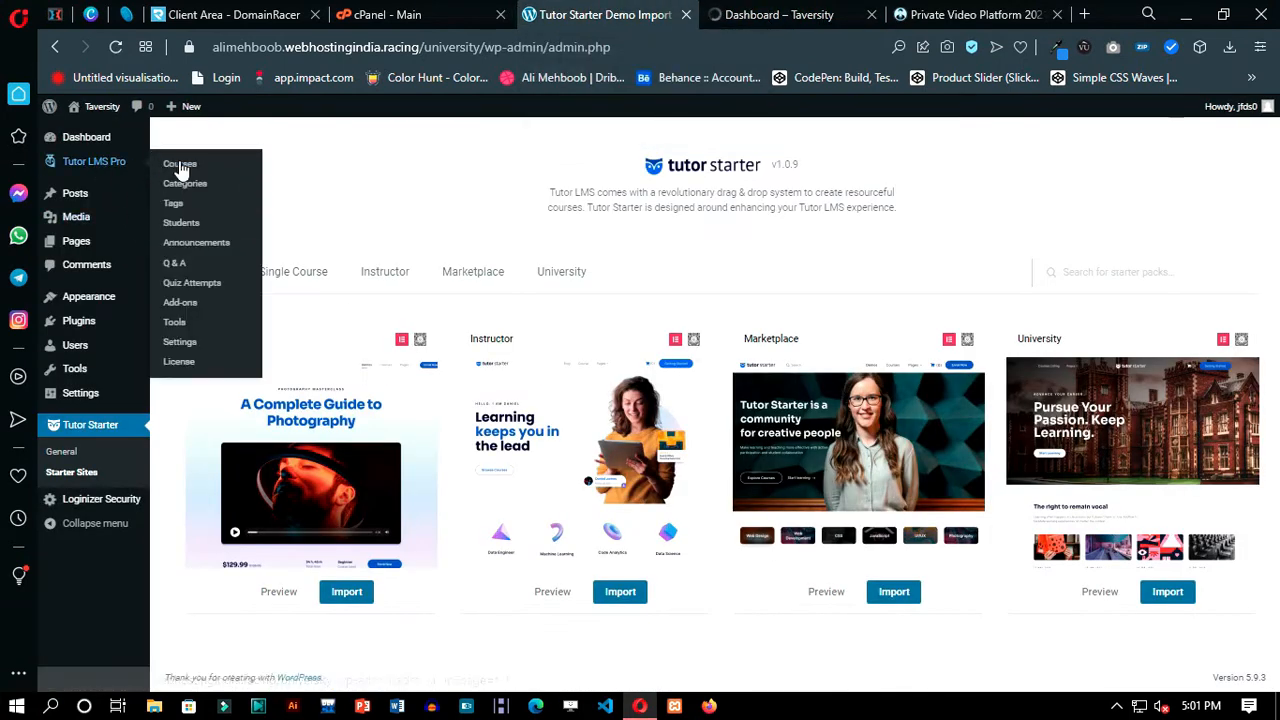
- Examine the website's course creation form from Course Info to the Course Tag field
{"action": "left_click", "coordinate": [780, 14]}
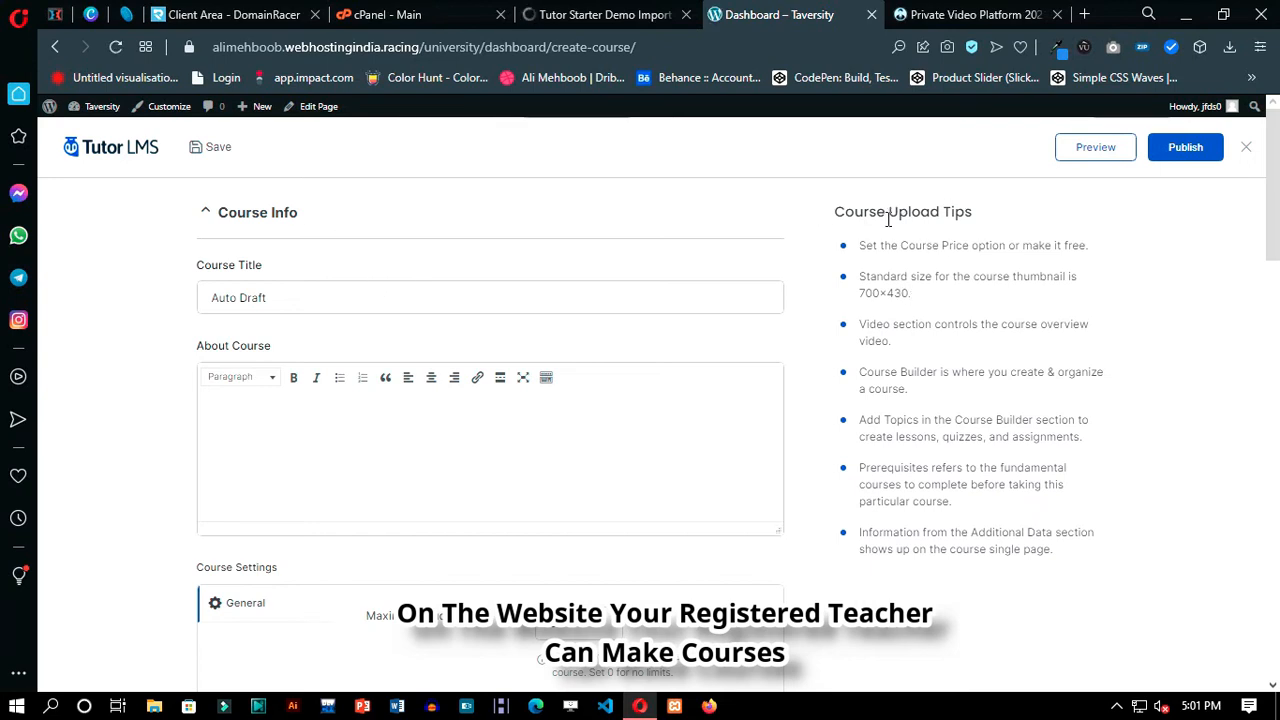
{"action": "scroll", "coordinate": [206, 271], "scroll_direction": "down", "scroll_amount": 6}
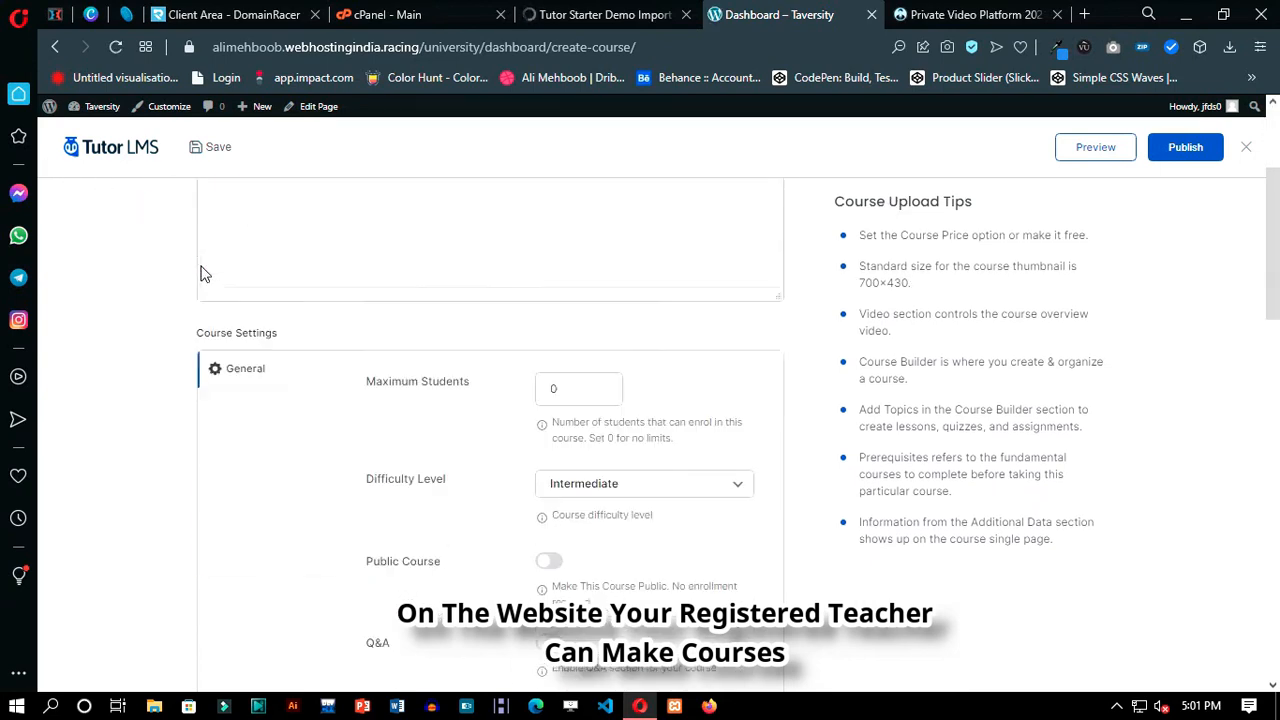
{"action": "scroll", "coordinate": [381, 365], "scroll_direction": "down", "scroll_amount": 8}
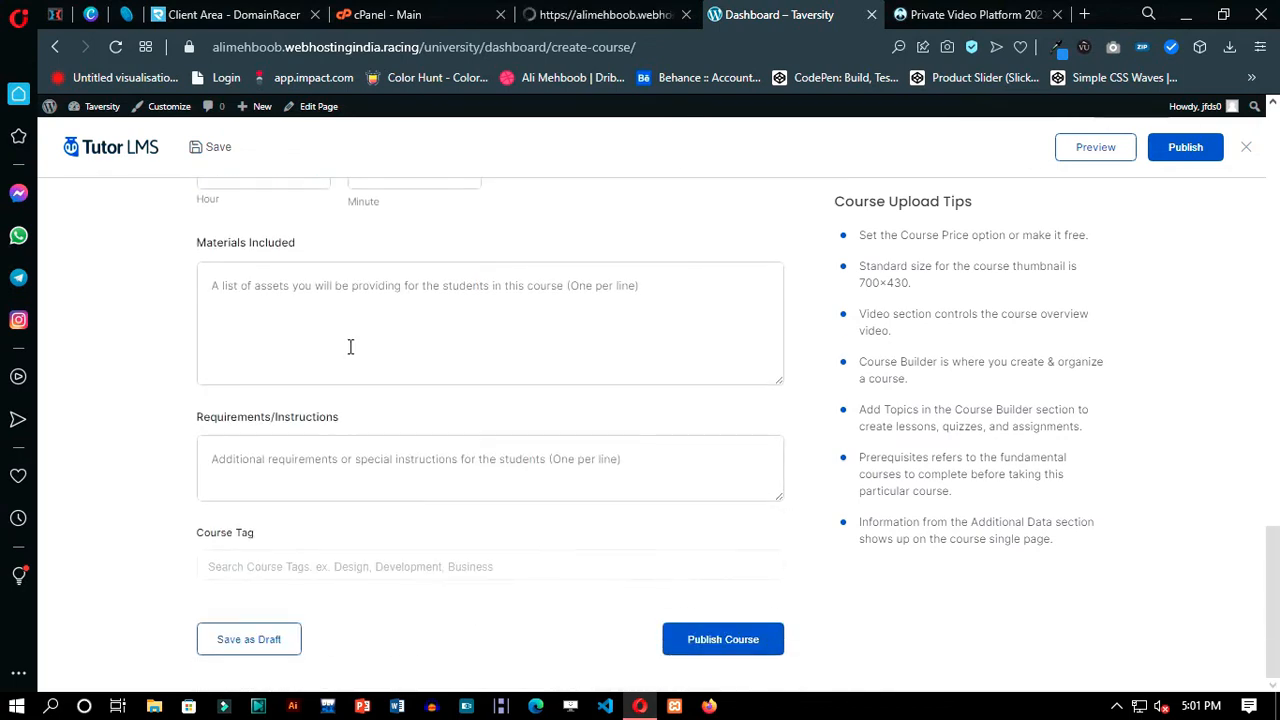
{"action": "scroll", "coordinate": [410, 480], "scroll_direction": "up", "scroll_amount": 15}
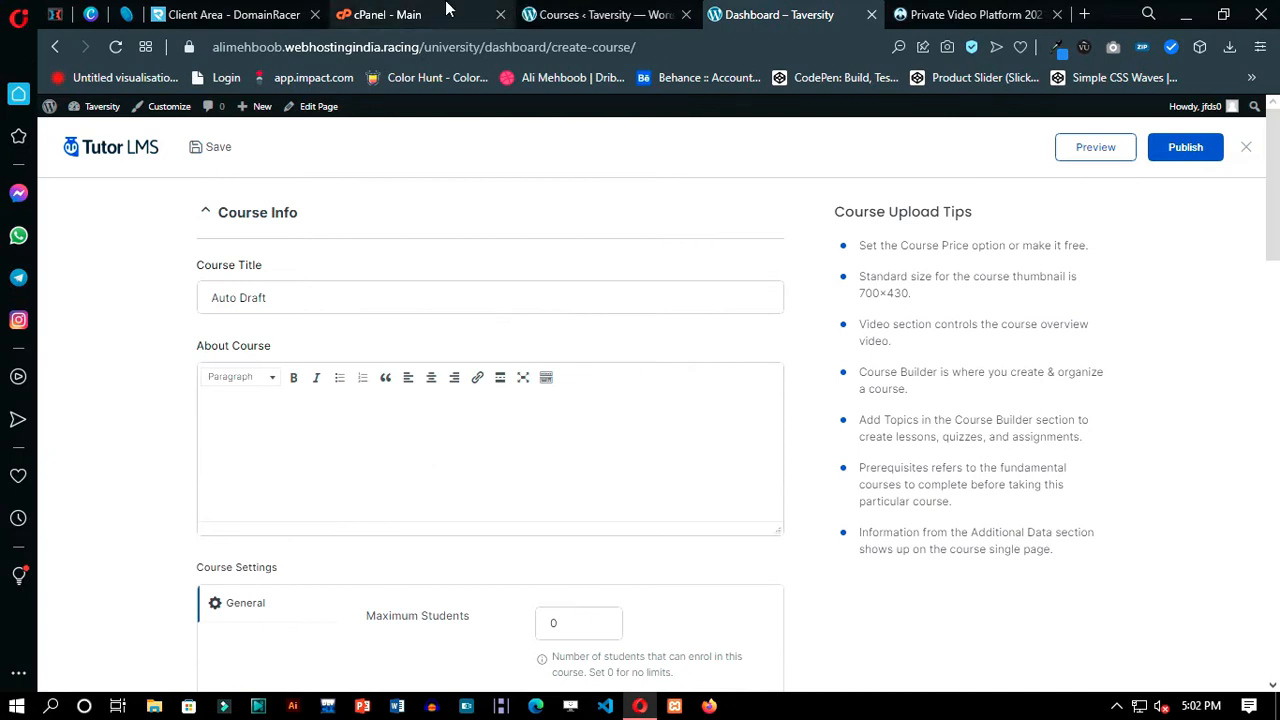
- Examine the list of demo courses on the Tutor LMS Pro Courses page in the WordPress admin
{"action": "left_click", "coordinate": [556, 14]}
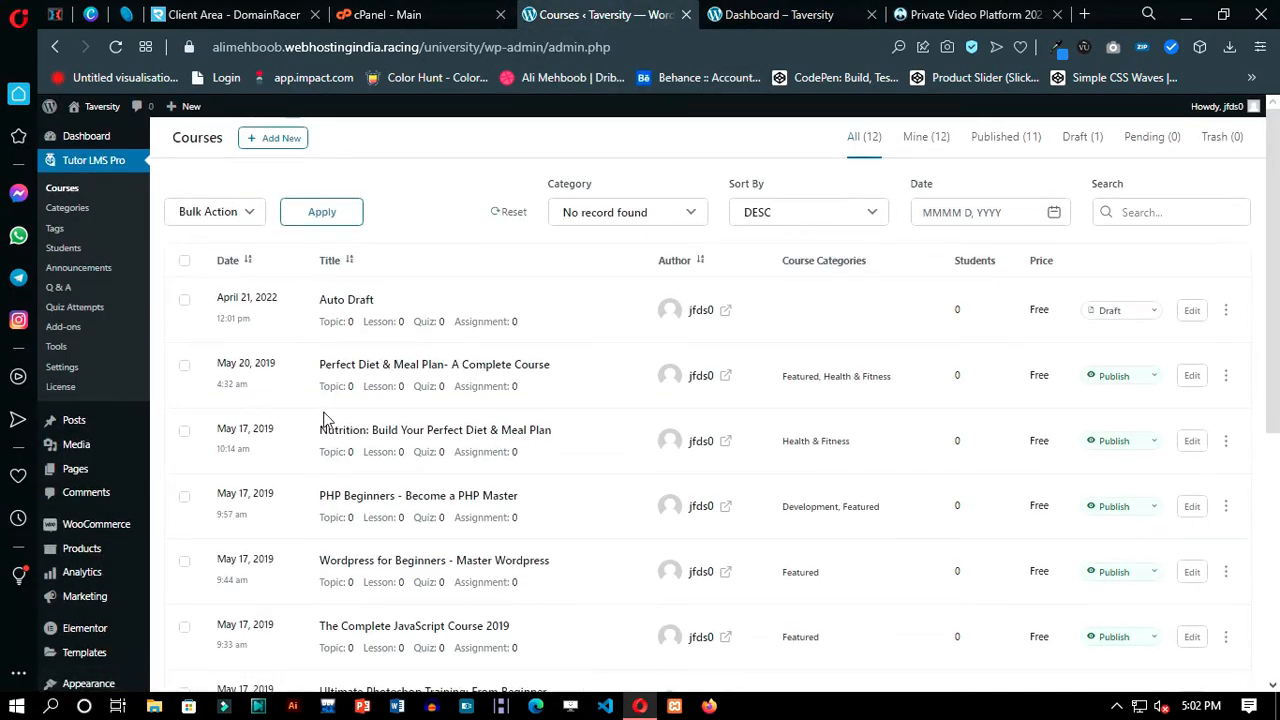
{"action": "scroll", "coordinate": [323, 419], "scroll_direction": "down", "scroll_amount": 5}
{"action": "scroll", "coordinate": [443, 530], "scroll_direction": "up", "scroll_amount": 5}
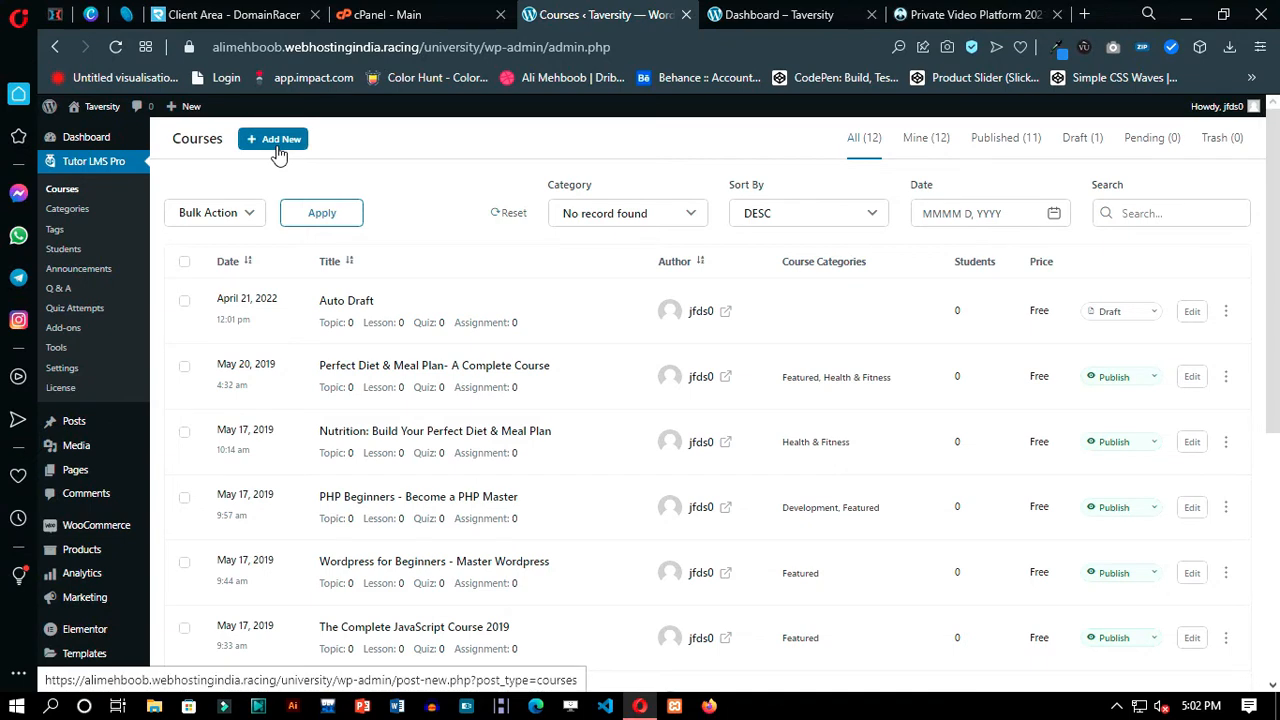
- Search the Tutor LMS Pro settings for "video source" and go to the Preferred Video Source setting
{"action": "left_click", "coordinate": [76, 370]}
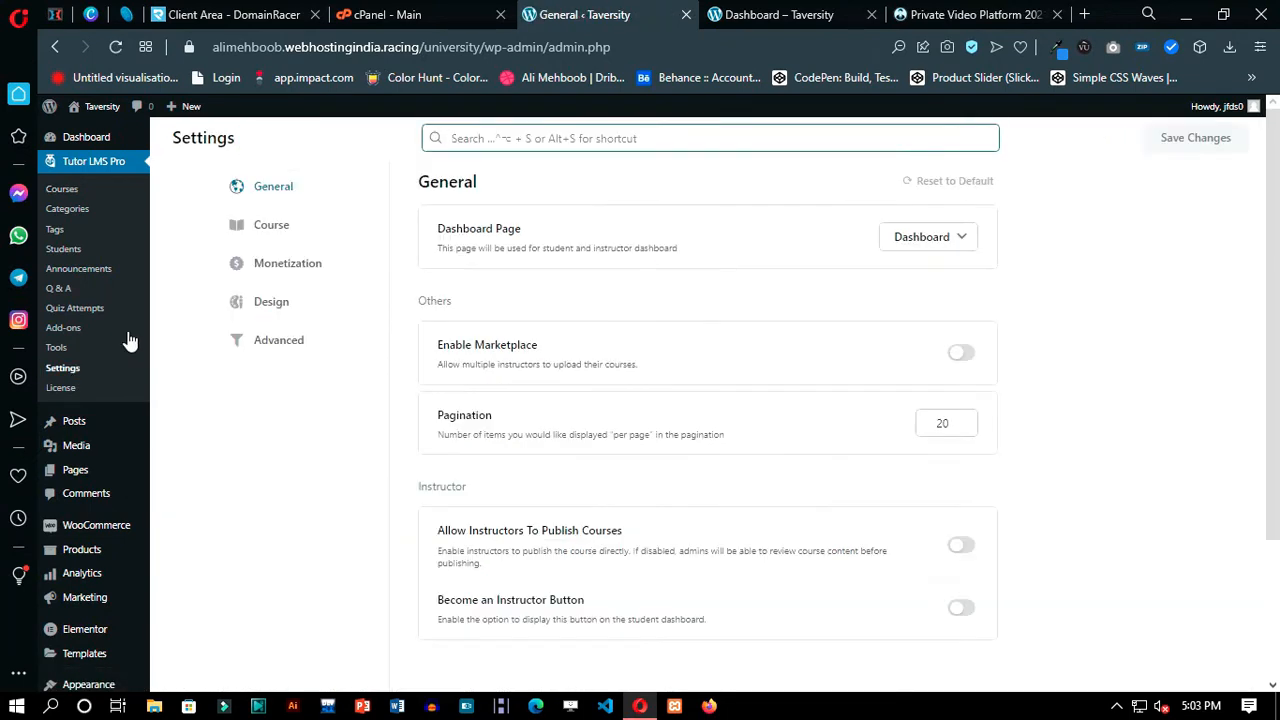
{"action": "left_click", "coordinate": [770, 14]}
{"action": "scroll", "coordinate": [269, 443], "scroll_direction": "down", "scroll_amount": 9}
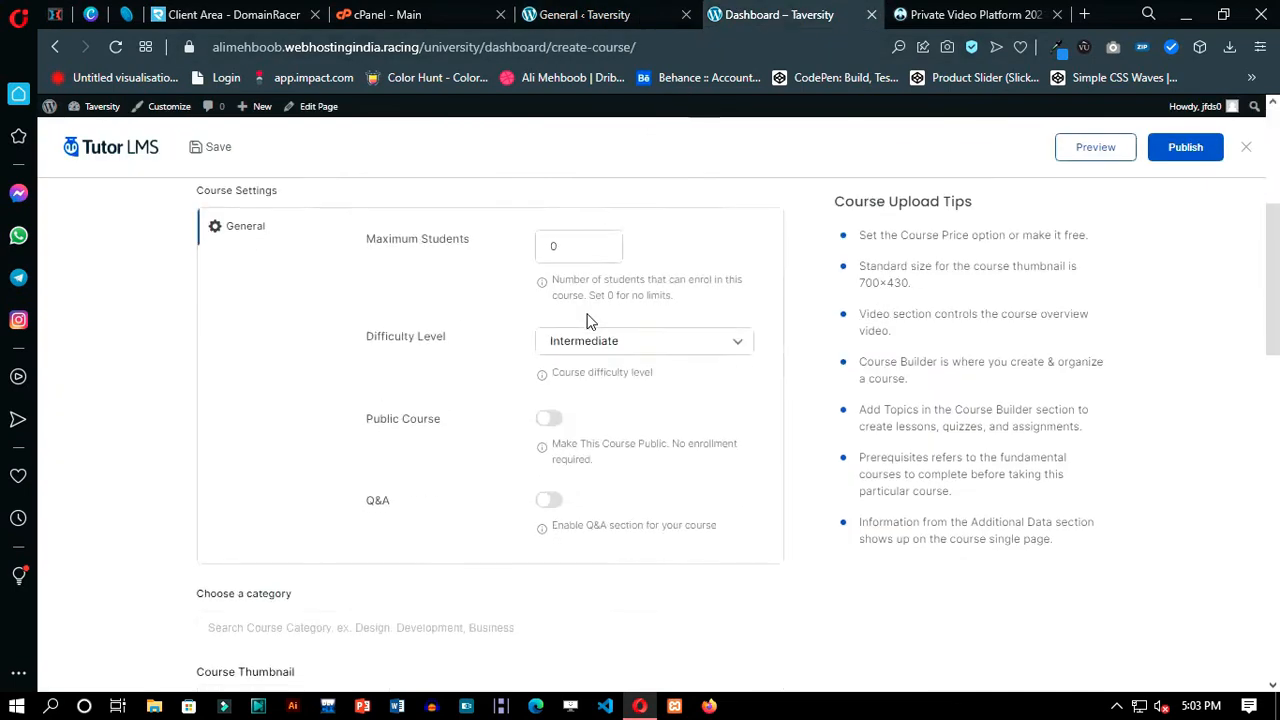
{"action": "left_click", "coordinate": [600, 14]}
{"action": "left_click", "coordinate": [646, 138]}
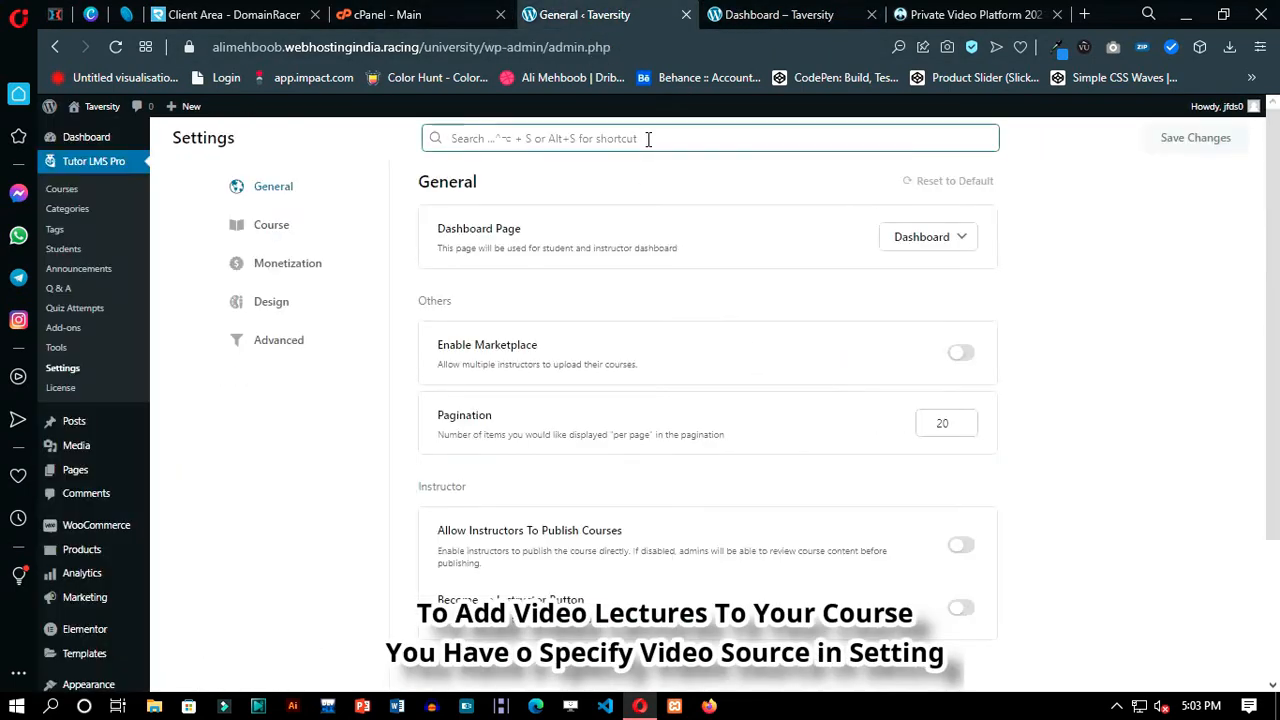
{"action": "type", "text": "vidweo"}
{"action": "key", "text": "BackSpace"}
{"action": "key", "text": "BackSpace"}
{"action": "key", "text": "BackSpace"}
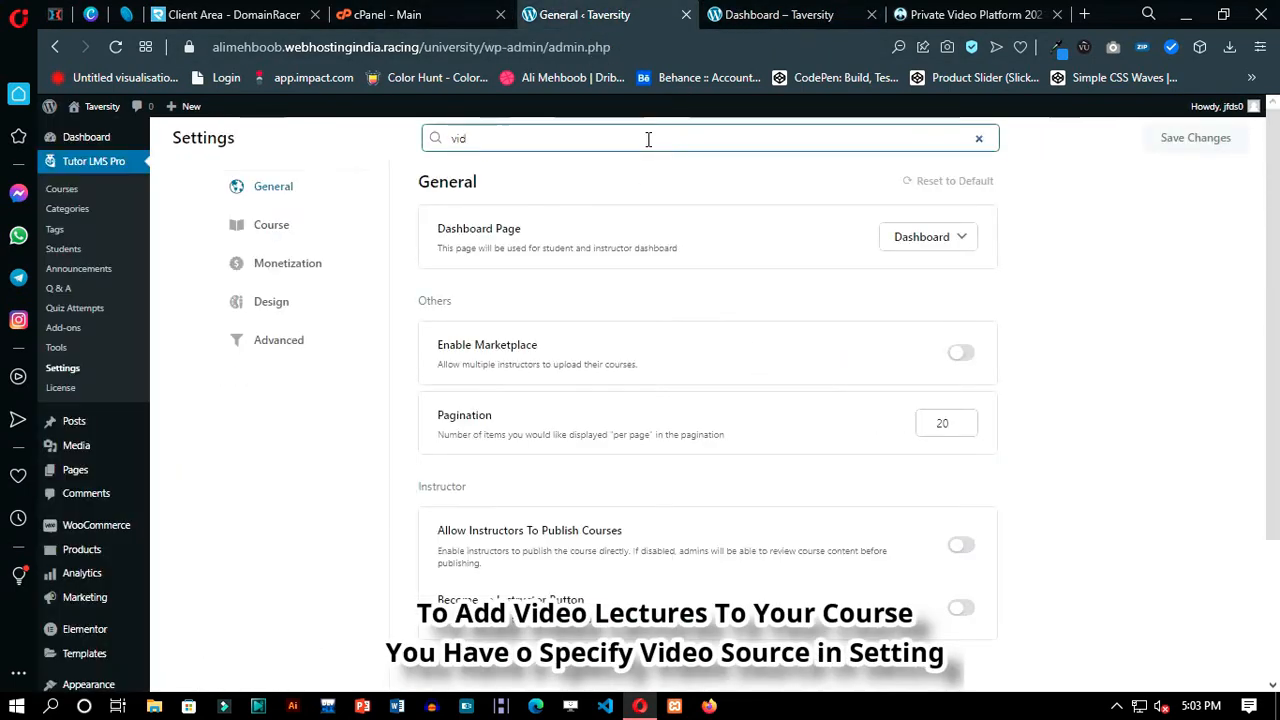
{"action": "type", "text": "eo source"}
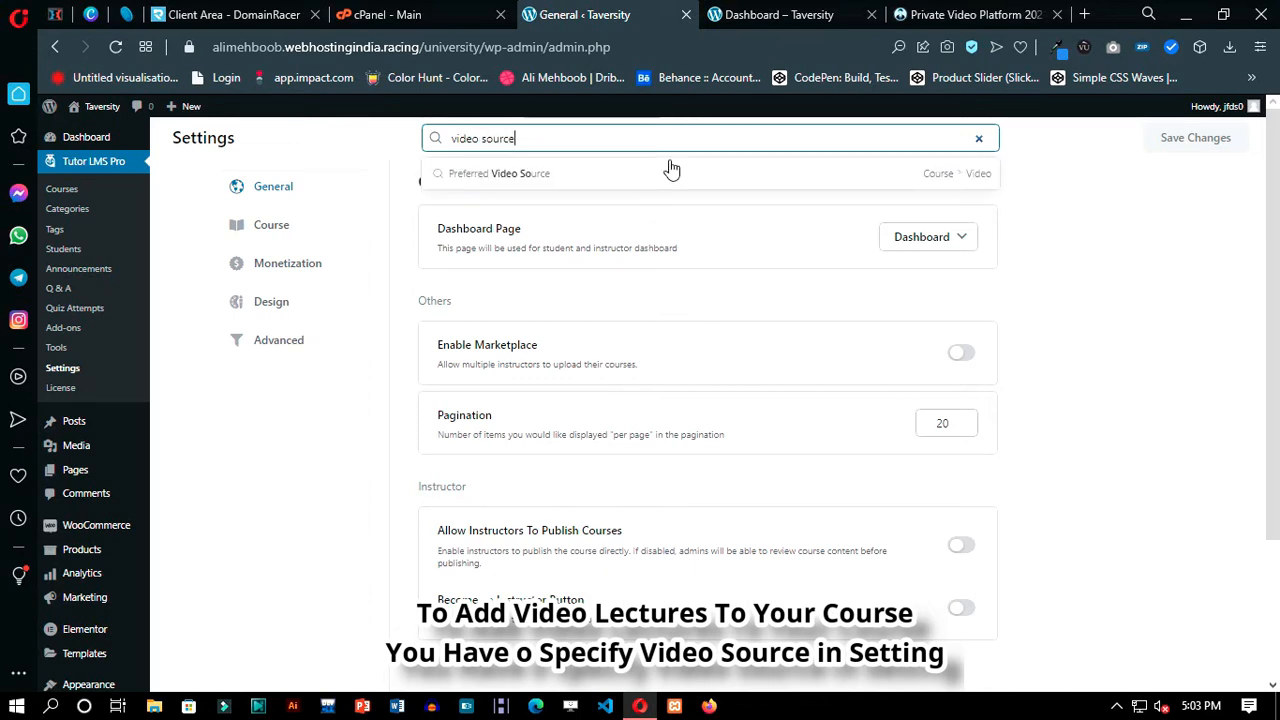
{"action": "left_click", "coordinate": [671, 173]}
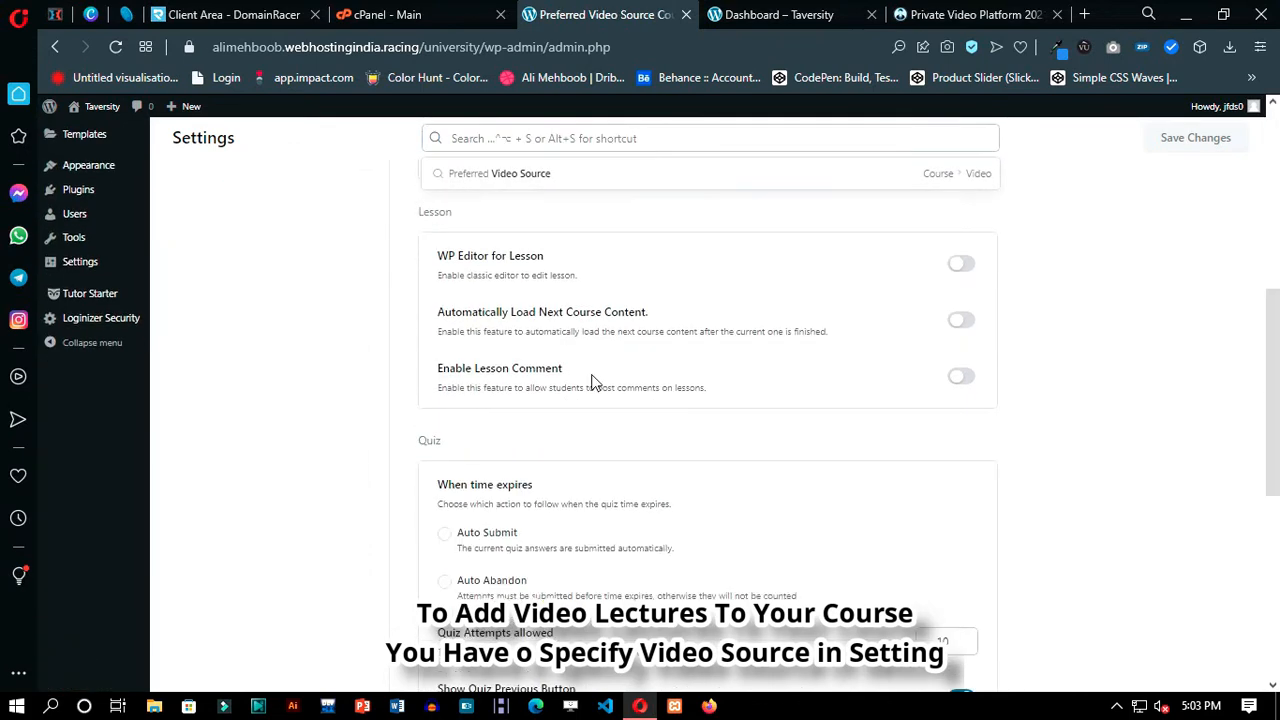
- Enable HTML 5 (mp4), External URL, Youtube, Vimeo, Embedded and Shortcode as preferred video sources and save the settings
{"action": "left_click", "coordinate": [445, 343]}
{"action": "left_click", "coordinate": [445, 378]}
{"action": "left_click", "coordinate": [445, 413]}
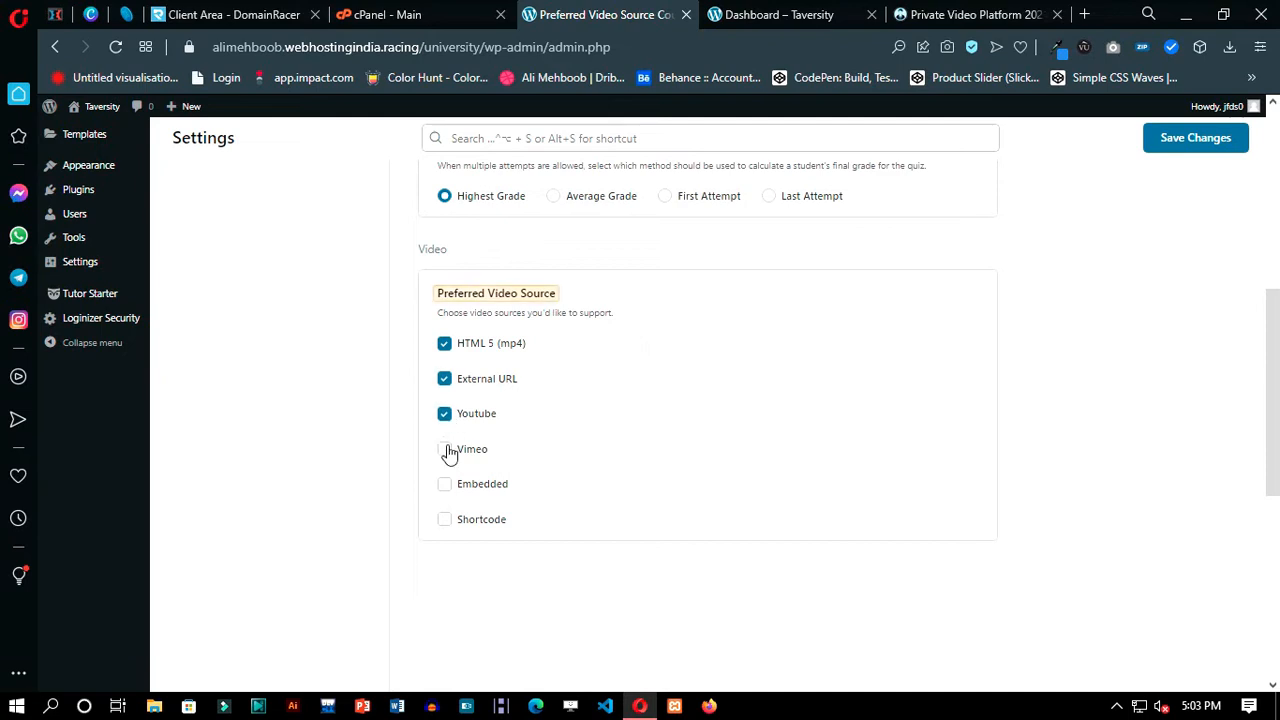
{"action": "left_click", "coordinate": [445, 448]}
{"action": "left_click", "coordinate": [445, 483]}
{"action": "left_click", "coordinate": [444, 519]}
{"action": "left_click", "coordinate": [1195, 137]}
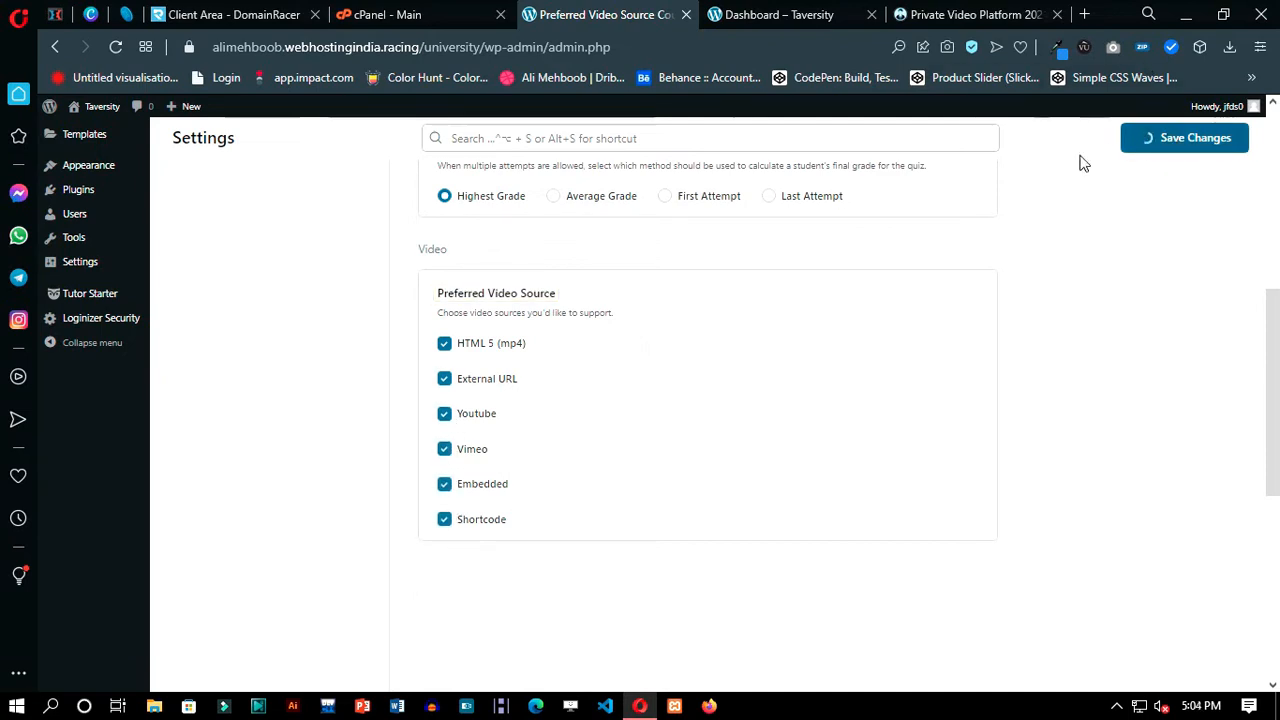
- Reload the Tutor LMS settings and the course creation form, and return to the form's Course Info section
{"action": "scroll", "coordinate": [991, 277], "scroll_direction": "up", "scroll_amount": 5}
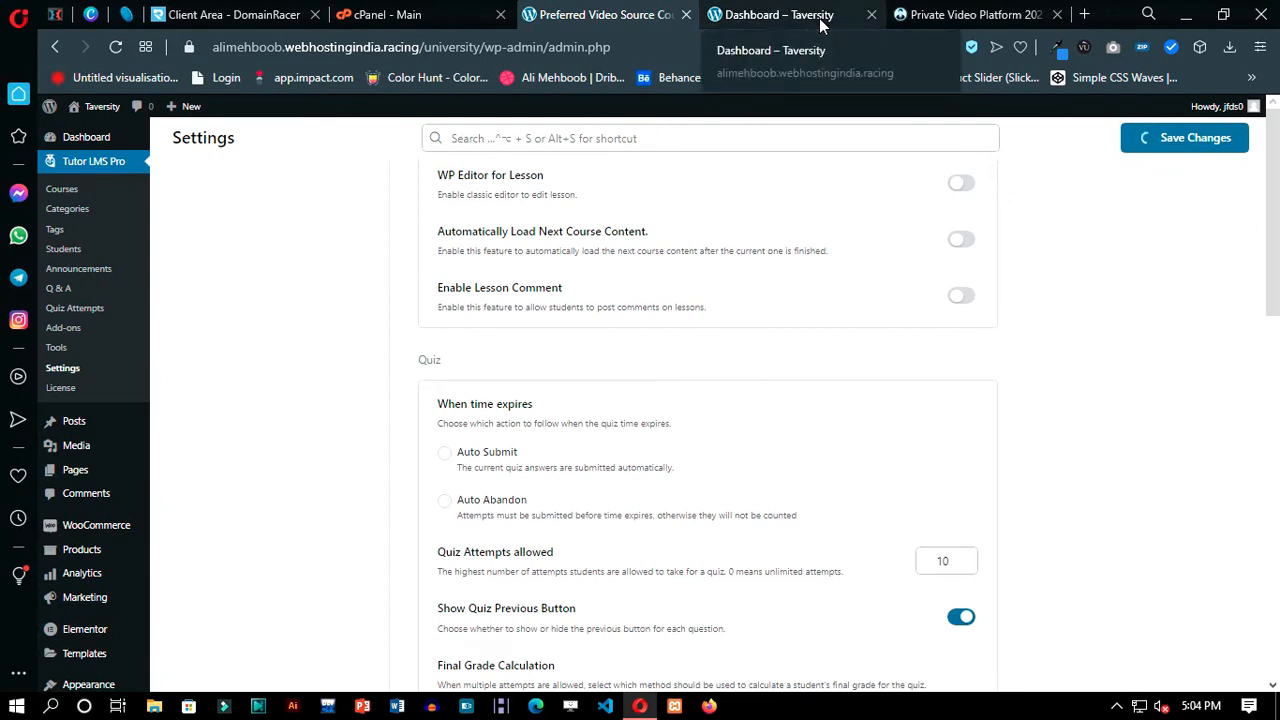
{"action": "key", "text": "ctrl+r"}
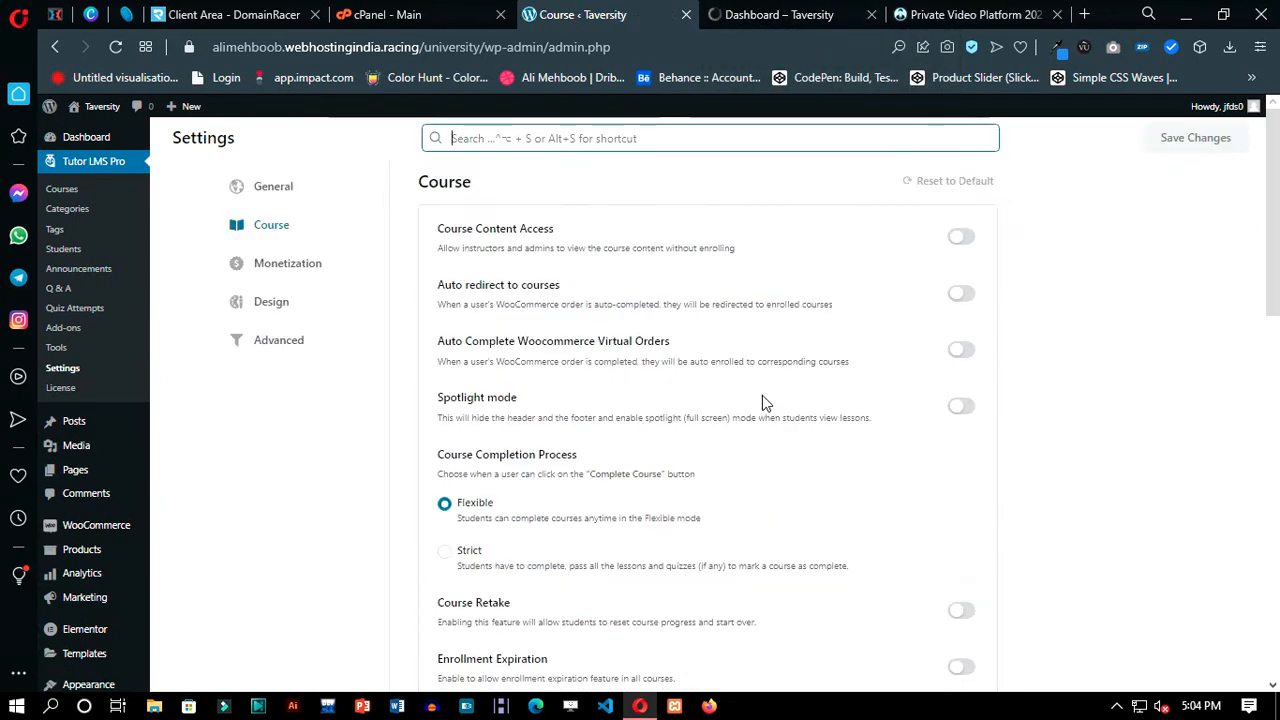
{"action": "left_click", "coordinate": [785, 14]}
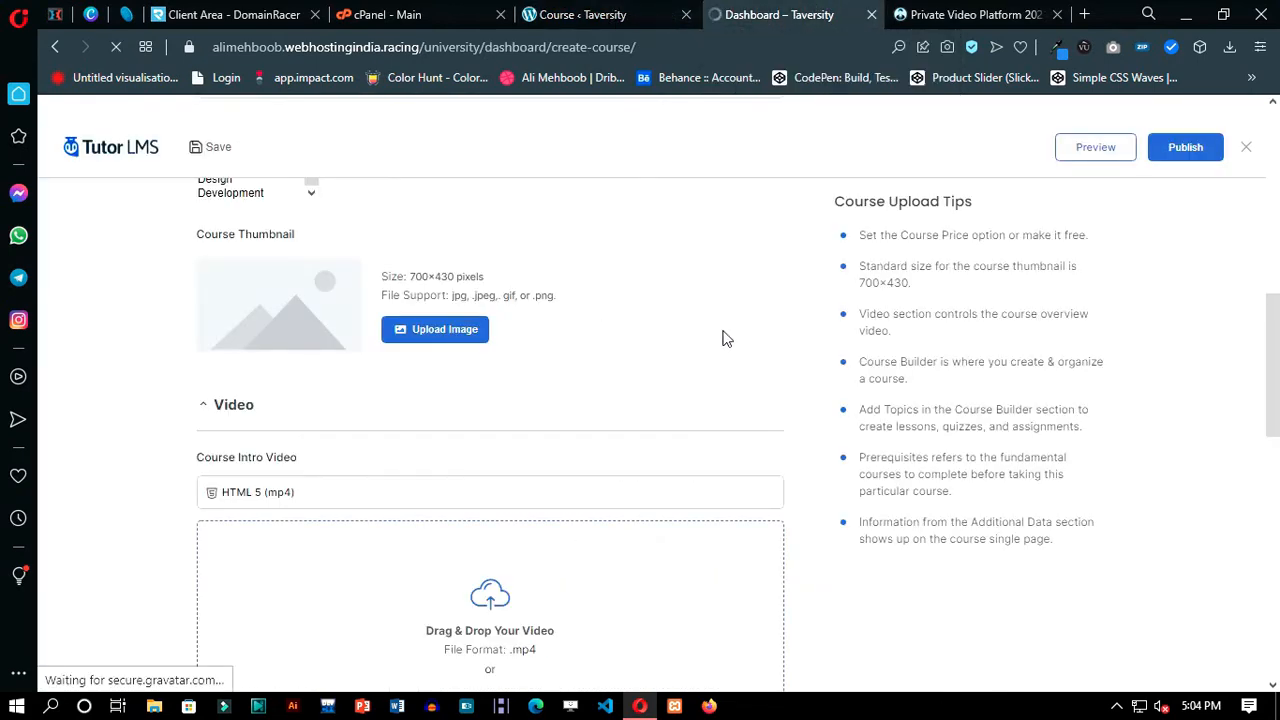
{"action": "scroll", "coordinate": [845, 428], "scroll_direction": "up", "scroll_amount": 10}
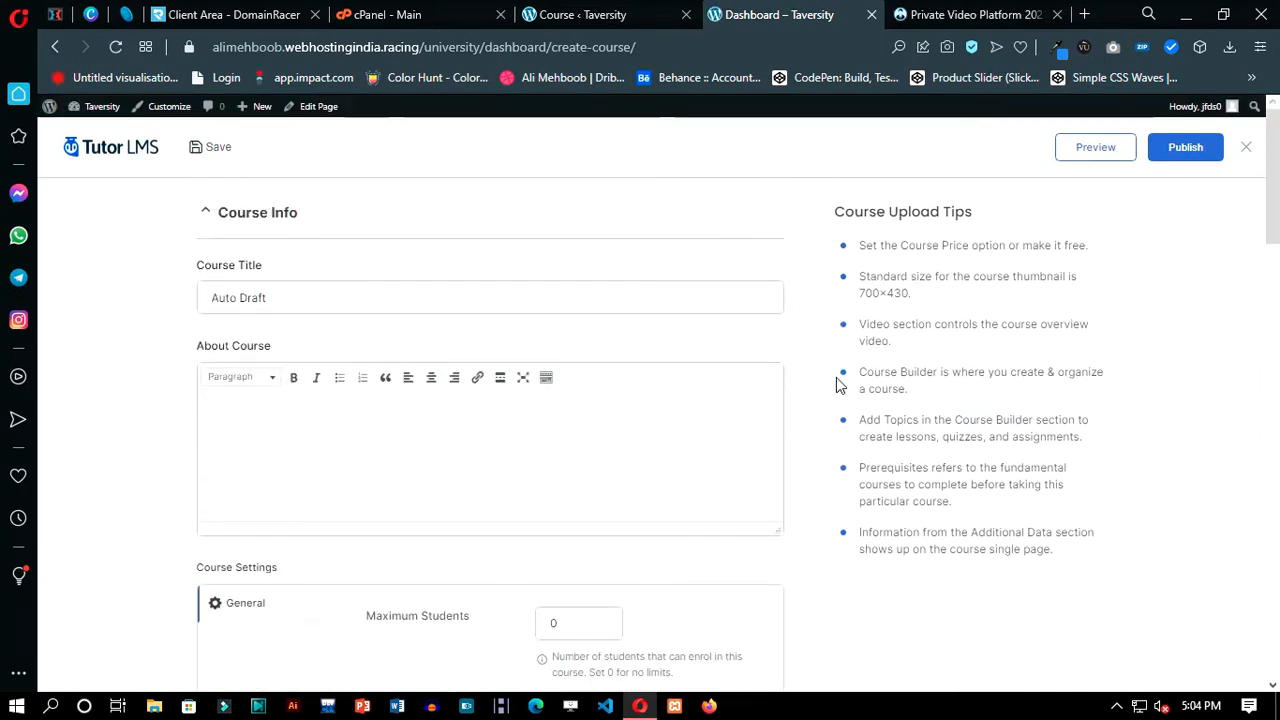
- Replace the draft course title with "University Course - Computer Science"
{"action": "left_click_drag", "start_coordinate": [263, 313], "coordinate": [228, 305]}
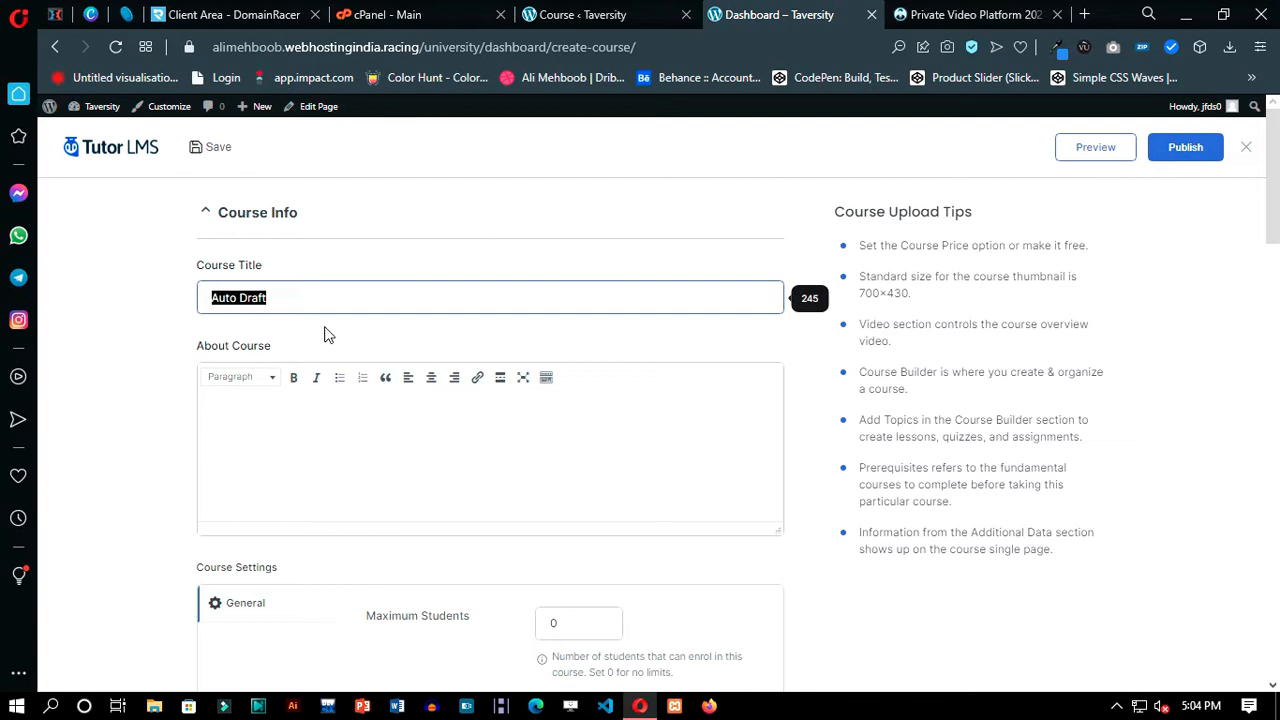
{"action": "type", "text": "R"}
{"action": "key", "text": "BackSpace"}
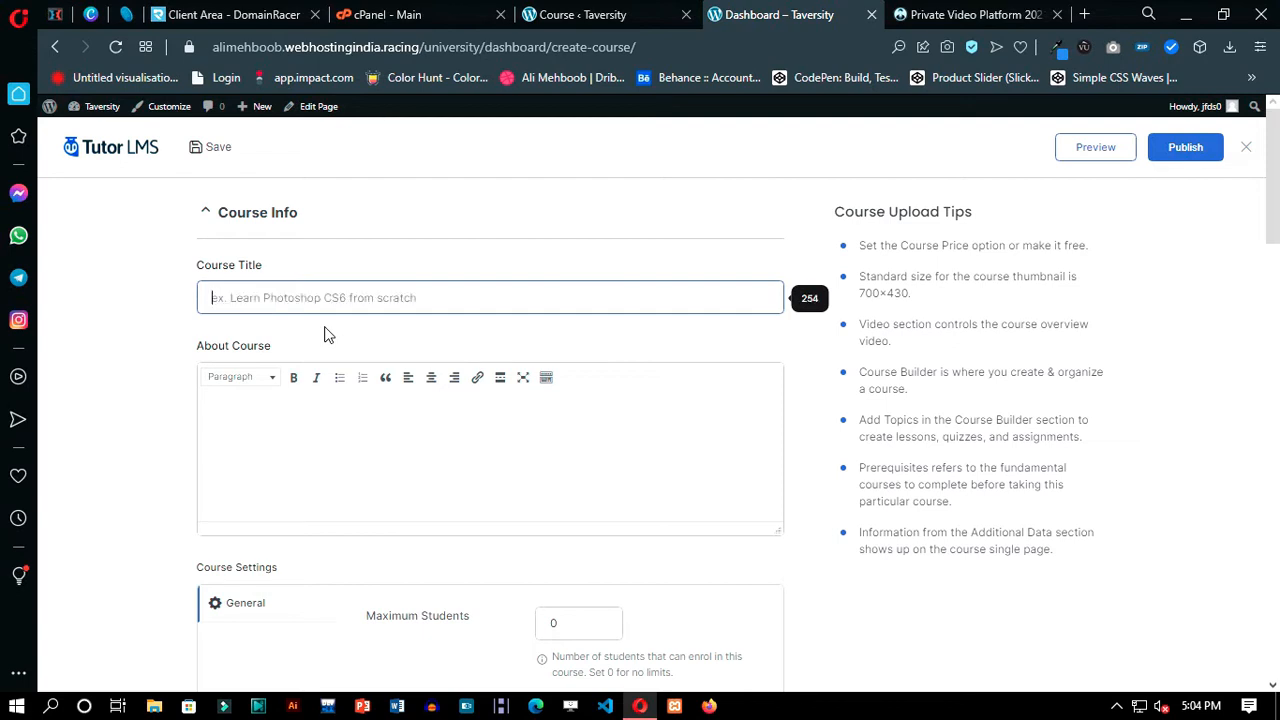
{"action": "type", "text": "Universoty"}
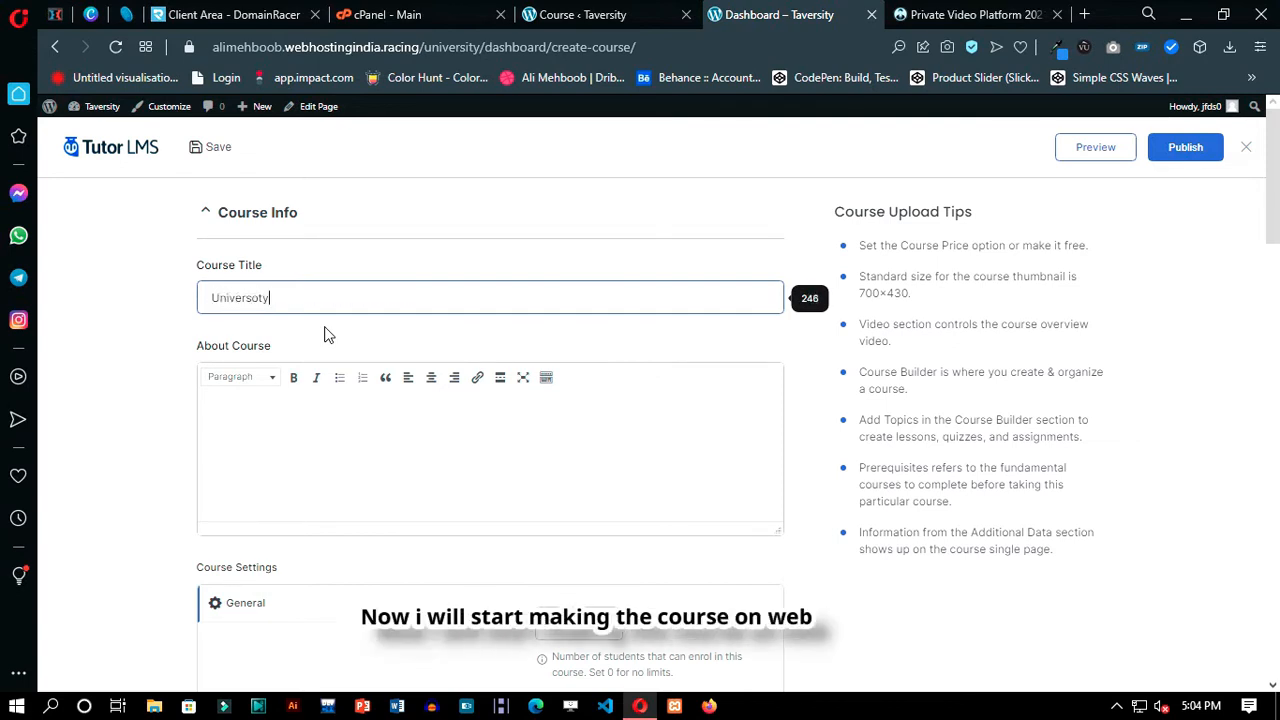
{"action": "key", "text": "BackSpace"}
{"action": "key", "text": "BackSpace"}
{"action": "key", "text": "BackSpace"}
{"action": "type", "text": "ity Course -"}
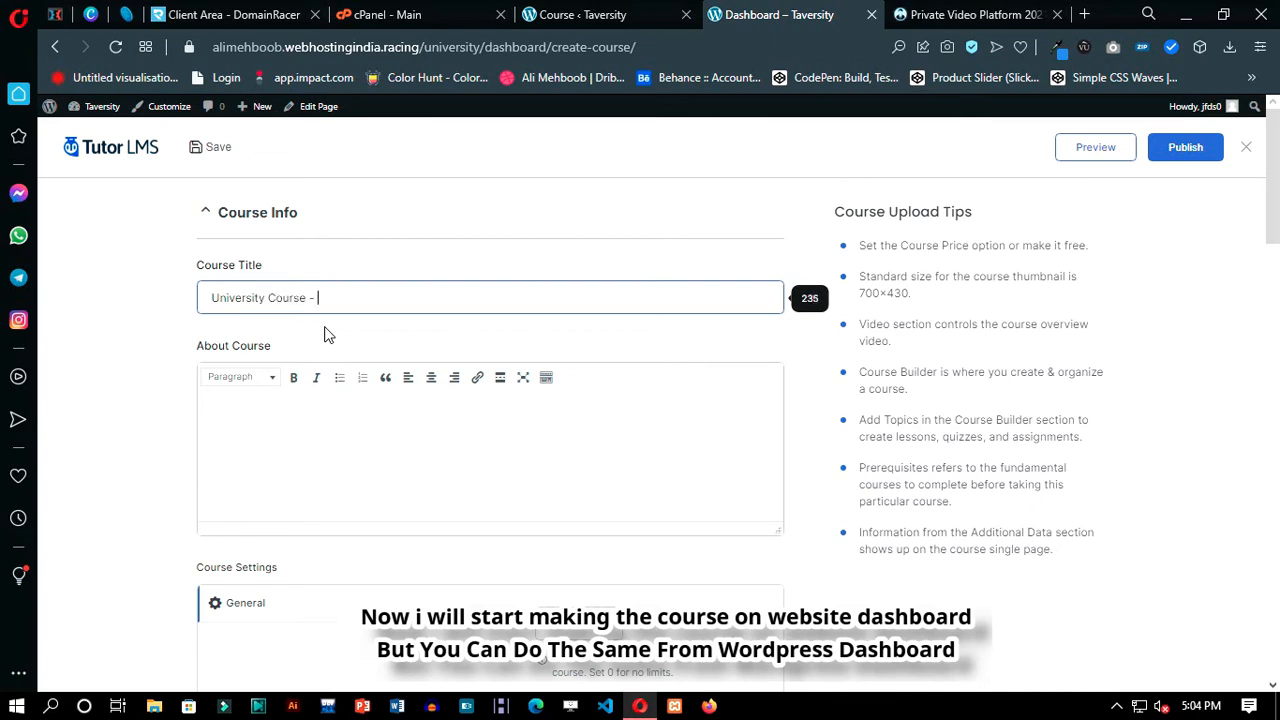
{"action": "type", "text": "r Science"}
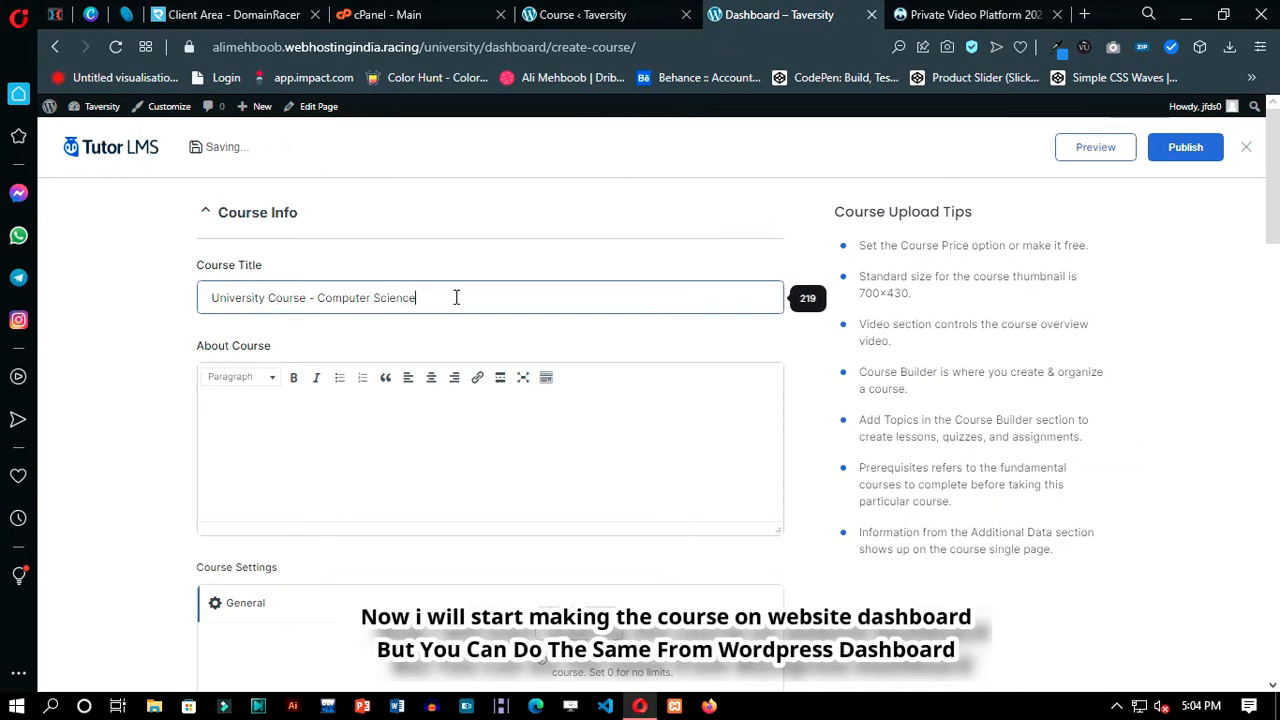
{"action": "left_click_drag", "start_coordinate": [456, 297], "coordinate": [317, 297]}
{"action": "left_click", "coordinate": [171, 343]}
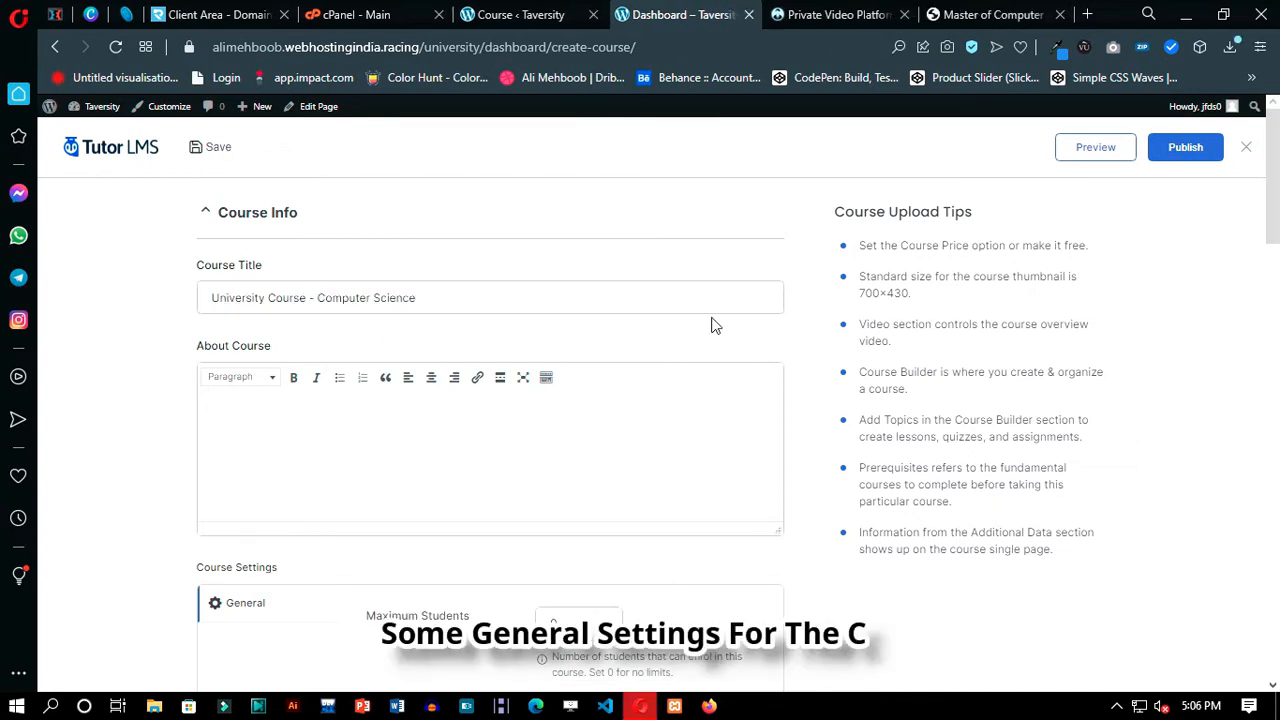
- Paste the copied computer science degree description into the About Course field and review the text
{"action": "left_click", "coordinate": [405, 432]}
{"action": "key", "text": "ctrl+v"}
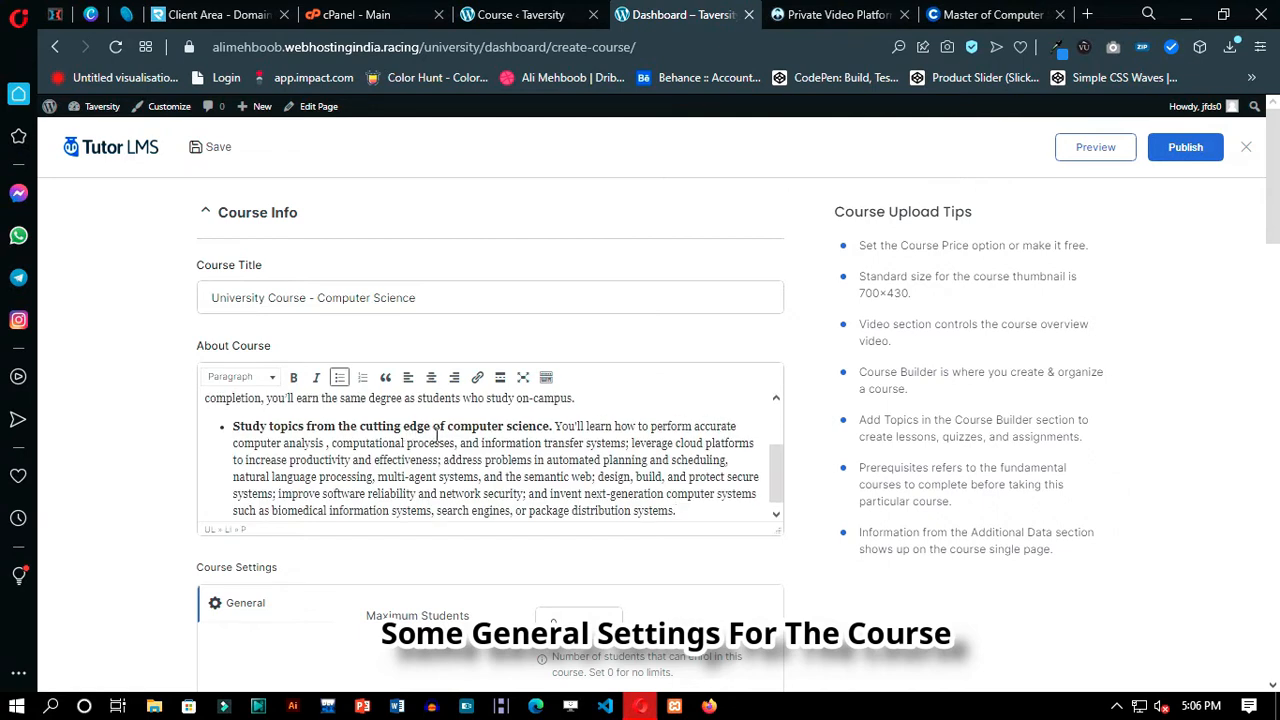
{"action": "scroll", "coordinate": [490, 450], "scroll_direction": "up", "scroll_amount": 5}
{"action": "scroll", "coordinate": [490, 450], "scroll_direction": "down", "scroll_amount": 5}
{"action": "scroll", "coordinate": [796, 528], "scroll_direction": "down", "scroll_amount": 4}
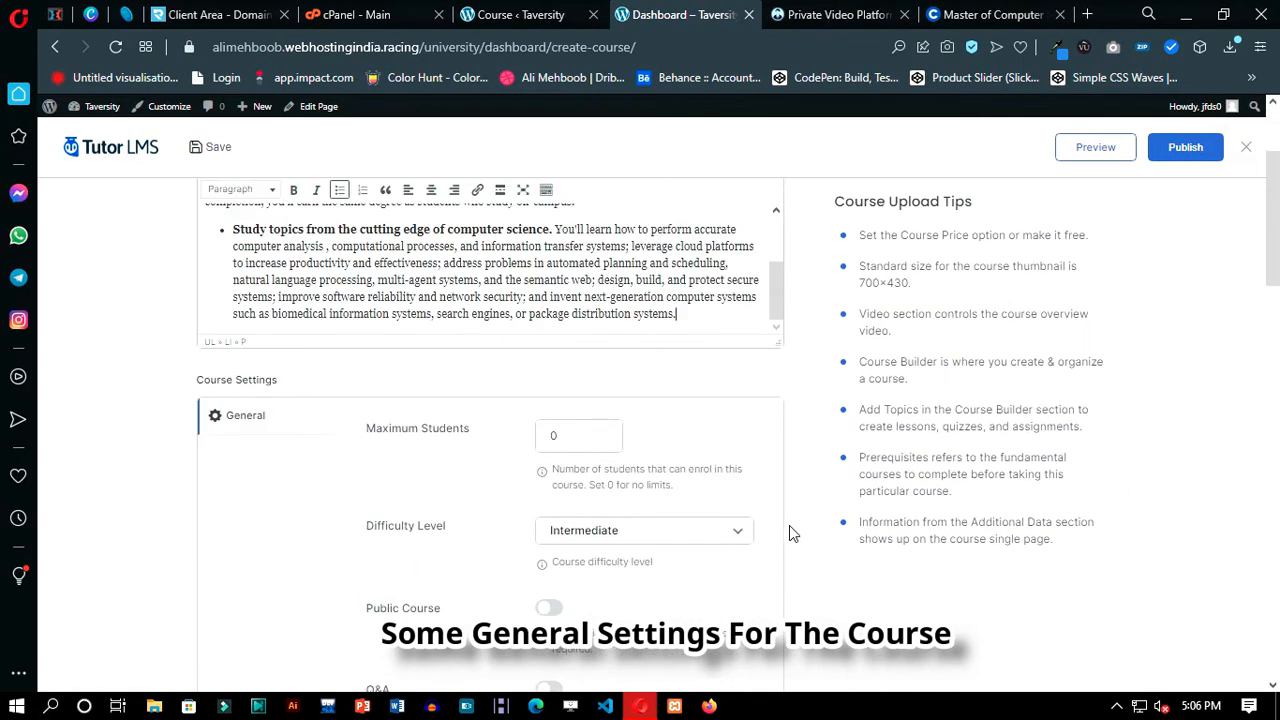
- Set the course's difficulty level to All Levels and its maximum number of students to 100
{"action": "left_click", "coordinate": [643, 345]}
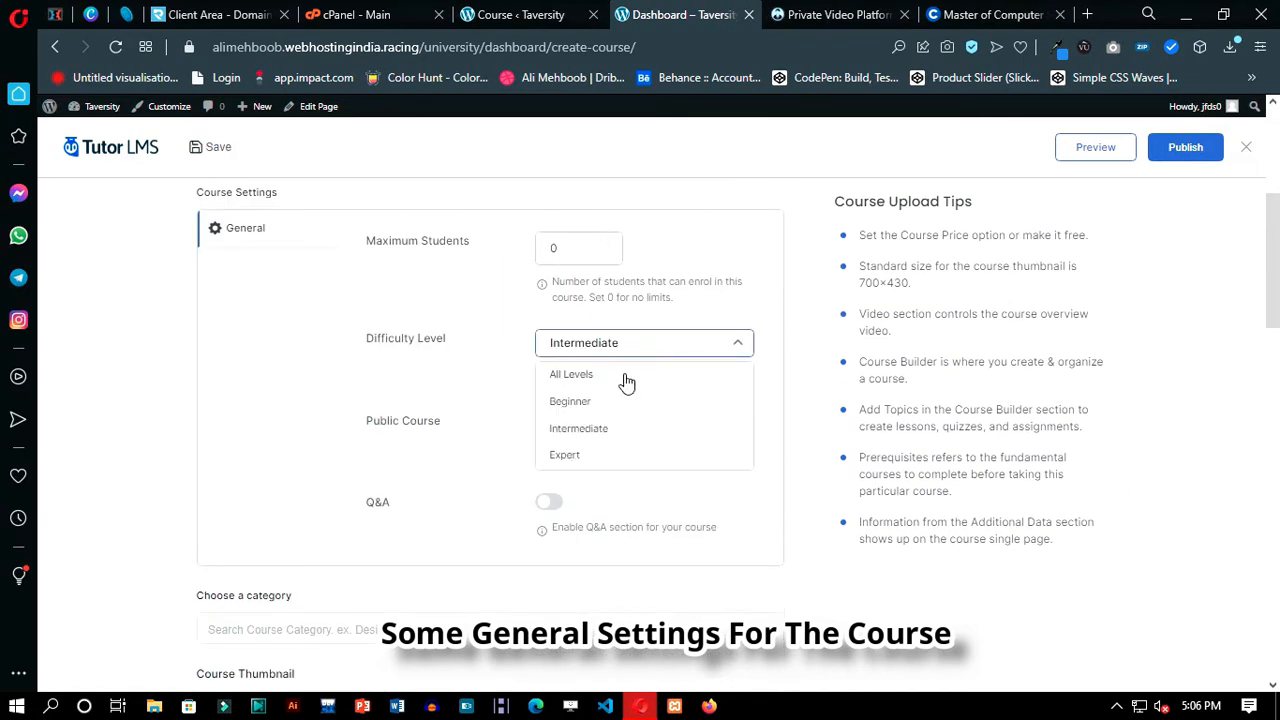
{"action": "left_click", "coordinate": [623, 376]}
{"action": "left_click_drag", "start_coordinate": [580, 249], "coordinate": [538, 247]}
{"action": "type", "text": "10"}
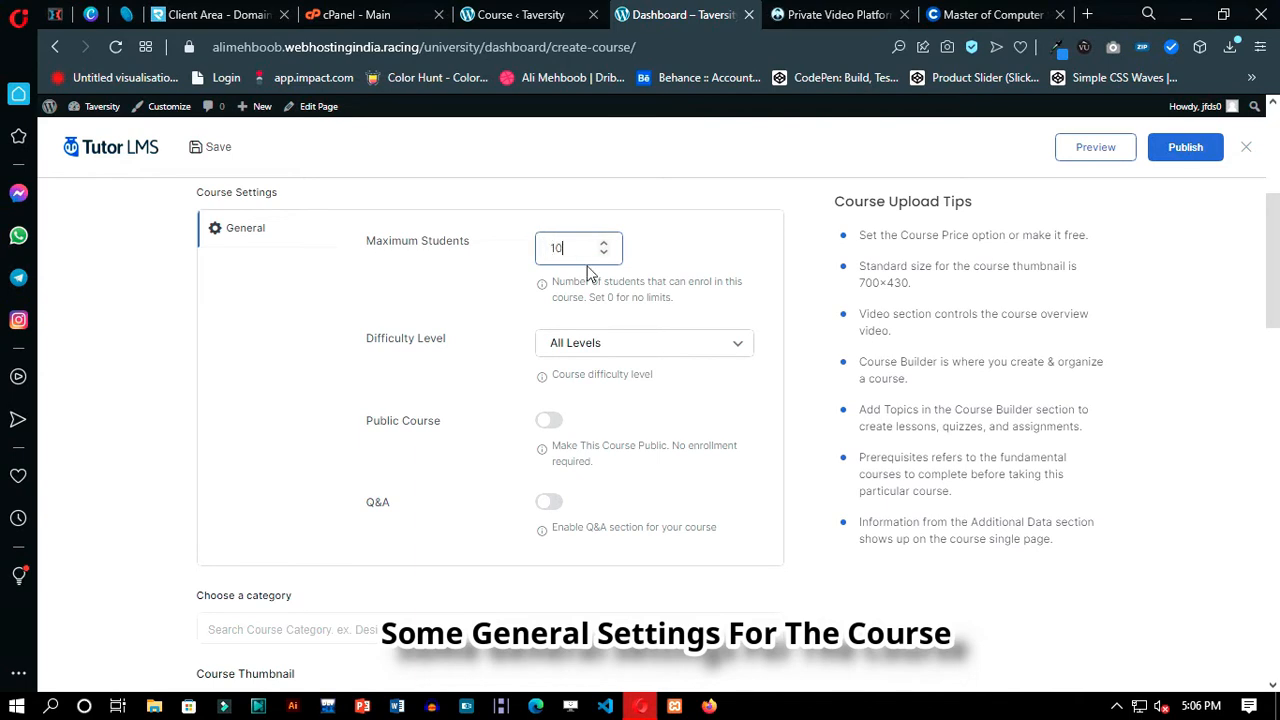
{"action": "type", "text": "0"}
{"action": "left_click", "coordinate": [577, 418]}
- Upload the computer science image download.jpg and use it as the course thumbnail
{"action": "scroll", "coordinate": [590, 374], "scroll_direction": "down", "scroll_amount": 4}
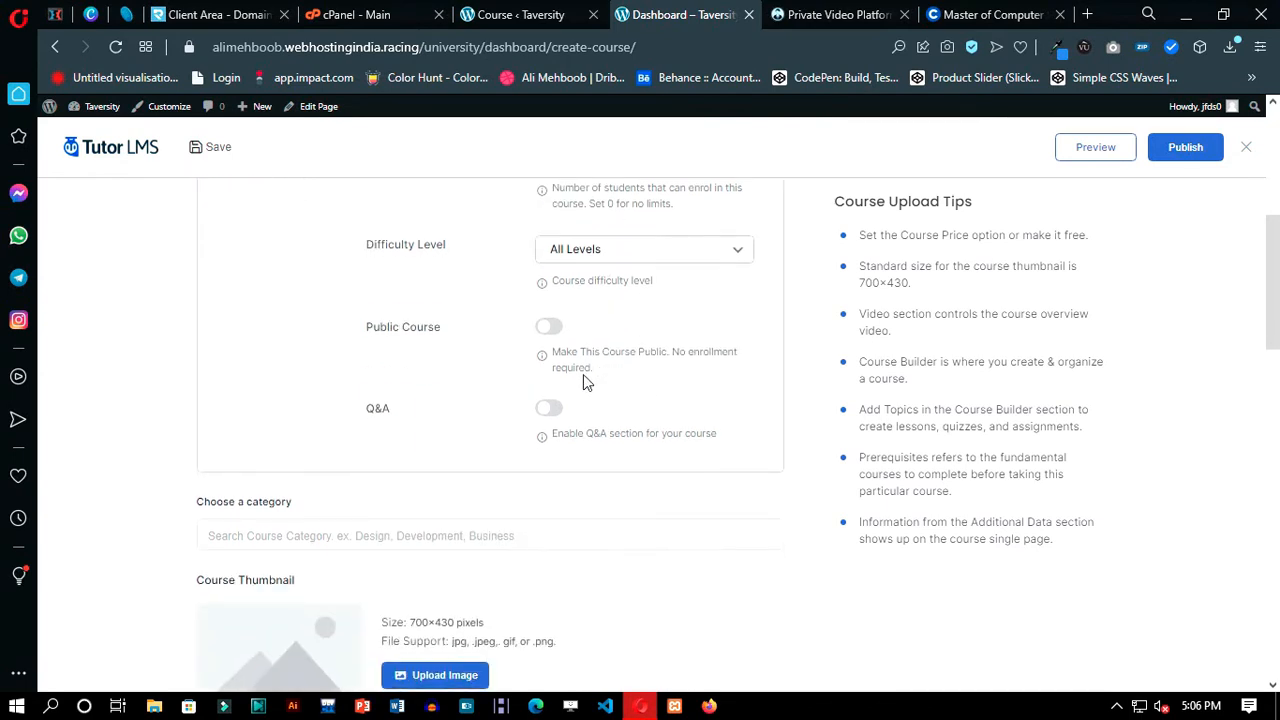
{"action": "left_click", "coordinate": [435, 400]}
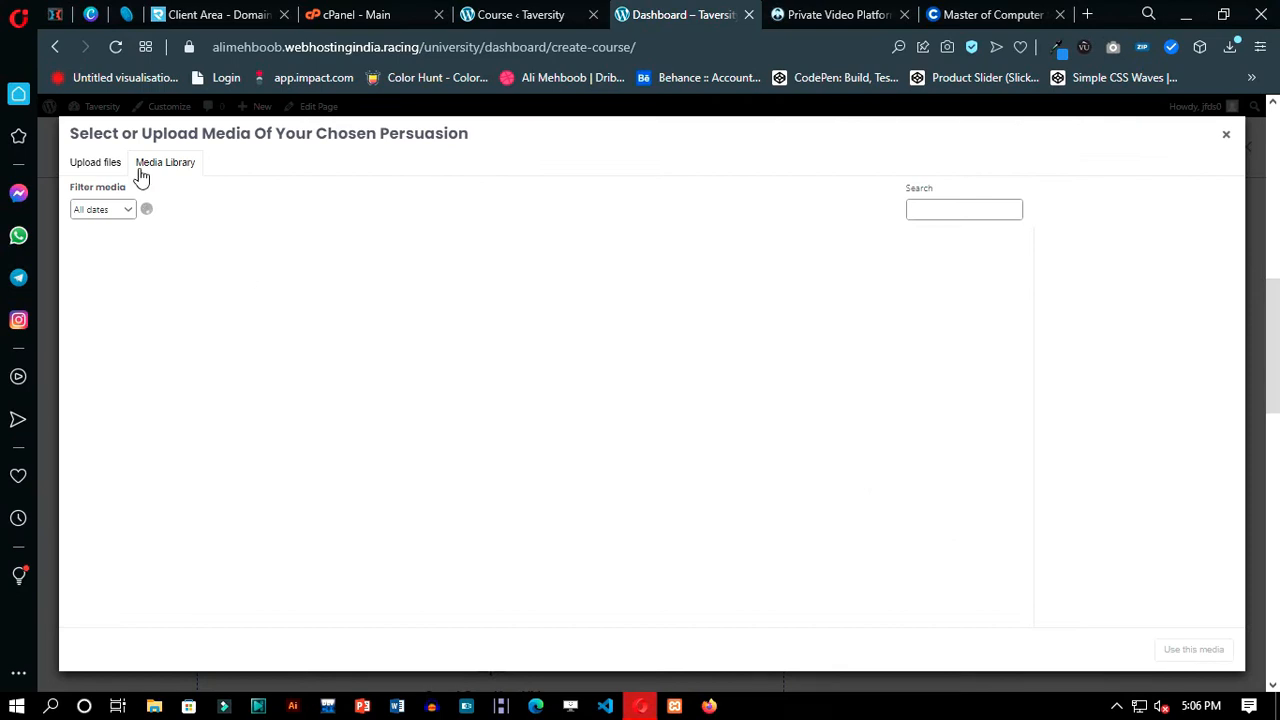
{"action": "left_click", "coordinate": [96, 163]}
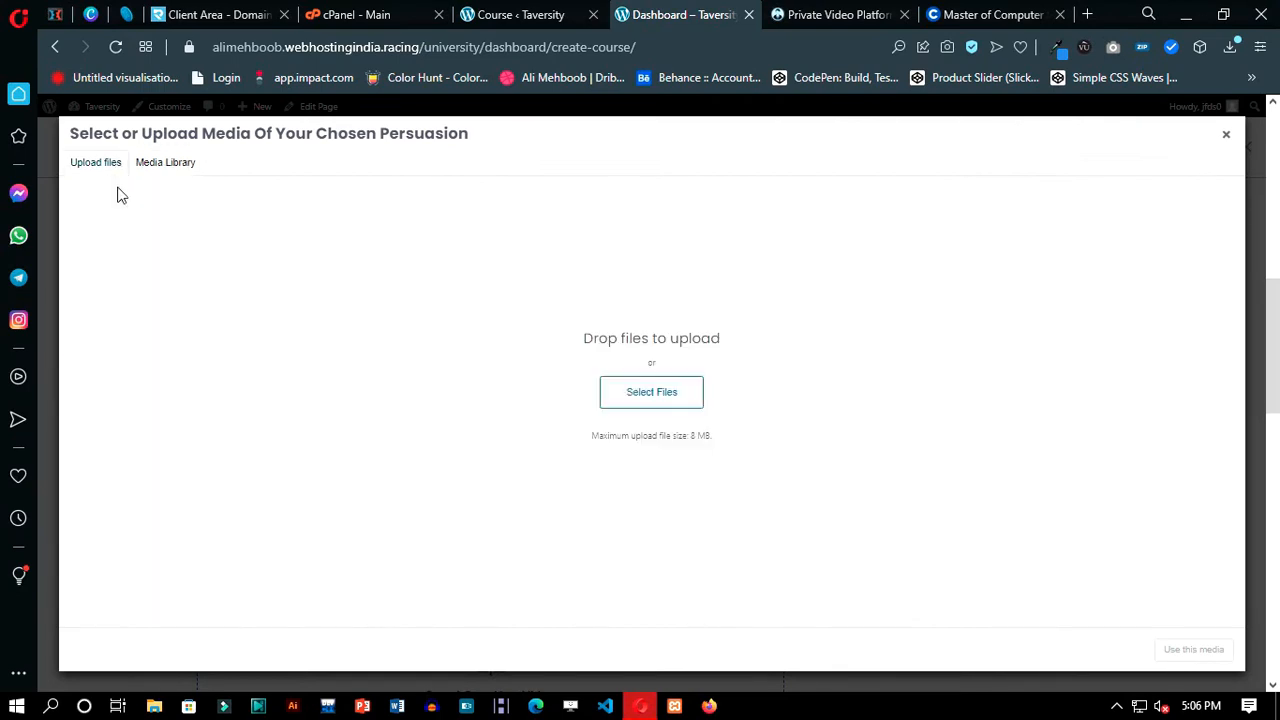
{"action": "left_click", "coordinate": [685, 404]}
{"action": "left_click", "coordinate": [693, 217]}
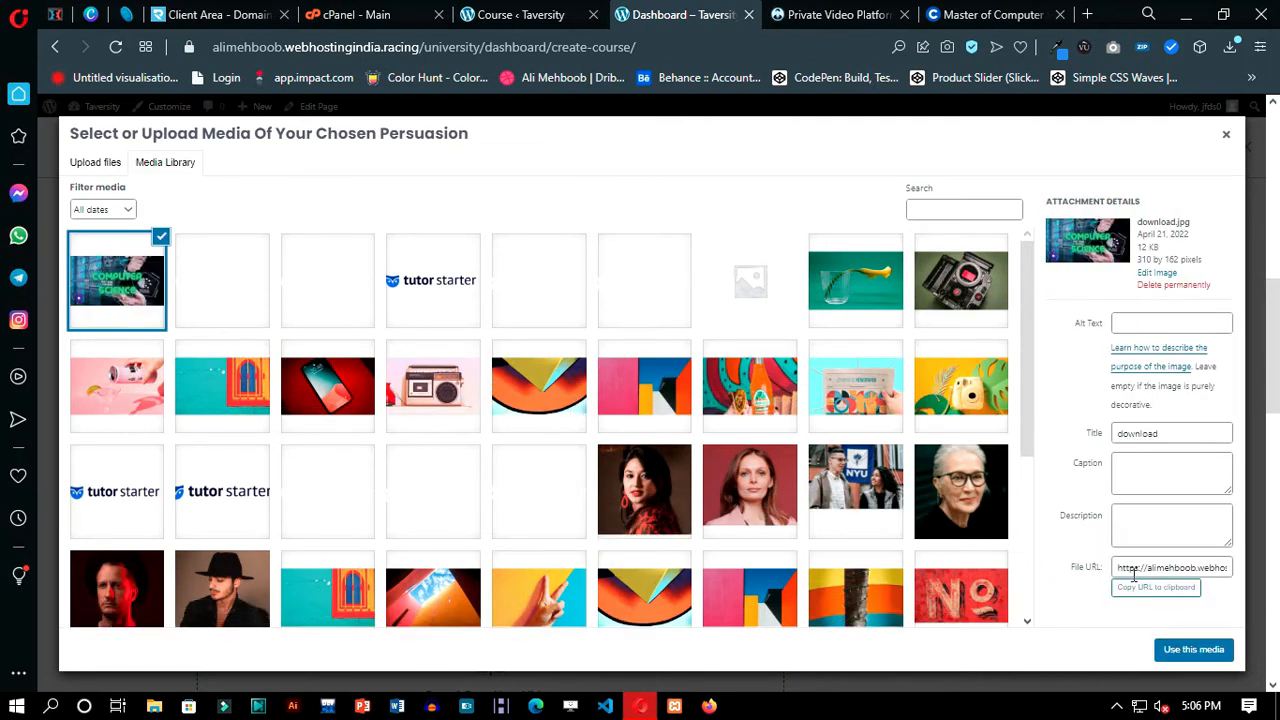
{"action": "left_click", "coordinate": [1190, 650]}
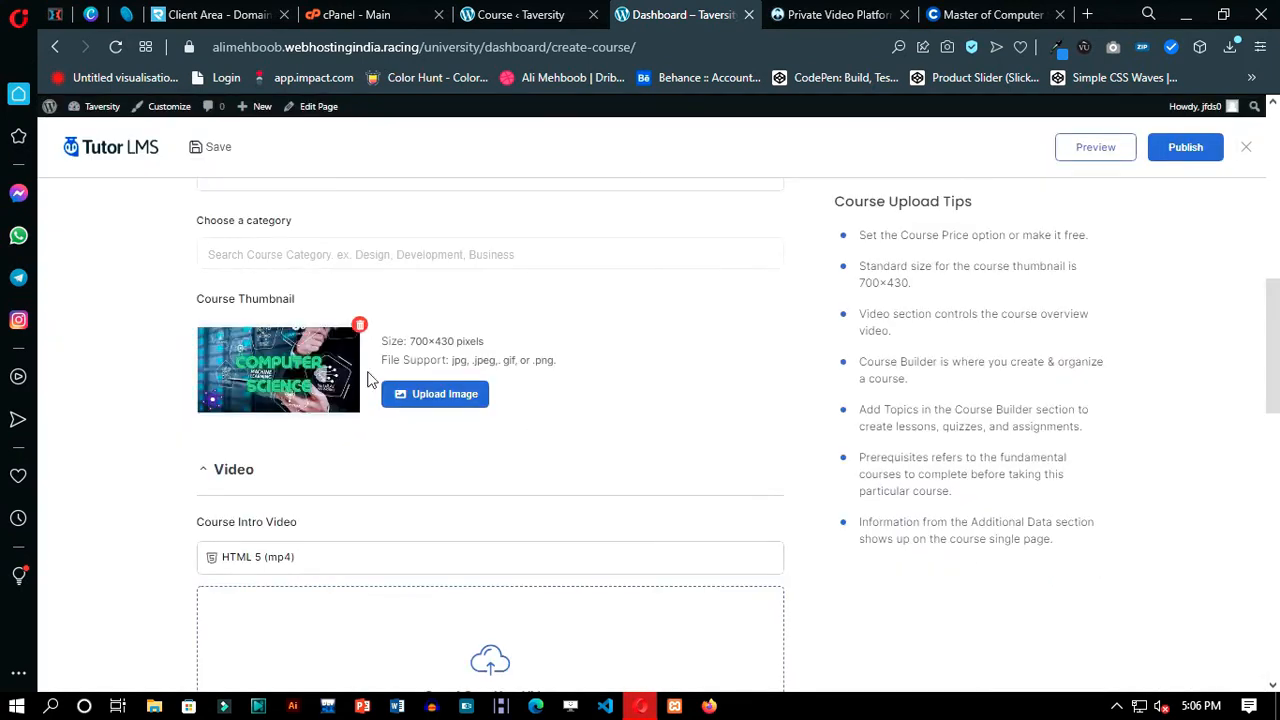
- View the Taversity channel on YouTube in a separate page, then return to the course's video section
{"action": "scroll", "coordinate": [532, 389], "scroll_direction": "down", "scroll_amount": 2}
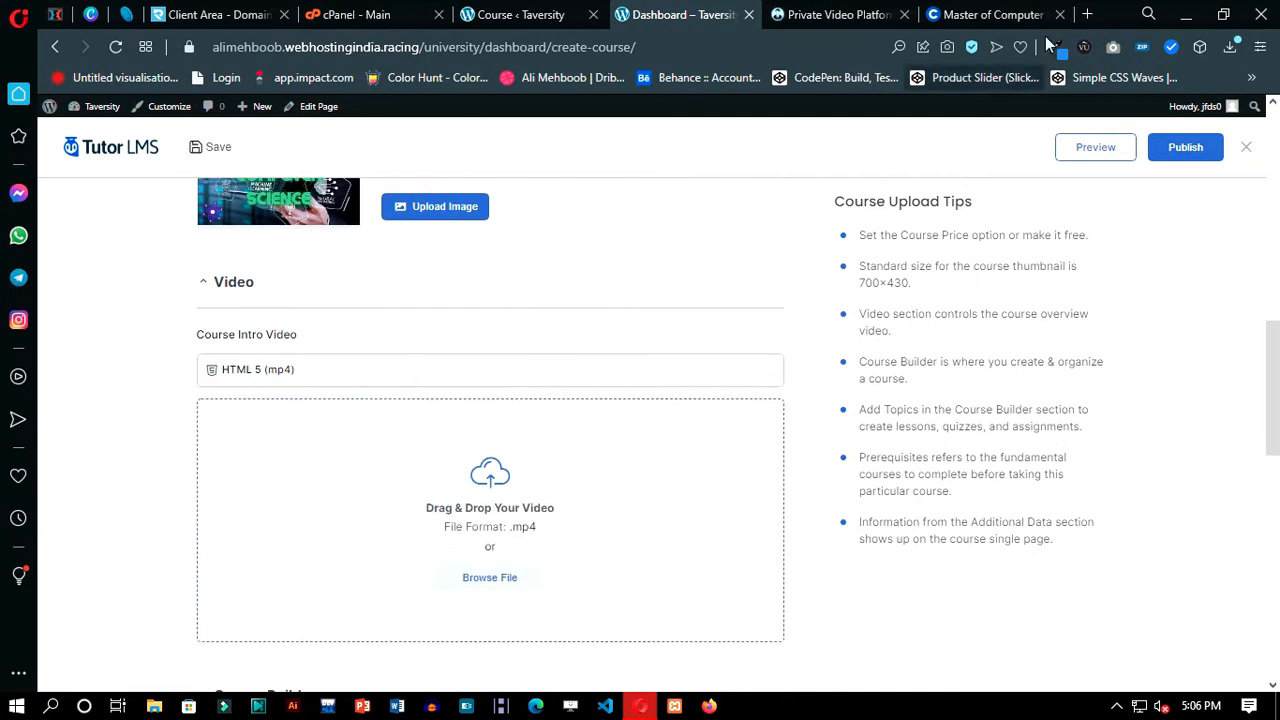
{"action": "left_click", "coordinate": [1087, 14]}
{"action": "type", "text": "youtube.com"}
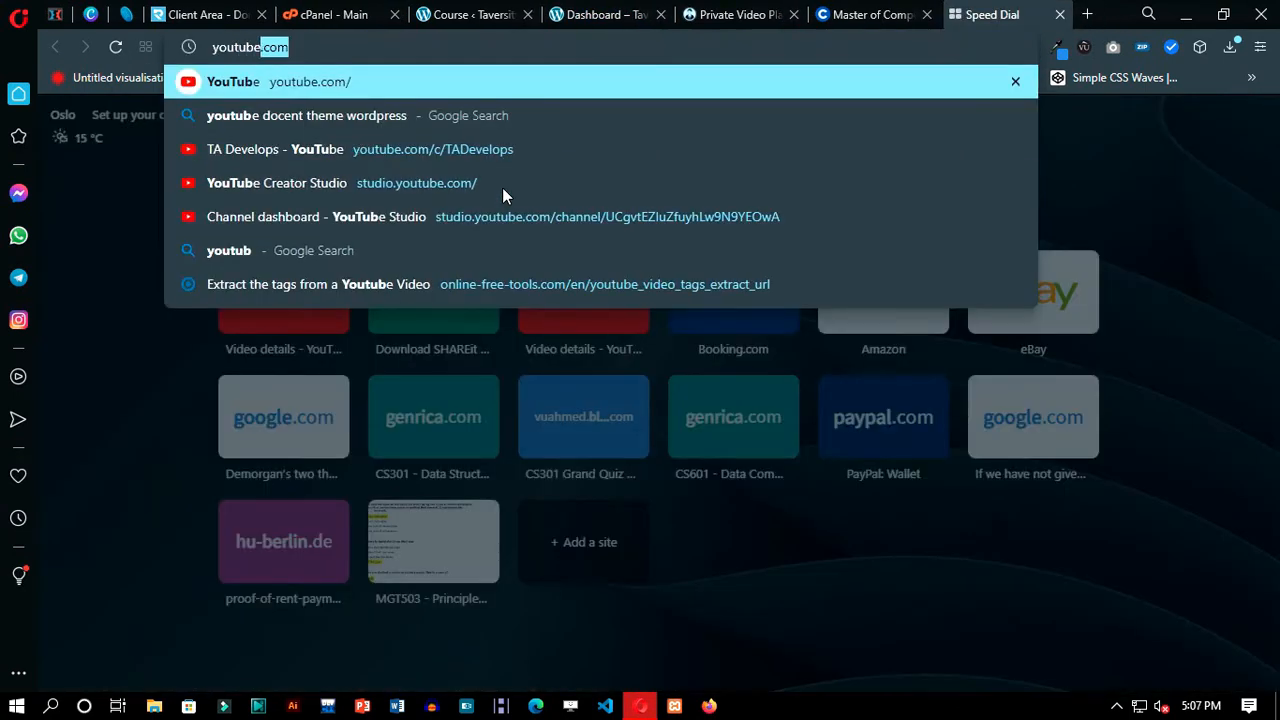
{"action": "key", "text": "Return"}
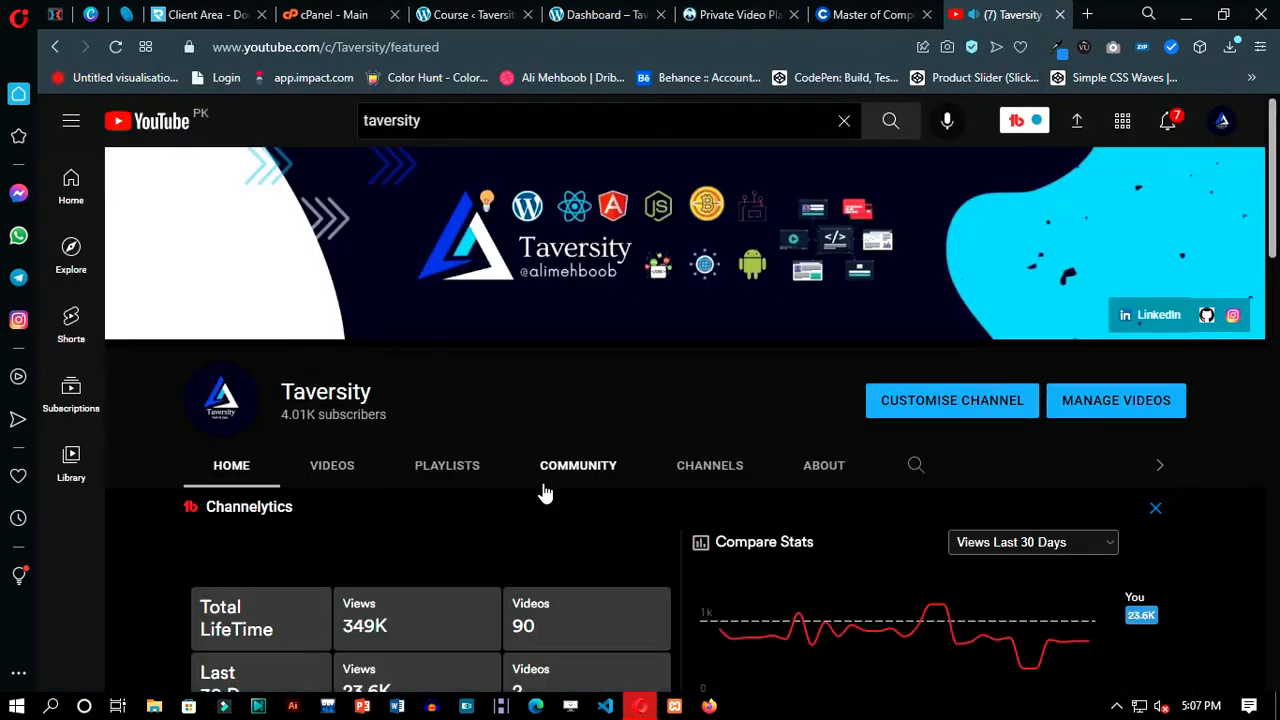
{"action": "left_click", "coordinate": [1060, 15]}
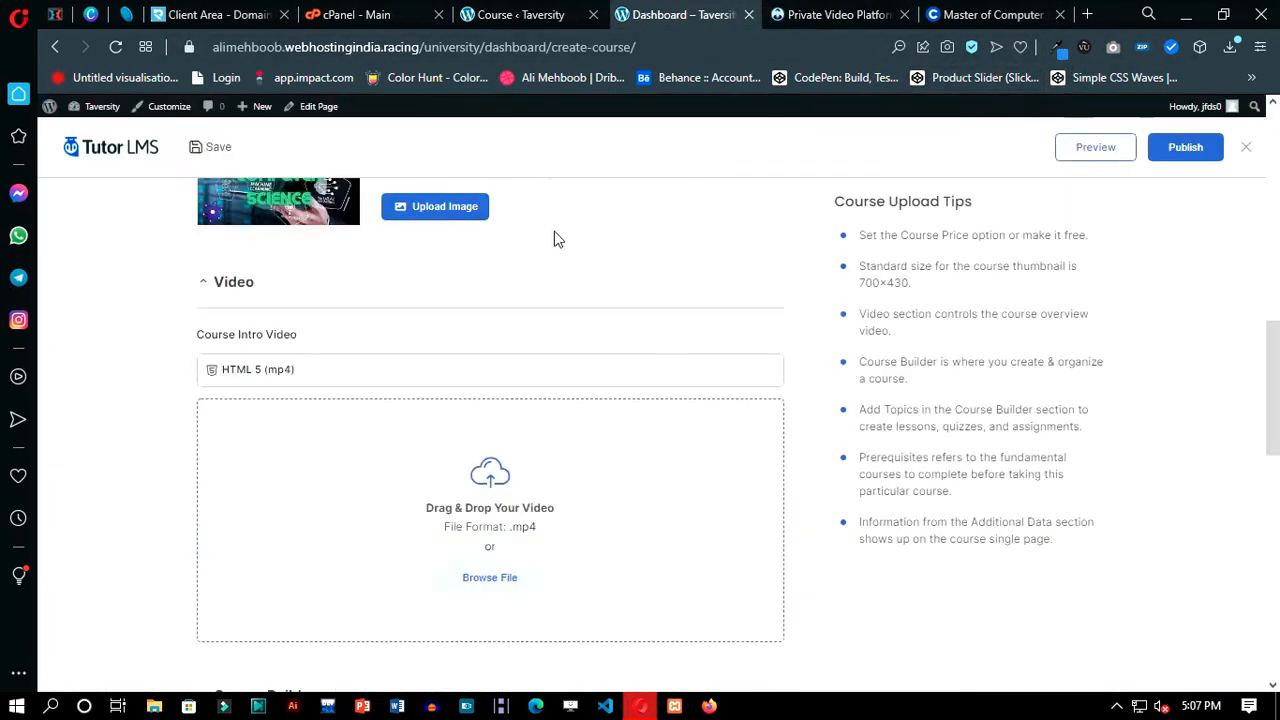
{"action": "left_click", "coordinate": [815, 20]}
{"action": "left_click", "coordinate": [593, 358]}
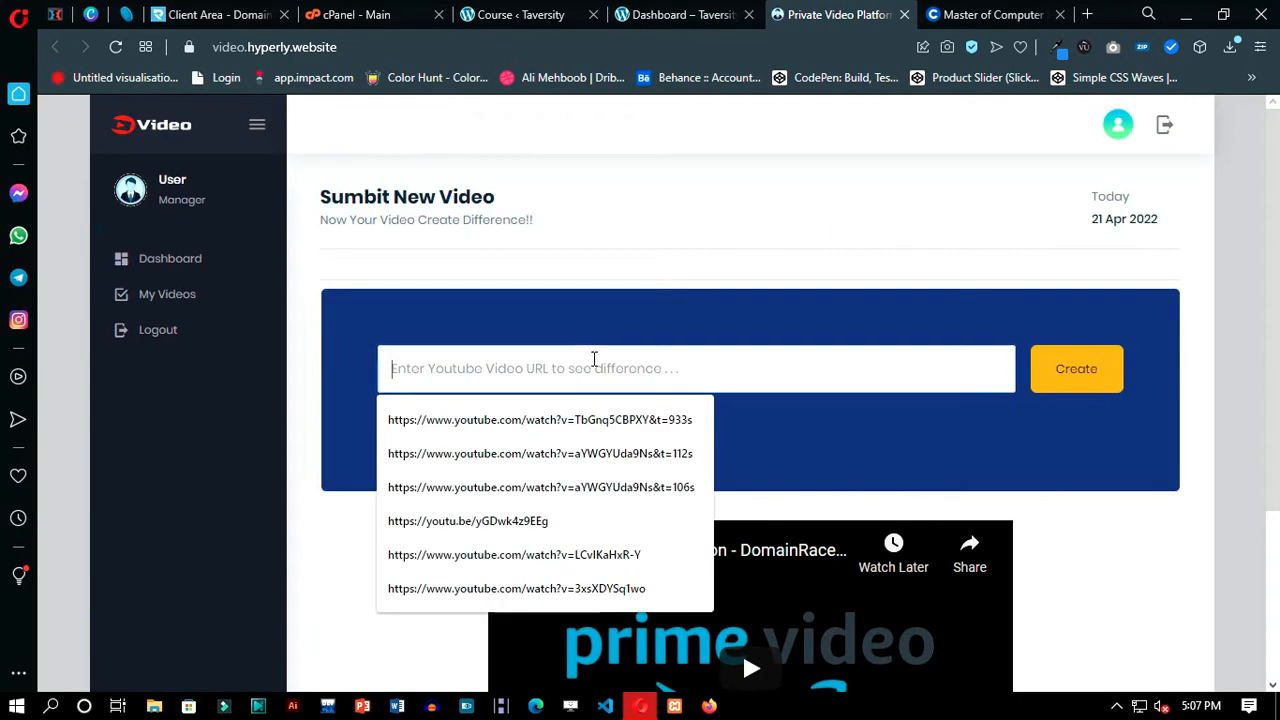
{"action": "type", "text": "https://youtu.be/GB8syhFoLBU"}
{"action": "left_click", "coordinate": [1063, 385]}
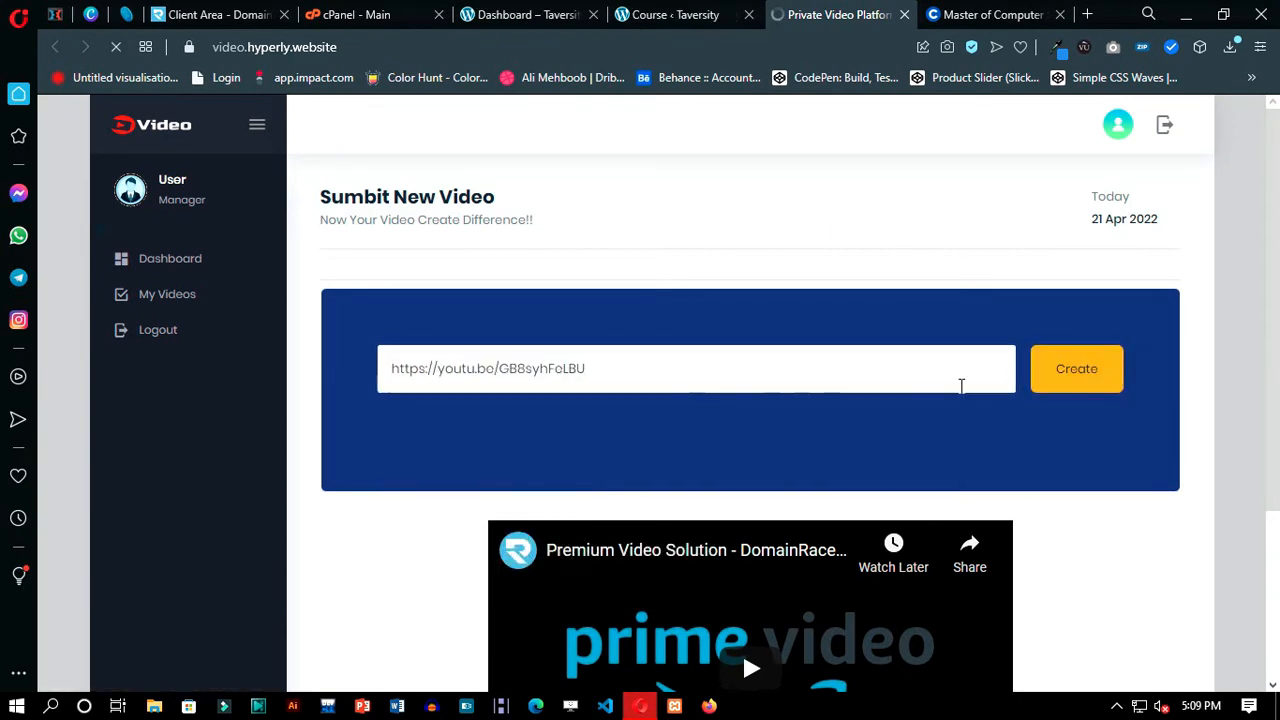
{"action": "scroll", "coordinate": [705, 413], "scroll_direction": "down", "scroll_amount": 5}
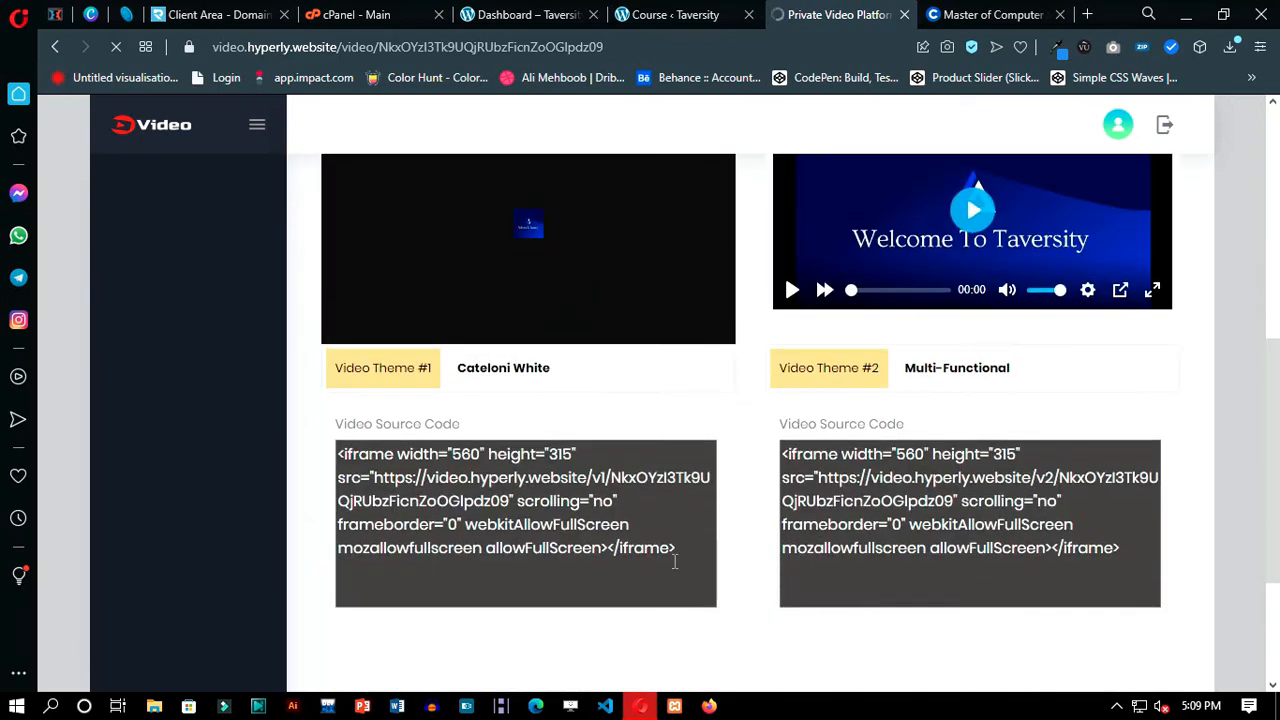
{"action": "left_click_drag", "start_coordinate": [683, 556], "coordinate": [338, 453]}
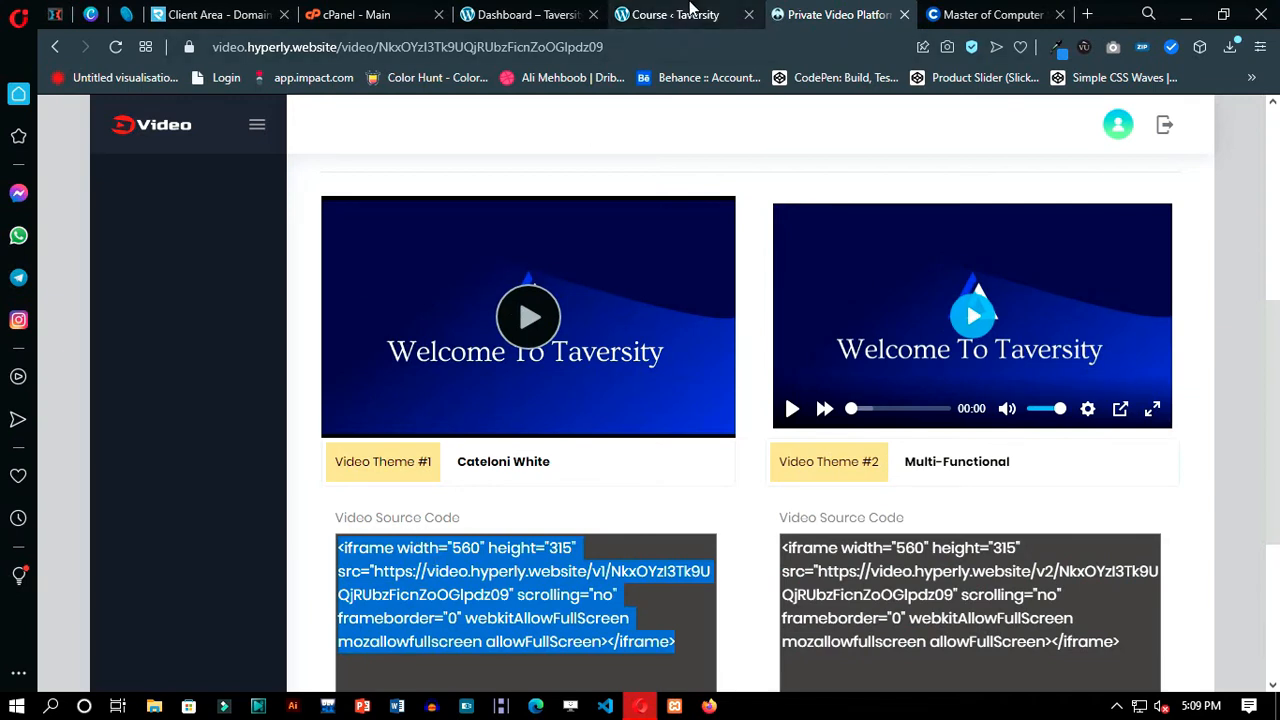
- Set the course intro video source to Embedded and paste in the copied iframe code
{"action": "left_click", "coordinate": [532, 10]}
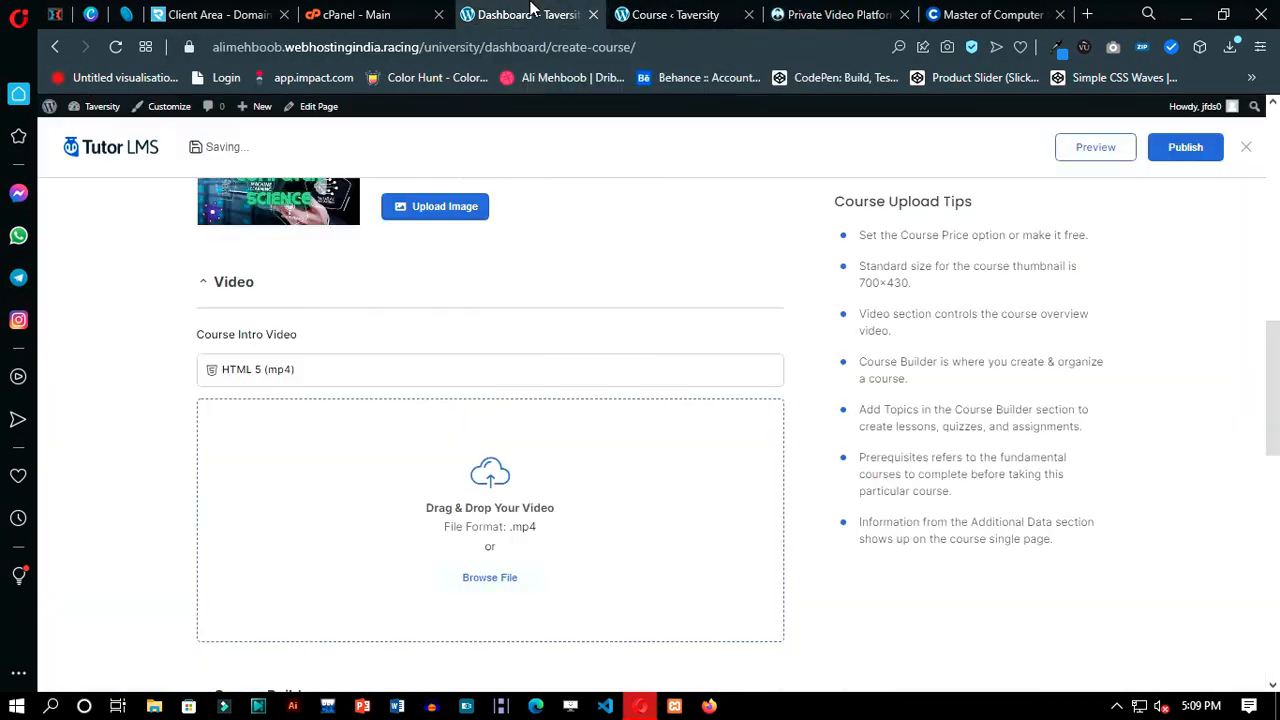
{"action": "left_click", "coordinate": [581, 372]}
{"action": "left_click", "coordinate": [435, 463]}
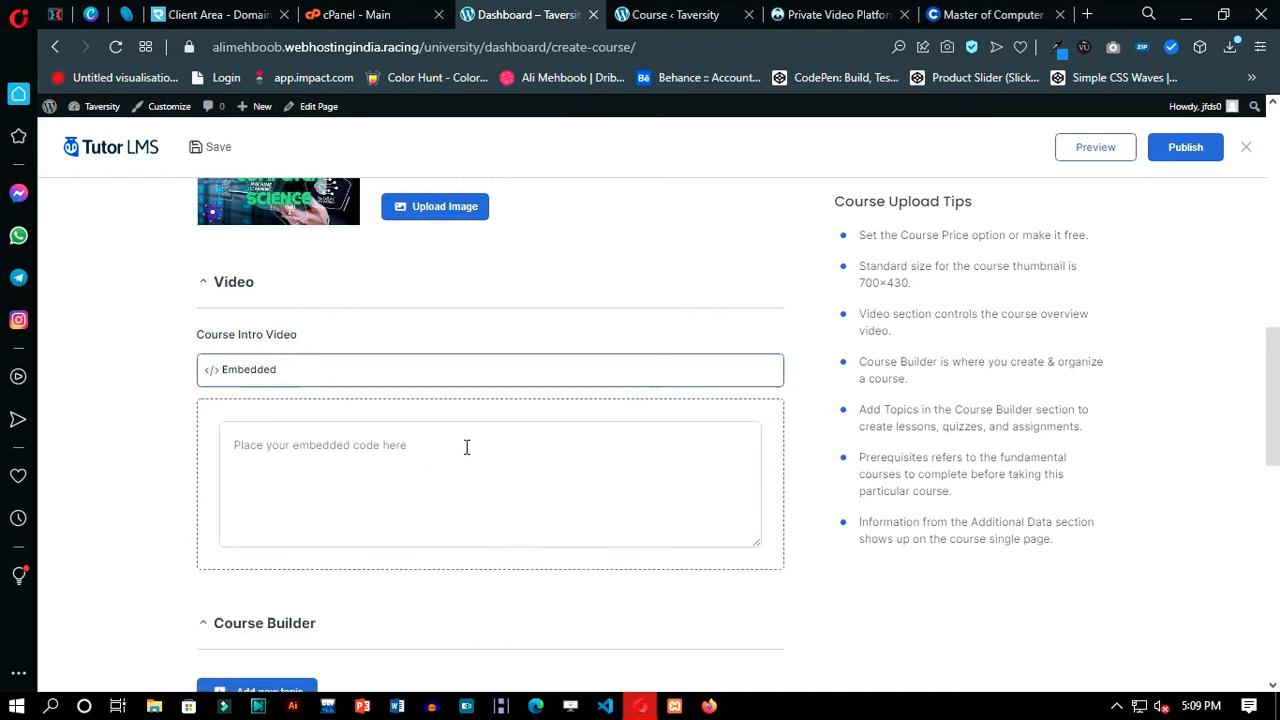
{"action": "left_click", "coordinate": [466, 447]}
{"action": "key", "text": "ctrl+v"}
- Start a new topic in the Course Builder and enter "Module 1" as its name
{"action": "scroll", "coordinate": [423, 543], "scroll_direction": "down", "scroll_amount": 4}
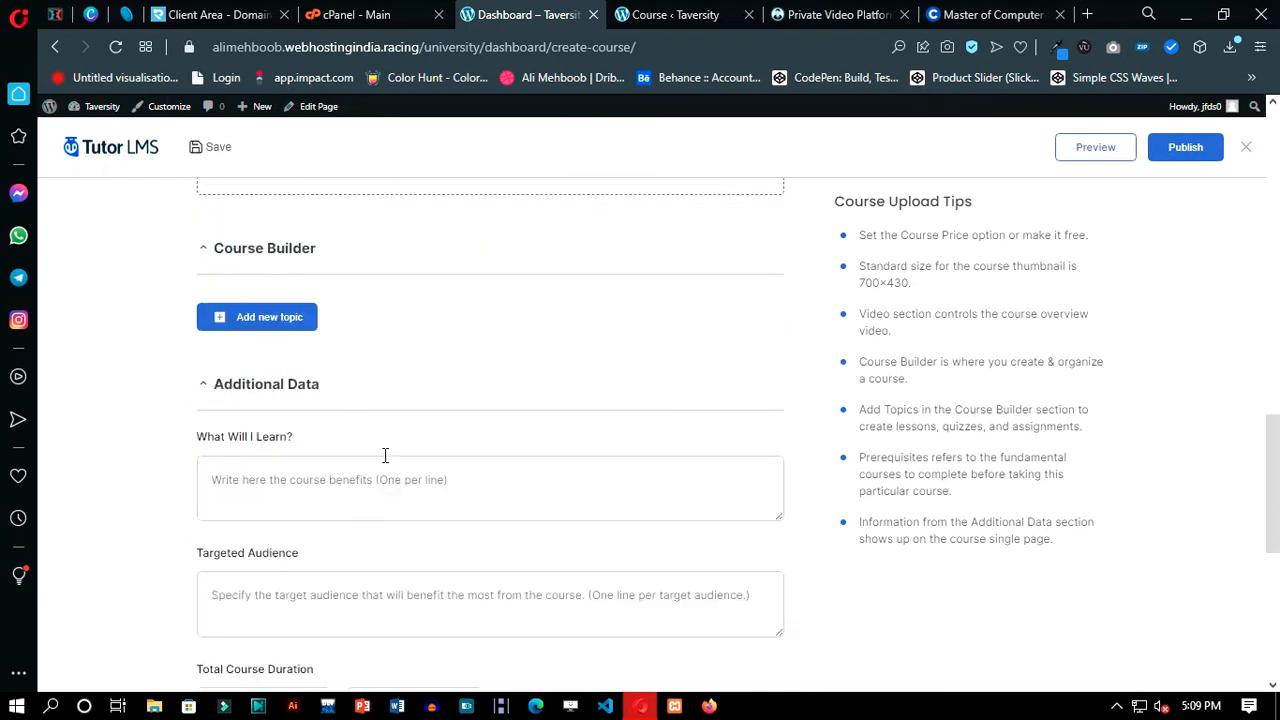
{"action": "left_click", "coordinate": [268, 316]}
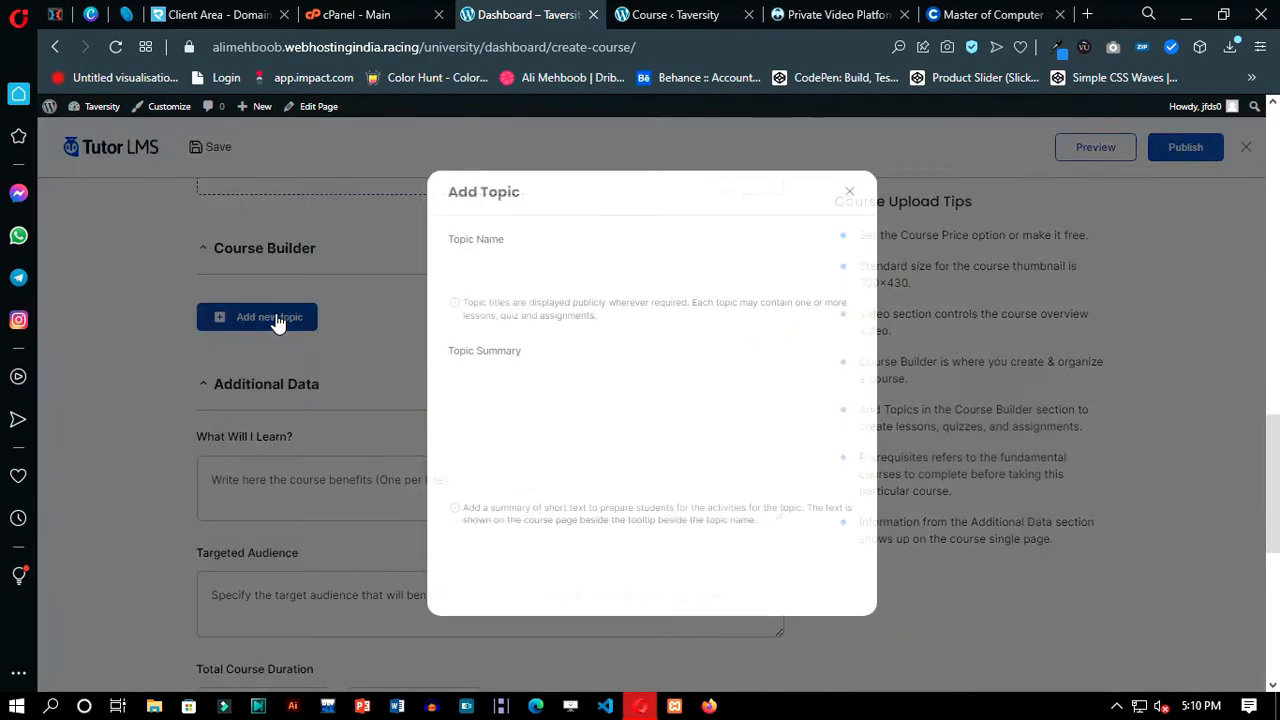
{"action": "left_click", "coordinate": [549, 270]}
{"action": "left_click", "coordinate": [539, 297]}
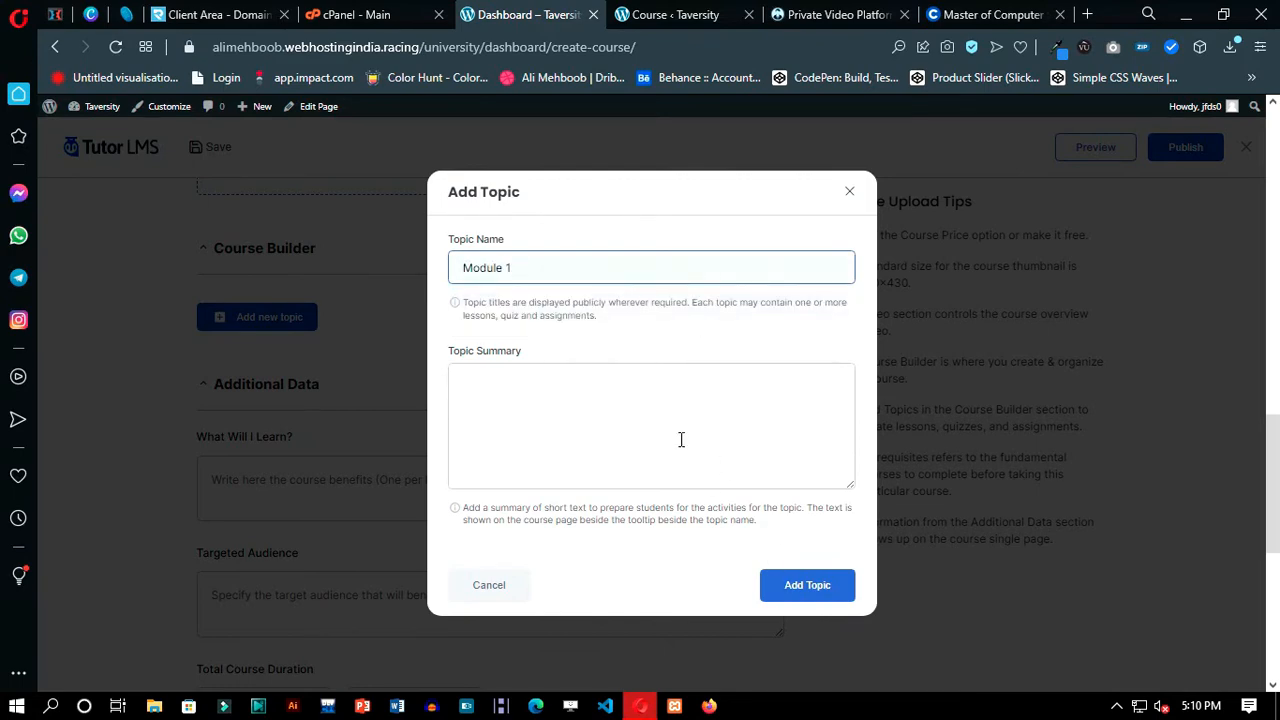
{"action": "left_click", "coordinate": [831, 431]}
- Copy the course title "Foundations of Algorithms" from the Academics curriculum on Coursera's Online Master of Computer Science page
{"action": "left_click", "coordinate": [992, 15]}
{"action": "scroll", "coordinate": [509, 324], "scroll_direction": "down", "scroll_amount": 10}
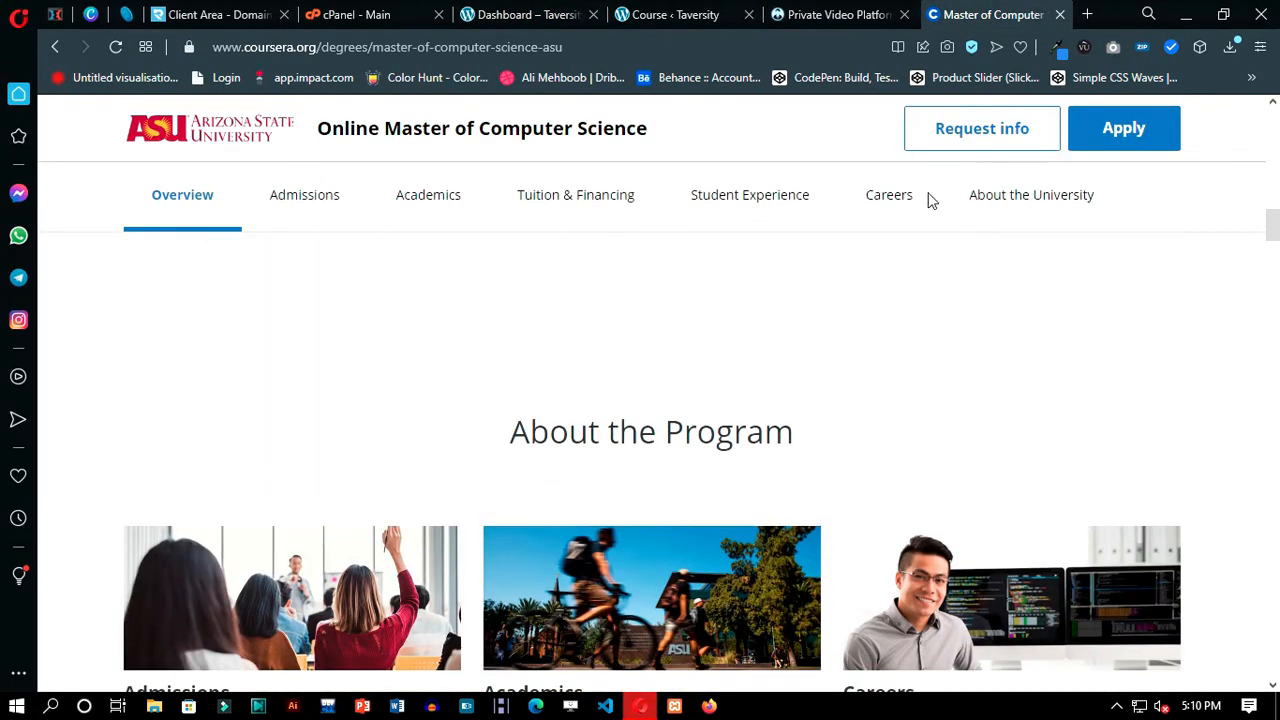
{"action": "scroll", "coordinate": [500, 245], "scroll_direction": "down", "scroll_amount": 4}
{"action": "scroll", "coordinate": [484, 256], "scroll_direction": "down", "scroll_amount": 15}
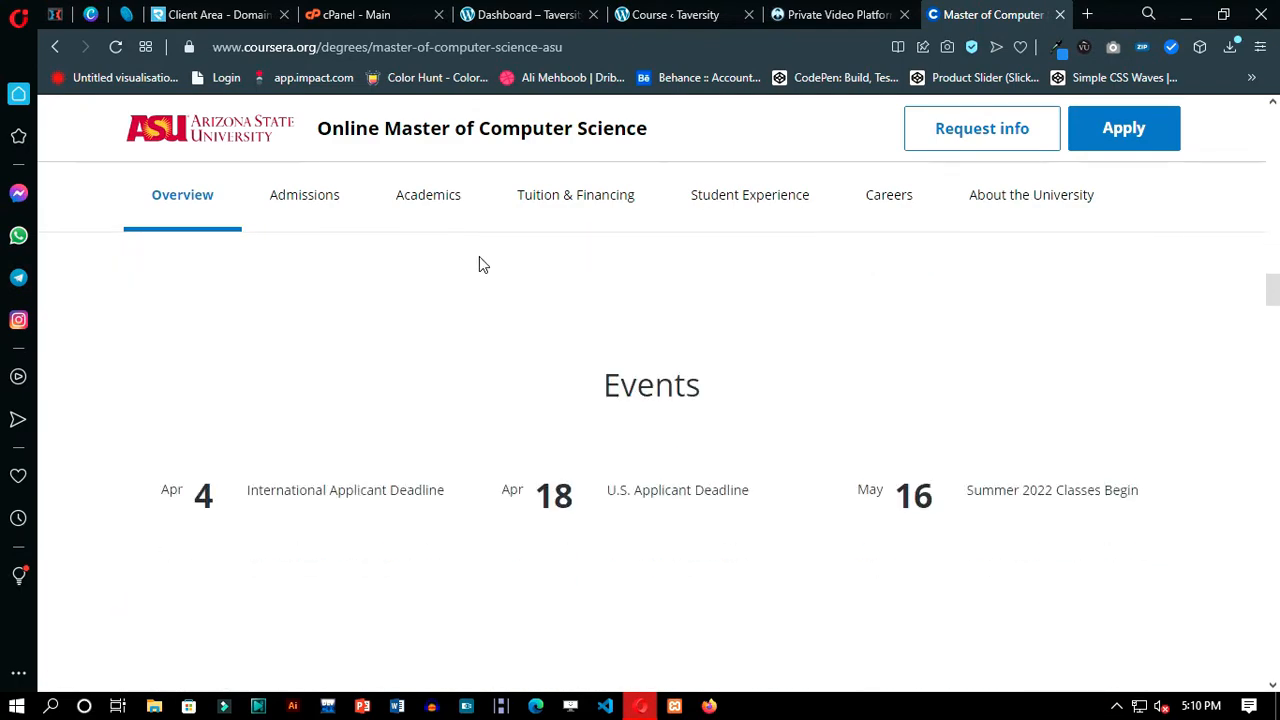
{"action": "scroll", "coordinate": [485, 292], "scroll_direction": "down", "scroll_amount": 12}
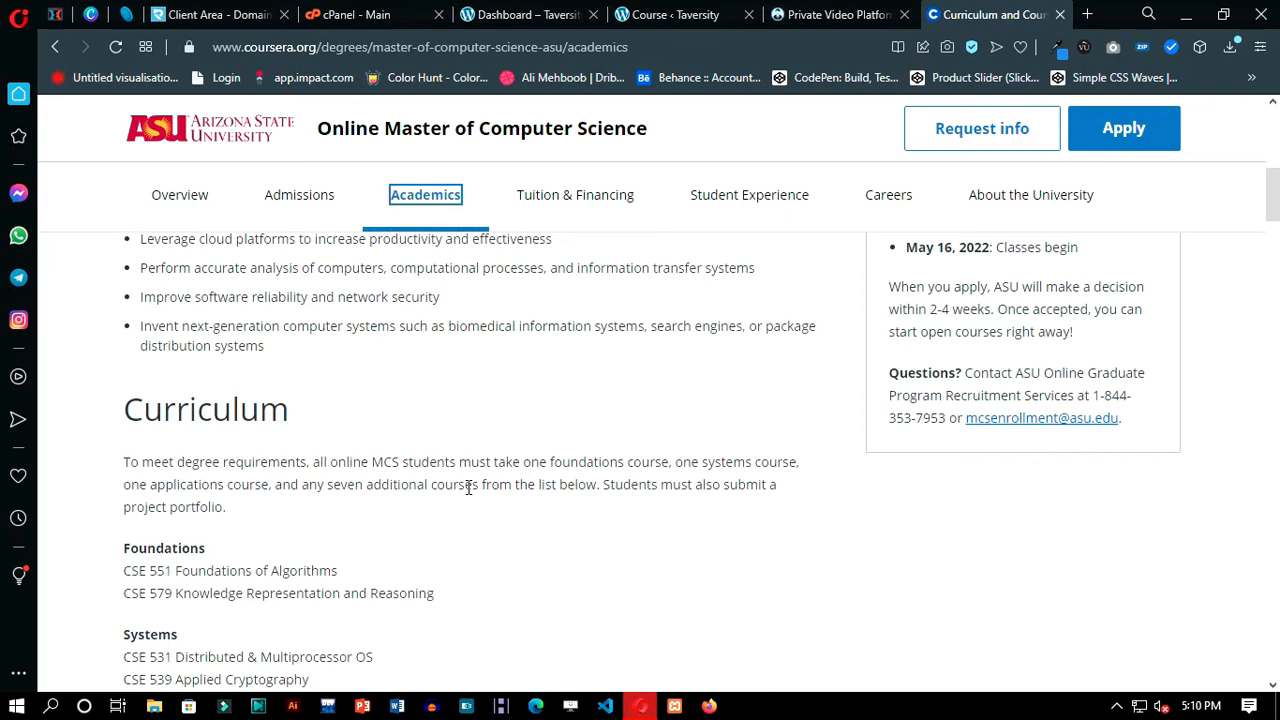
{"action": "scroll", "coordinate": [371, 381], "scroll_direction": "down", "scroll_amount": 2}
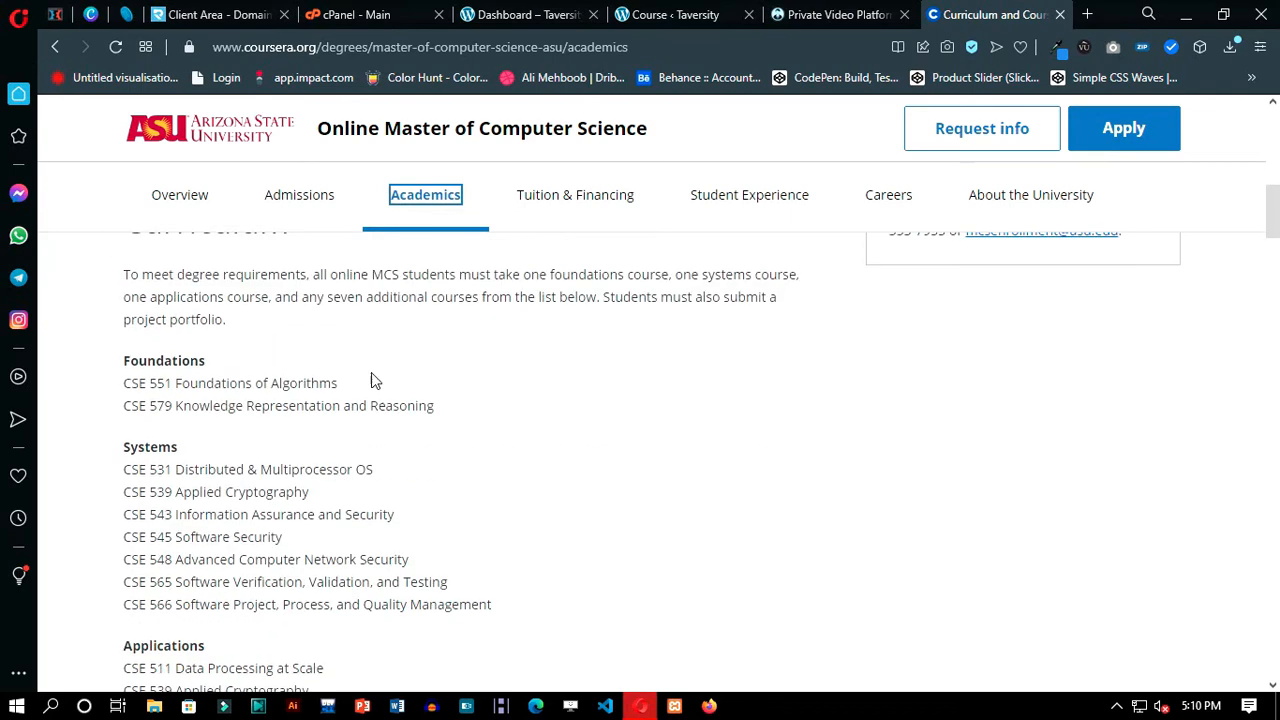
{"action": "left_click_drag", "start_coordinate": [351, 385], "coordinate": [176, 384]}
{"action": "key", "text": "ctrl+c"}
- Enter "Foundations of Algorithms" as both the topic's summary and its name, and add the topic
{"action": "left_click", "coordinate": [668, 14]}
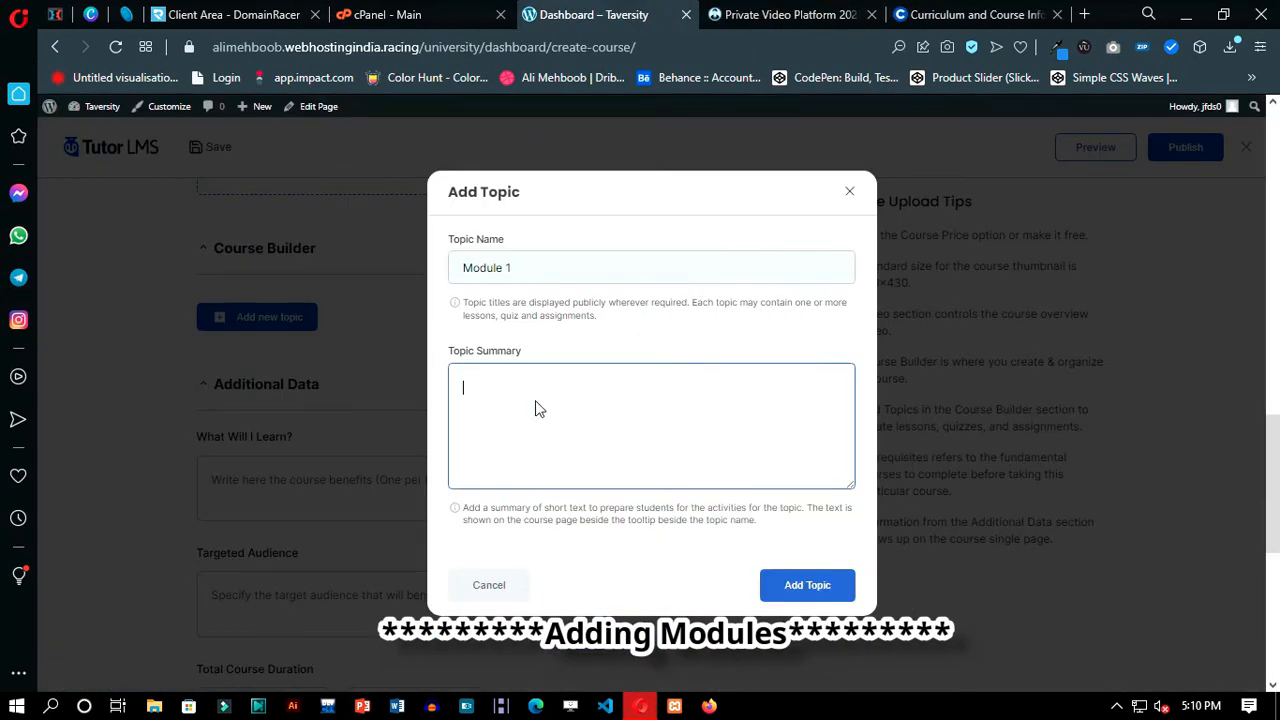
{"action": "key", "text": "ctrl+v"}
{"action": "key", "text": "shift+Tab"}
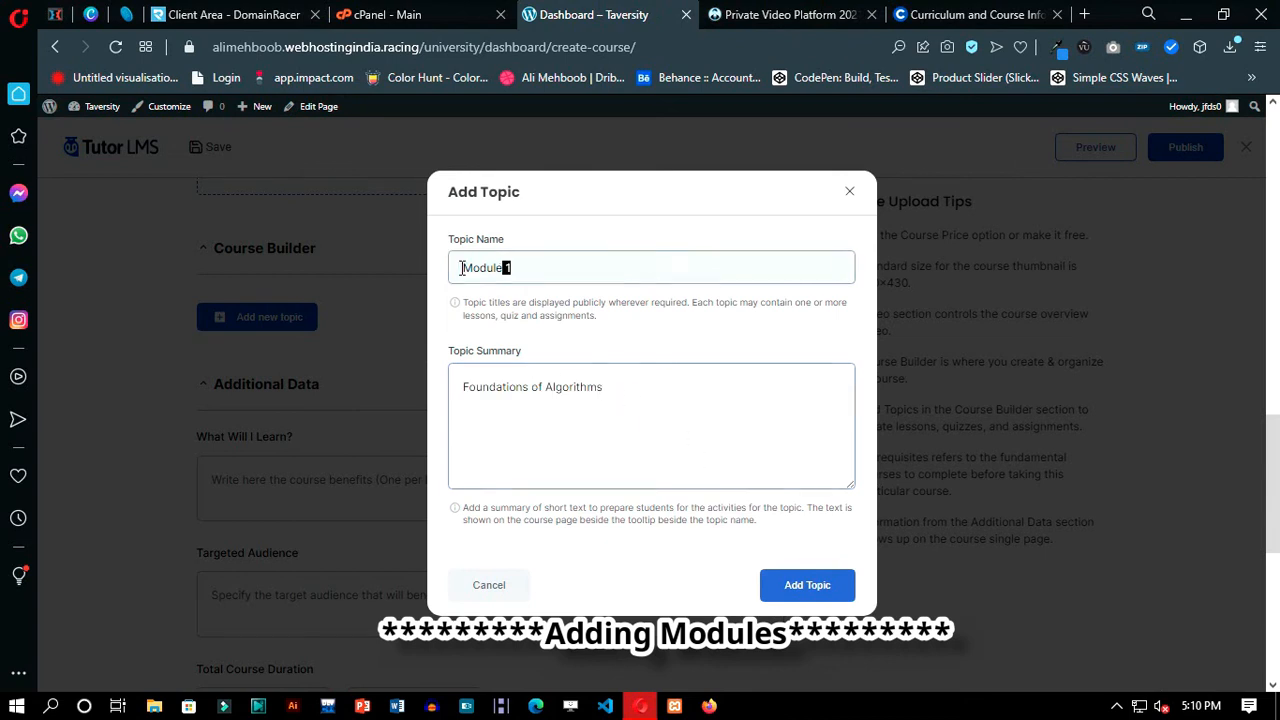
{"action": "key", "text": "ctrl+v"}
{"action": "left_click", "coordinate": [788, 588]}
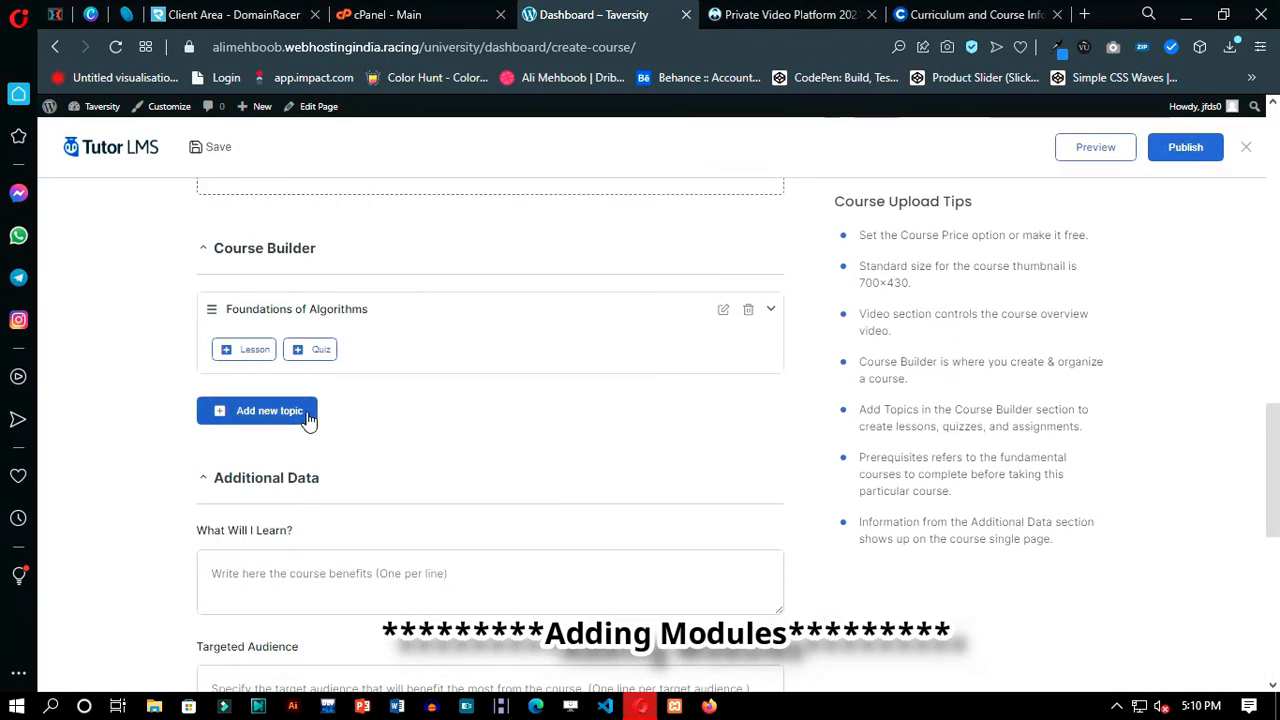
- Add a second topic named "Knowledge Representation and Reasoning", copying the title from the Coursera curriculum
{"action": "left_click", "coordinate": [257, 410]}
{"action": "left_click", "coordinate": [963, 20]}
{"action": "left_click_drag", "start_coordinate": [459, 403], "coordinate": [199, 408]}
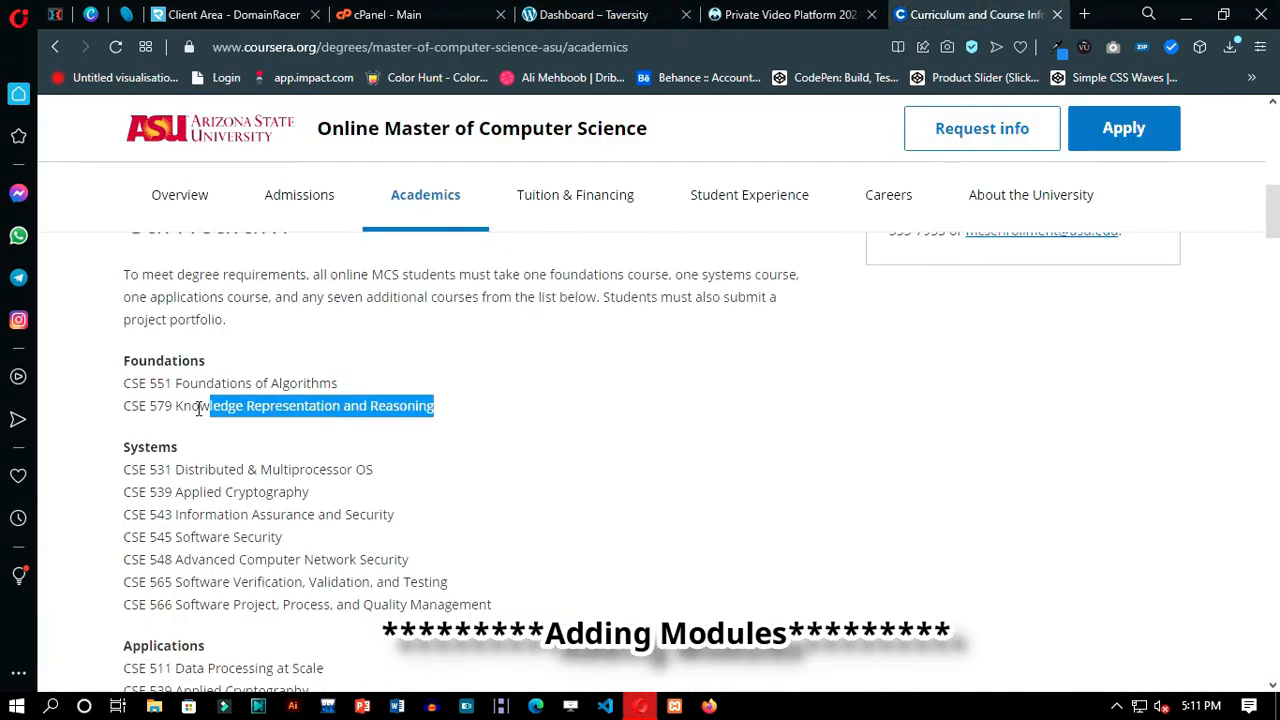
{"action": "key", "text": "ctrl+c"}
{"action": "left_click", "coordinate": [593, 14]}
{"action": "left_click", "coordinate": [546, 268]}
{"action": "key", "text": "ctrl+v"}
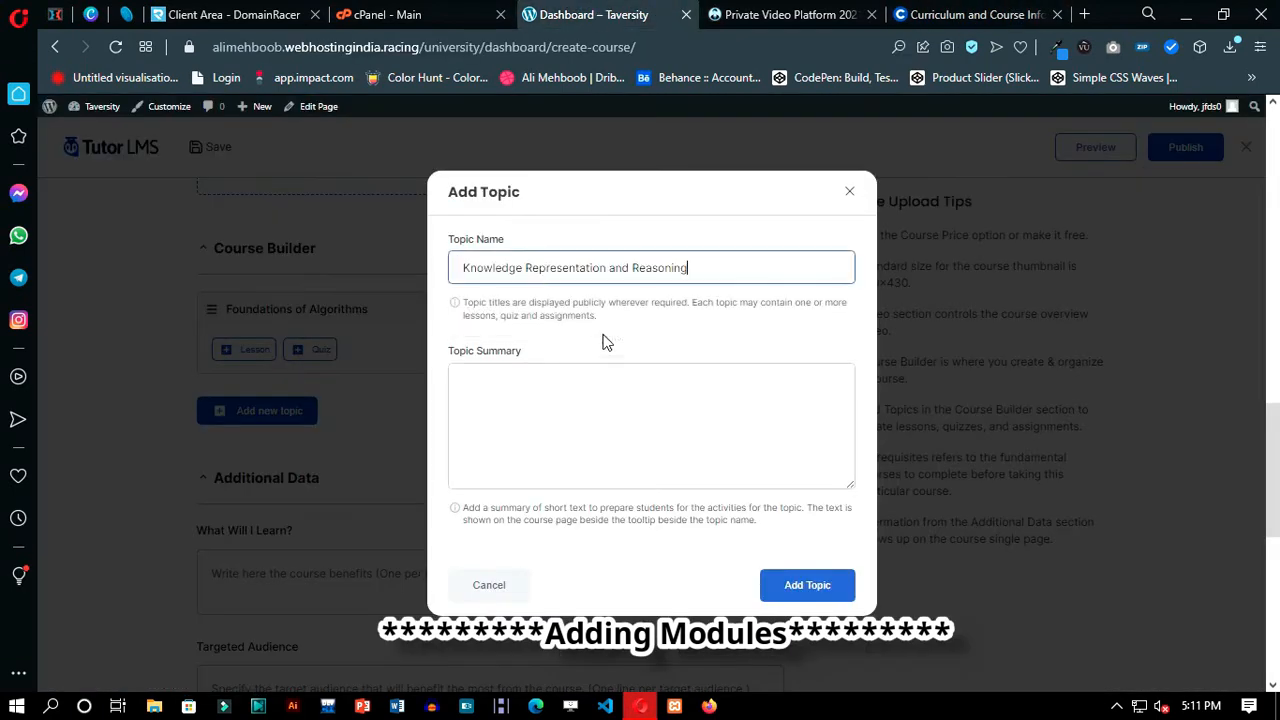
{"action": "left_click", "coordinate": [811, 597]}
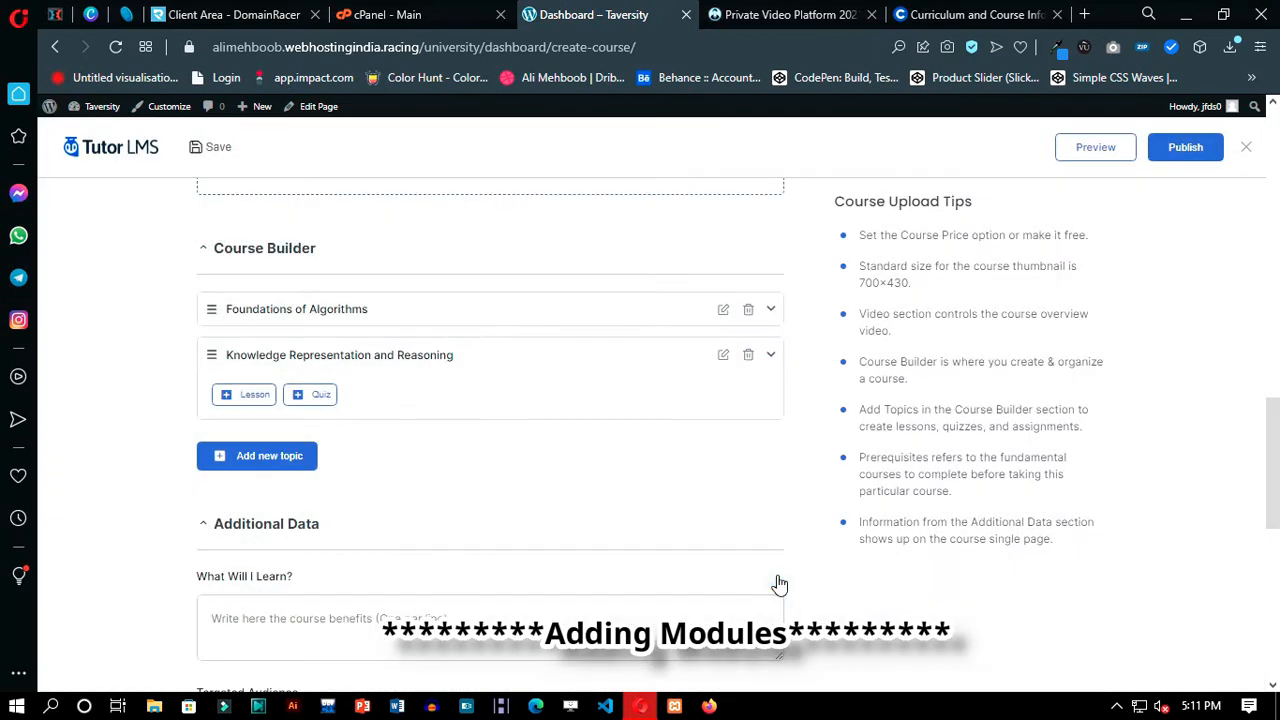
- Start a new lesson under the Foundations of Algorithms topic and name it "Introduction"
{"action": "left_click", "coordinate": [770, 316]}
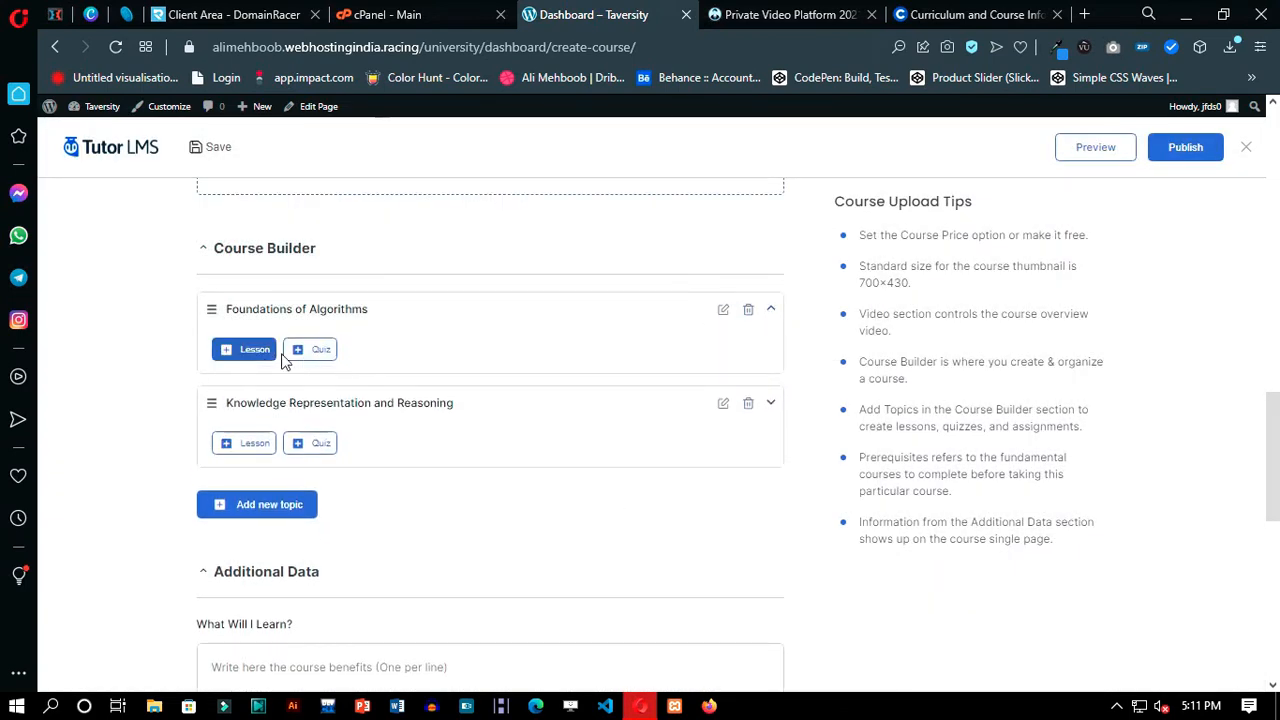
{"action": "left_click", "coordinate": [260, 352]}
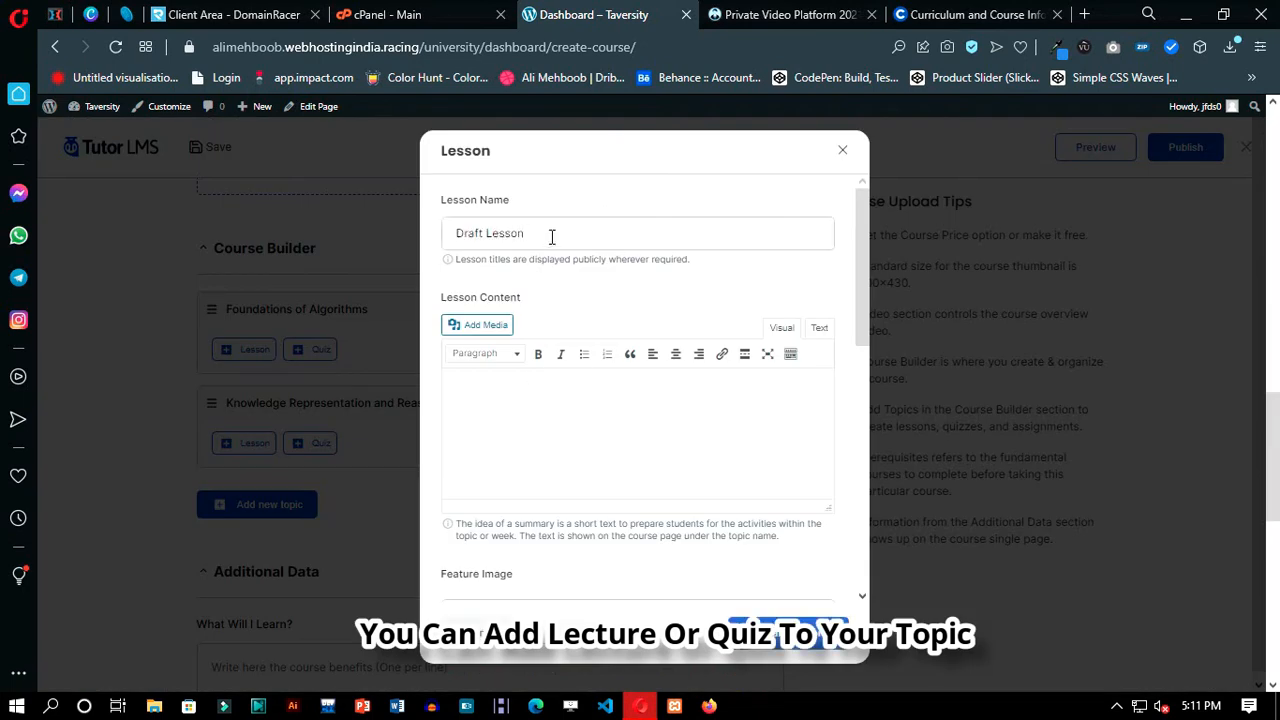
{"action": "left_click_drag", "start_coordinate": [551, 237], "coordinate": [447, 237]}
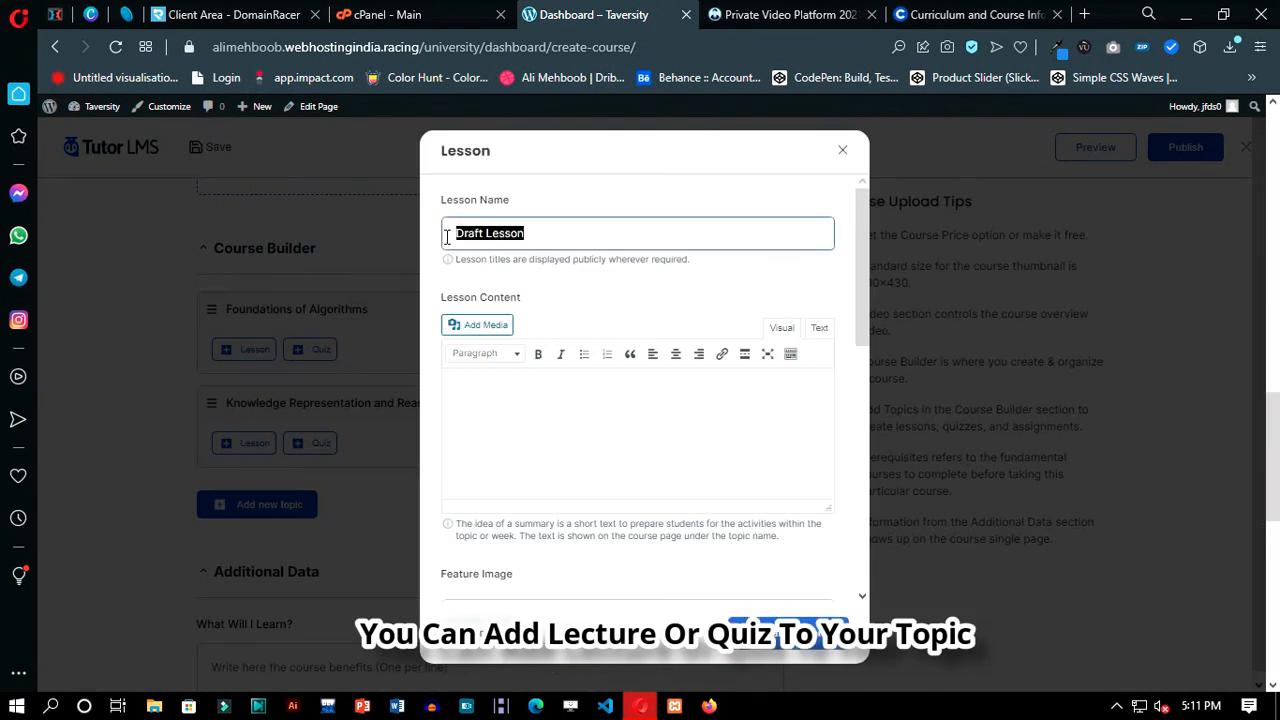
{"action": "type", "text": "Introdu"}
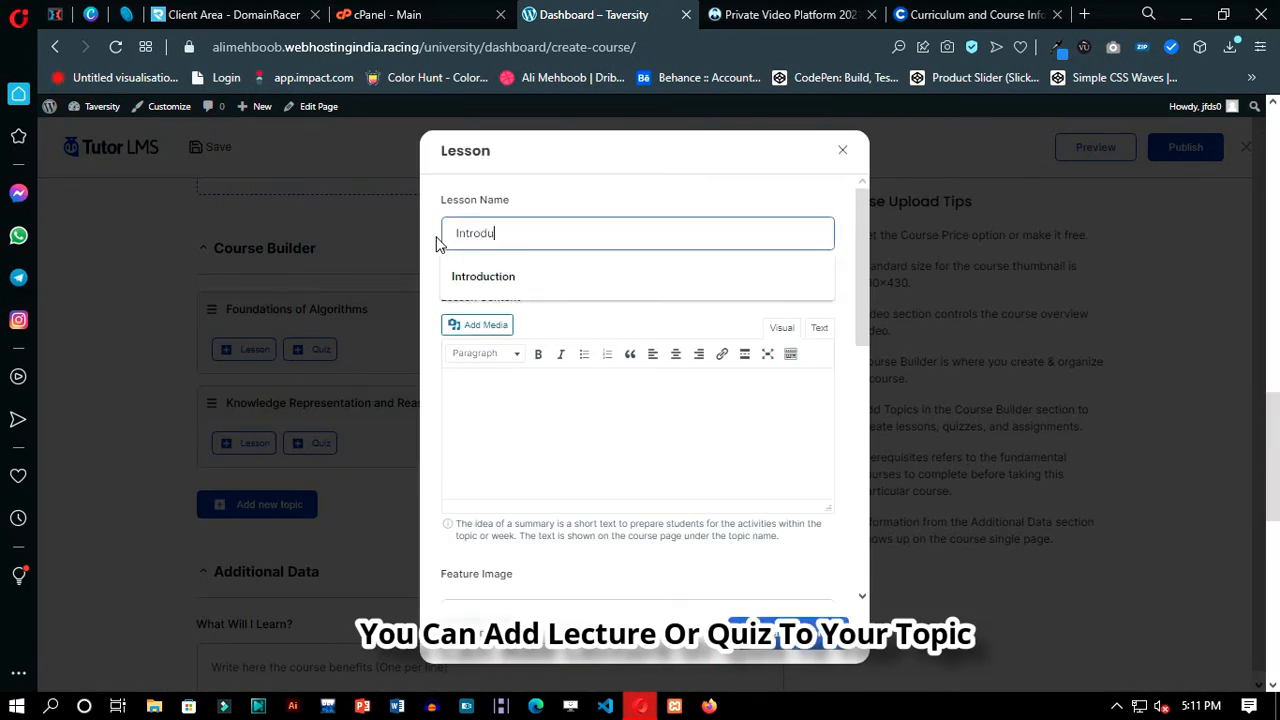
{"action": "type", "text": "ction"}
{"action": "left_click", "coordinate": [541, 405]}
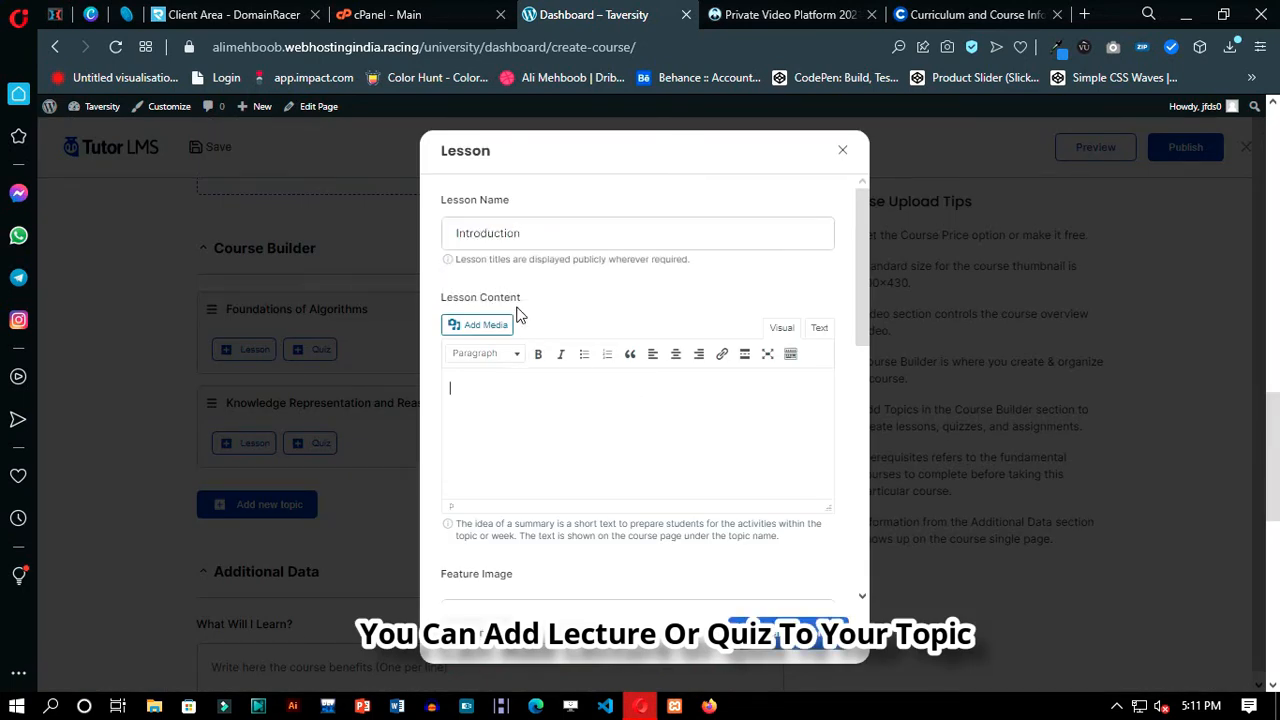
- Set the Introduction lesson's video source to Embedded and activate its embed code field
{"action": "scroll", "coordinate": [534, 457], "scroll_direction": "down", "scroll_amount": 5}
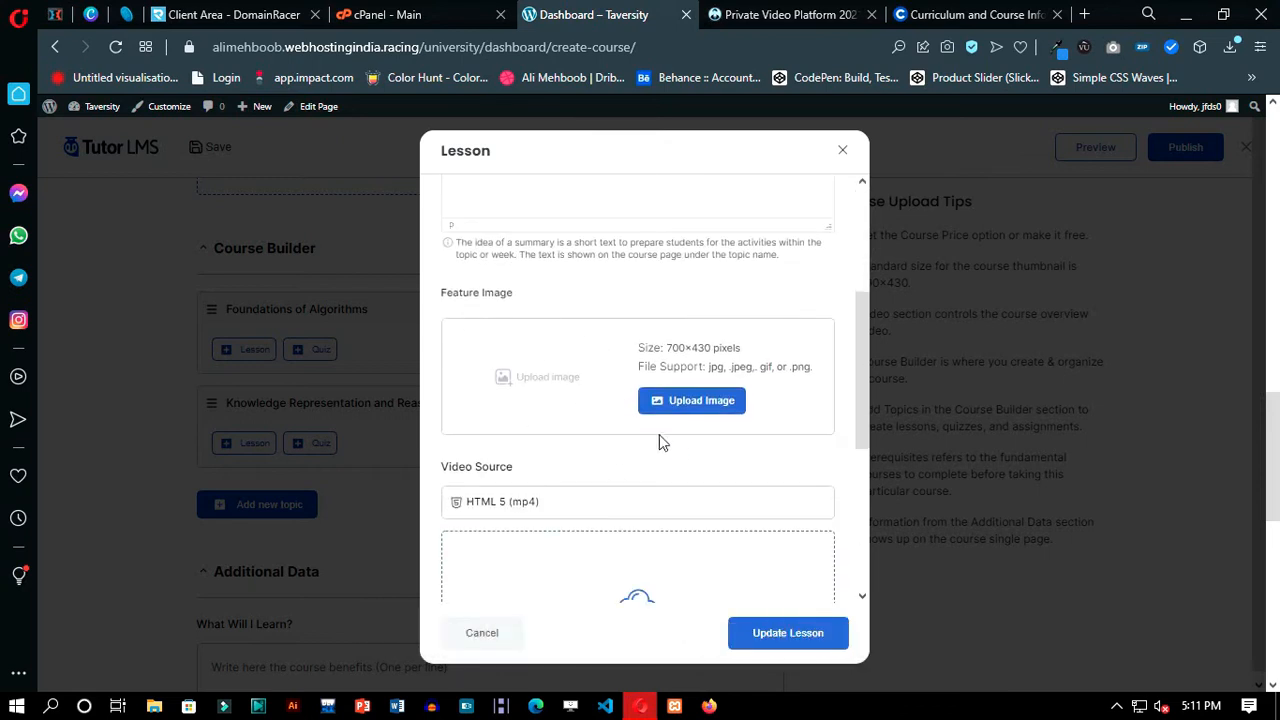
{"action": "scroll", "coordinate": [666, 446], "scroll_direction": "down", "scroll_amount": 3}
{"action": "left_click", "coordinate": [666, 218]}
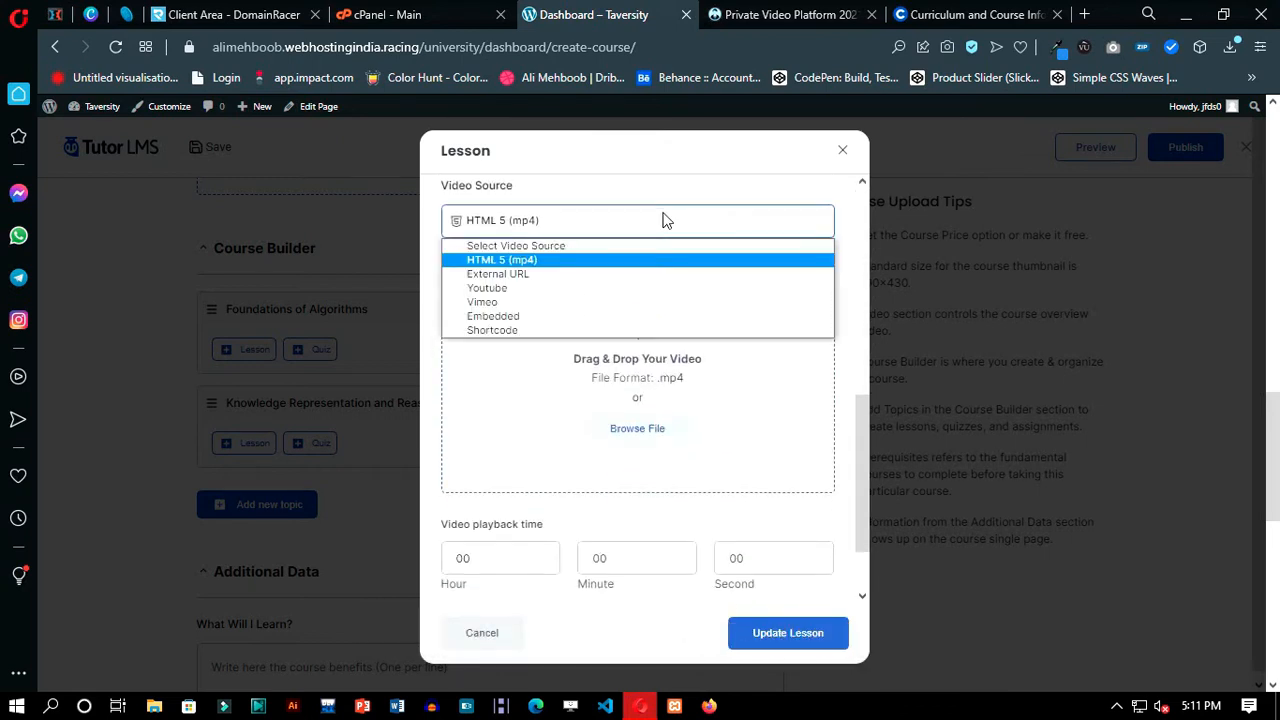
{"action": "left_click", "coordinate": [610, 317]}
{"action": "left_click", "coordinate": [708, 311]}
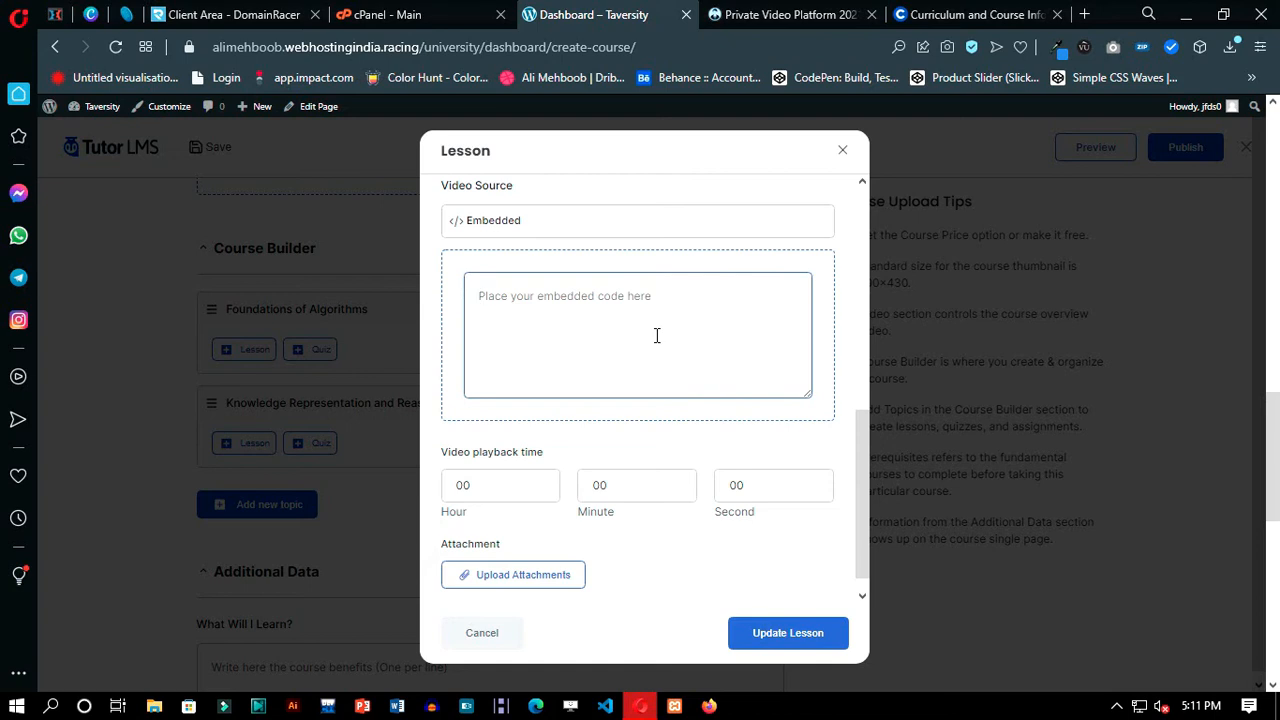
- Enter the Video Theme #1 iframe code from the private video page as the lesson's embed code and save the lesson
{"action": "key", "text": "ctrl+v"}
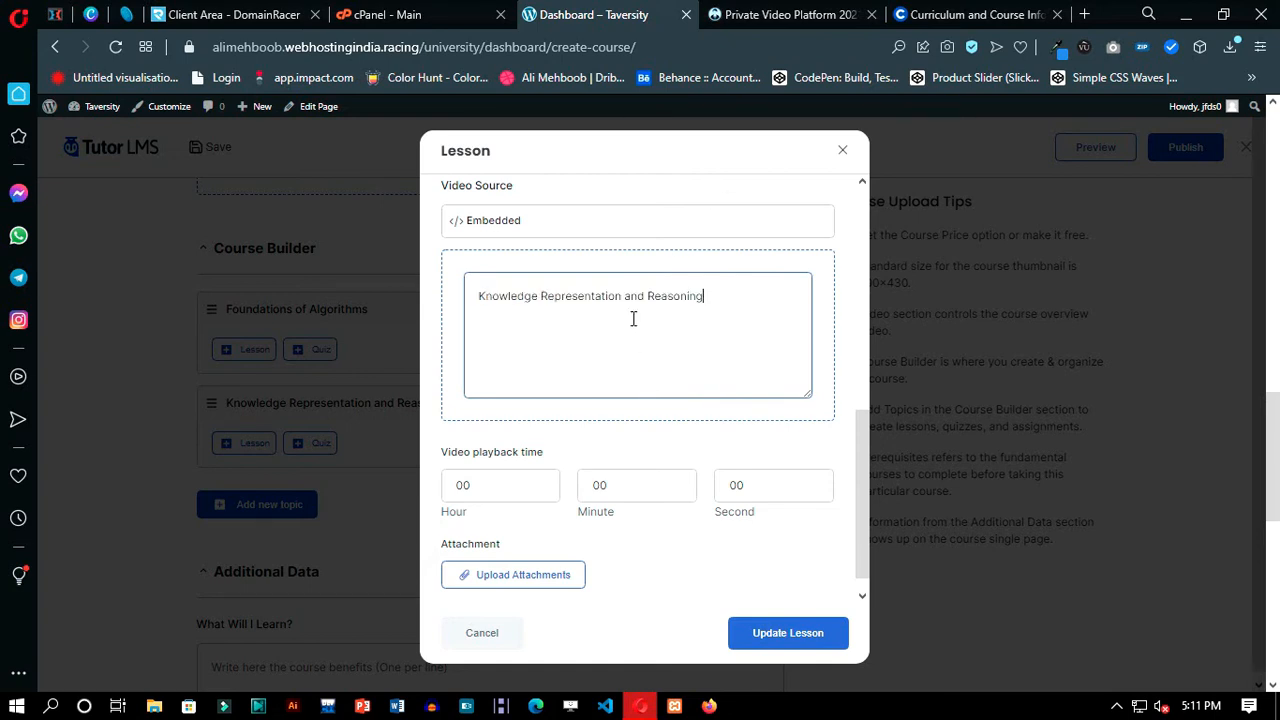
{"action": "key", "text": "ctrl+Tab"}
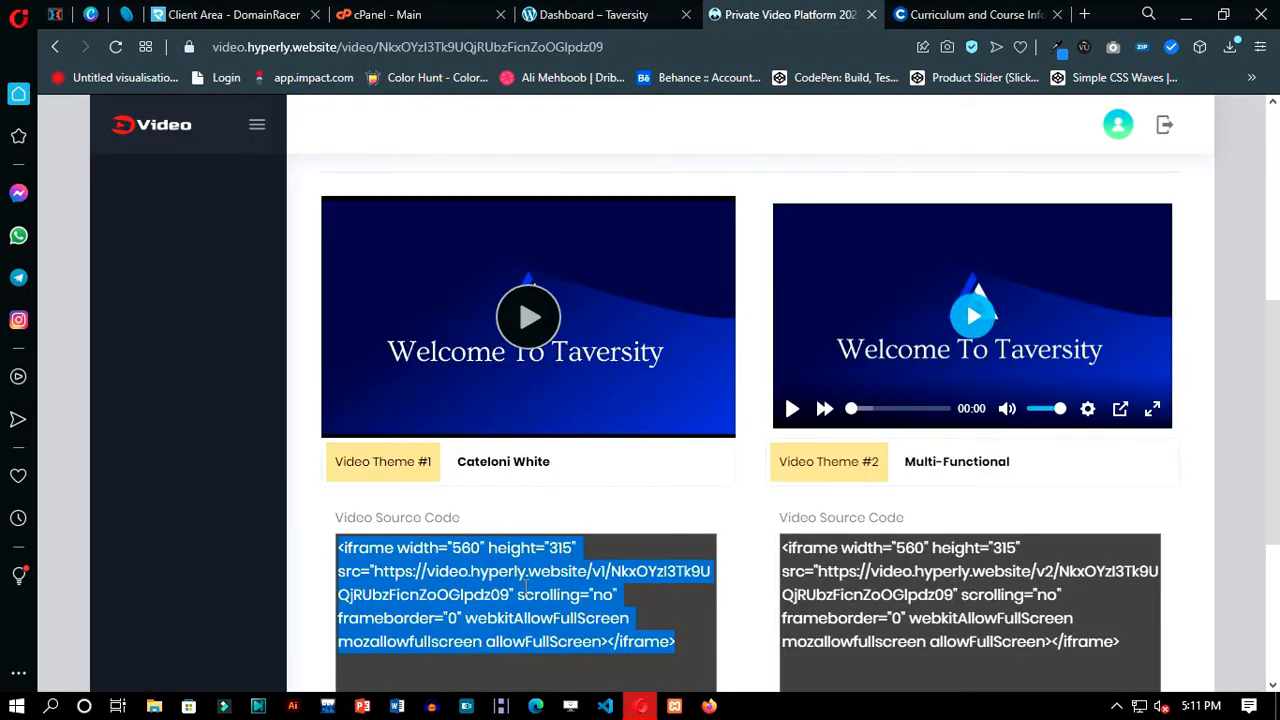
{"action": "key", "text": "ctrl+shift+Tab"}
{"action": "key", "text": "ctrl+a"}
{"action": "type", "text": "<iframe width=\"560\" height=\"315\" src=\"https://video.hyperly.website/v1/NkxOYzI3Tk9UQjRUbzFicnZoOGlpdz09\" scrolling=\"no\" frameborder=\"0\" webkitAllowFullScreen mozallowfullscreen allowFullScreen></iframe>"}
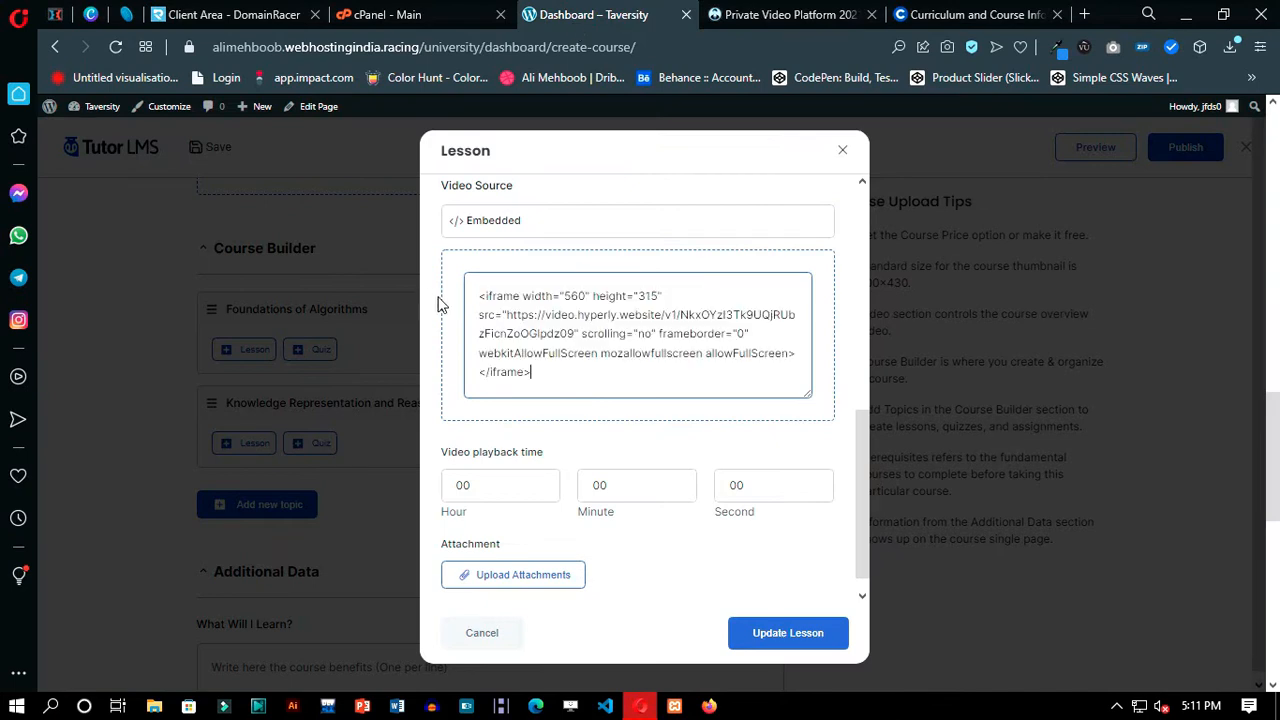
{"action": "scroll", "coordinate": [571, 371], "scroll_direction": "down", "scroll_amount": 1}
{"action": "left_click", "coordinate": [772, 622]}
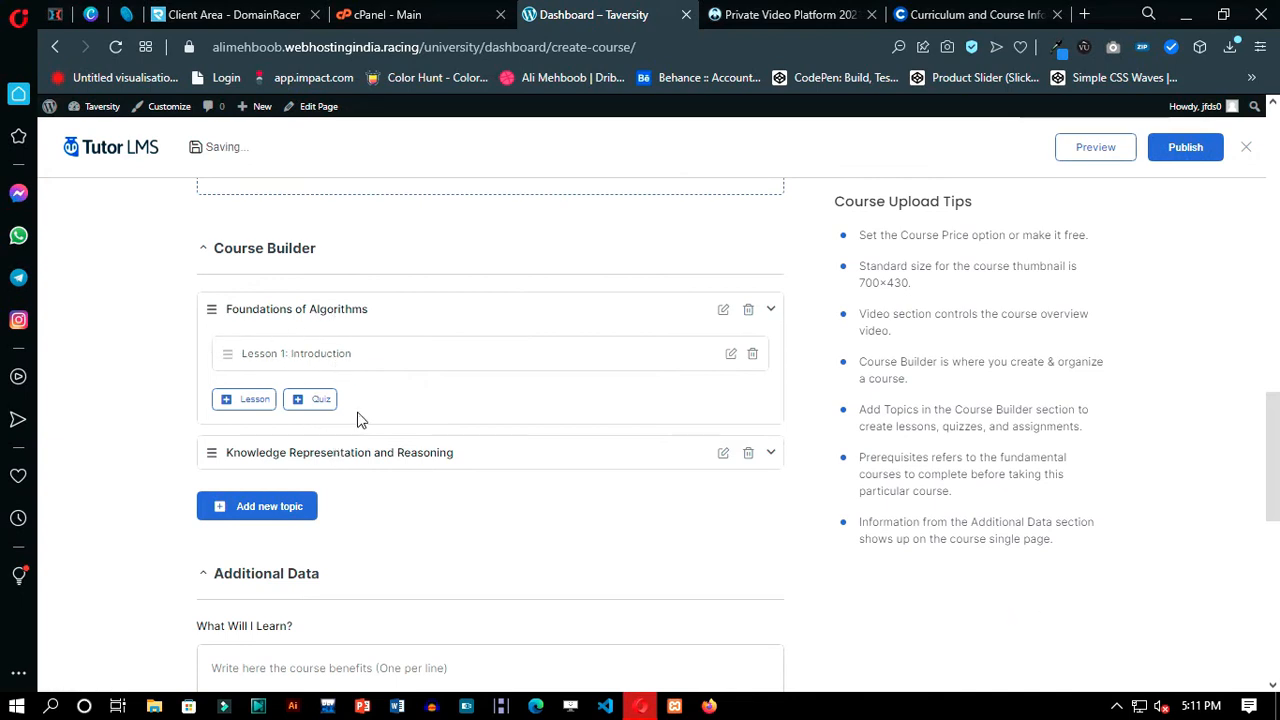
- Copy the Visual Analytics System and Deep Learning Architecture project descriptions from the Coursera Academics page
{"action": "scroll", "coordinate": [320, 500], "scroll_direction": "down", "scroll_amount": 3}
{"action": "left_click", "coordinate": [975, 14]}
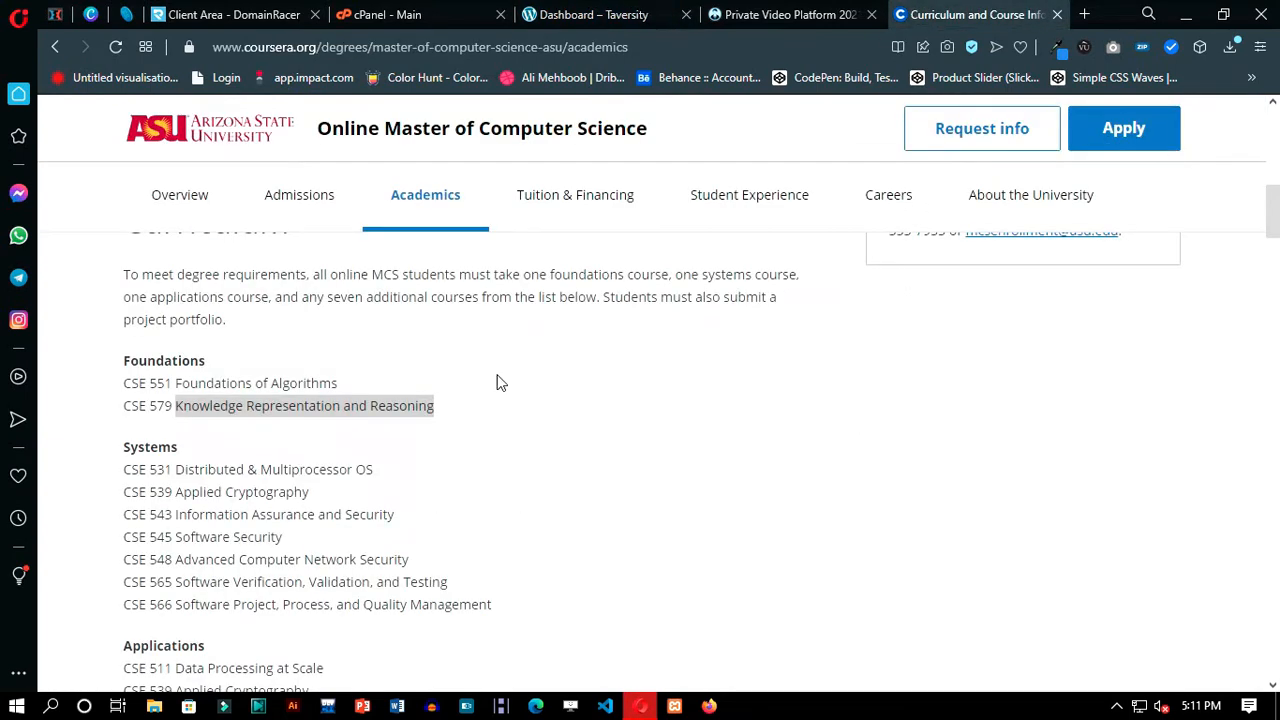
{"action": "scroll", "coordinate": [497, 380], "scroll_direction": "down", "scroll_amount": 5}
{"action": "scroll", "coordinate": [489, 394], "scroll_direction": "up", "scroll_amount": 1}
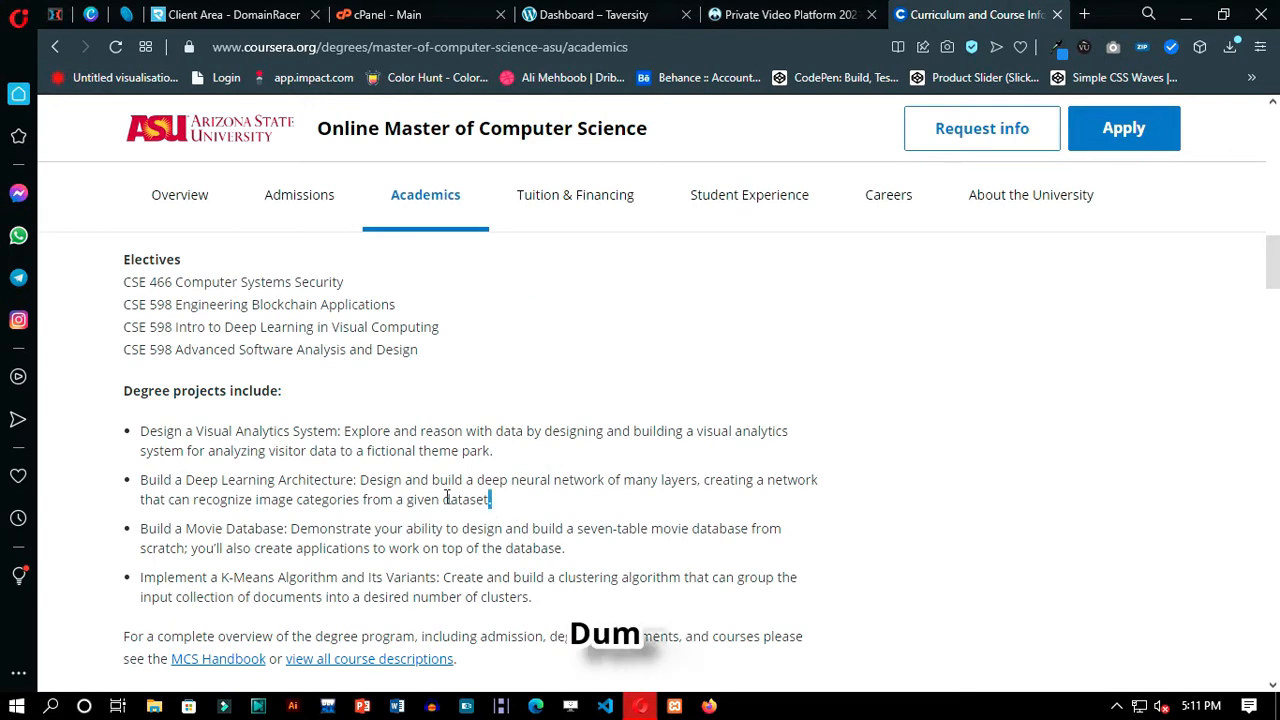
{"action": "left_click_drag", "start_coordinate": [505, 503], "coordinate": [153, 413]}
{"action": "key", "text": "ctrl+c"}
- Back in the course builder, paste the copied project descriptions into What Will I Learn and Targeted Audience
{"action": "left_click", "coordinate": [636, 20]}
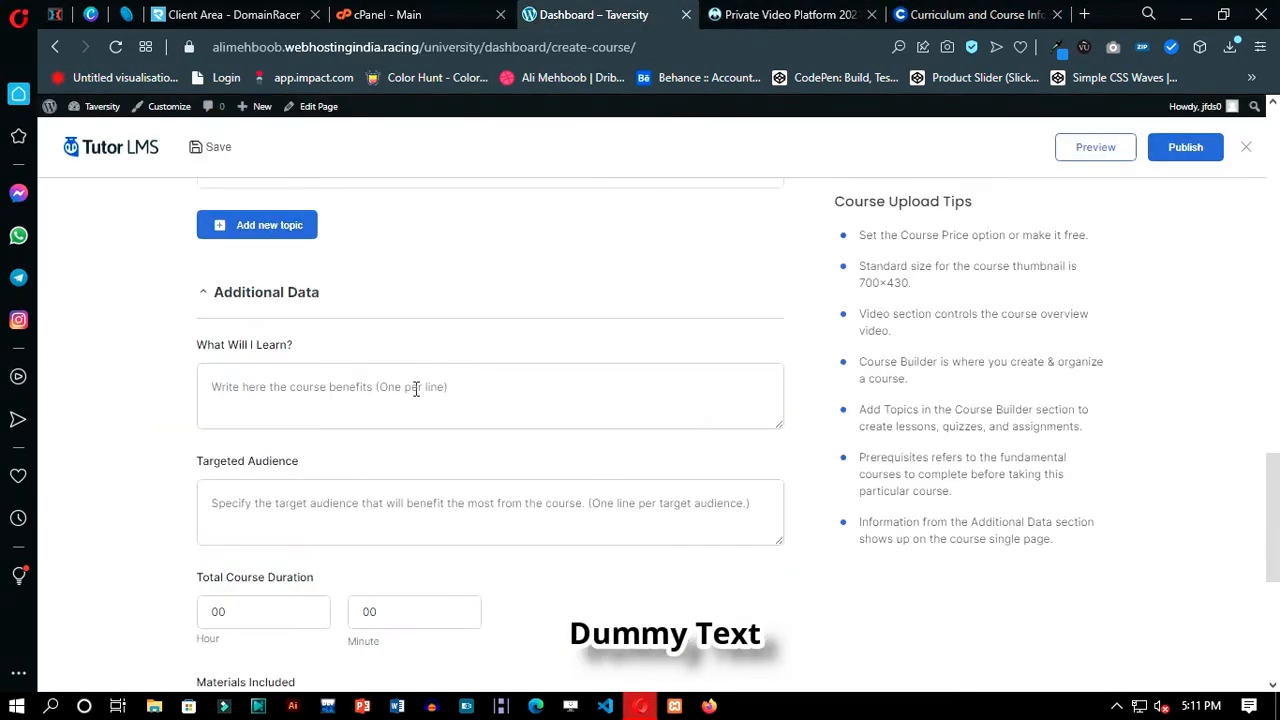
{"action": "left_click", "coordinate": [262, 383]}
{"action": "key", "text": "ctrl+v"}
{"action": "scroll", "coordinate": [255, 345], "scroll_direction": "down", "scroll_amount": 2}
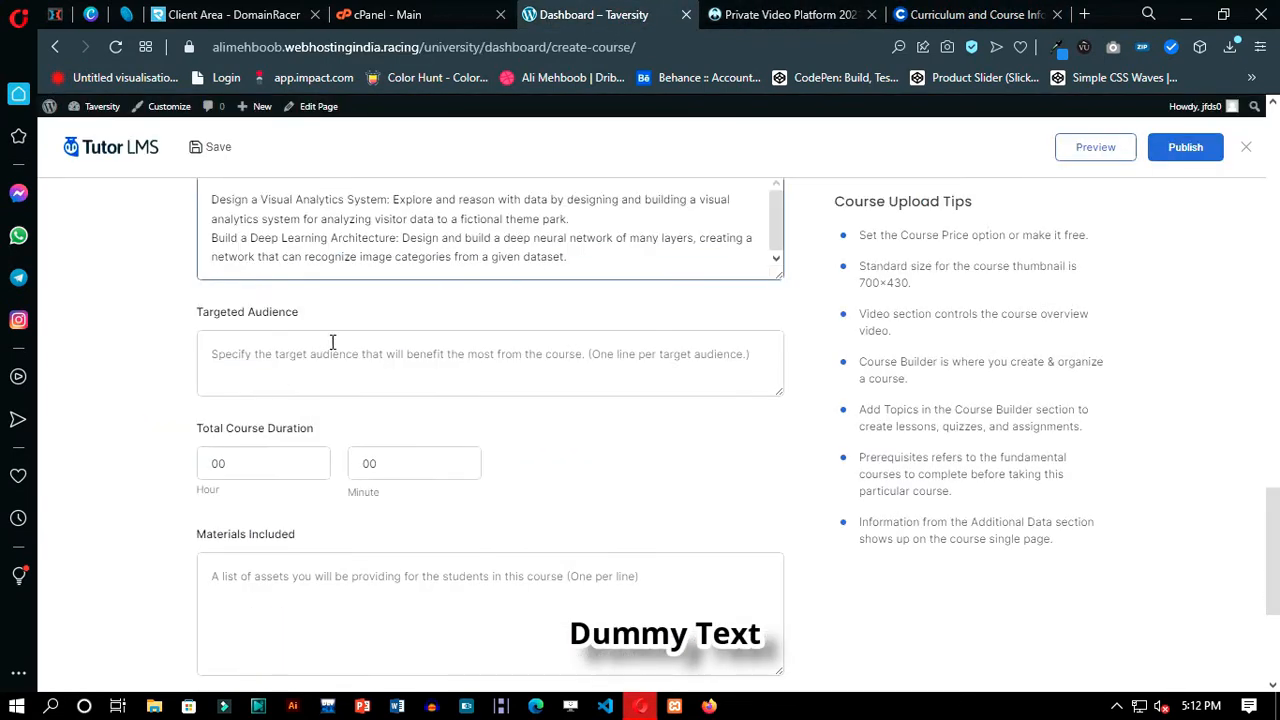
{"action": "left_click", "coordinate": [324, 343]}
{"action": "key", "text": "ctrl+v"}
{"action": "scroll", "coordinate": [289, 456], "scroll_direction": "down", "scroll_amount": 2}
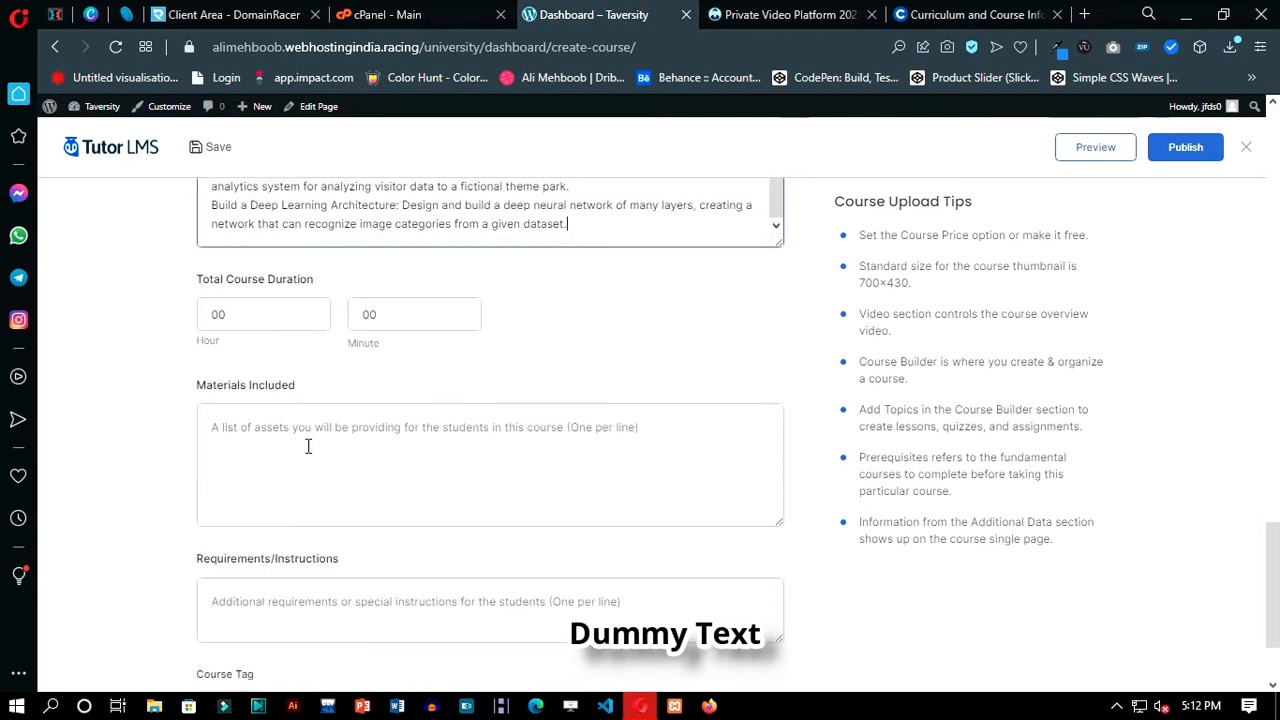
- Paste the same project descriptions into Materials Included and Requirements/Instructions
{"action": "left_click", "coordinate": [308, 446]}
{"action": "key", "text": "ctrl+v"}
{"action": "scroll", "coordinate": [308, 446], "scroll_direction": "down", "scroll_amount": 2}
{"action": "left_click", "coordinate": [322, 450]}
{"action": "key", "text": "ctrl+v"}
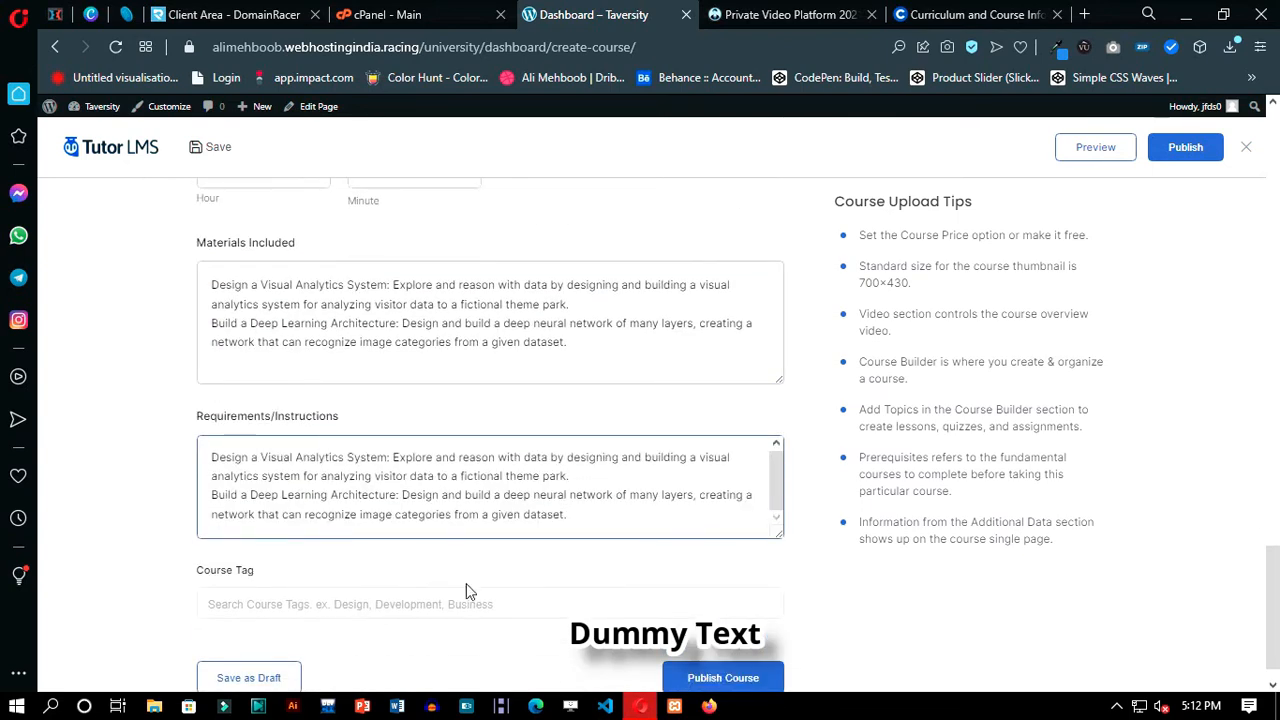
- Publish the course, dismiss the submission notice and exit the course builder
{"action": "scroll", "coordinate": [466, 590], "scroll_direction": "down", "scroll_amount": 1}
{"action": "left_click", "coordinate": [751, 640]}
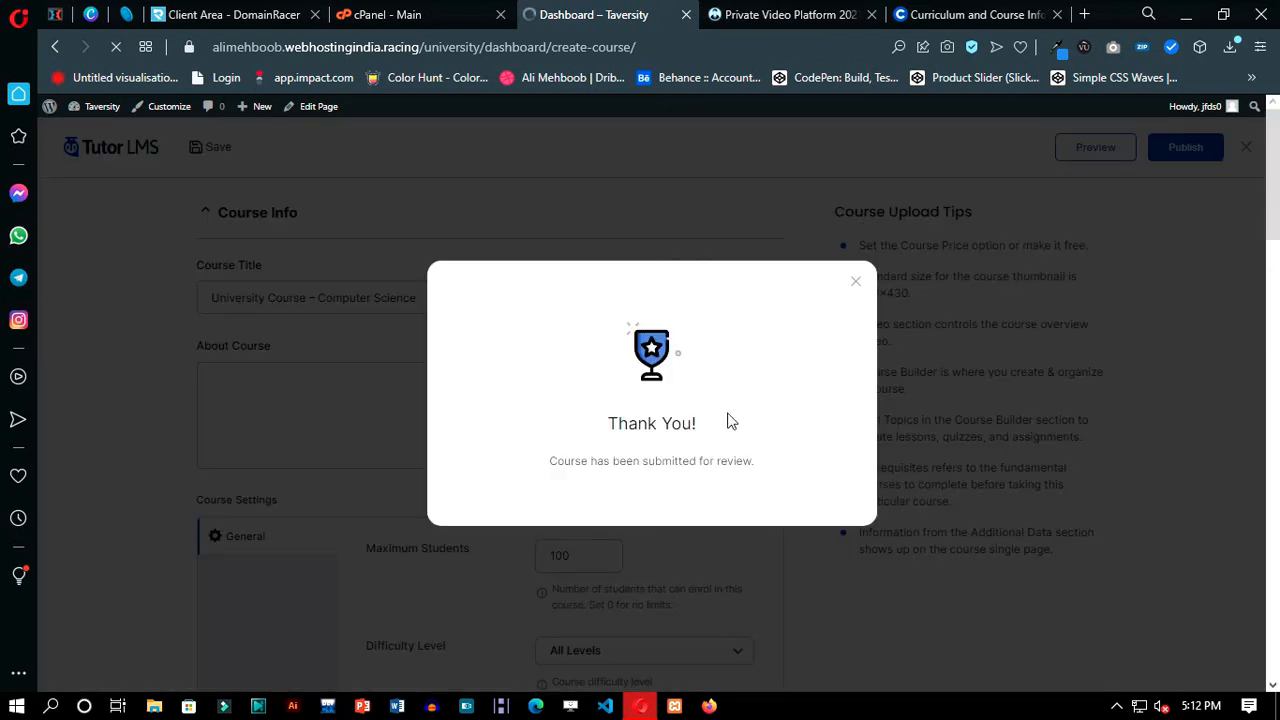
{"action": "left_click", "coordinate": [857, 284]}
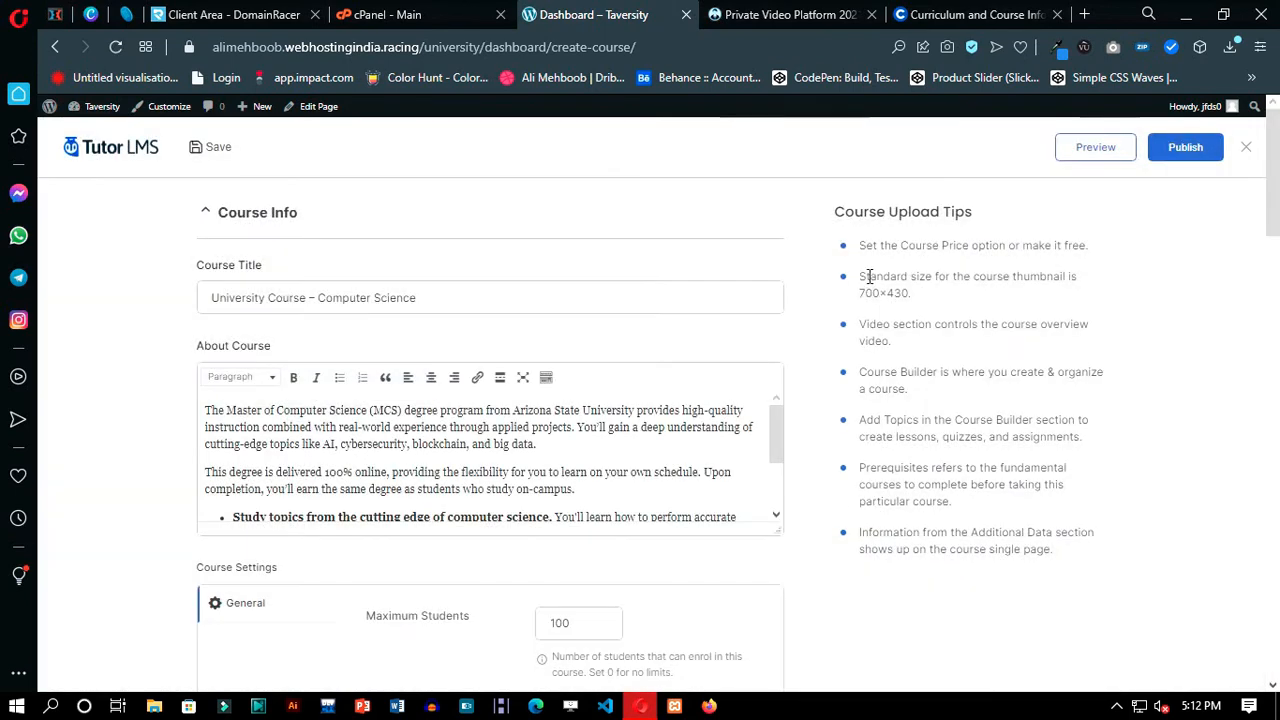
{"action": "left_click", "coordinate": [1247, 148]}
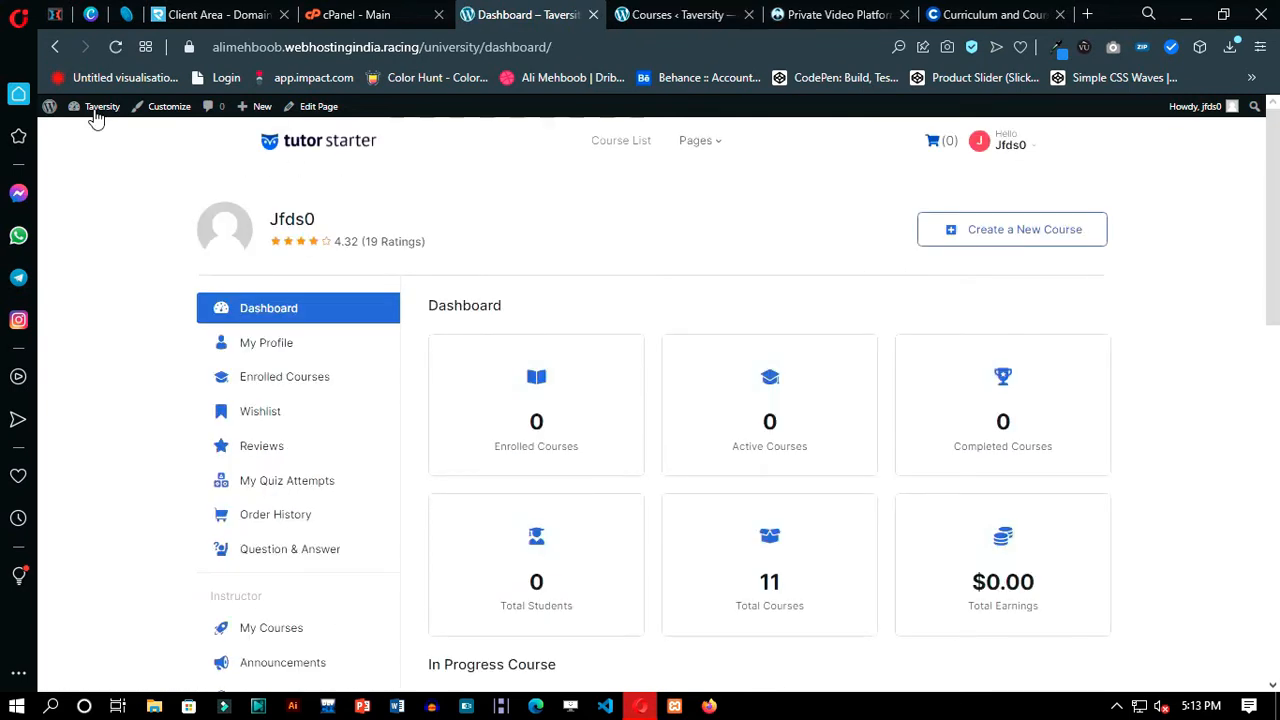
- Set the status of "University Course - Computer Science" to Publish in the Tutor LMS Pro course administration
{"action": "left_click", "coordinate": [680, 14]}
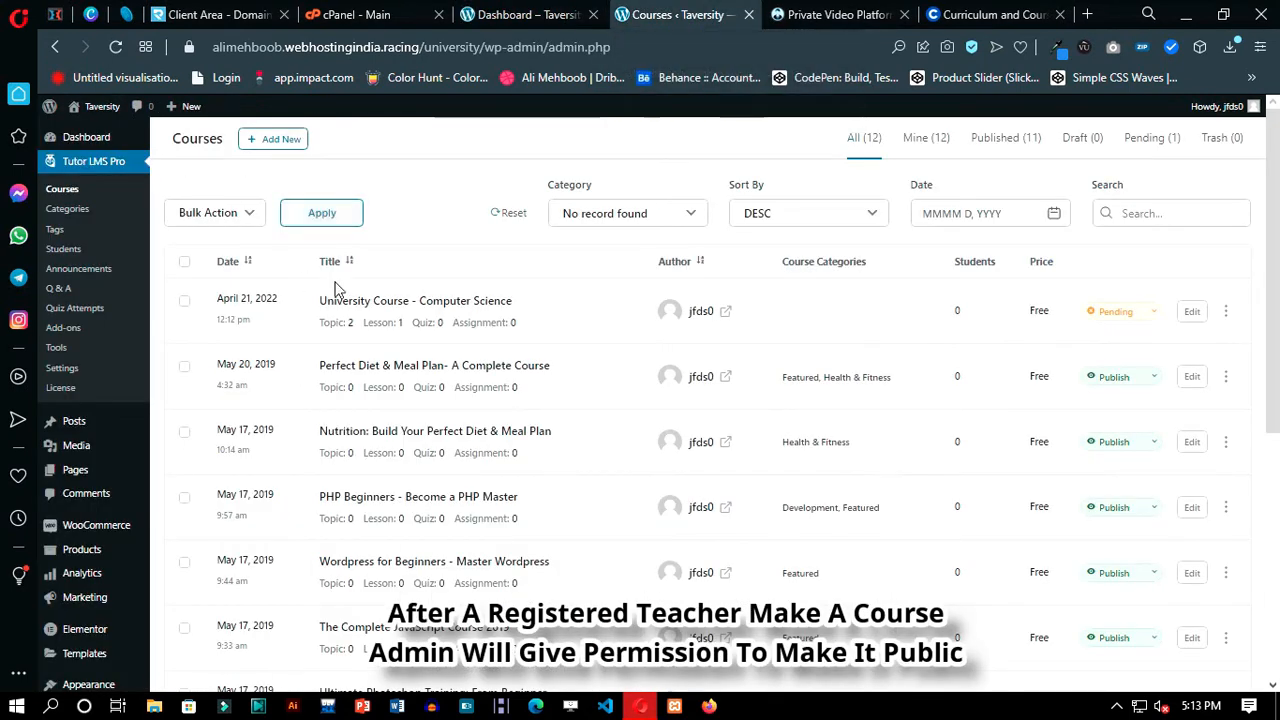
{"action": "left_click", "coordinate": [1153, 316]}
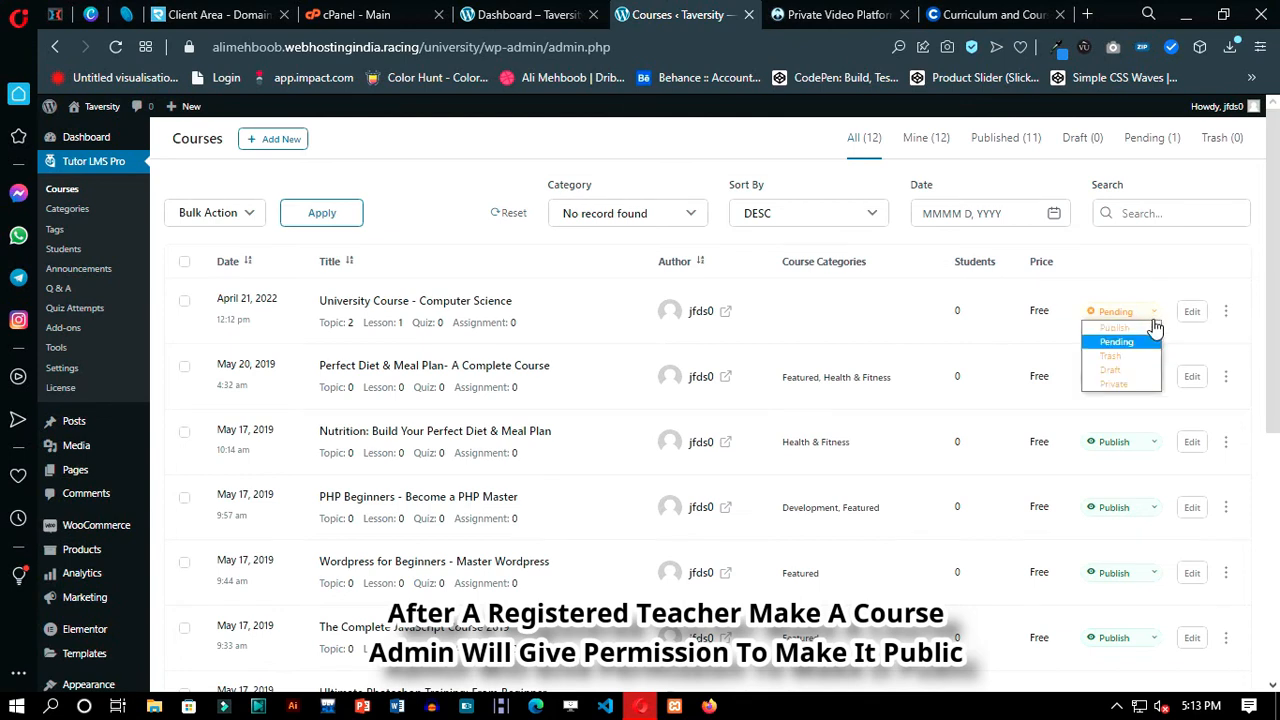
{"action": "left_click", "coordinate": [1121, 336]}
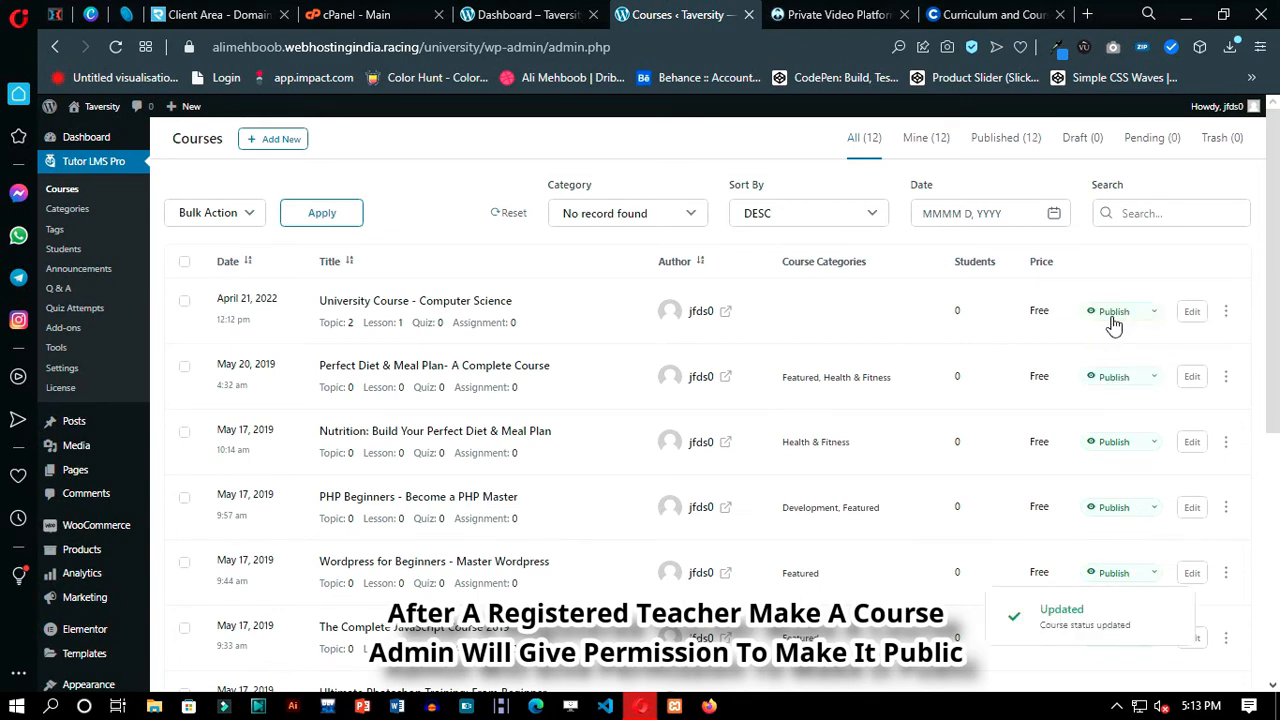
{"action": "left_click", "coordinate": [1114, 318]}
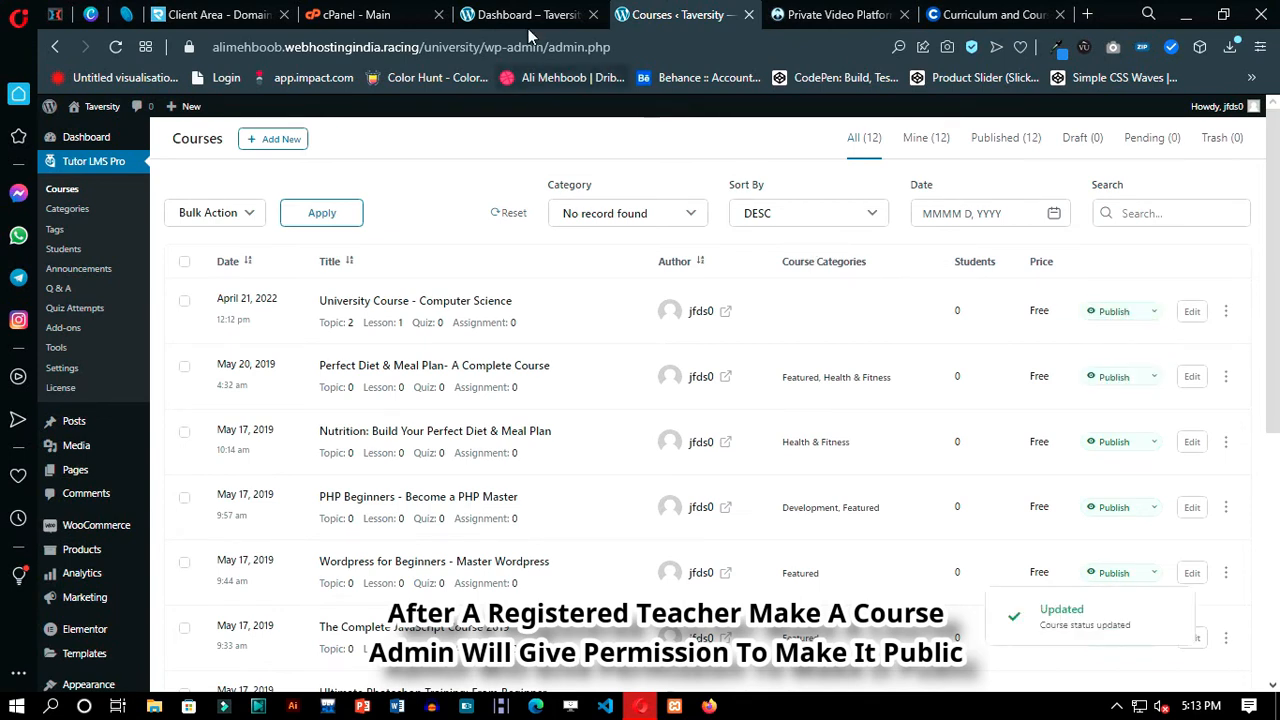
- Check the My Courses list on the instructor's Taversity dashboard for the new course
{"action": "left_click", "coordinate": [530, 22]}
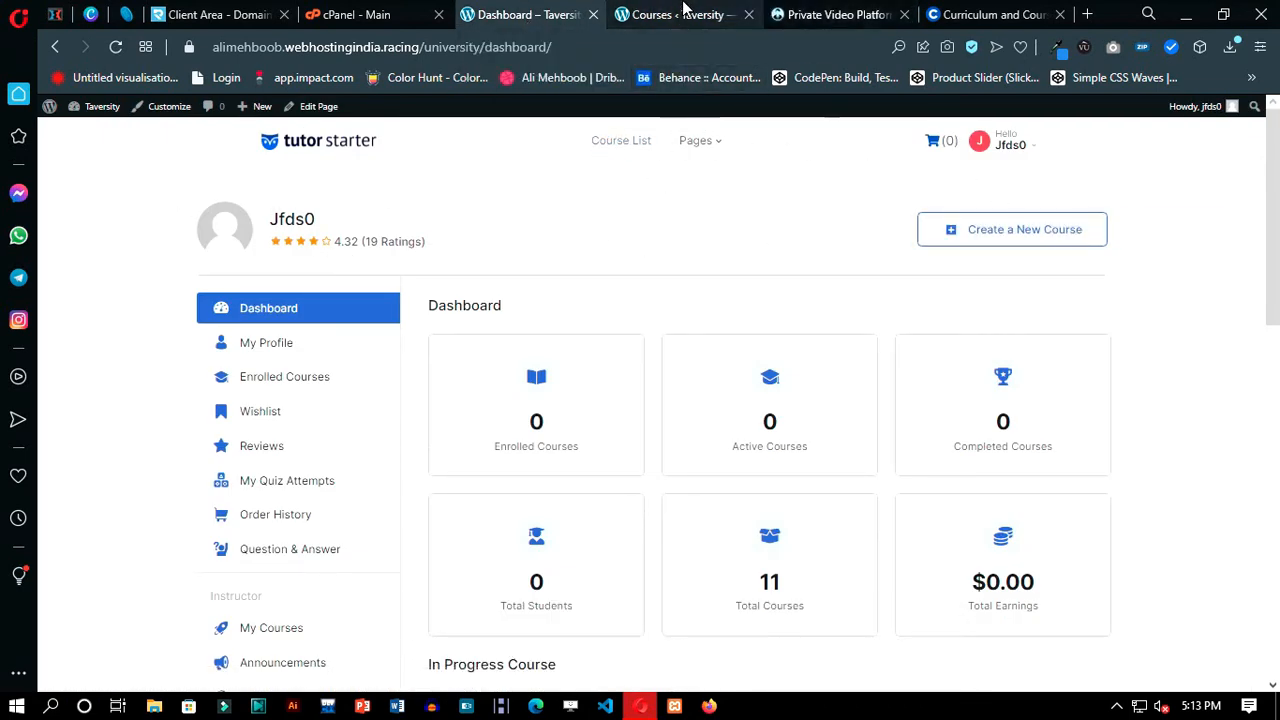
{"action": "scroll", "coordinate": [610, 493], "scroll_direction": "down", "scroll_amount": 5}
{"action": "scroll", "coordinate": [610, 493], "scroll_direction": "down", "scroll_amount": 5}
{"action": "scroll", "coordinate": [611, 494], "scroll_direction": "up", "scroll_amount": 3}
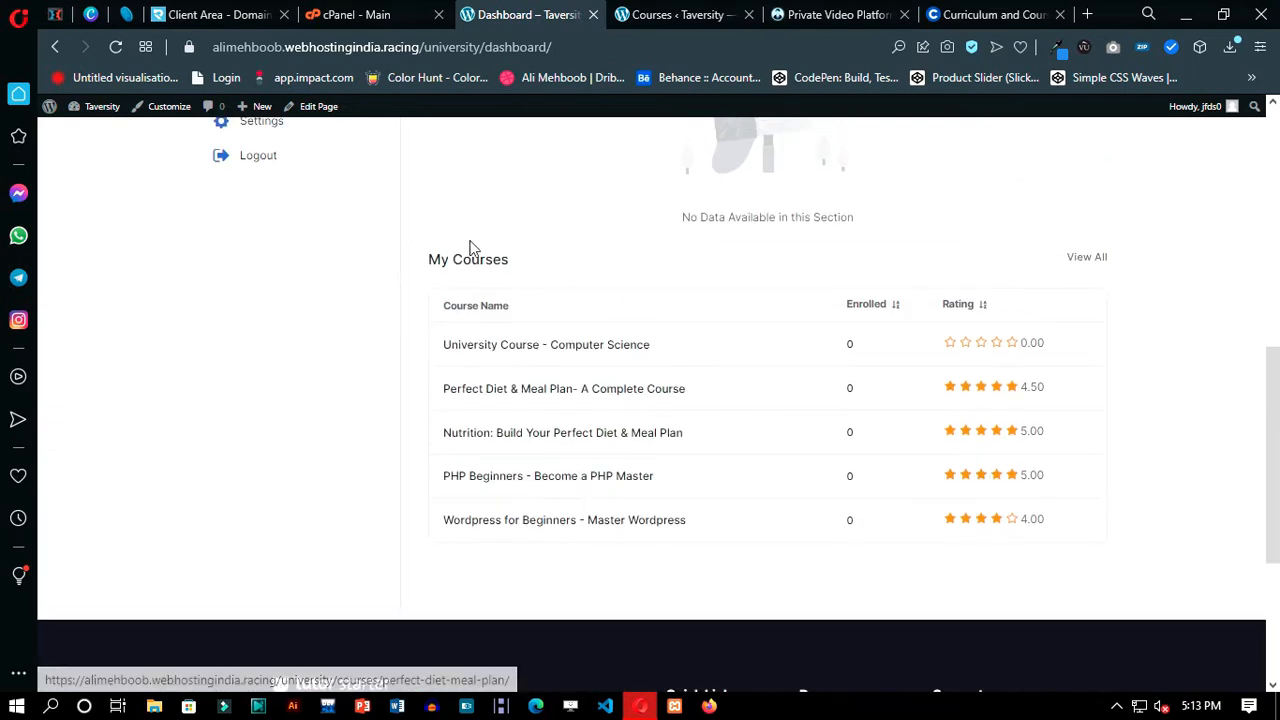
{"action": "scroll", "coordinate": [409, 491], "scroll_direction": "up", "scroll_amount": 5}
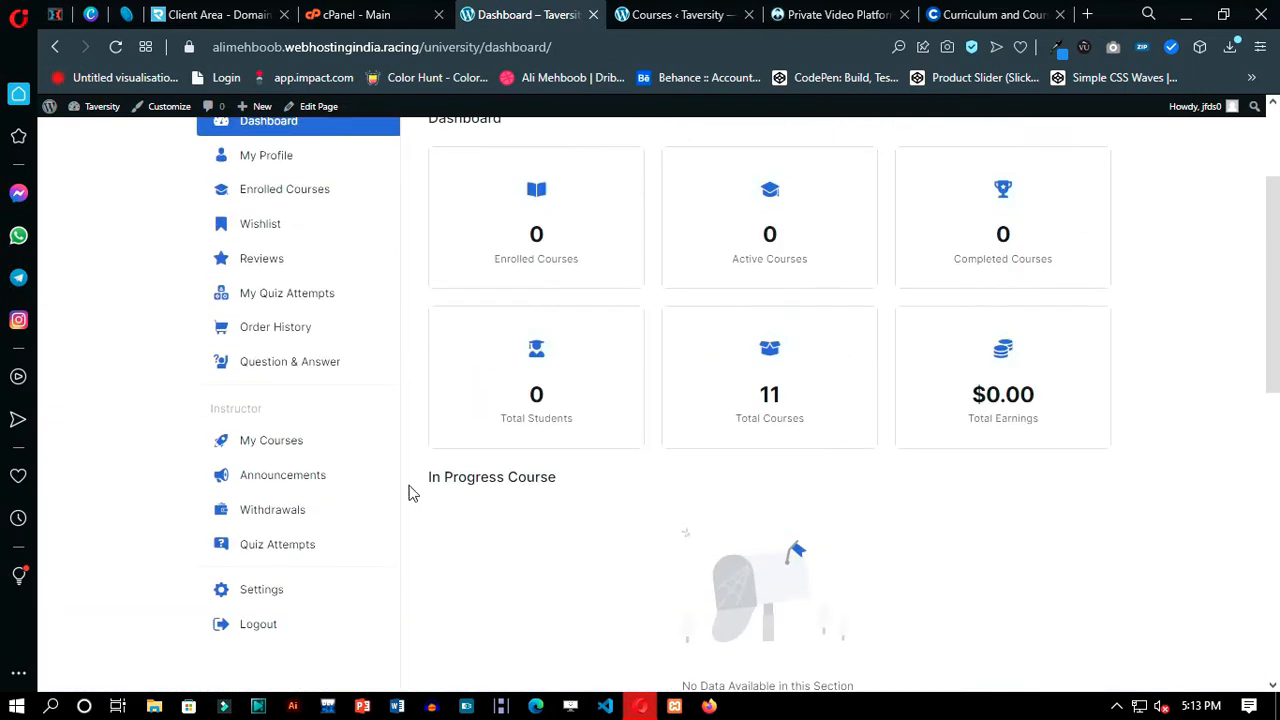
{"action": "scroll", "coordinate": [323, 489], "scroll_direction": "up", "scroll_amount": 2}
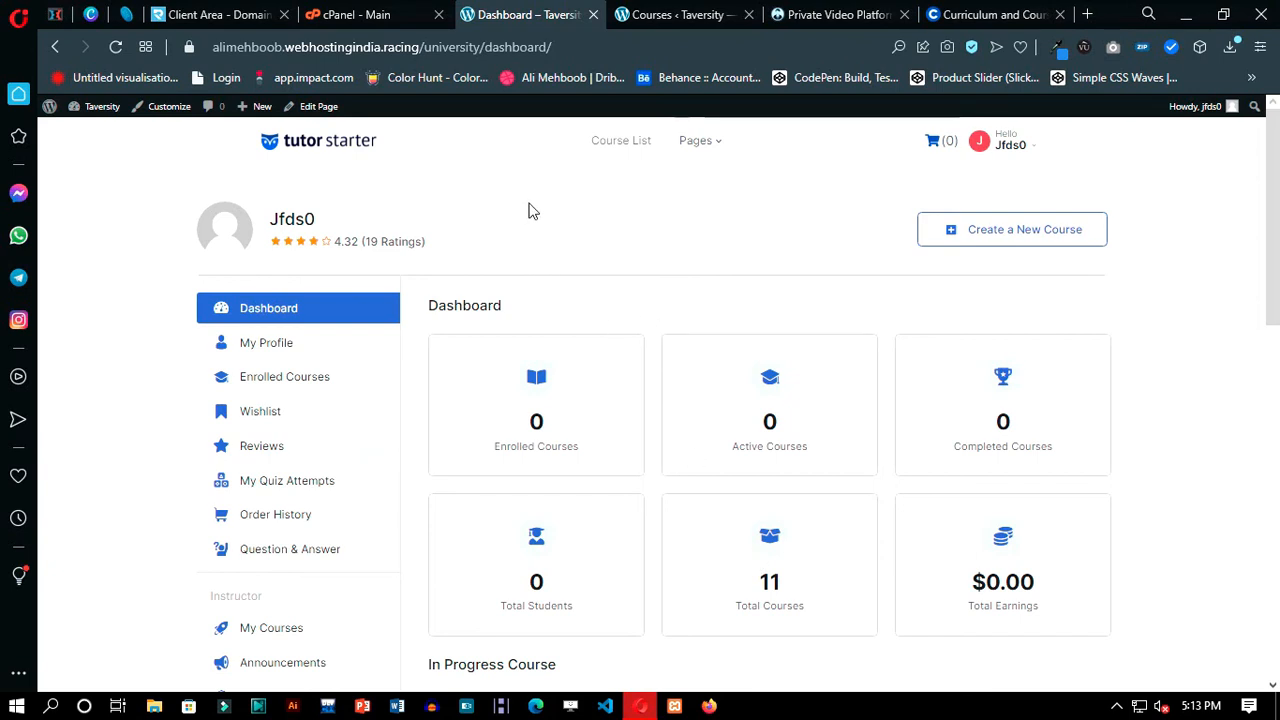
- Open the live site separately from the admin area and go through its Course List to the University Course – Computer Science page
{"action": "key", "text": "ctrl+Tab"}
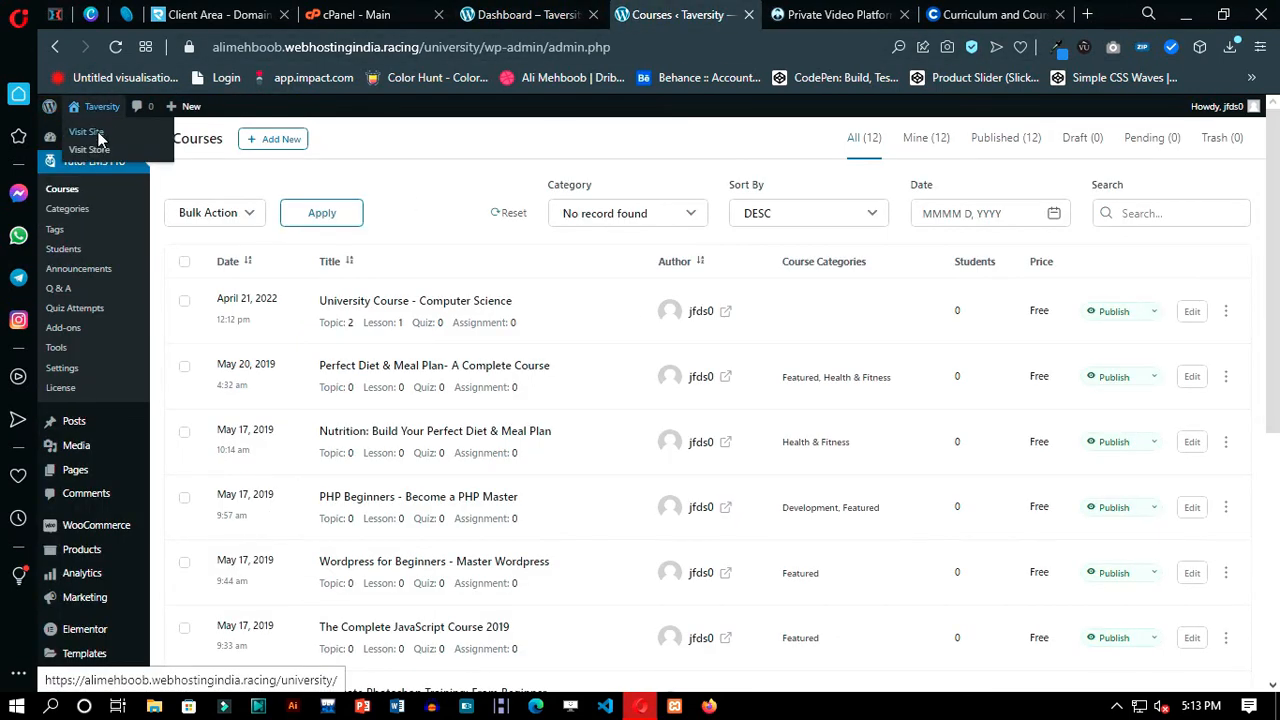
{"action": "middle_click", "coordinate": [88, 132]}
{"action": "left_click", "coordinate": [712, 14]}
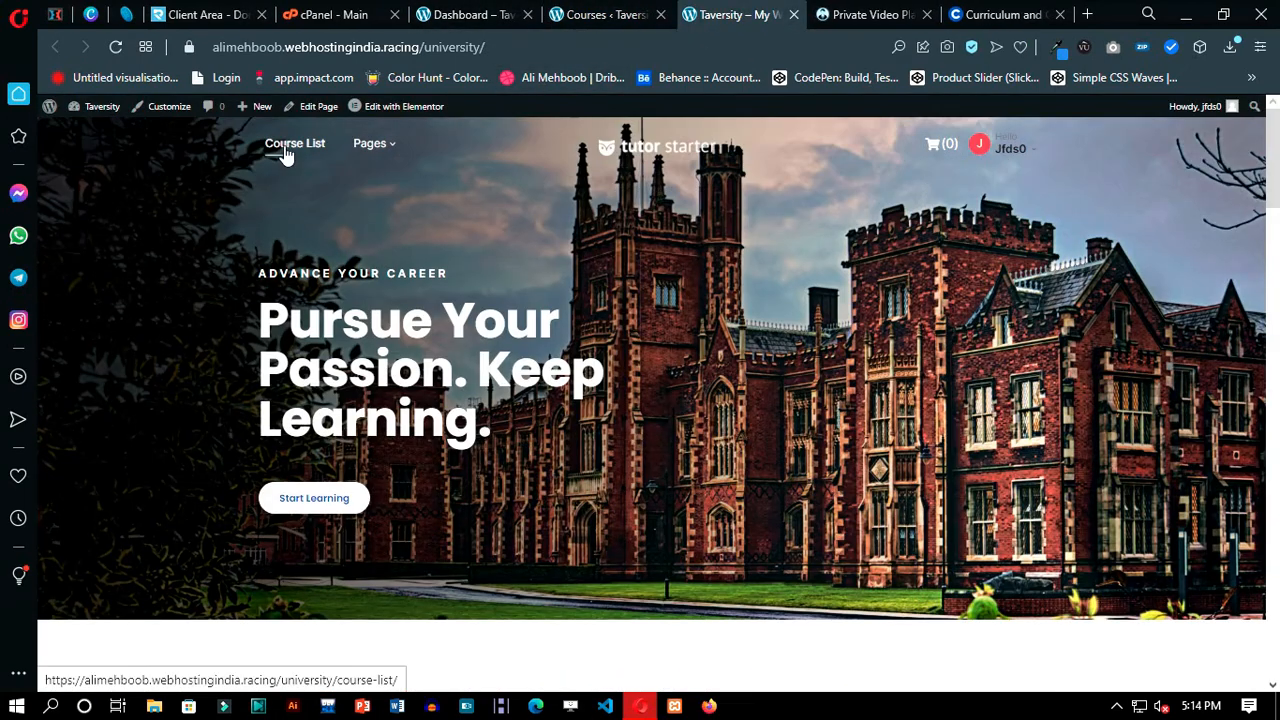
{"action": "left_click", "coordinate": [288, 143]}
{"action": "scroll", "coordinate": [645, 541], "scroll_direction": "down", "scroll_amount": 3}
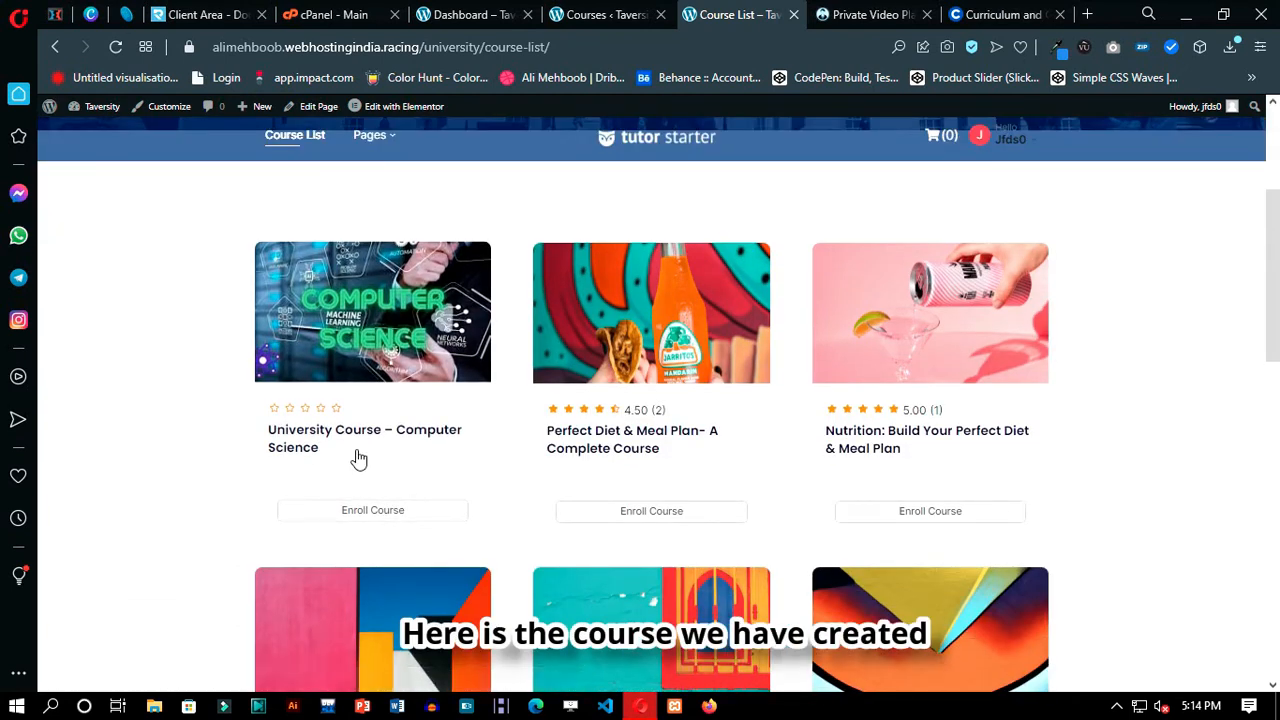
{"action": "scroll", "coordinate": [260, 440], "scroll_direction": "up", "scroll_amount": 1}
{"action": "left_click", "coordinate": [298, 538]}
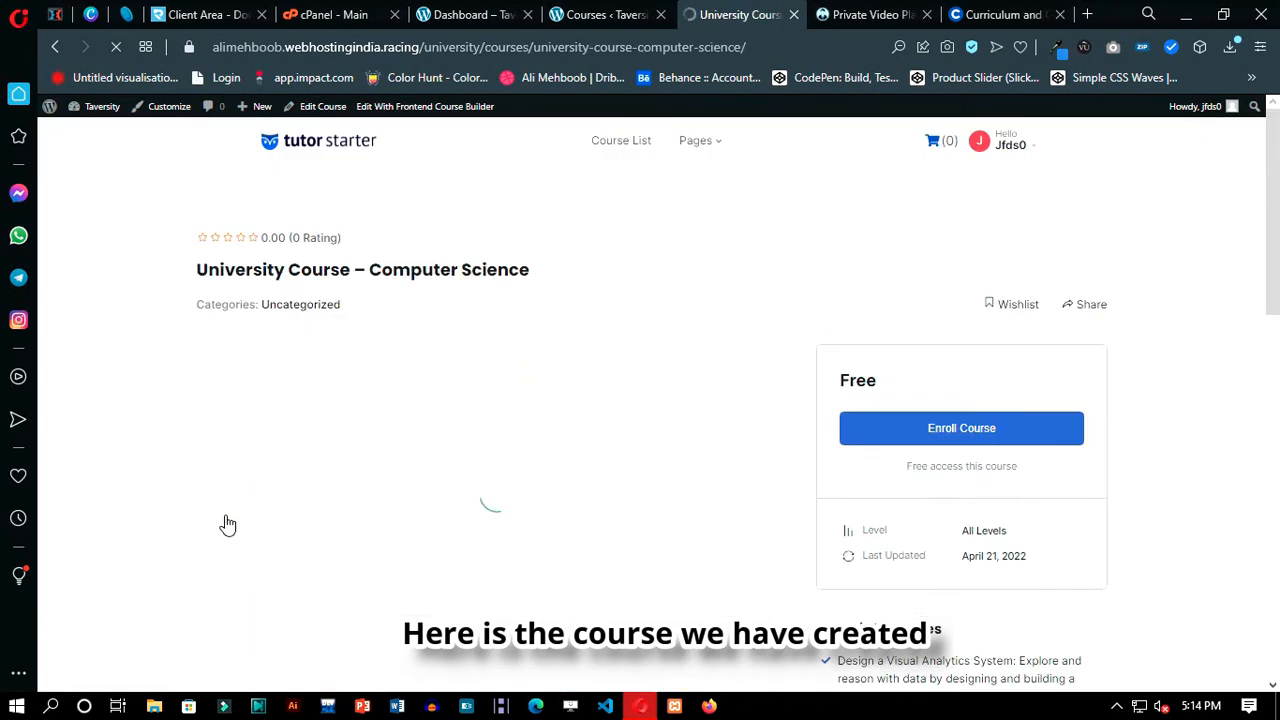
- Review the course page's intro video, the full About Course description and the instructor section
{"action": "scroll", "coordinate": [331, 309], "scroll_direction": "down", "scroll_amount": 2}
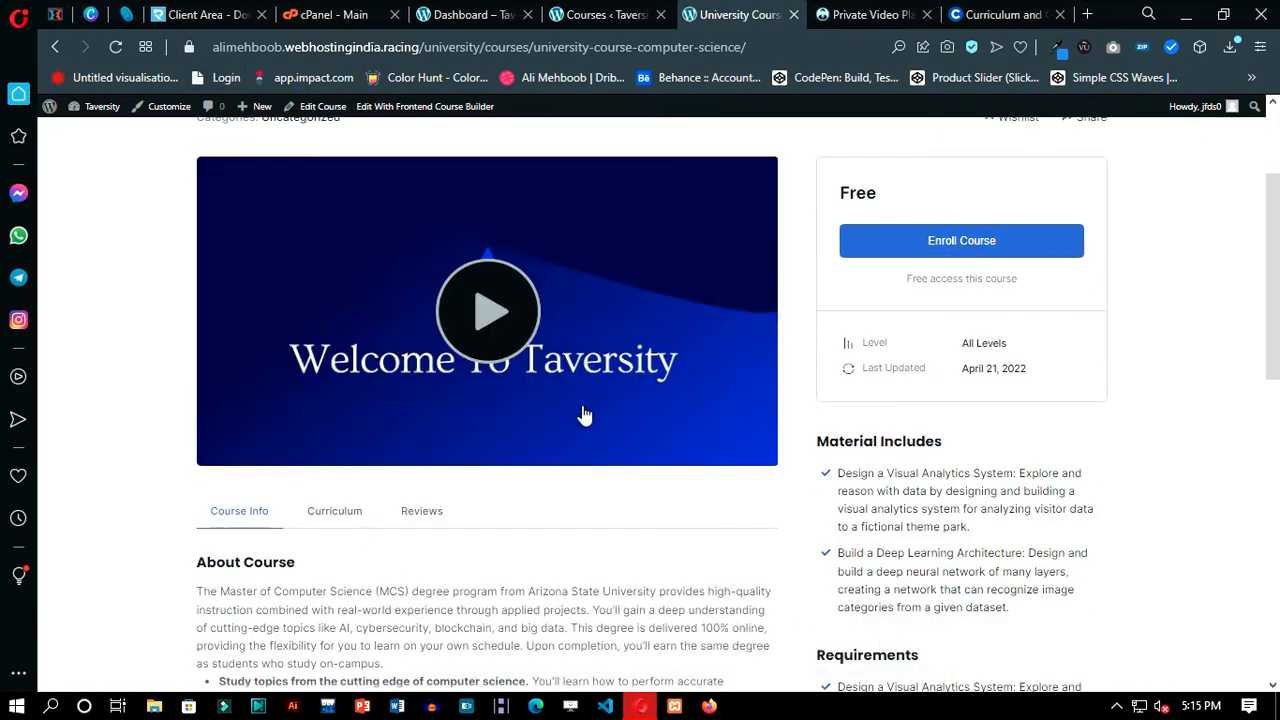
{"action": "scroll", "coordinate": [428, 232], "scroll_direction": "up", "scroll_amount": 1}
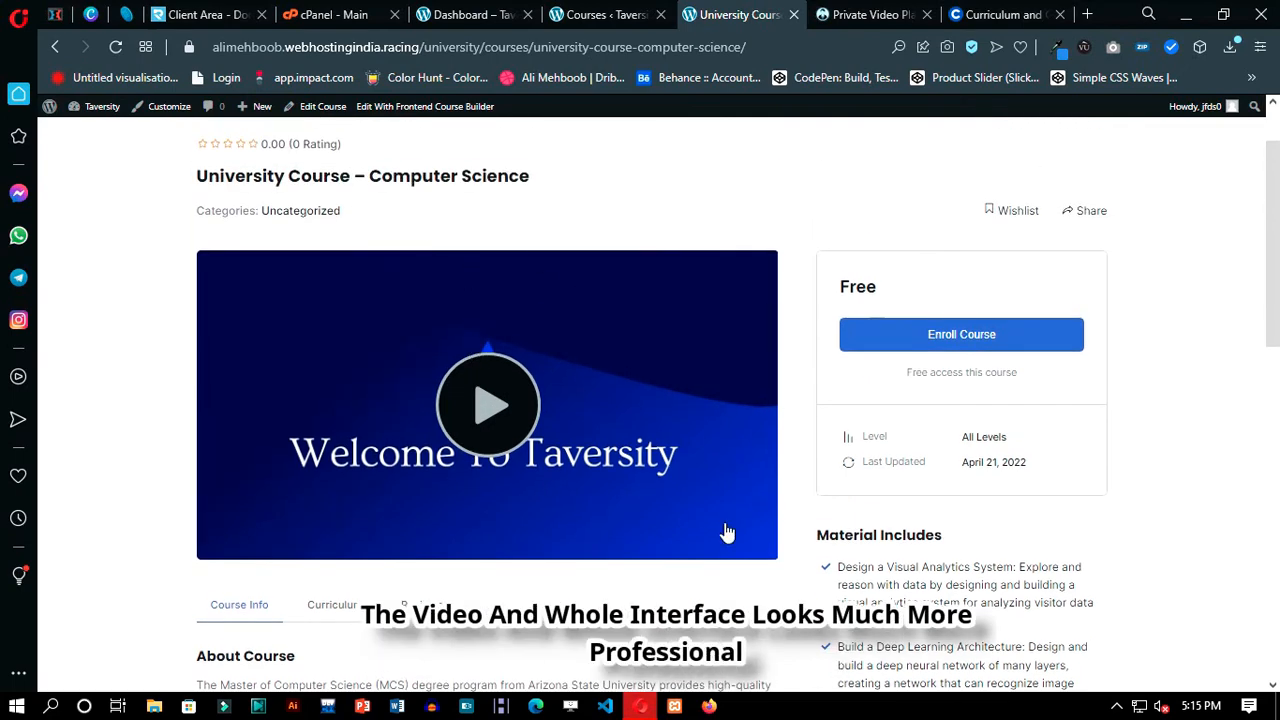
{"action": "scroll", "coordinate": [727, 533], "scroll_direction": "down", "scroll_amount": 4}
{"action": "left_click", "coordinate": [250, 481]}
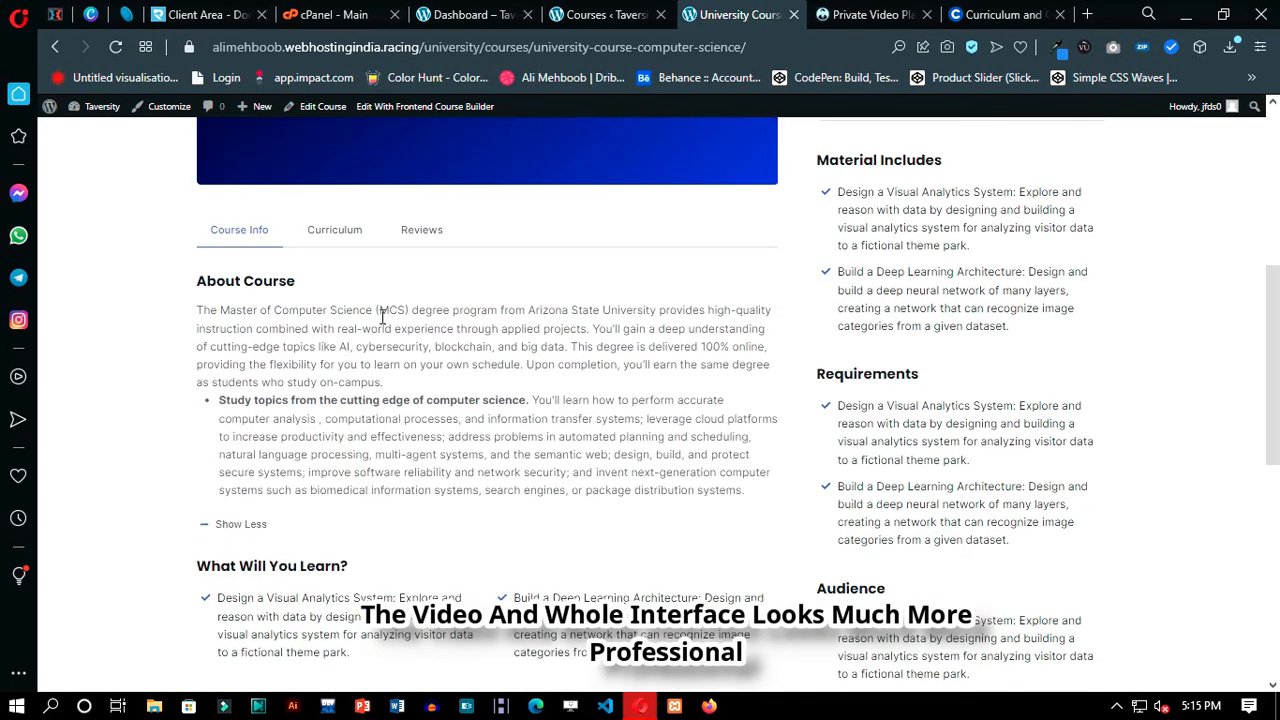
{"action": "scroll", "coordinate": [397, 417], "scroll_direction": "down", "scroll_amount": 5}
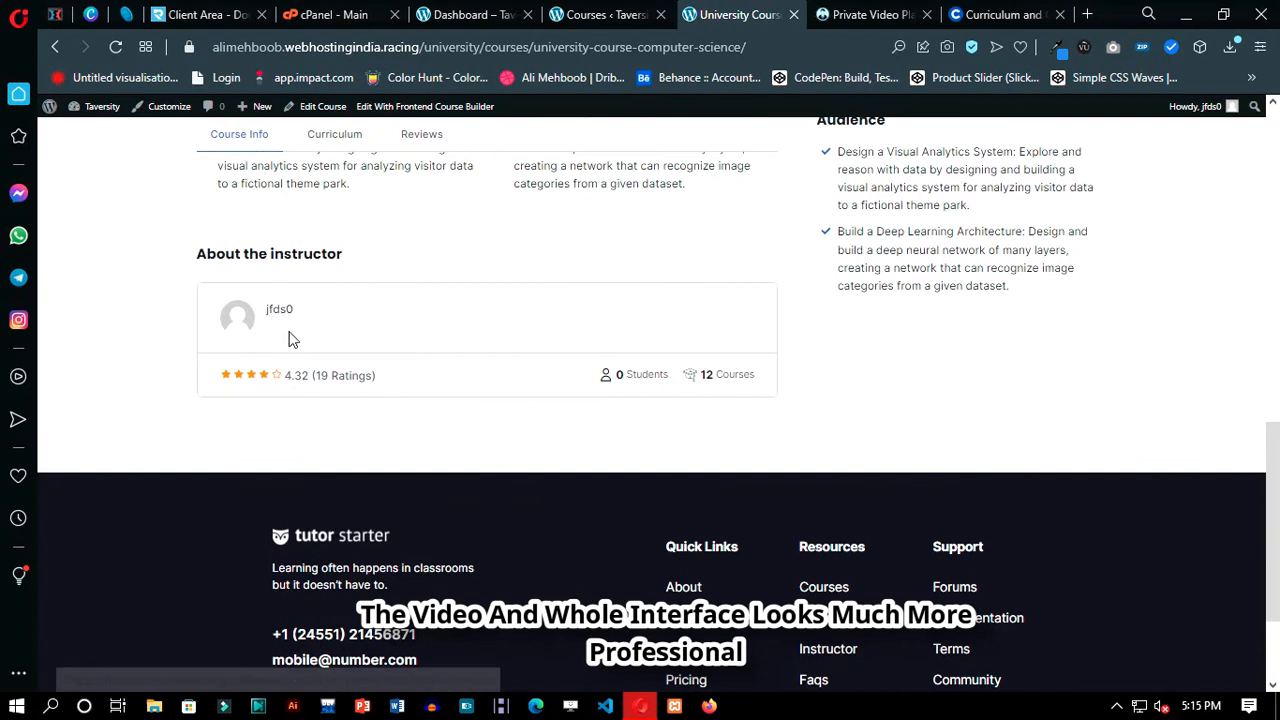
{"action": "scroll", "coordinate": [577, 294], "scroll_direction": "up", "scroll_amount": 9}
- View the course curriculum and expand the Foundations of Algorithms topic to check its lessons
{"action": "left_click", "coordinate": [341, 416]}
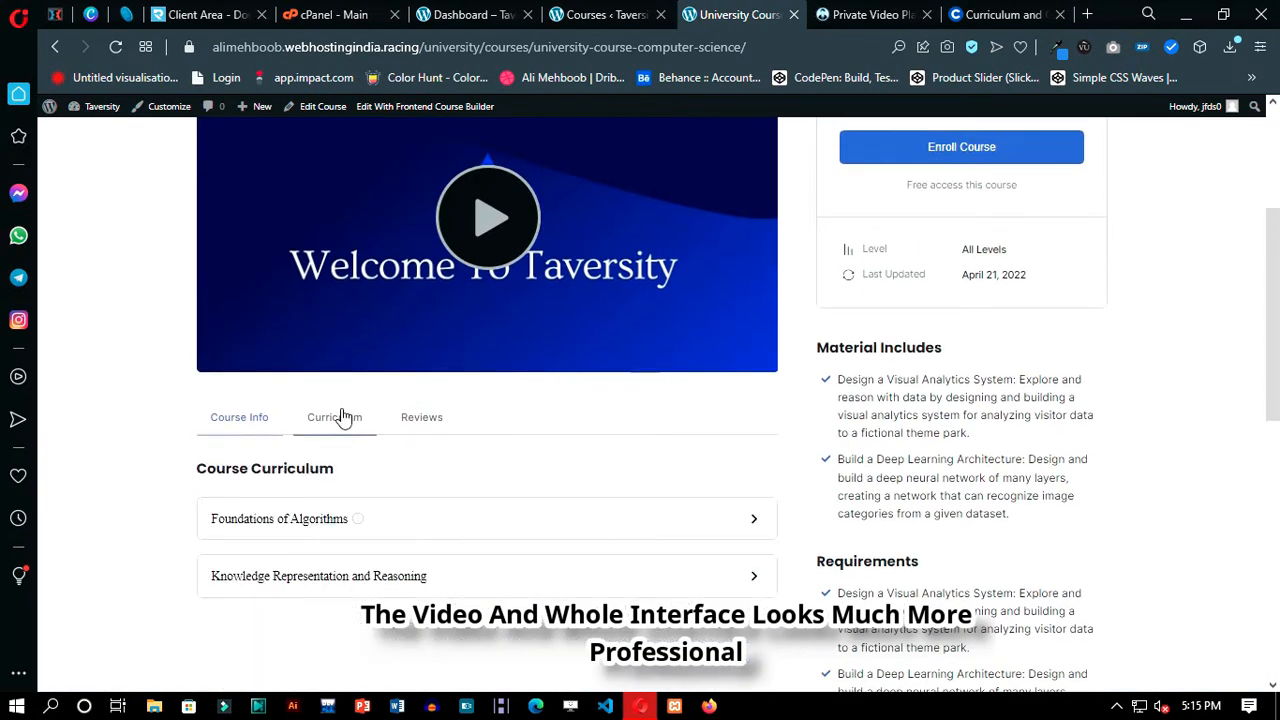
{"action": "left_click", "coordinate": [757, 520]}
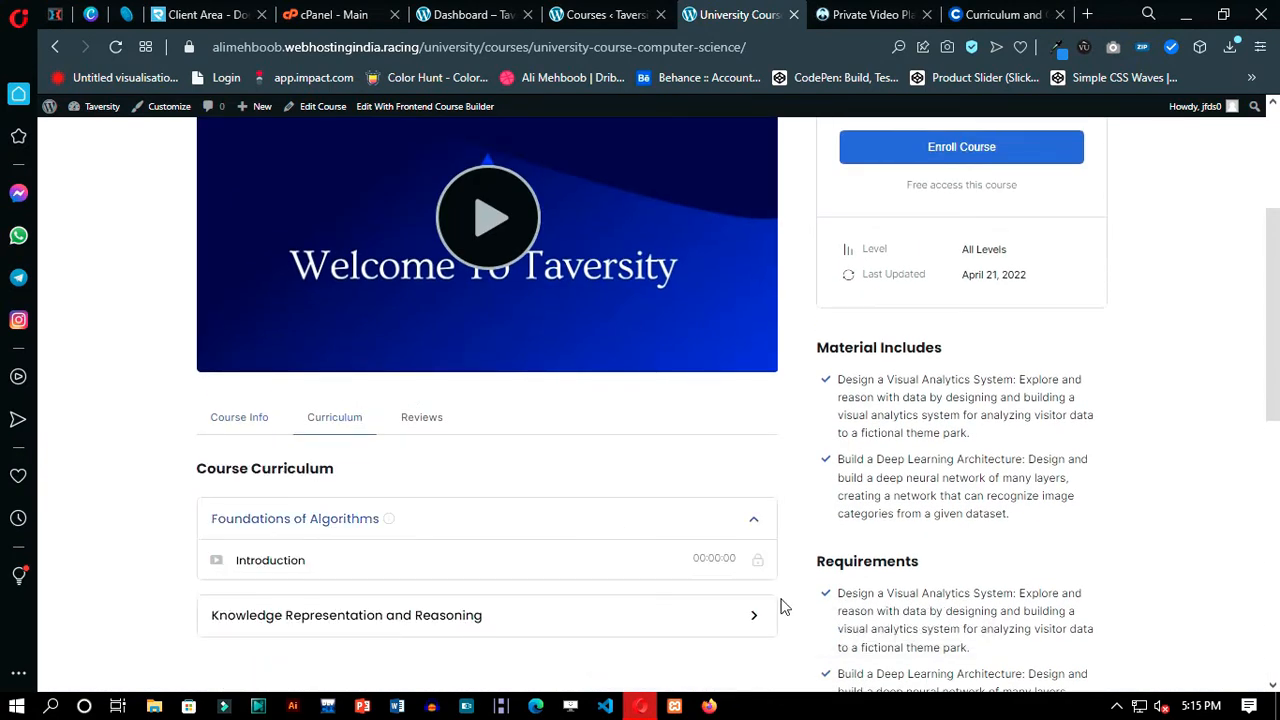
{"action": "scroll", "coordinate": [386, 549], "scroll_direction": "down", "scroll_amount": 1}
{"action": "scroll", "coordinate": [591, 514], "scroll_direction": "up", "scroll_amount": 3}
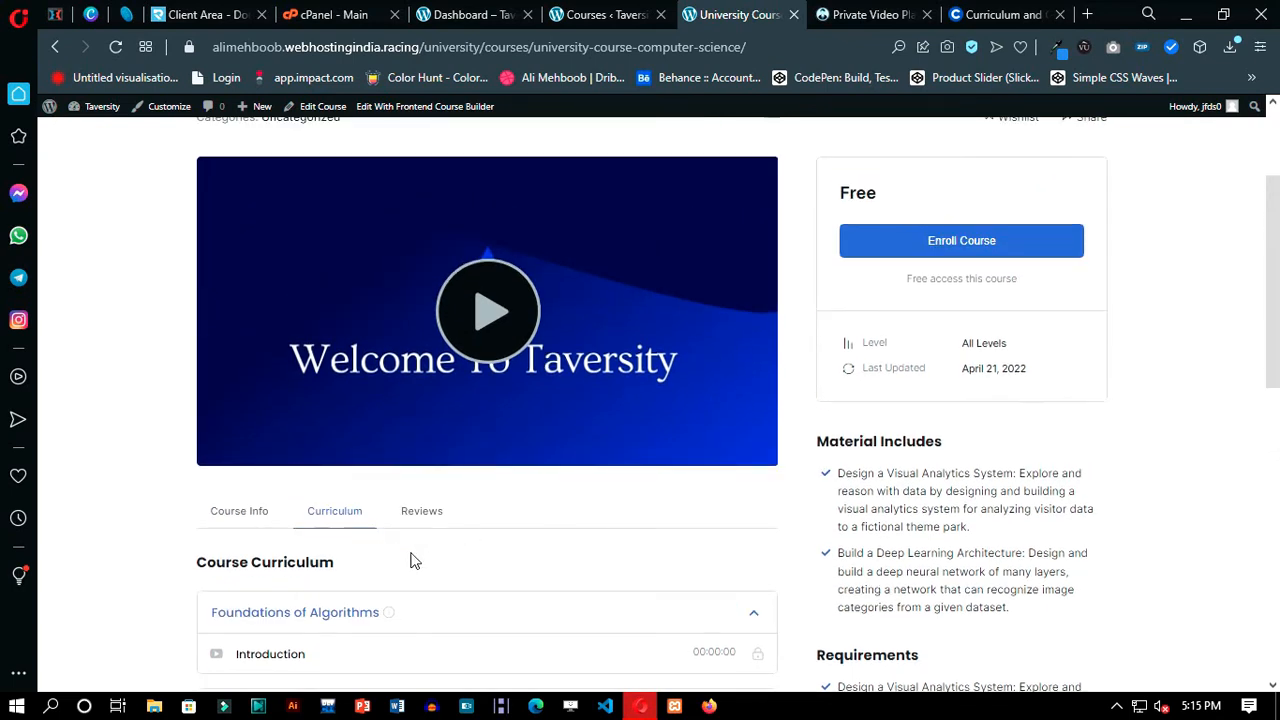
- Enroll in the free University Course – Computer Science and start learning its first lesson
{"action": "scroll", "coordinate": [616, 521], "scroll_direction": "up", "scroll_amount": 1}
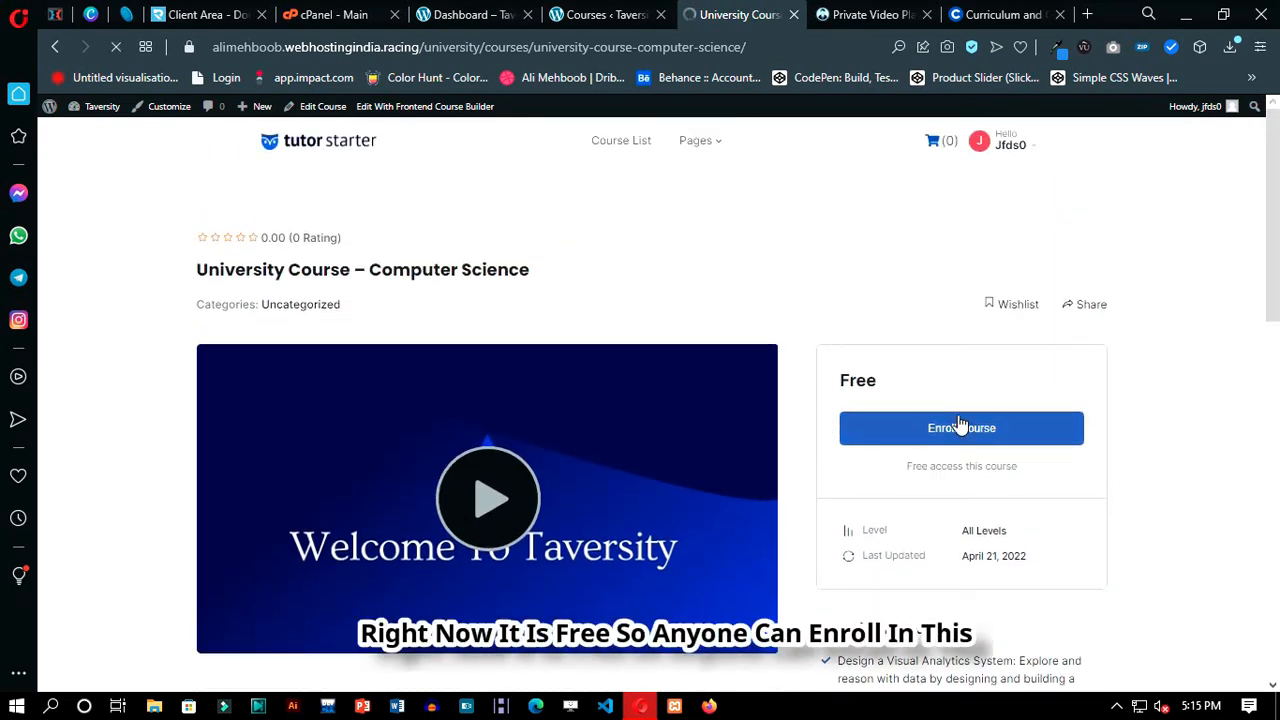
{"action": "left_click_drag", "start_coordinate": [965, 574], "coordinate": [1066, 573]}
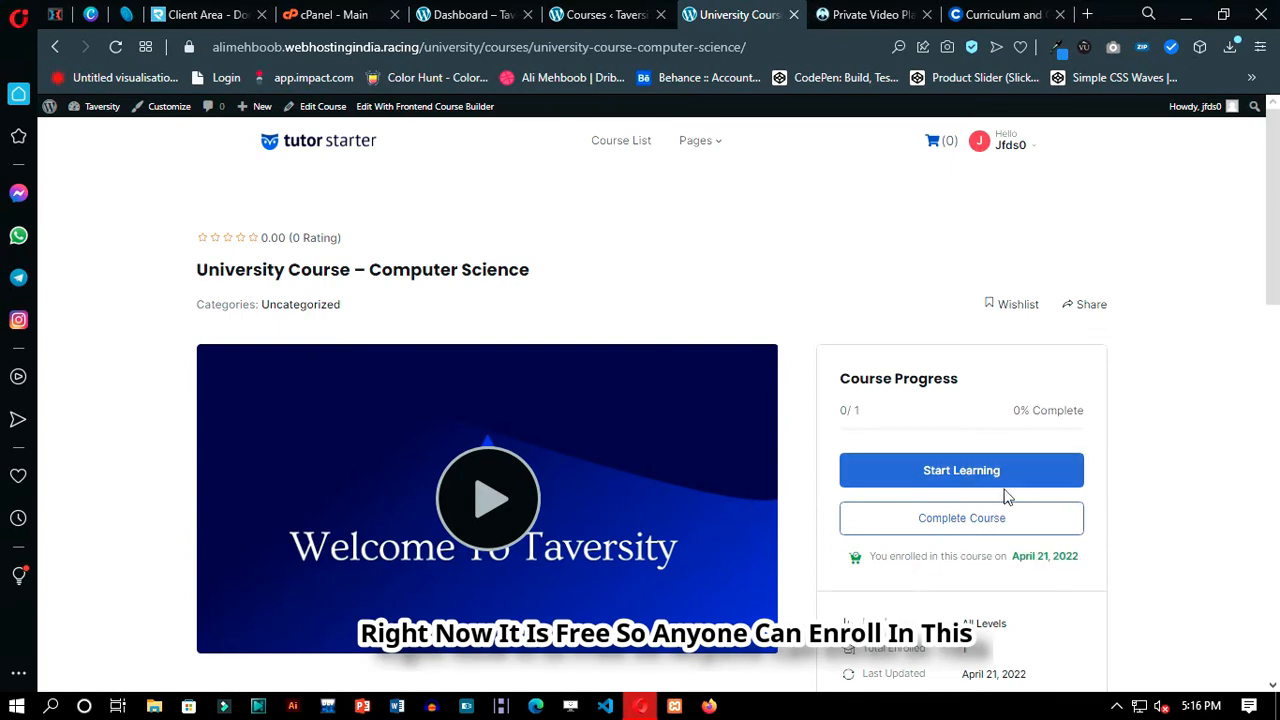
{"action": "scroll", "coordinate": [1008, 492], "scroll_direction": "down", "scroll_amount": 1}
{"action": "left_click", "coordinate": [1008, 374]}
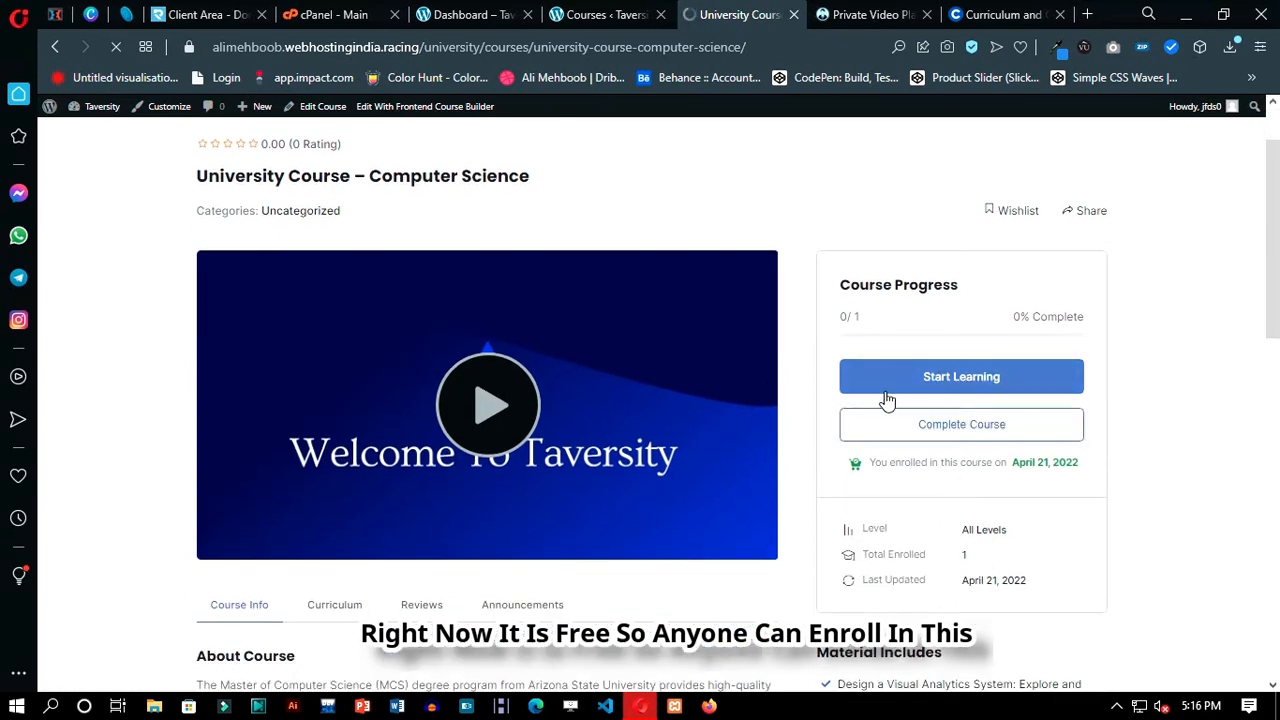
- Return from the lesson to the course page, check its intro video and progress box, and go to the site's home page
{"action": "left_click", "coordinate": [55, 47]}
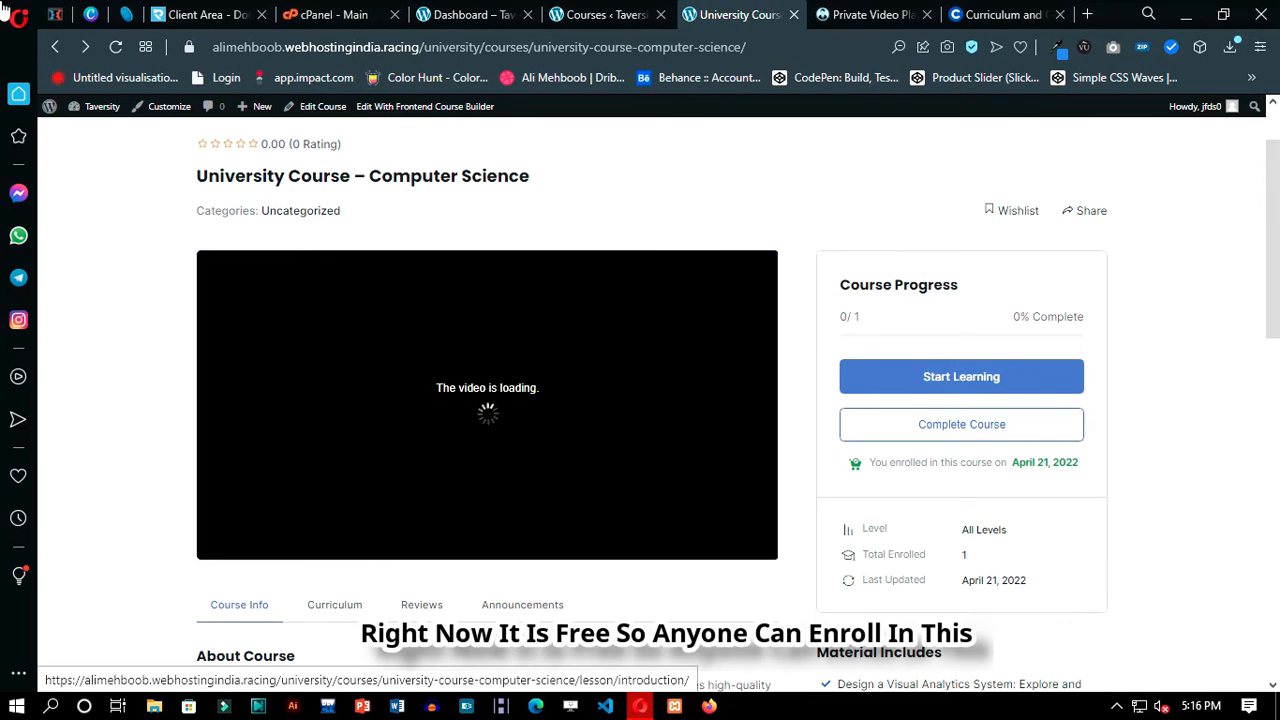
{"action": "scroll", "coordinate": [518, 438], "scroll_direction": "up", "scroll_amount": 1}
{"action": "scroll", "coordinate": [518, 438], "scroll_direction": "down", "scroll_amount": 1}
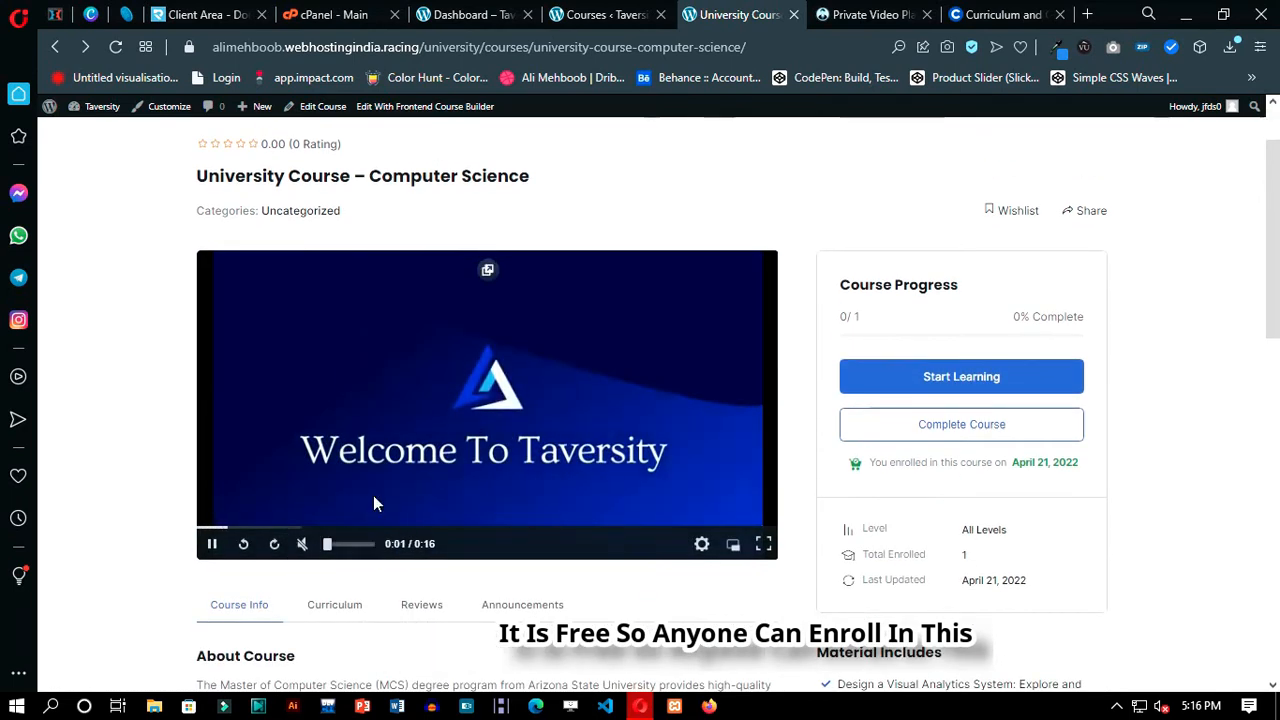
{"action": "scroll", "coordinate": [311, 434], "scroll_direction": "up", "scroll_amount": 1}
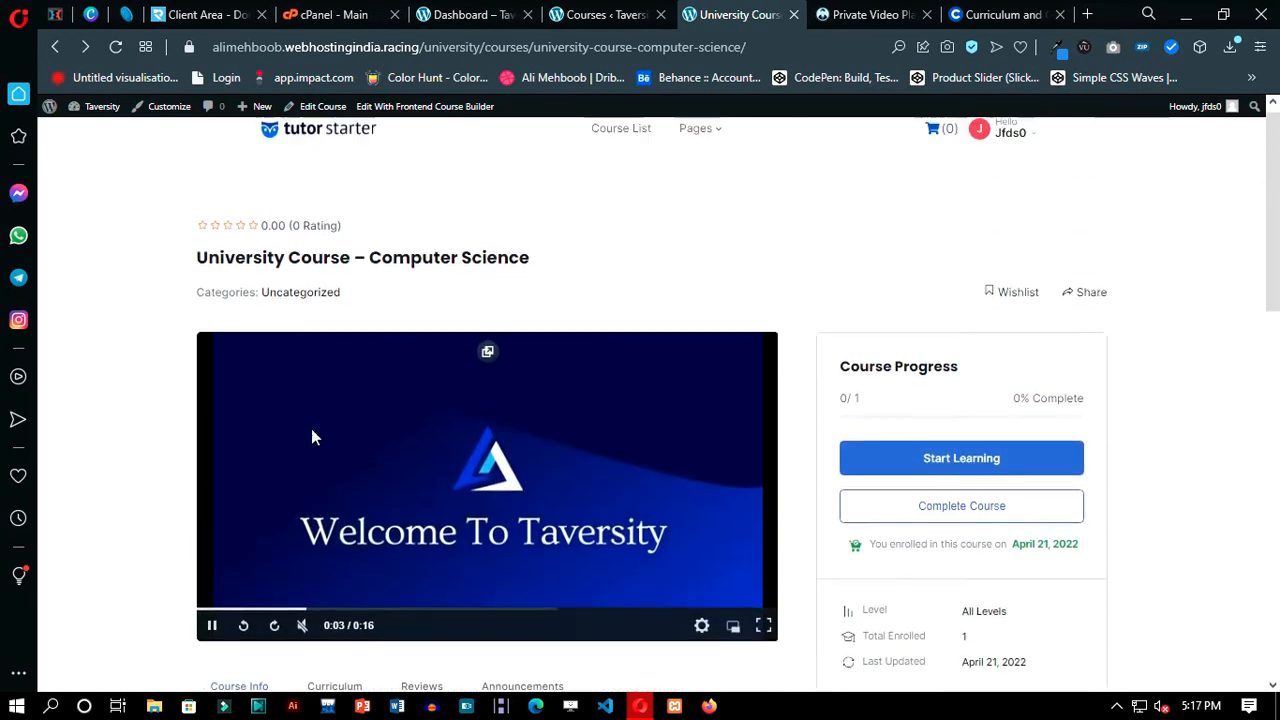
{"action": "left_click", "coordinate": [325, 148]}
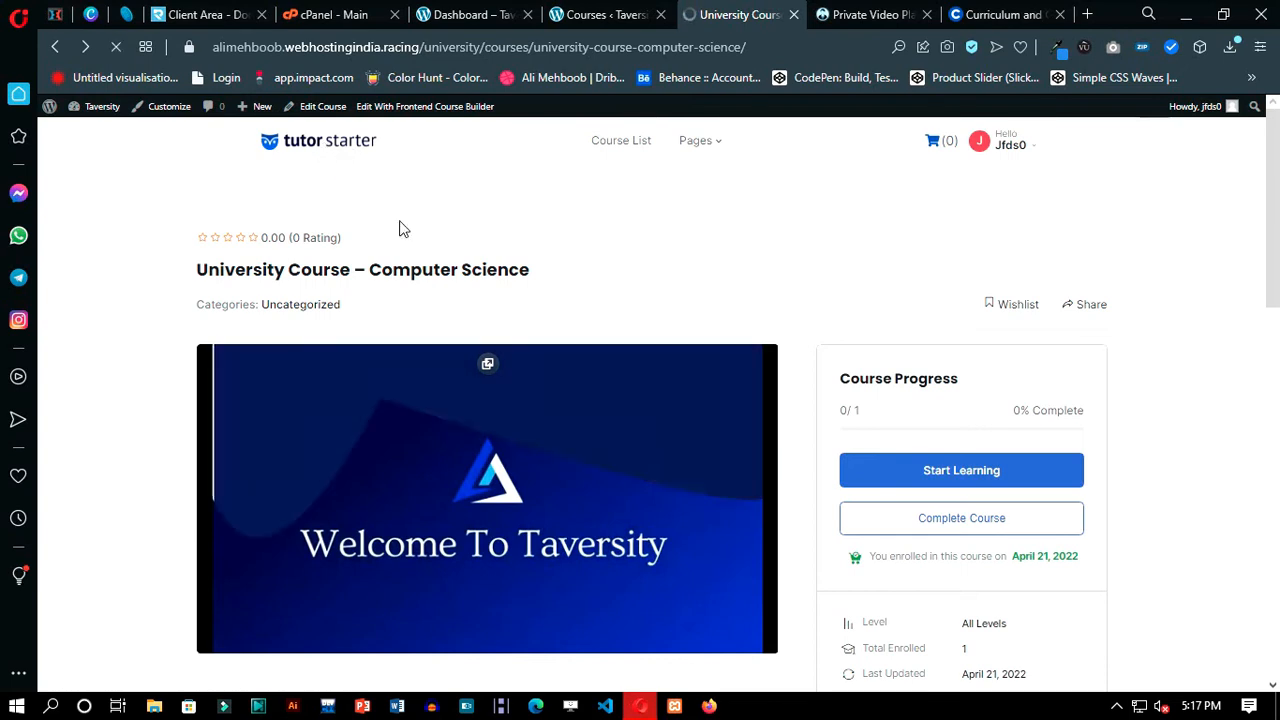
- Close the instructor dashboard page and open the list of all WooCommerce products in the WordPress admin
{"action": "left_click", "coordinate": [598, 13]}
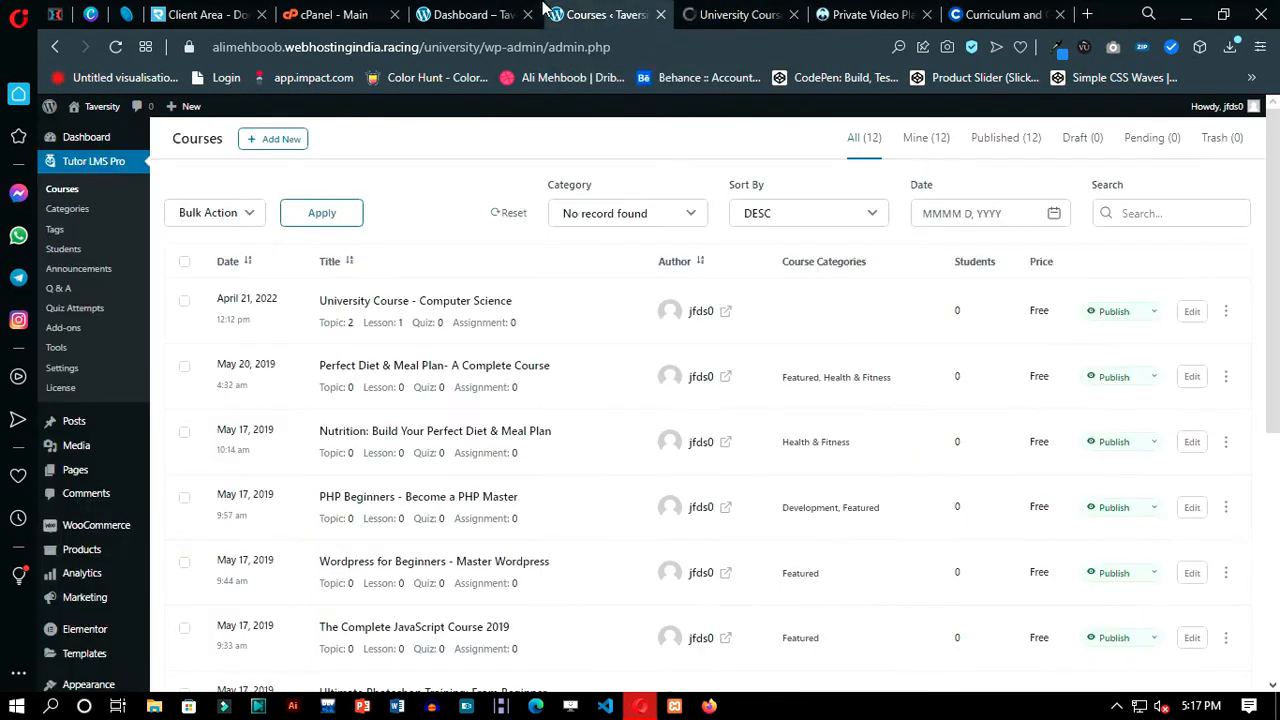
{"action": "left_click", "coordinate": [478, 15]}
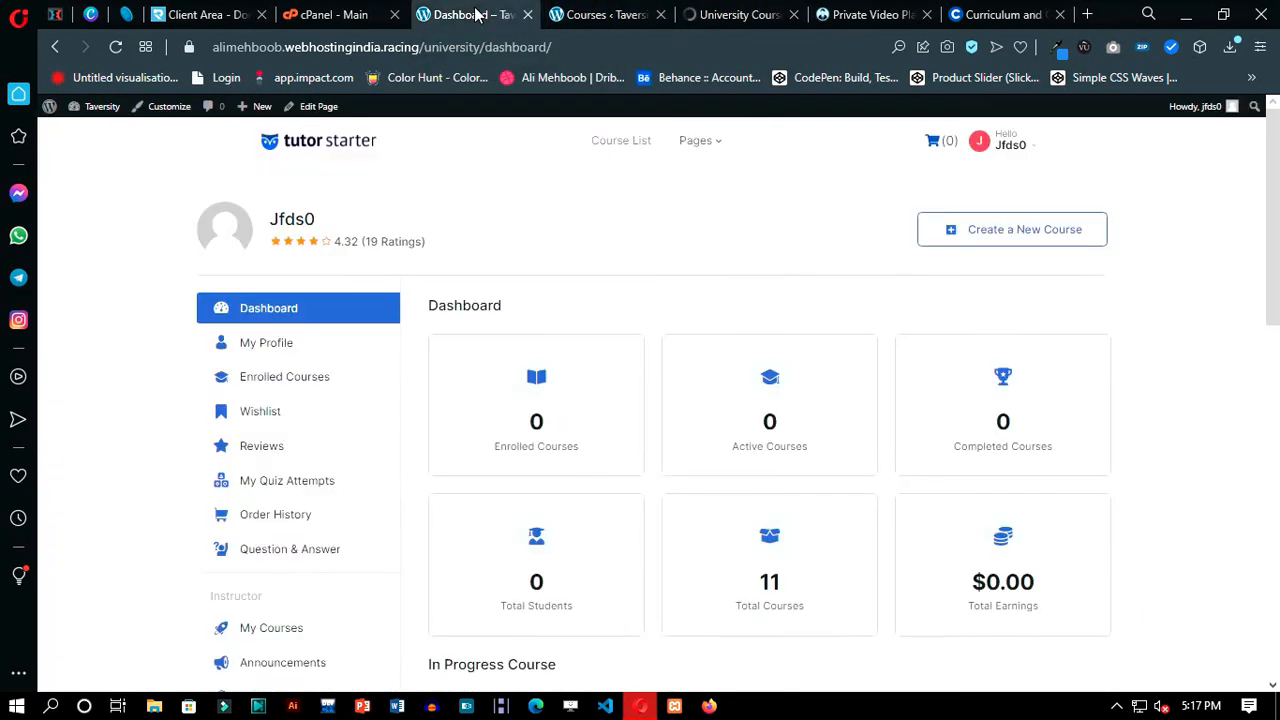
{"action": "left_click", "coordinate": [527, 14]}
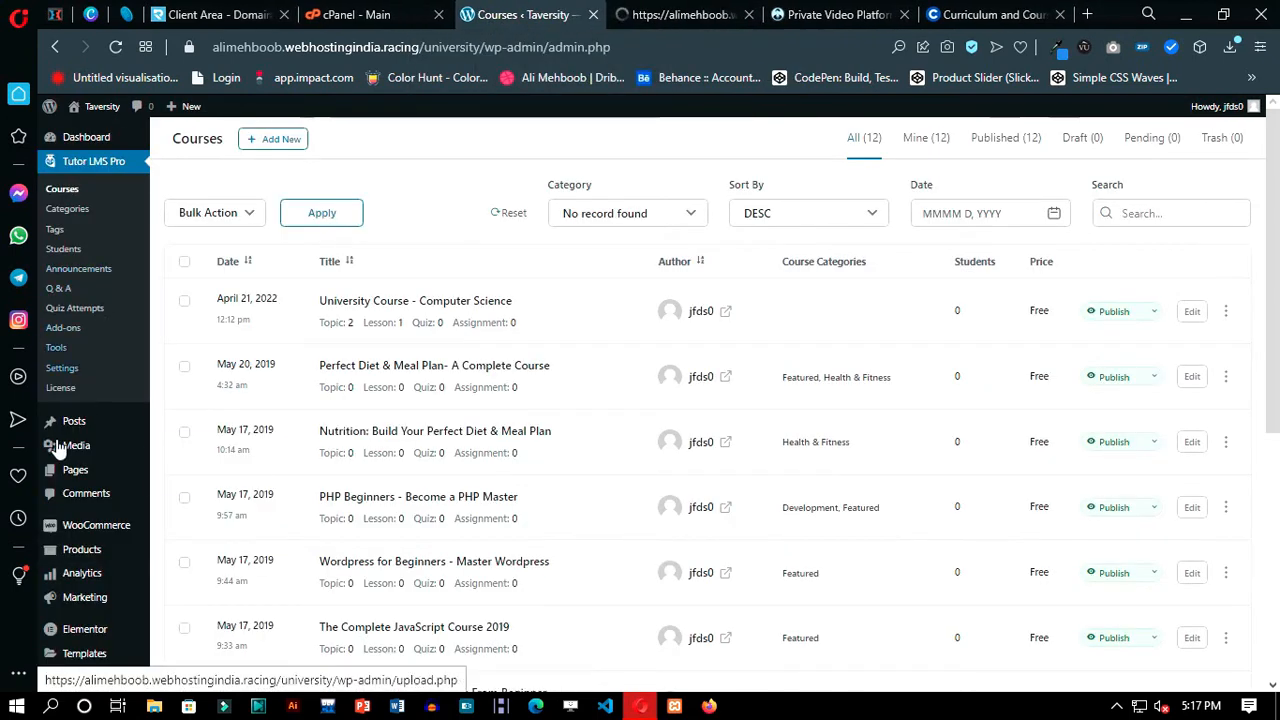
{"action": "mouse_move", "coordinate": [75, 557]}
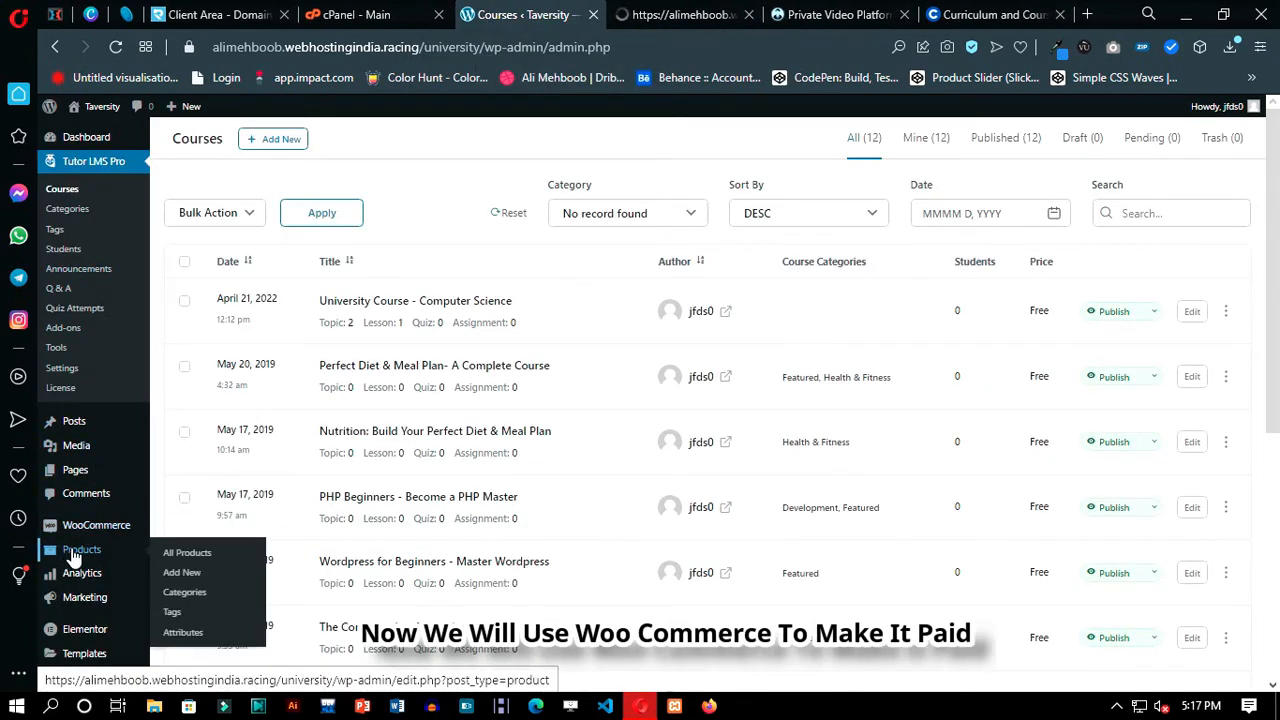
{"action": "left_click", "coordinate": [190, 556]}
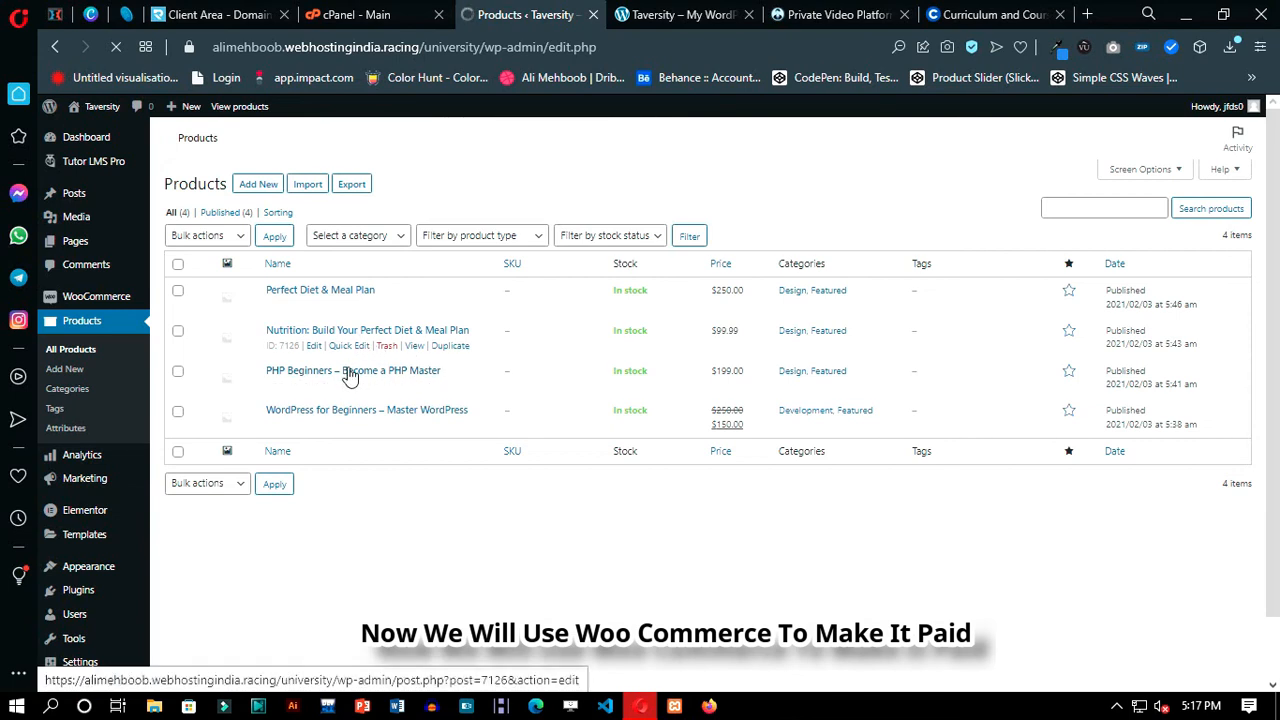
- Compare the courses in the live site's Course List with the predefined products in the WooCommerce product list
{"action": "left_click", "coordinate": [675, 27]}
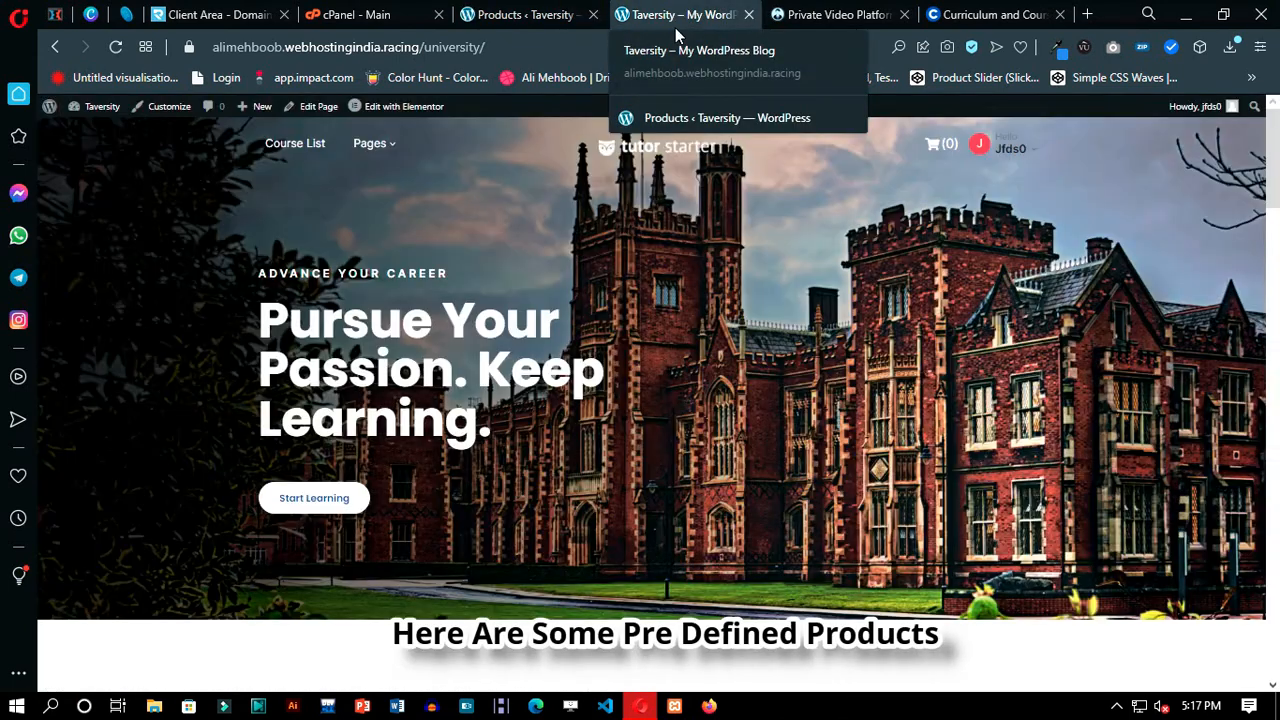
{"action": "left_click", "coordinate": [289, 143]}
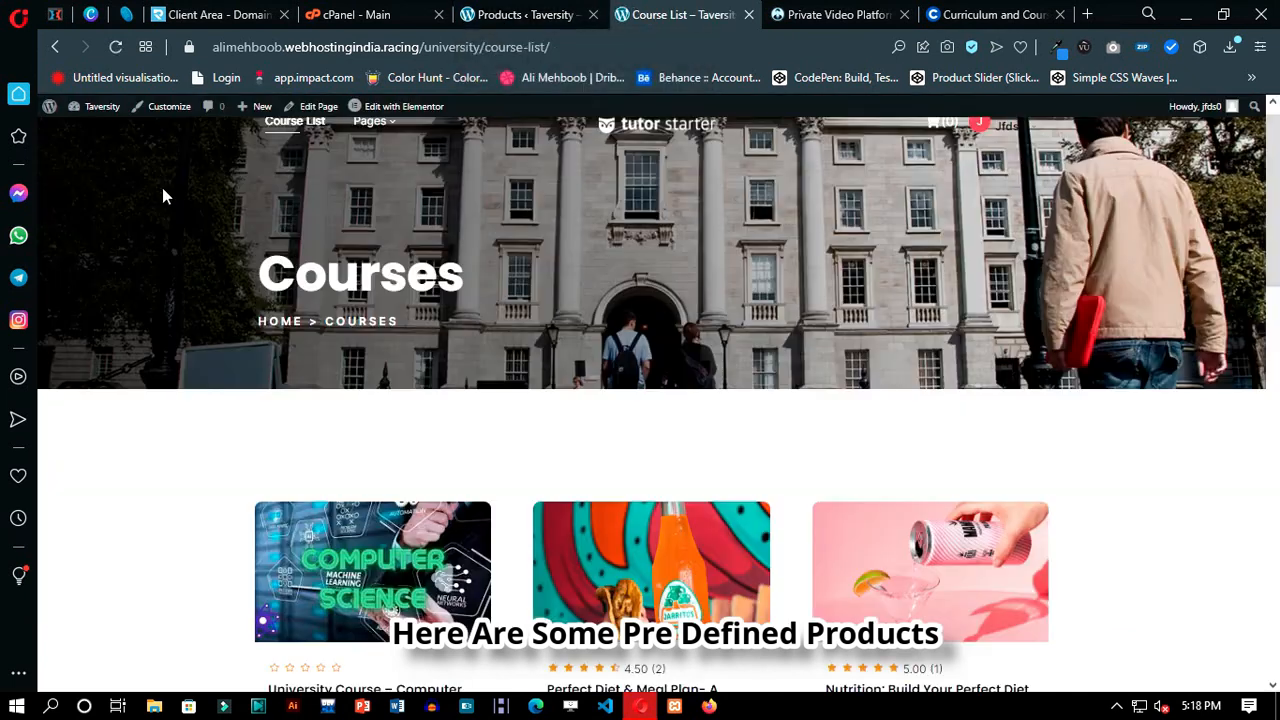
{"action": "scroll", "coordinate": [340, 360], "scroll_direction": "down", "scroll_amount": 5}
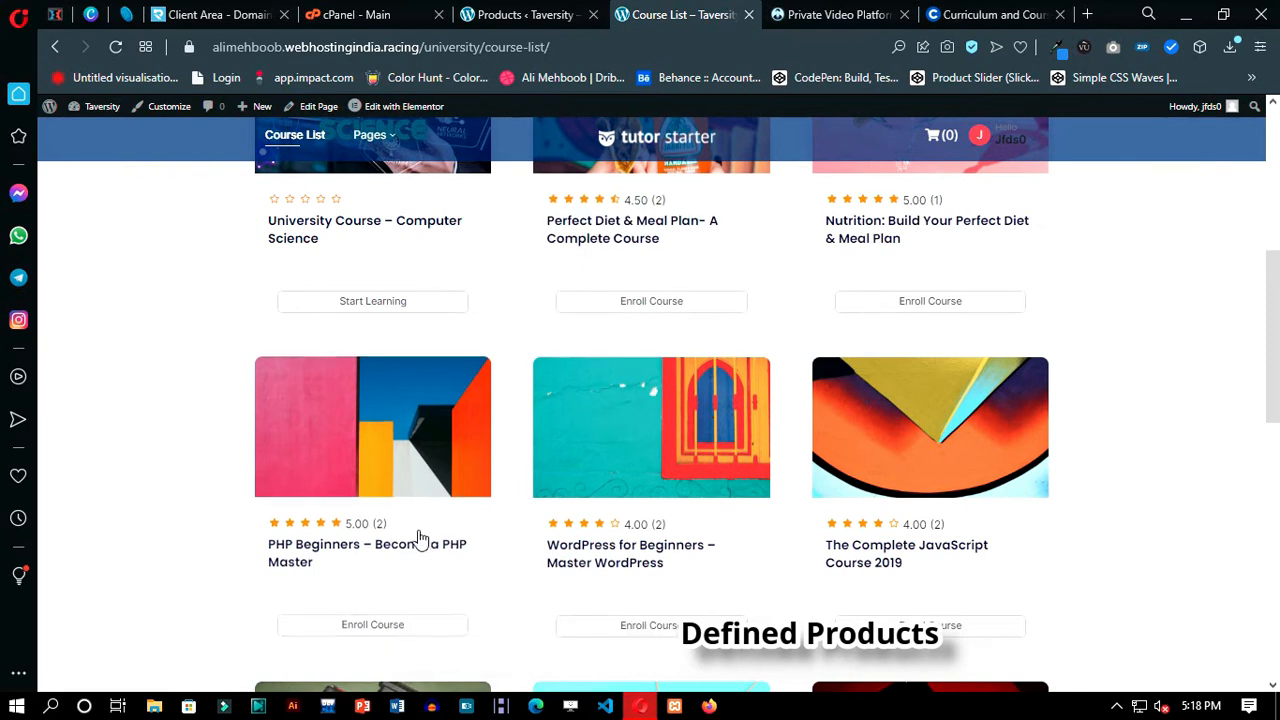
{"action": "left_click", "coordinate": [522, 14]}
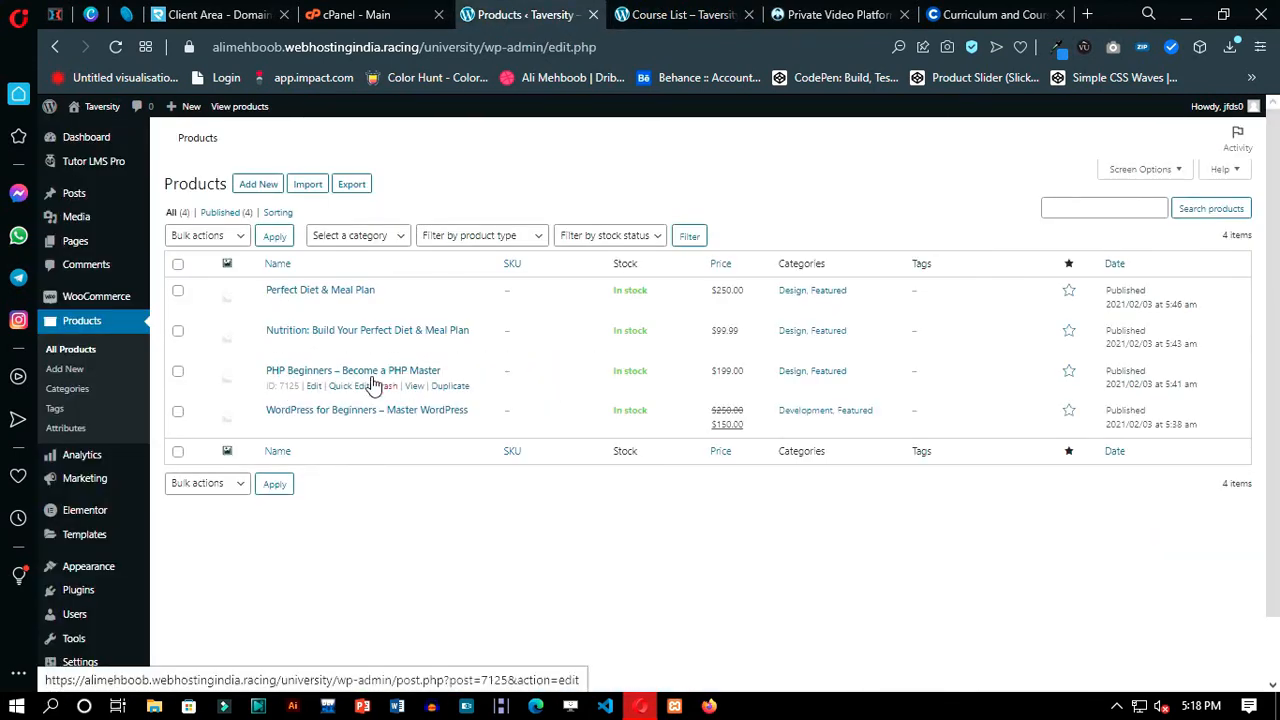
{"action": "left_click", "coordinate": [700, 14]}
{"action": "left_click", "coordinate": [515, 14]}
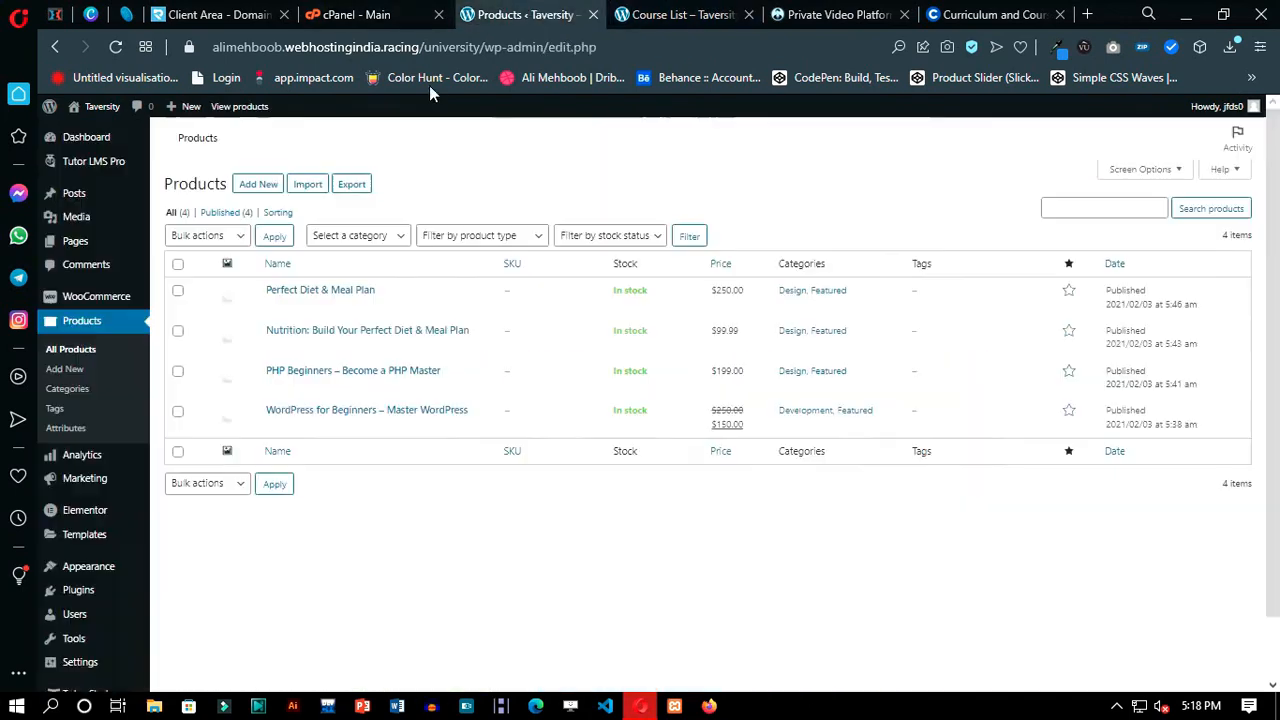
- Set the eCommerce engine in Tutor LMS Pro's monetization settings to WooCommerce and save the changes
{"action": "mouse_move", "coordinate": [92, 163]}
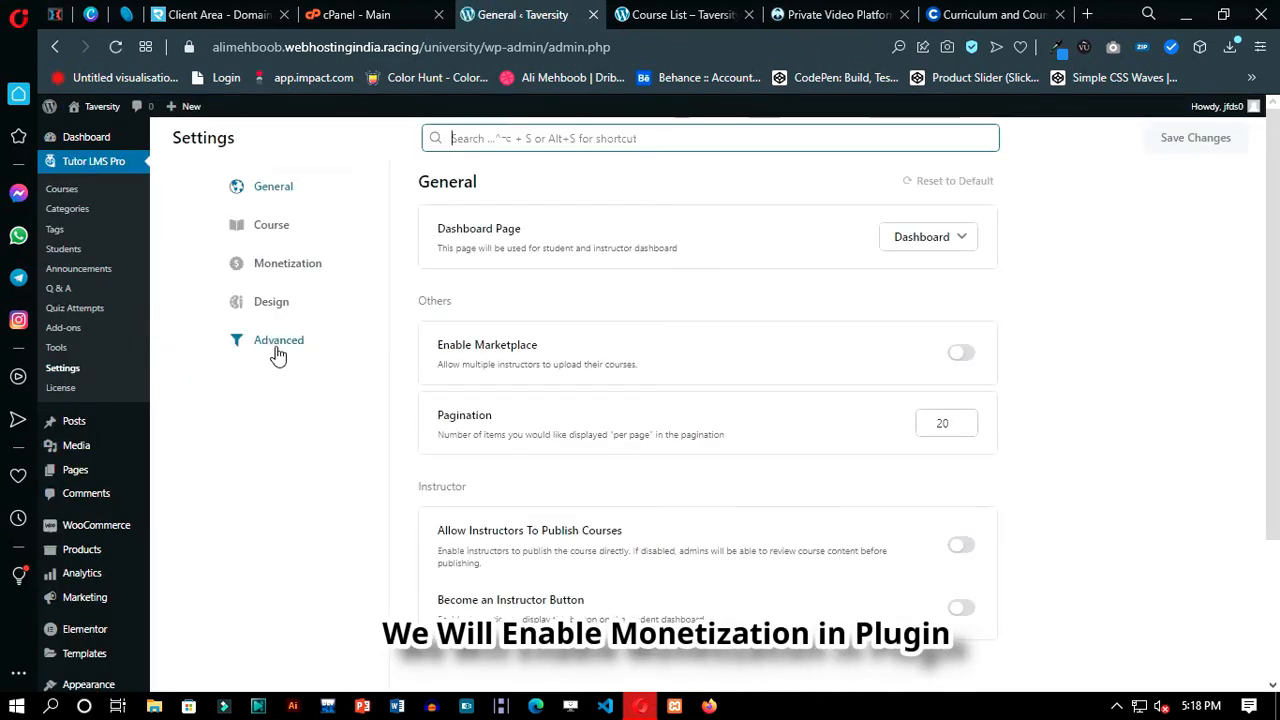
{"action": "left_click", "coordinate": [308, 272]}
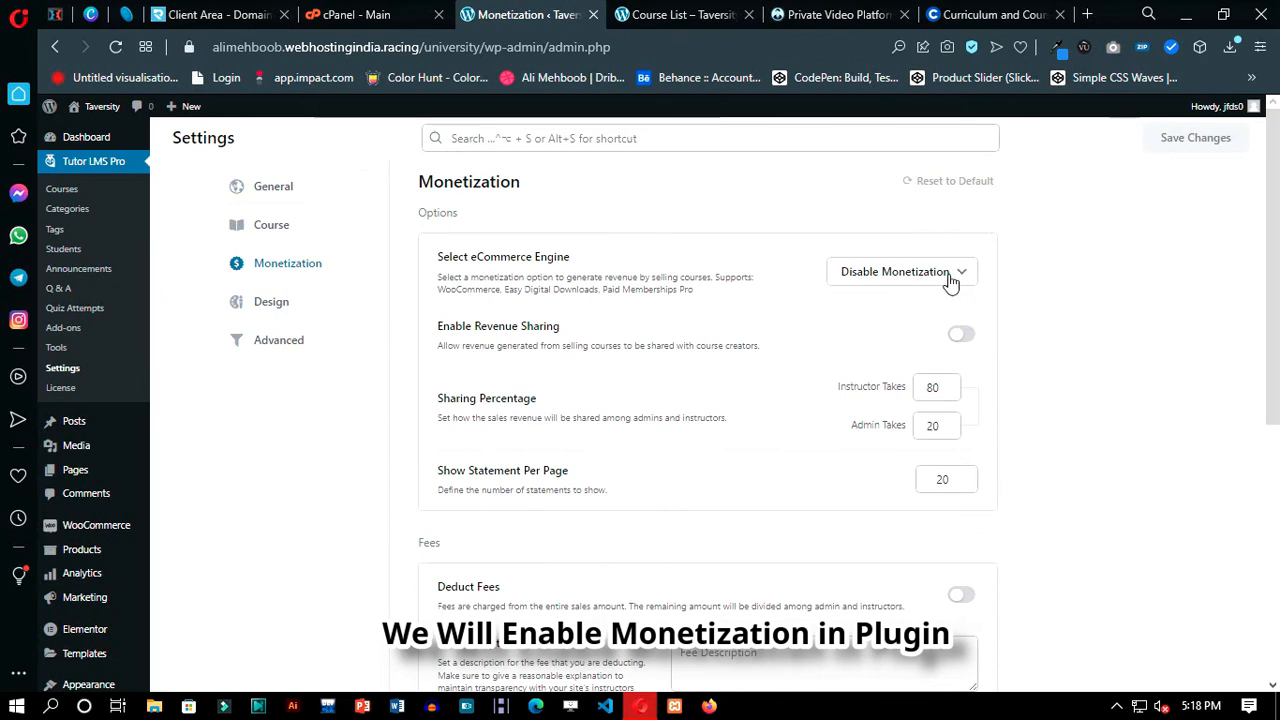
{"action": "left_click", "coordinate": [951, 283]}
{"action": "left_click", "coordinate": [849, 360]}
{"action": "left_click", "coordinate": [1193, 143]}
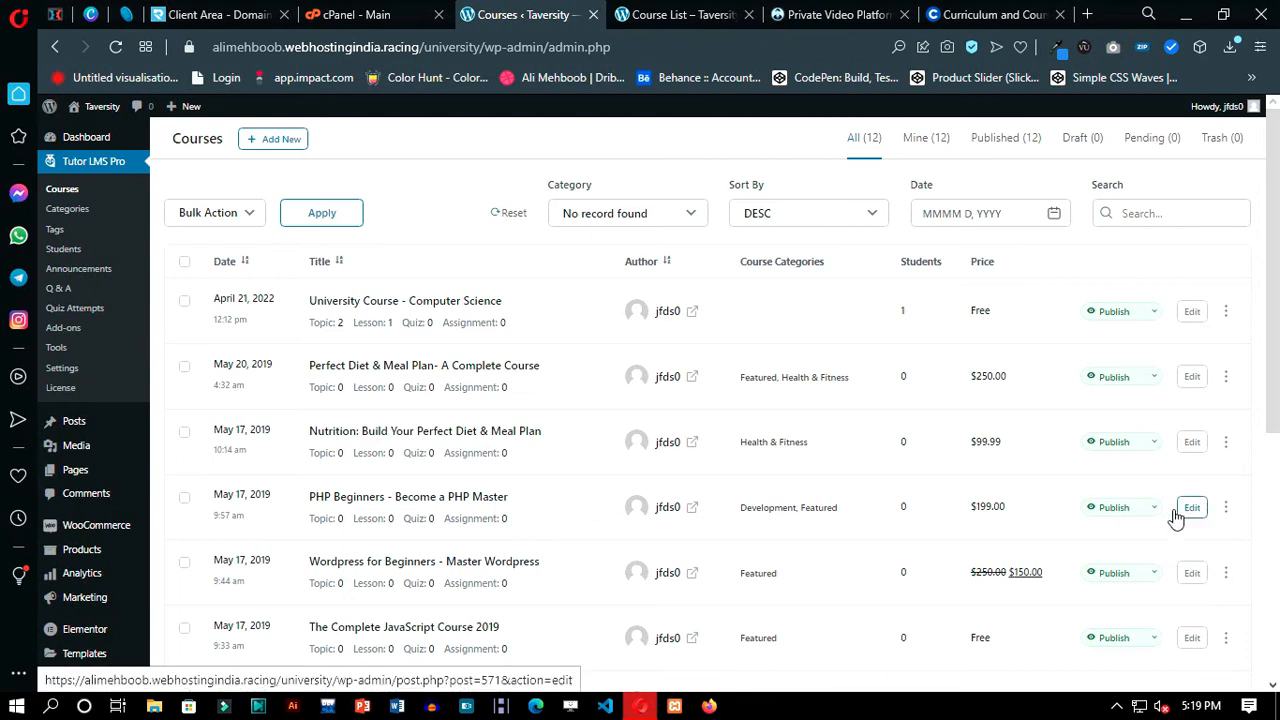
- Reload the live Course List and check the prices and purchase options shown on the course cards
{"action": "left_click", "coordinate": [724, 10]}
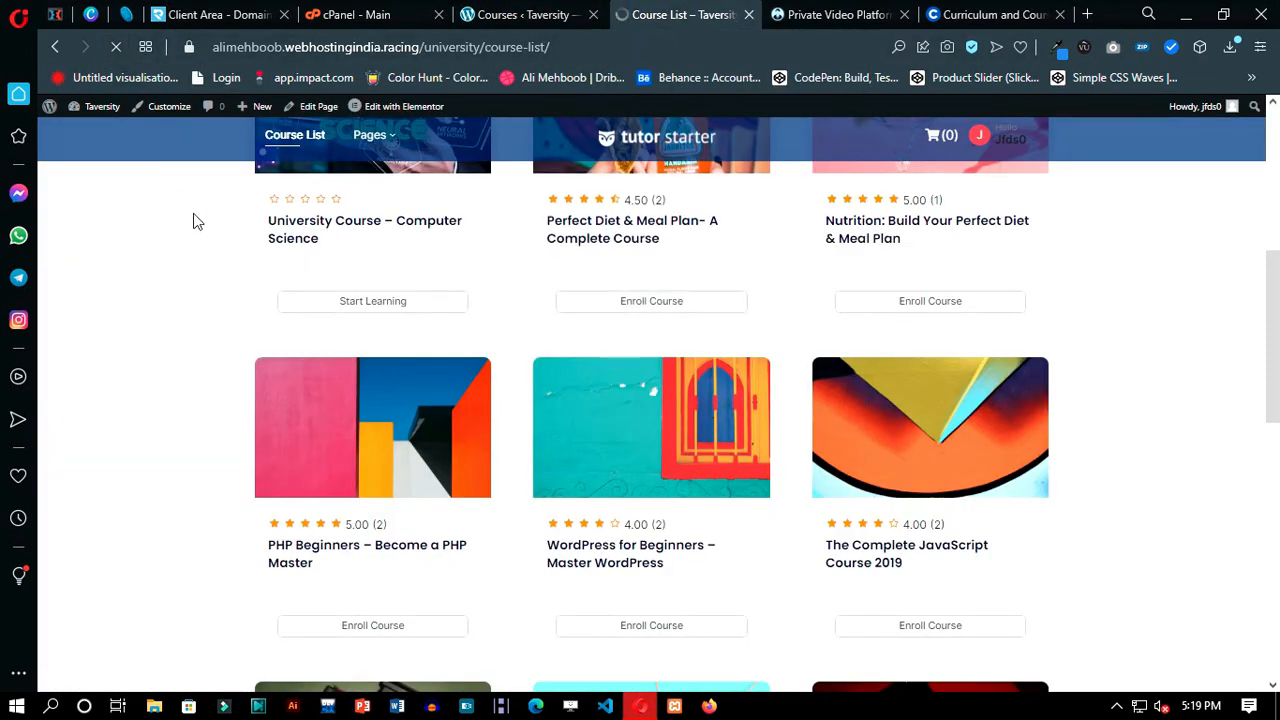
{"action": "left_click", "coordinate": [118, 45]}
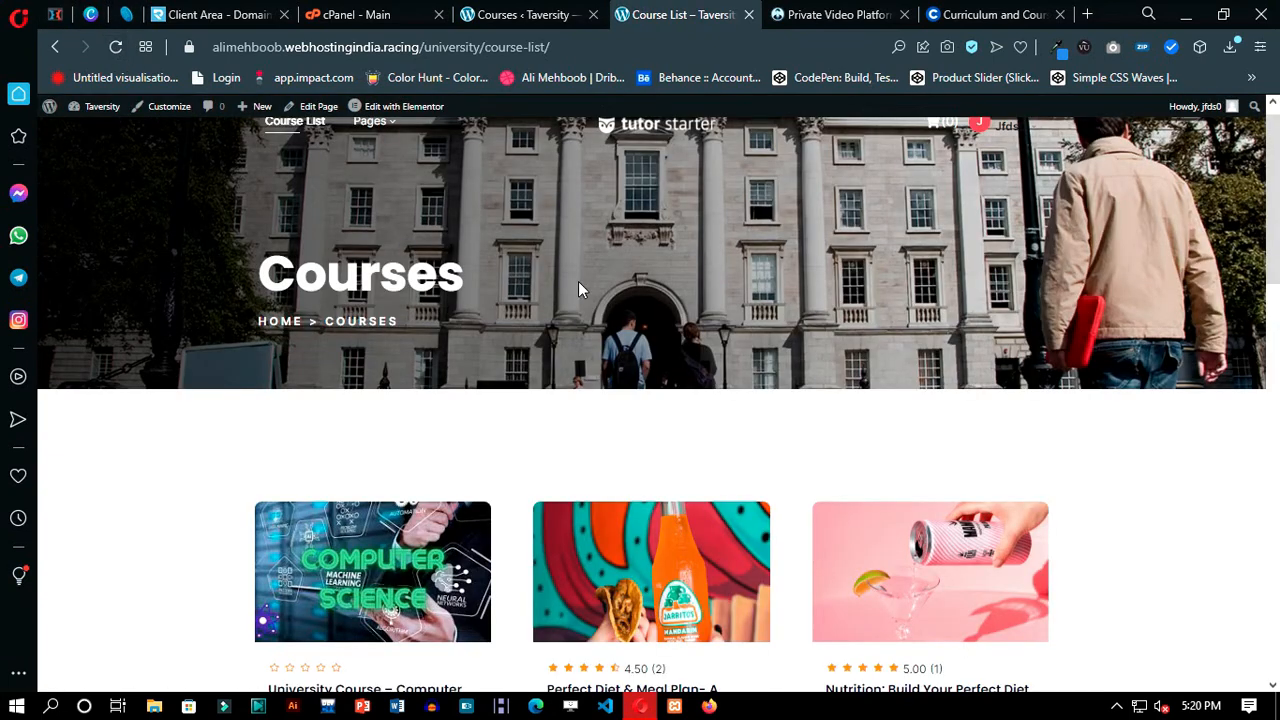
{"action": "scroll", "coordinate": [580, 286], "scroll_direction": "down", "scroll_amount": 6}
{"action": "scroll", "coordinate": [514, 457], "scroll_direction": "down", "scroll_amount": 1}
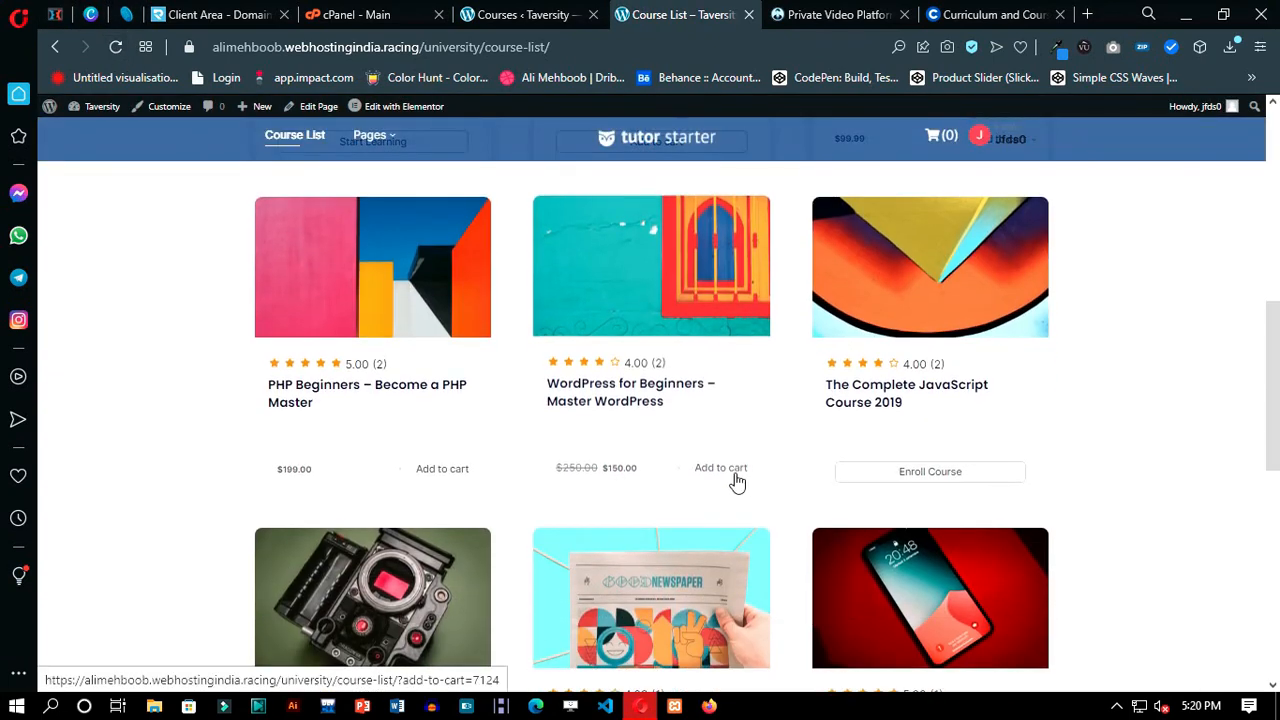
{"action": "scroll", "coordinate": [459, 399], "scroll_direction": "down", "scroll_amount": 1}
{"action": "scroll", "coordinate": [297, 386], "scroll_direction": "up", "scroll_amount": 3}
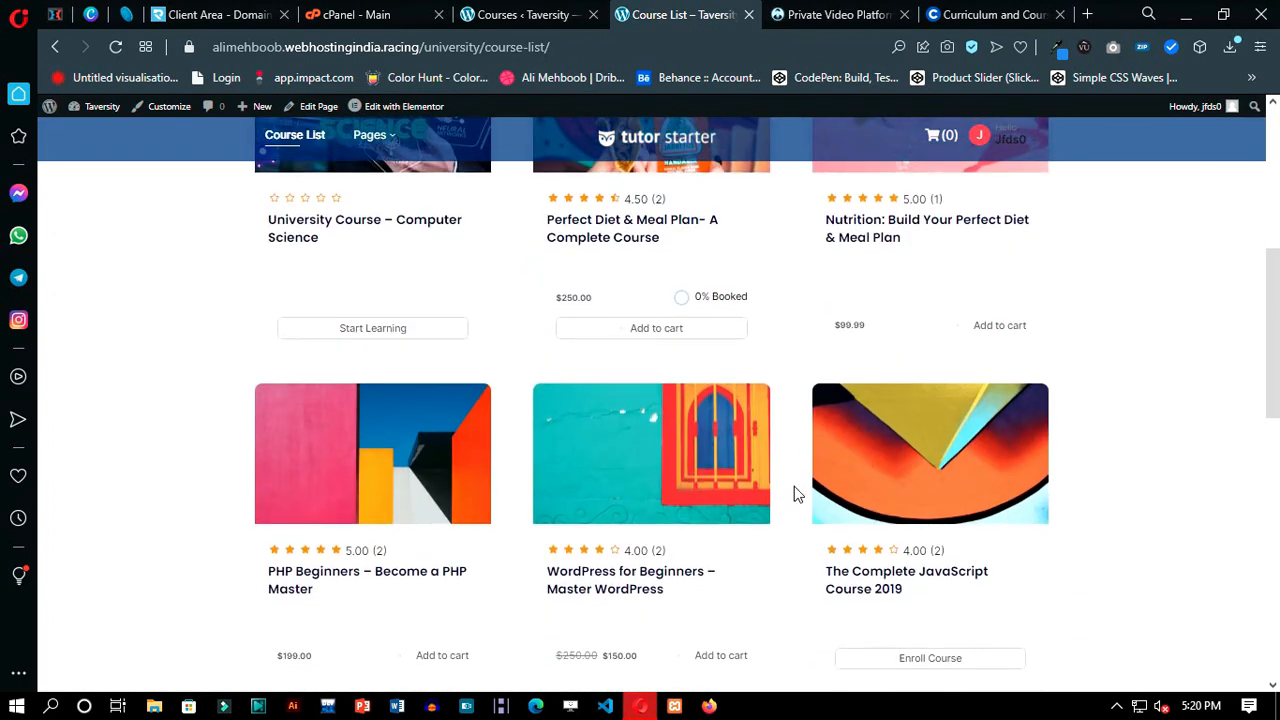
{"action": "scroll", "coordinate": [794, 488], "scroll_direction": "down", "scroll_amount": 3}
{"action": "scroll", "coordinate": [574, 437], "scroll_direction": "down", "scroll_amount": 3}
{"action": "scroll", "coordinate": [511, 420], "scroll_direction": "up", "scroll_amount": 4}
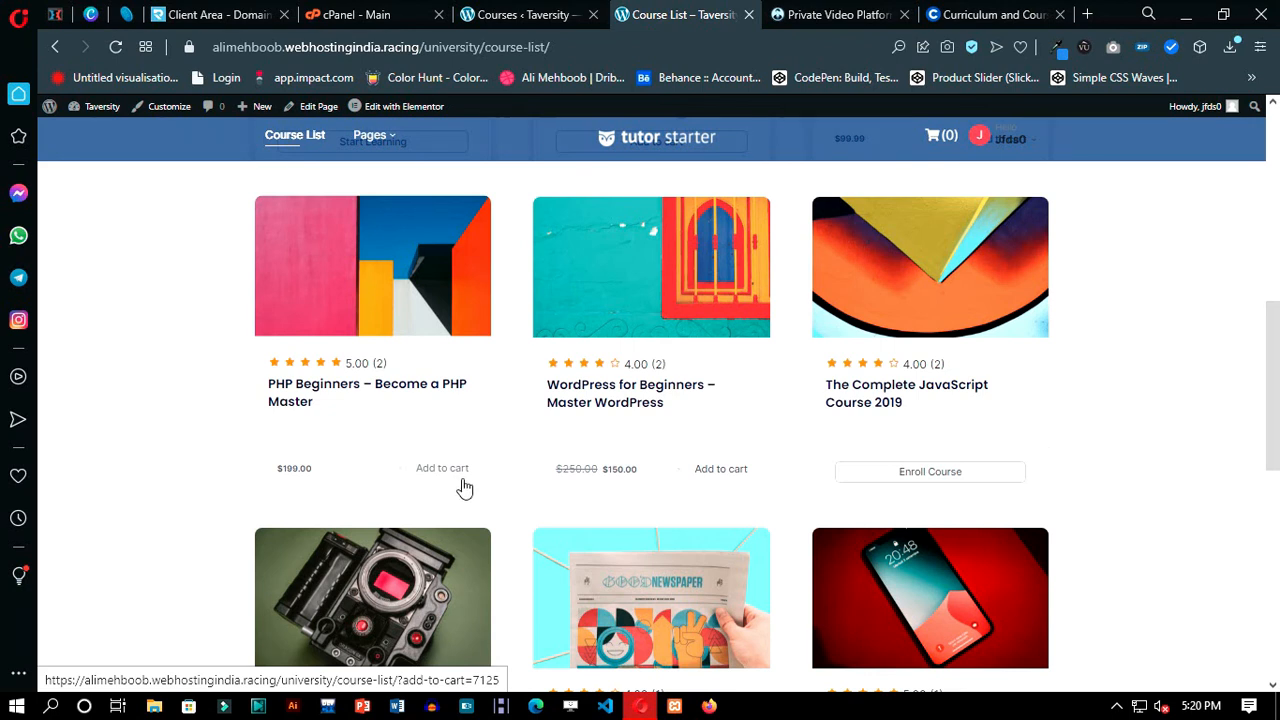
- Add the PHP Beginners and WordPress for Beginners courses to the cart, and in the cart remove PHP Beginners
{"action": "left_click", "coordinate": [460, 480]}
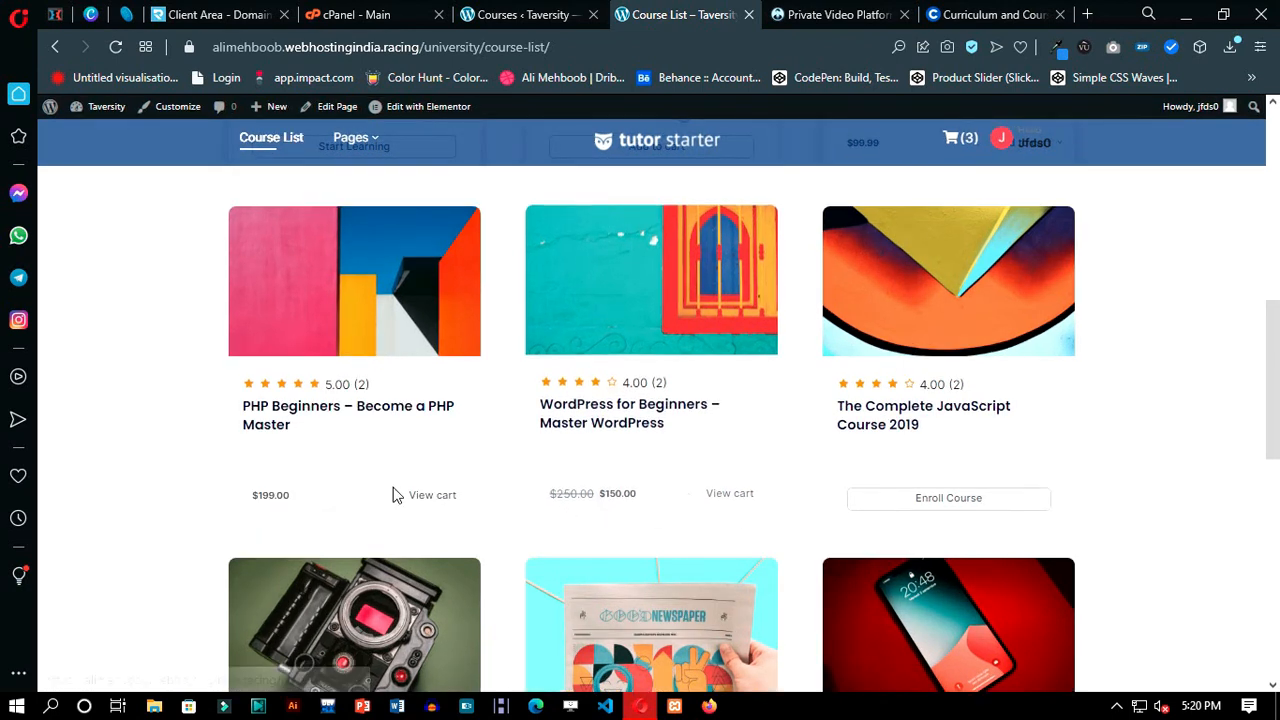
{"action": "left_click", "coordinate": [955, 148]}
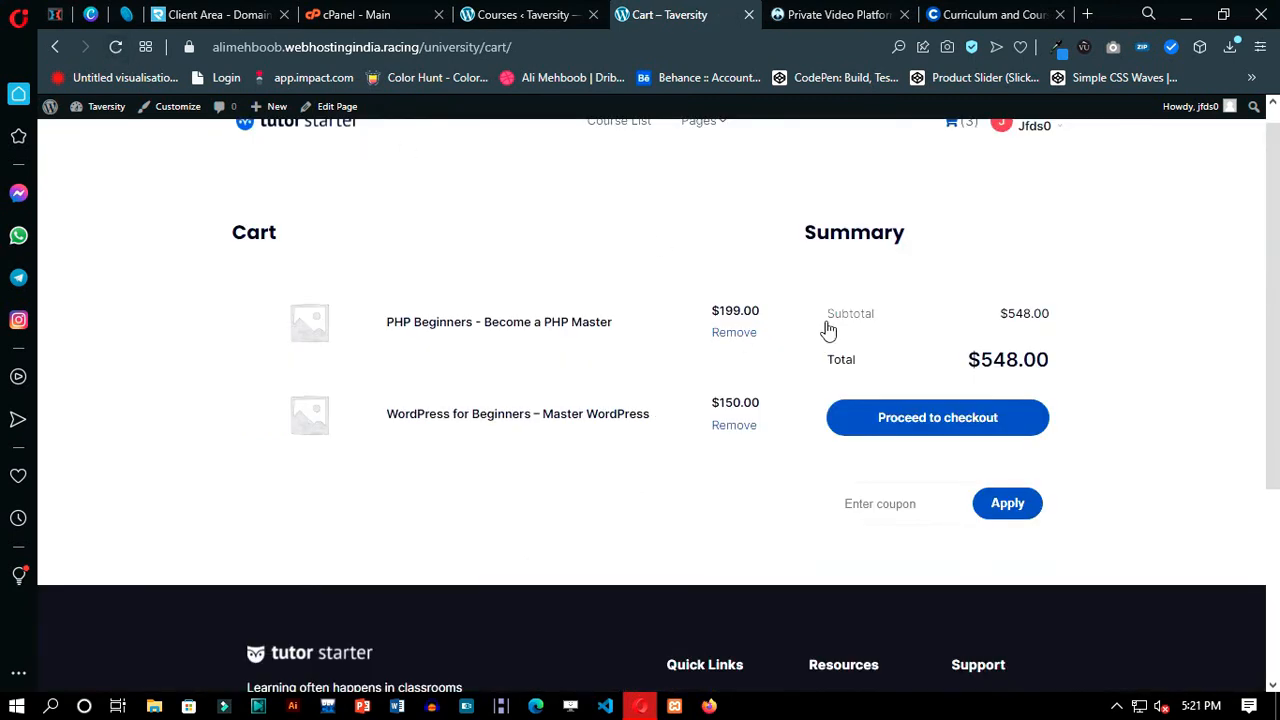
{"action": "scroll", "coordinate": [772, 350], "scroll_direction": "up", "scroll_amount": 1}
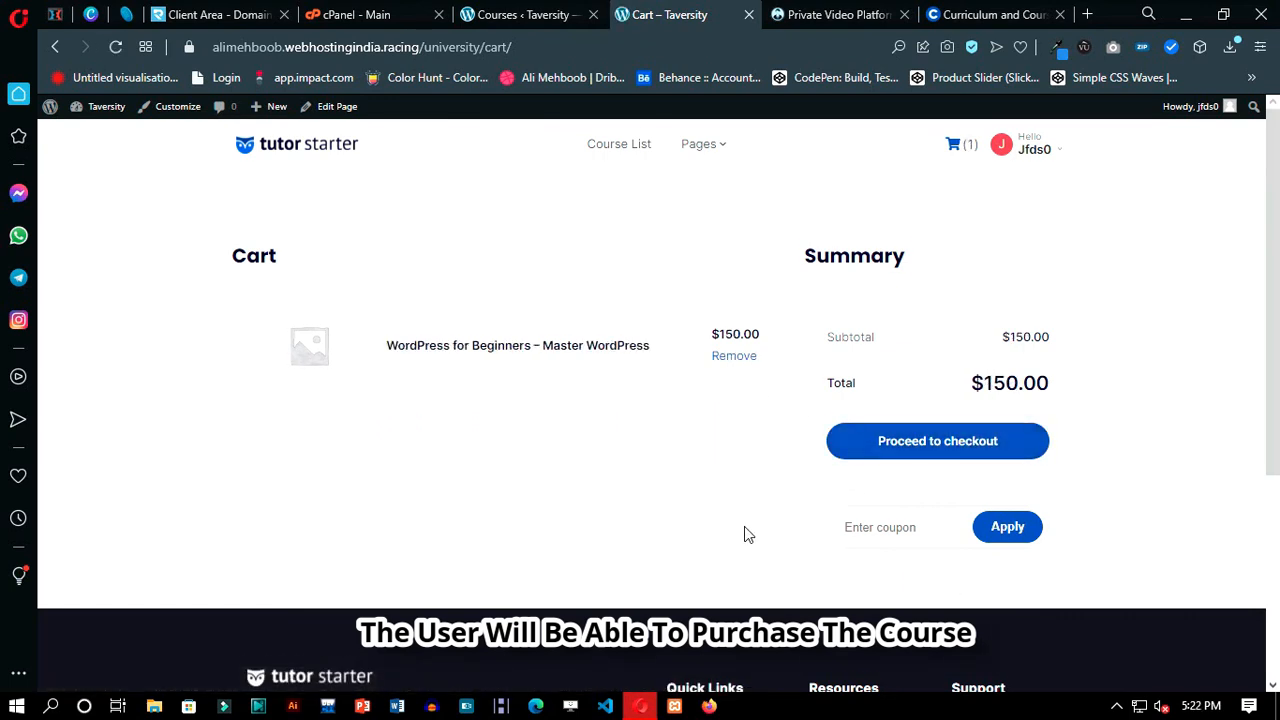
{"action": "scroll", "coordinate": [743, 530], "scroll_direction": "down", "scroll_amount": 3}
{"action": "scroll", "coordinate": [738, 528], "scroll_direction": "up", "scroll_amount": 3}
- Review the site's home page from the hero banner through the featured courses down to the footer
{"action": "left_click", "coordinate": [313, 150]}
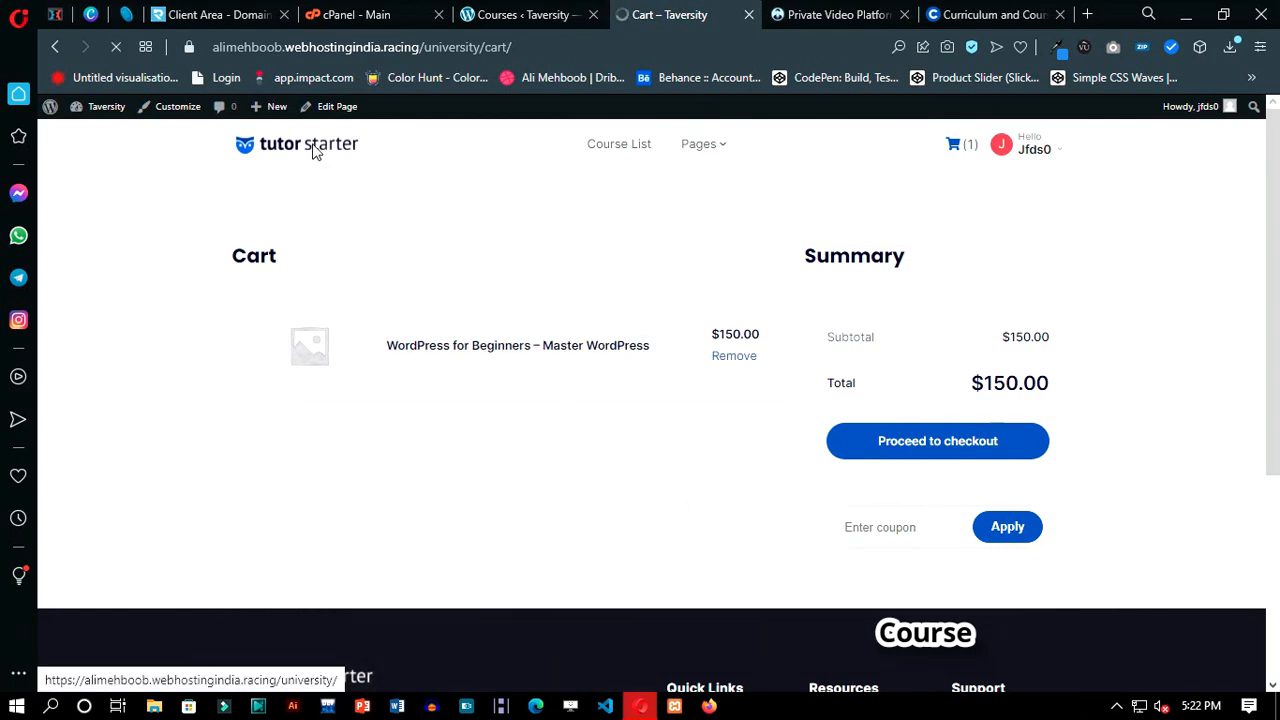
{"action": "scroll", "coordinate": [426, 311], "scroll_direction": "down", "scroll_amount": 8}
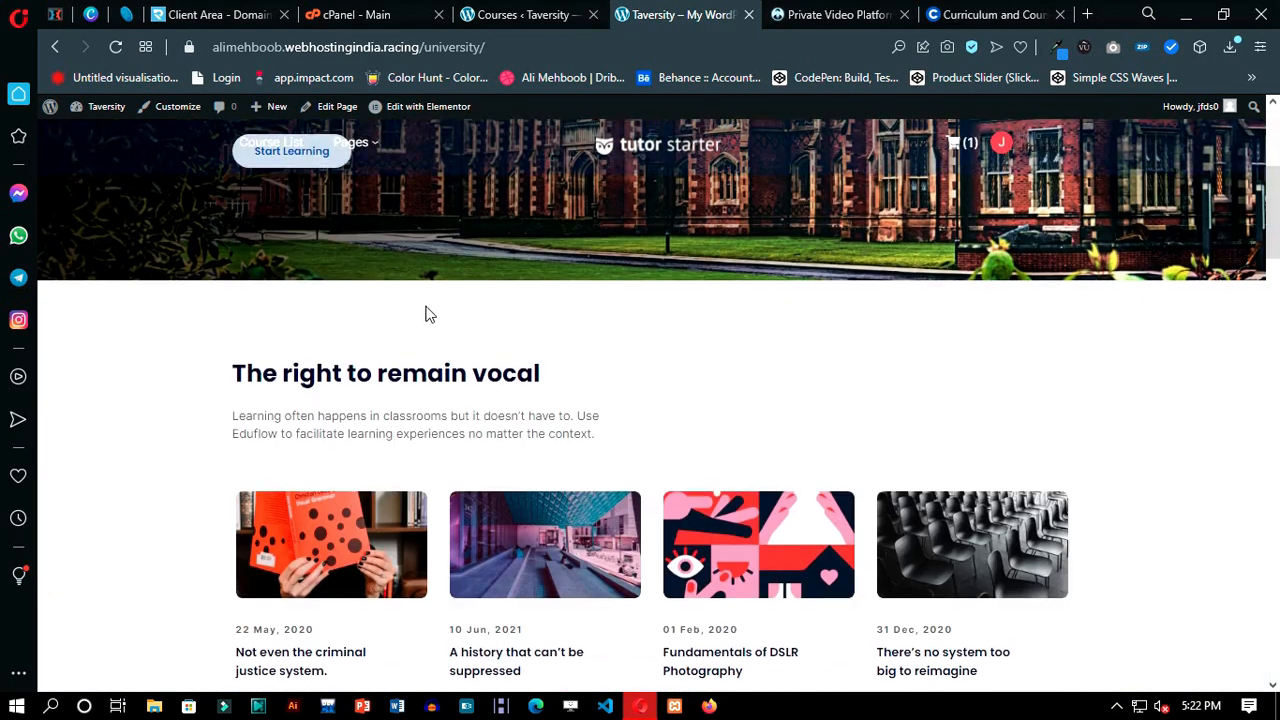
{"action": "scroll", "coordinate": [480, 320], "scroll_direction": "down", "scroll_amount": 12}
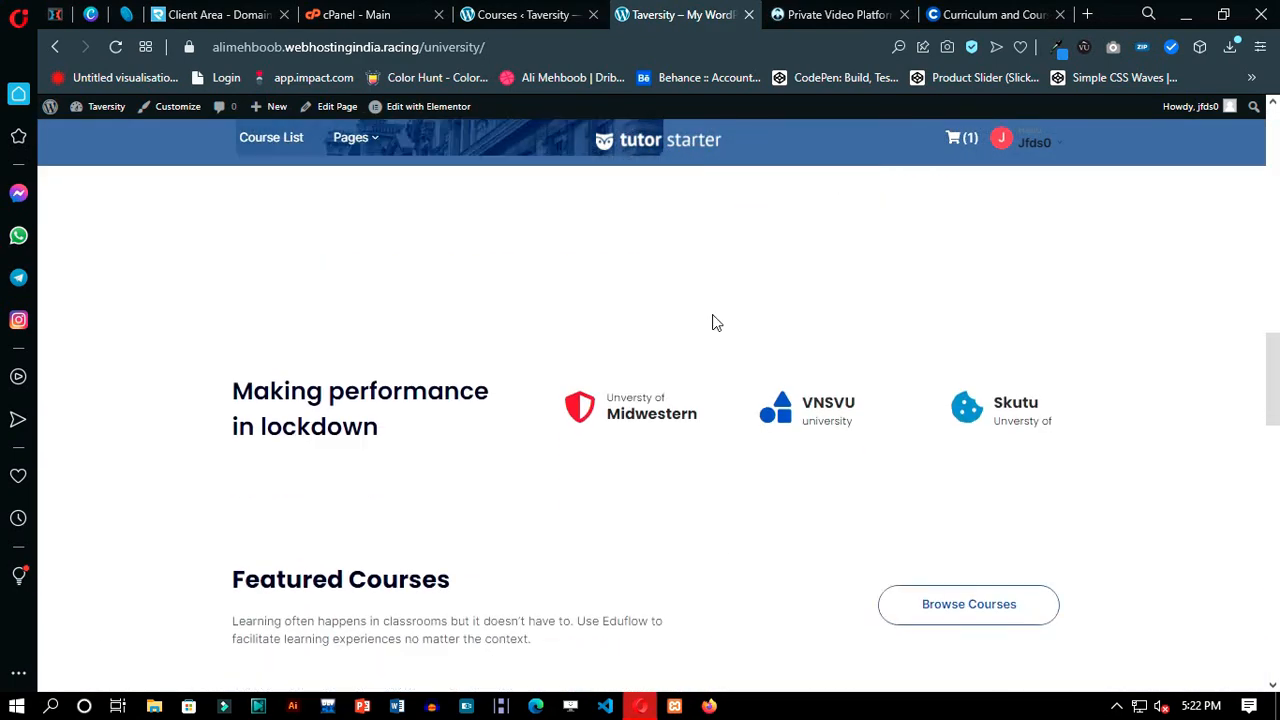
{"action": "scroll", "coordinate": [545, 435], "scroll_direction": "down", "scroll_amount": 5}
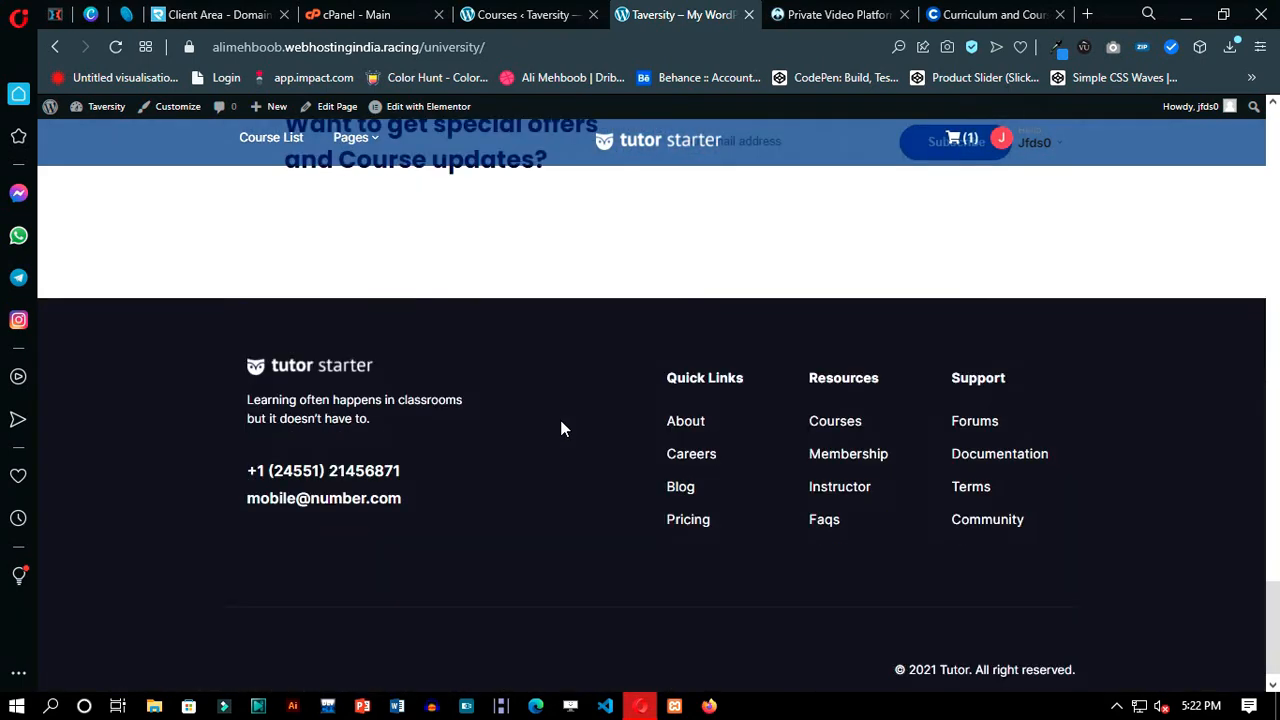
{"action": "scroll", "coordinate": [560, 422], "scroll_direction": "up", "scroll_amount": 6}
{"action": "scroll", "coordinate": [563, 428], "scroll_direction": "up", "scroll_amount": 15}
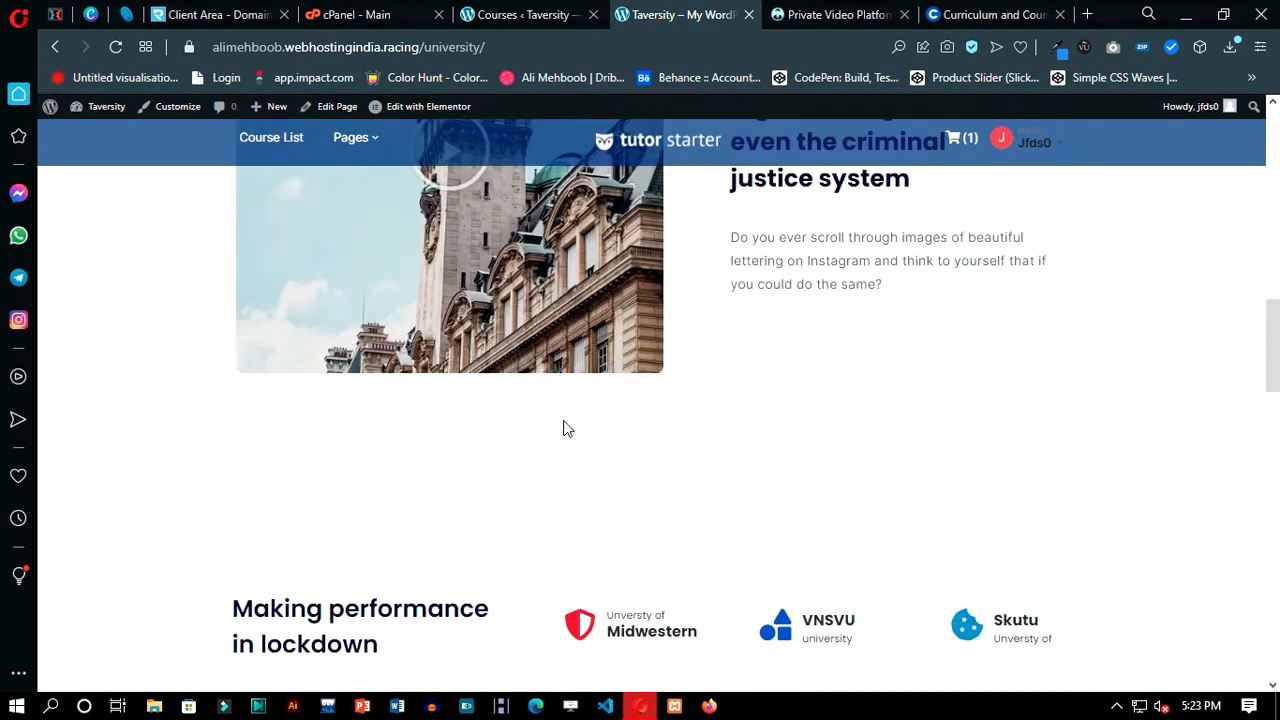
{"action": "scroll", "coordinate": [665, 393], "scroll_direction": "up", "scroll_amount": 3}
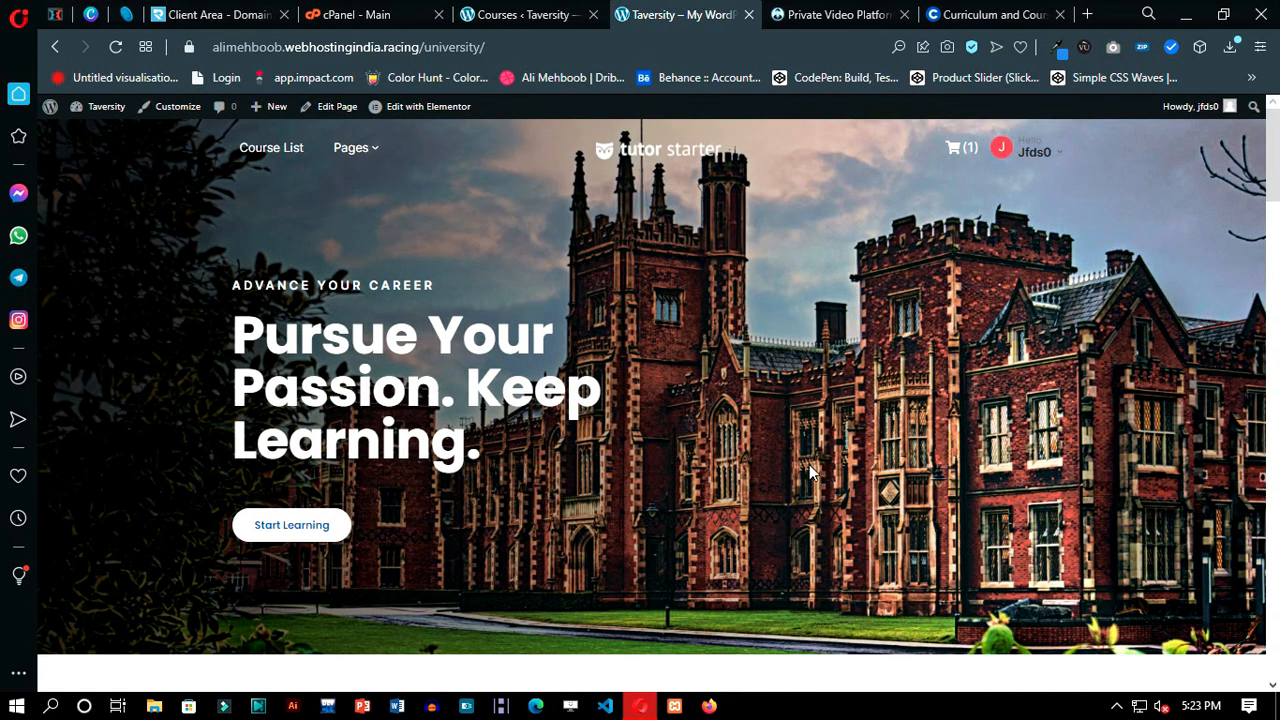
- Open the site's About Us page and review it from the intro and president sections to the staff profiles
{"action": "mouse_move", "coordinate": [352, 148]}
{"action": "left_click", "coordinate": [370, 203]}
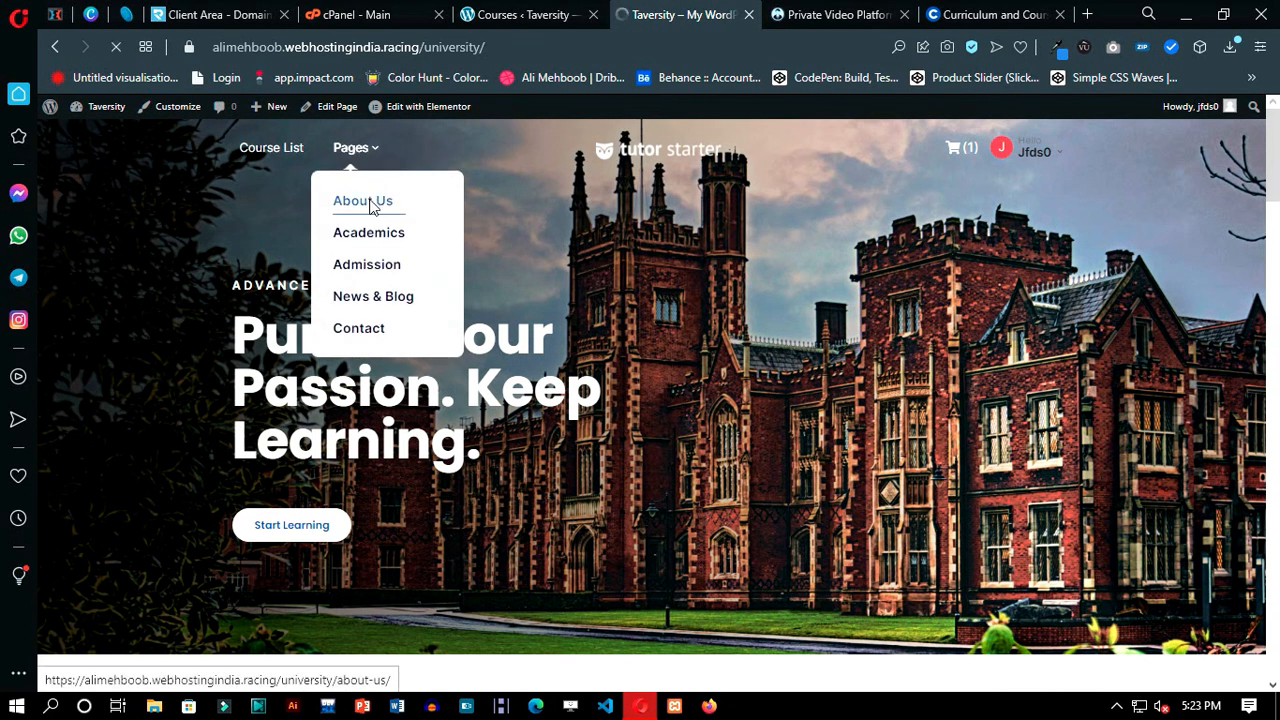
{"action": "scroll", "coordinate": [697, 317], "scroll_direction": "down", "scroll_amount": 5}
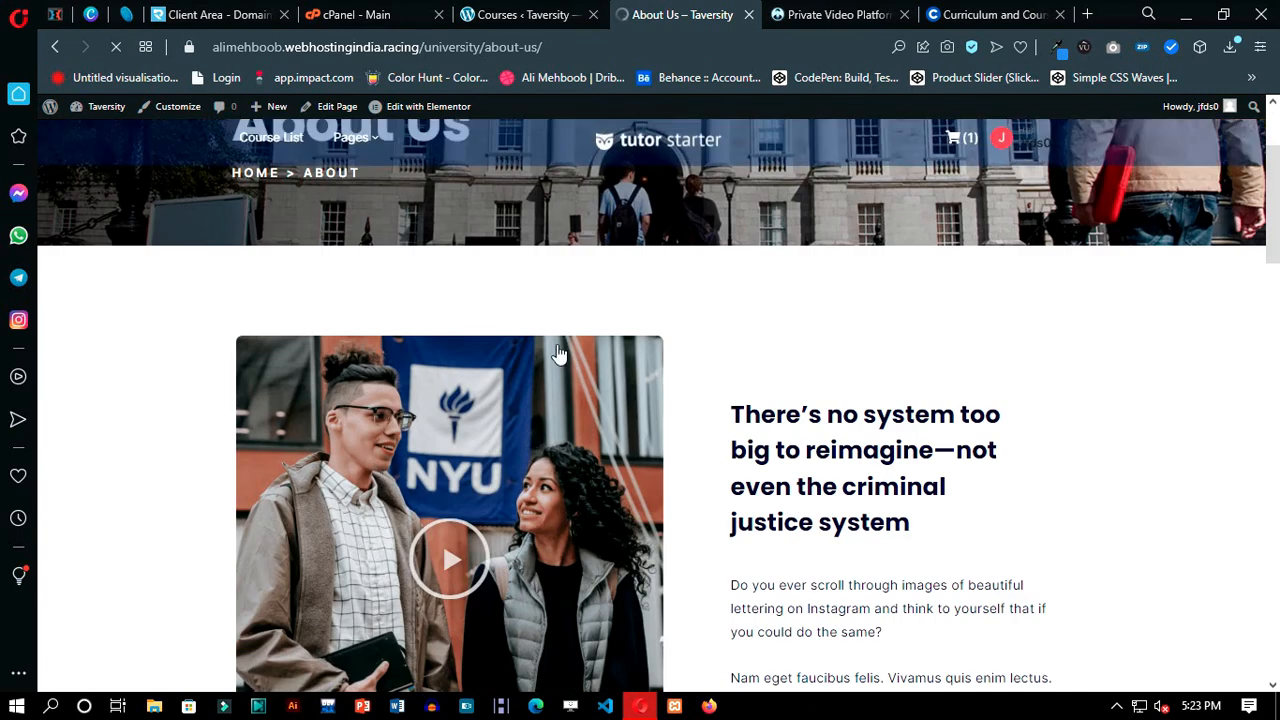
{"action": "scroll", "coordinate": [603, 340], "scroll_direction": "down", "scroll_amount": 3}
{"action": "scroll", "coordinate": [668, 451], "scroll_direction": "down", "scroll_amount": 10}
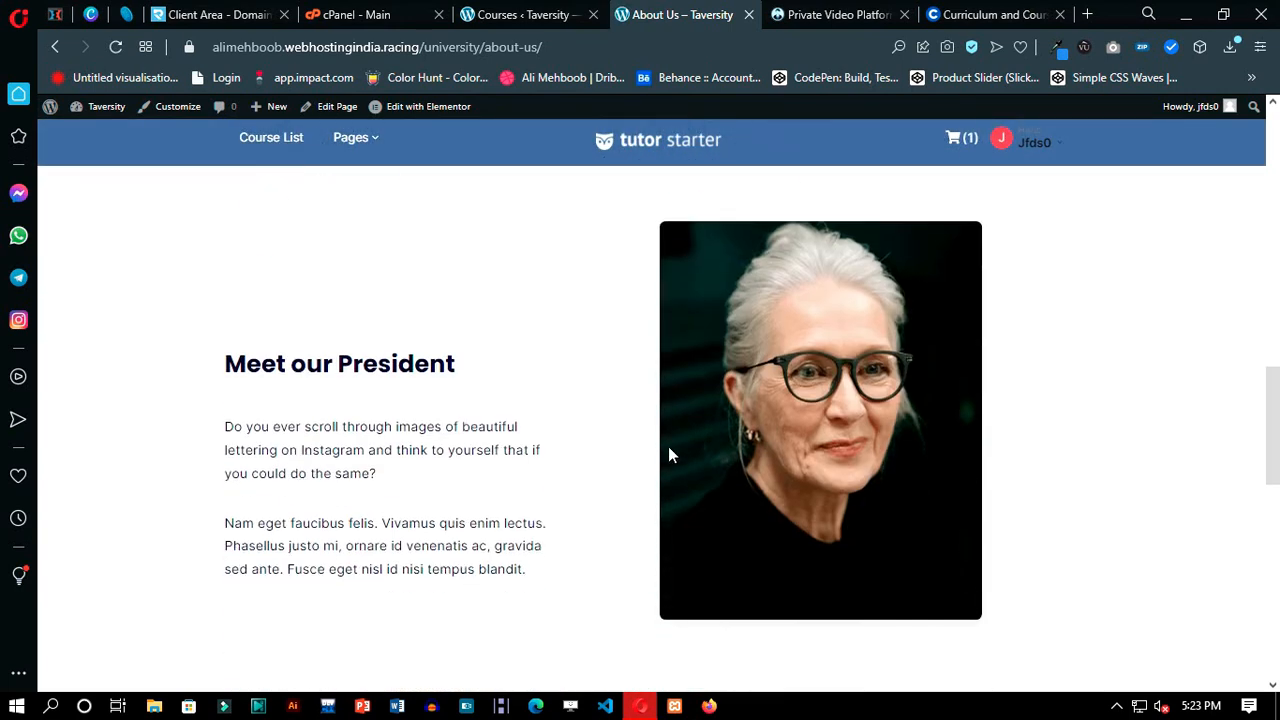
{"action": "scroll", "coordinate": [632, 449], "scroll_direction": "up", "scroll_amount": 3}
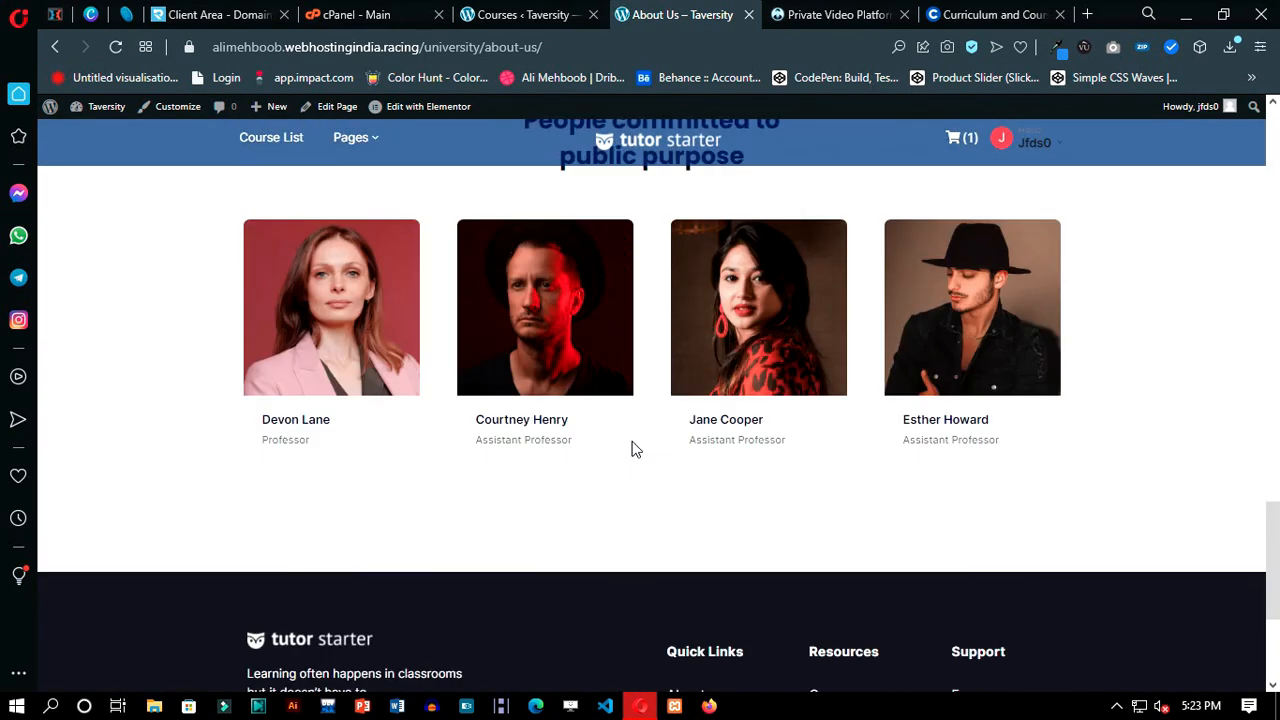
{"action": "scroll", "coordinate": [647, 505], "scroll_direction": "down", "scroll_amount": 3}
{"action": "scroll", "coordinate": [647, 505], "scroll_direction": "up", "scroll_amount": 3}
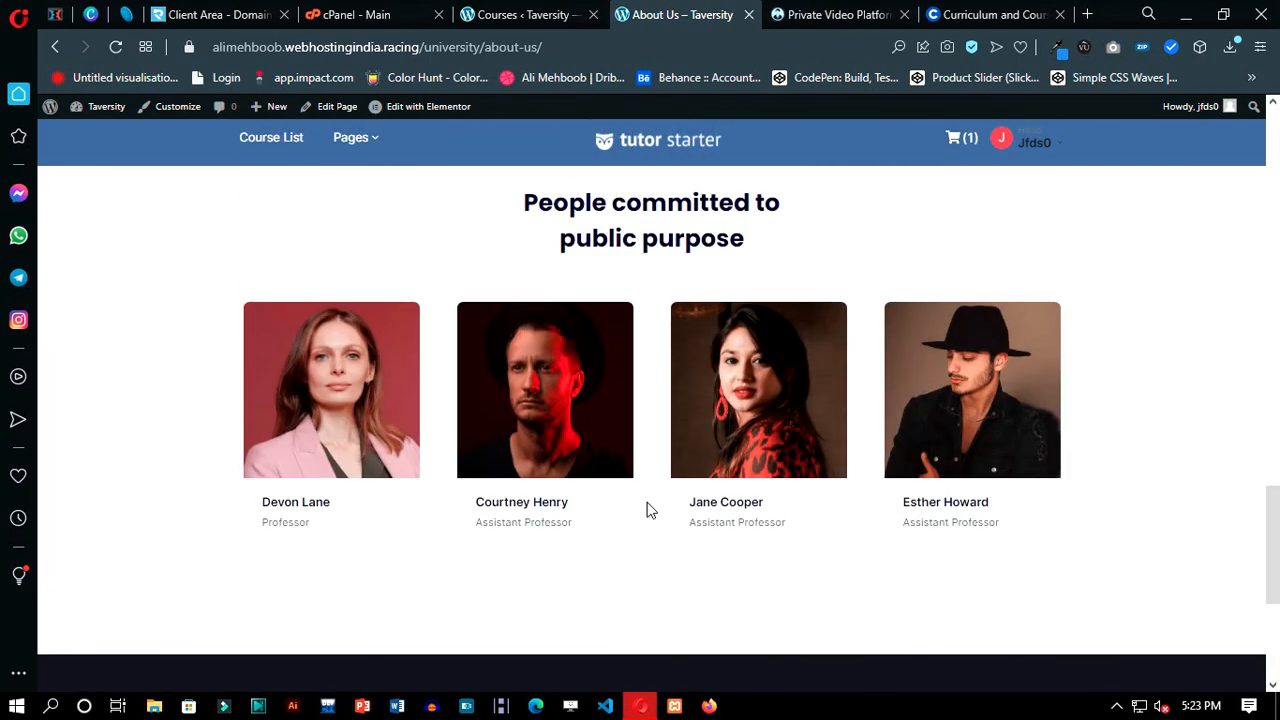
{"action": "scroll", "coordinate": [647, 510], "scroll_direction": "up", "scroll_amount": 10}
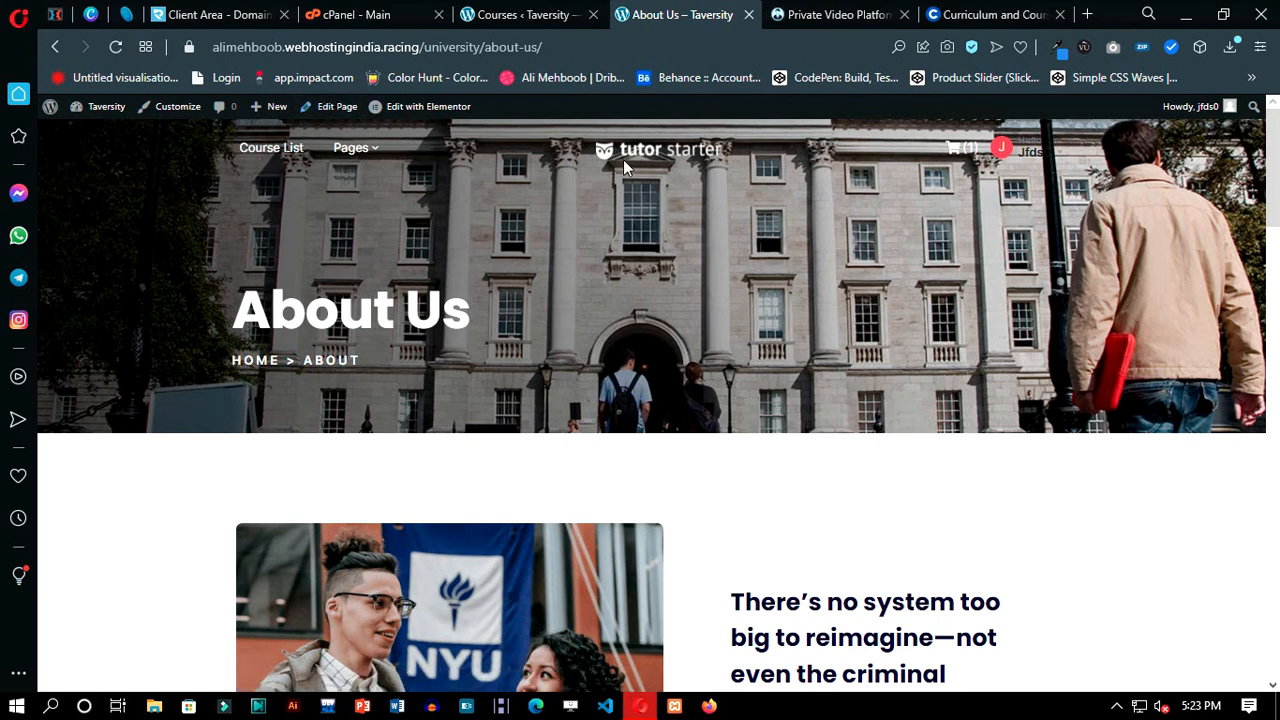
- Return to the site's home page and look through it down to the footer and back up to the hero banner
{"action": "left_click", "coordinate": [658, 155]}
{"action": "scroll", "coordinate": [437, 171], "scroll_direction": "down", "scroll_amount": 10}
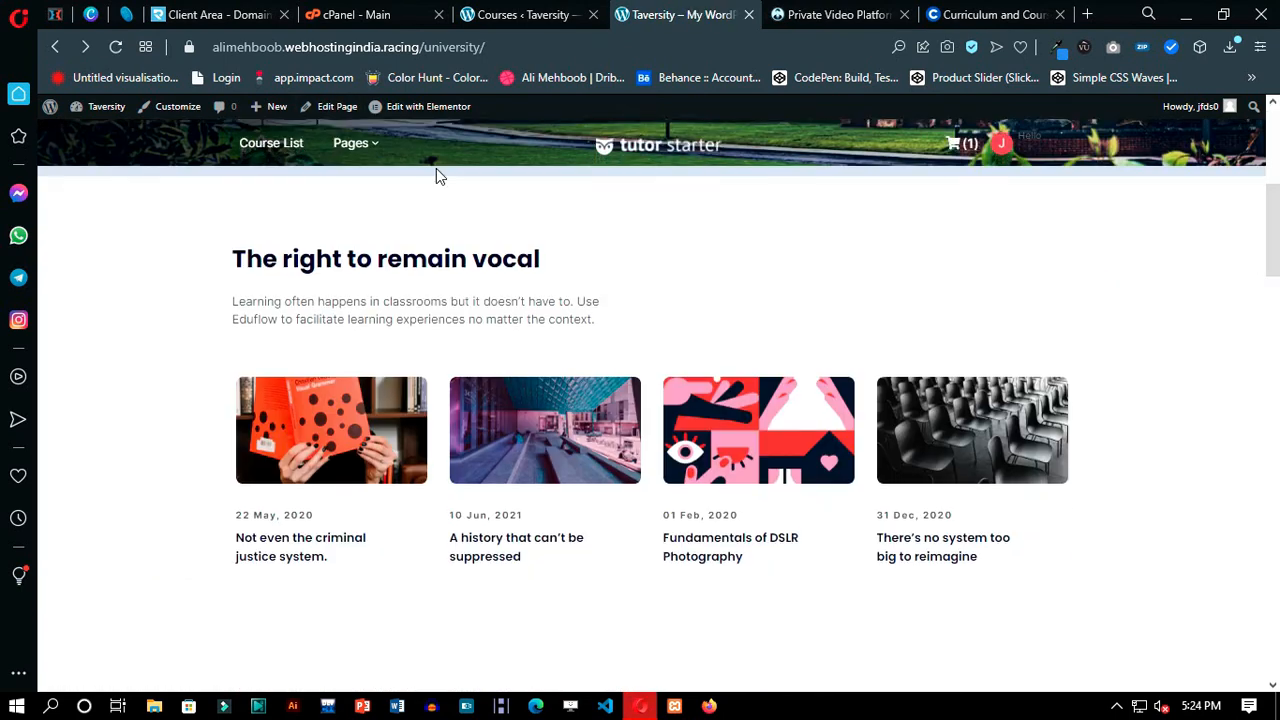
{"action": "scroll", "coordinate": [437, 181], "scroll_direction": "down", "scroll_amount": 10}
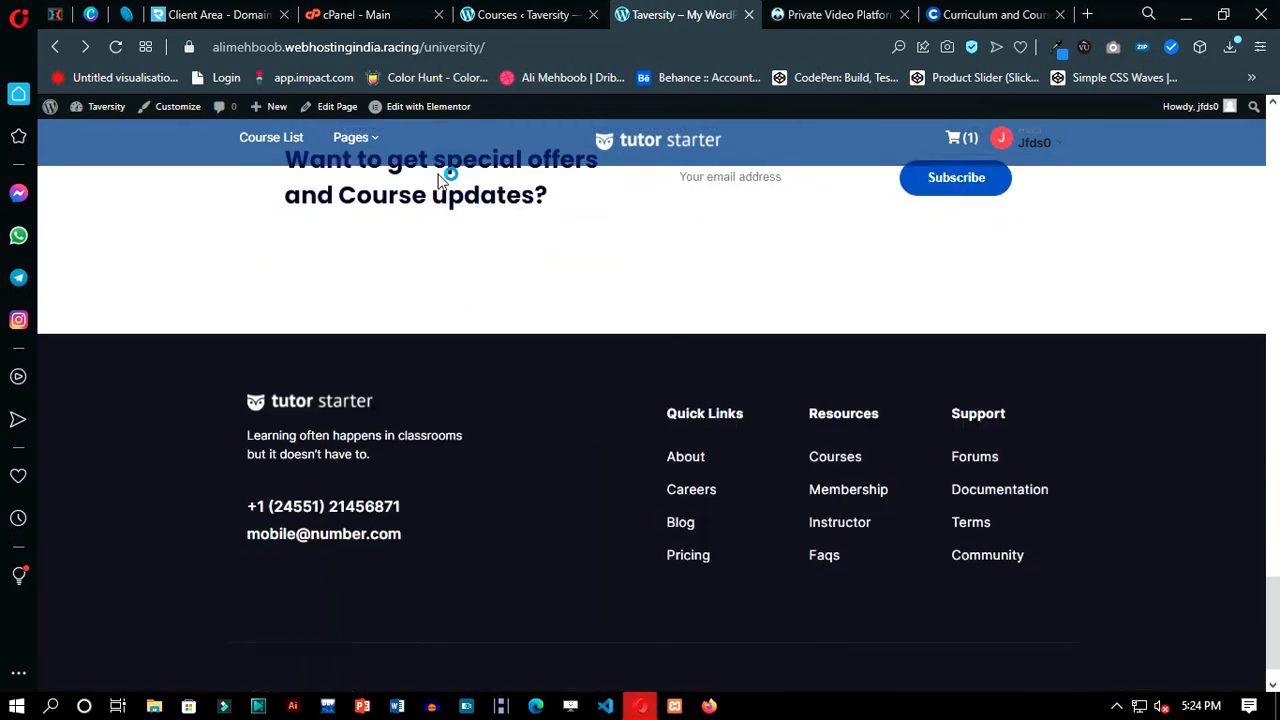
{"action": "left_click_drag", "start_coordinate": [1277, 577], "coordinate": [1273, 140]}
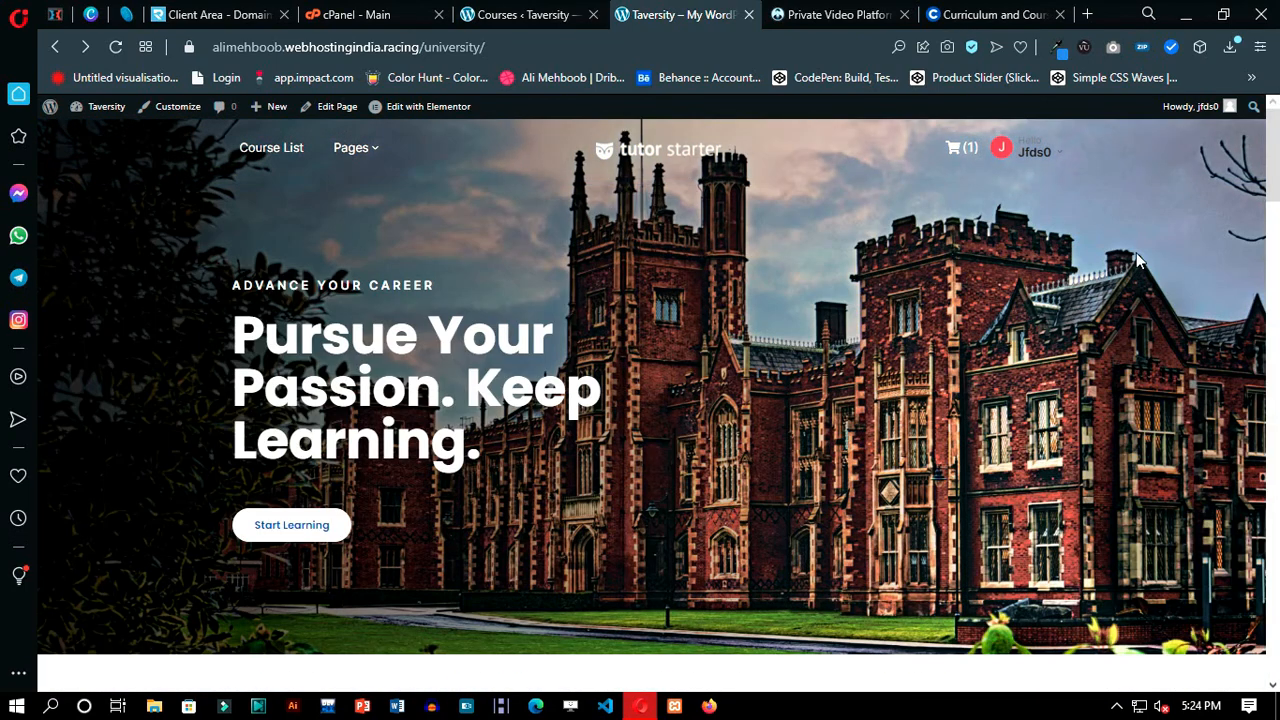